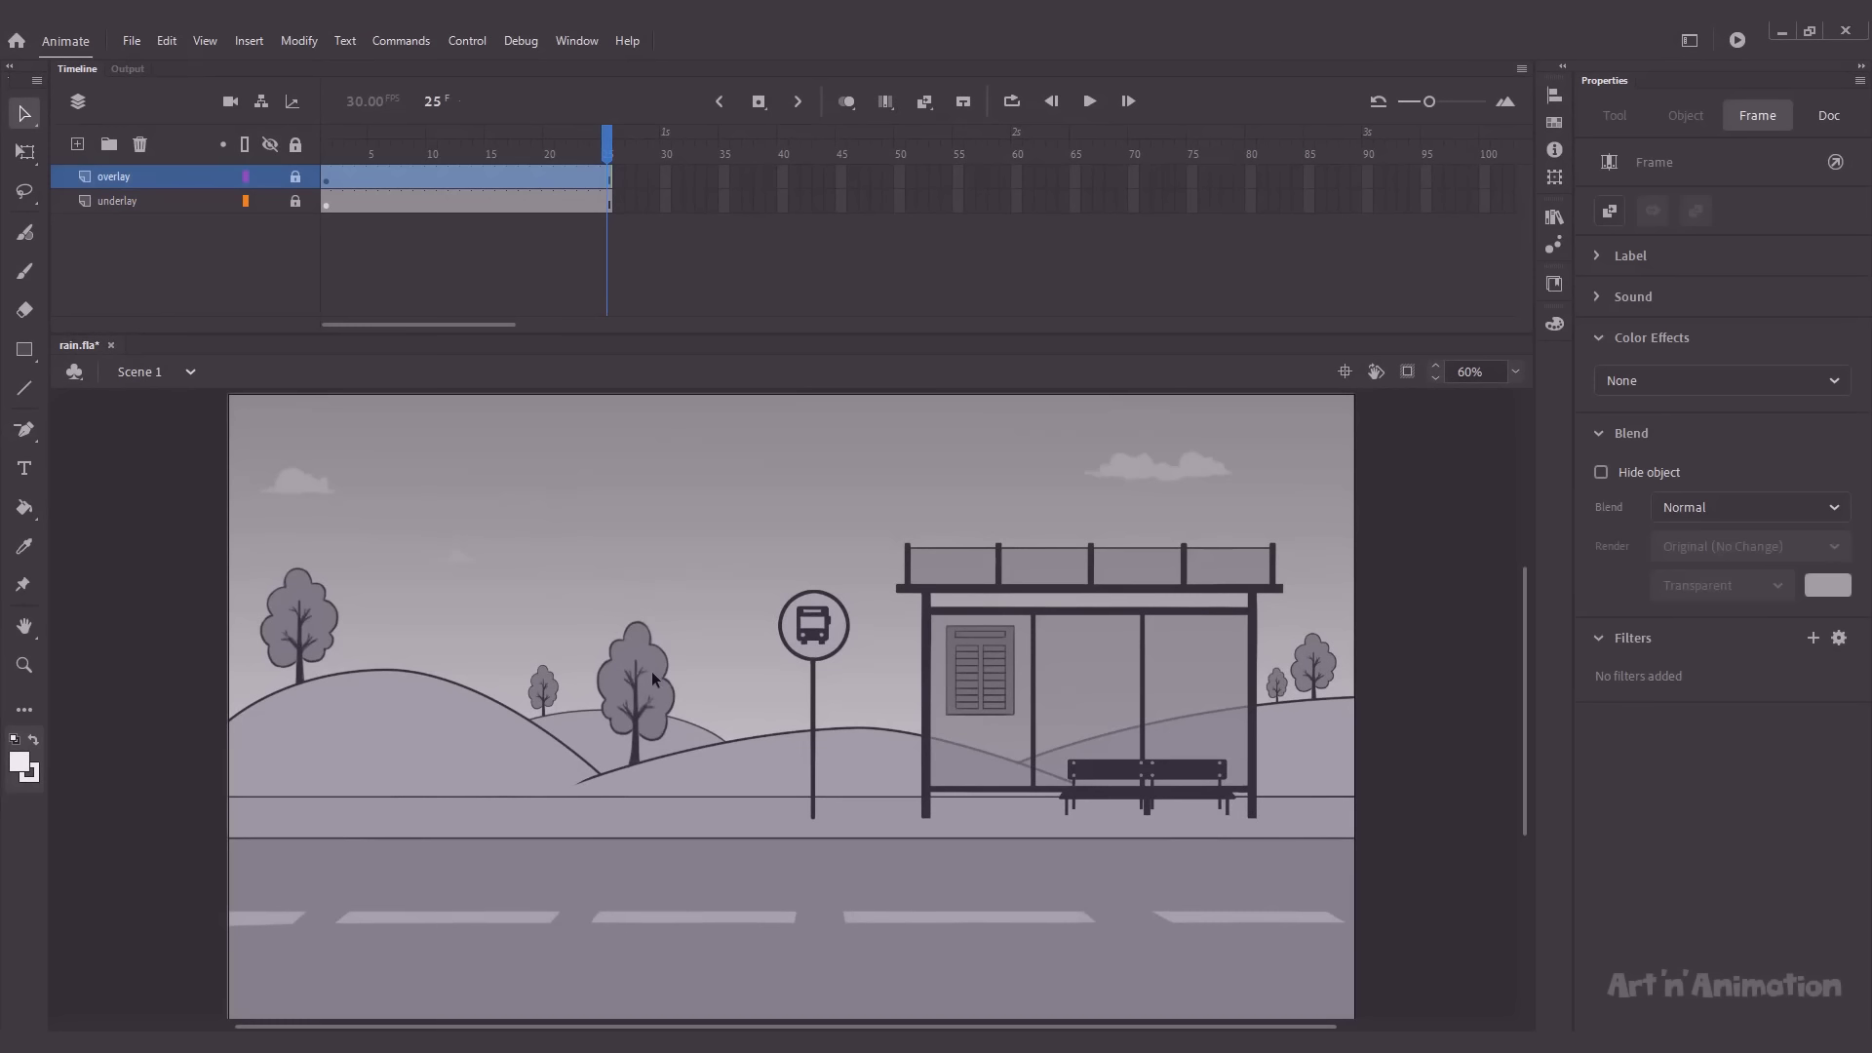
Step: Add a new layer above the overlay layer and name it "reflection"
left_click(77, 144)
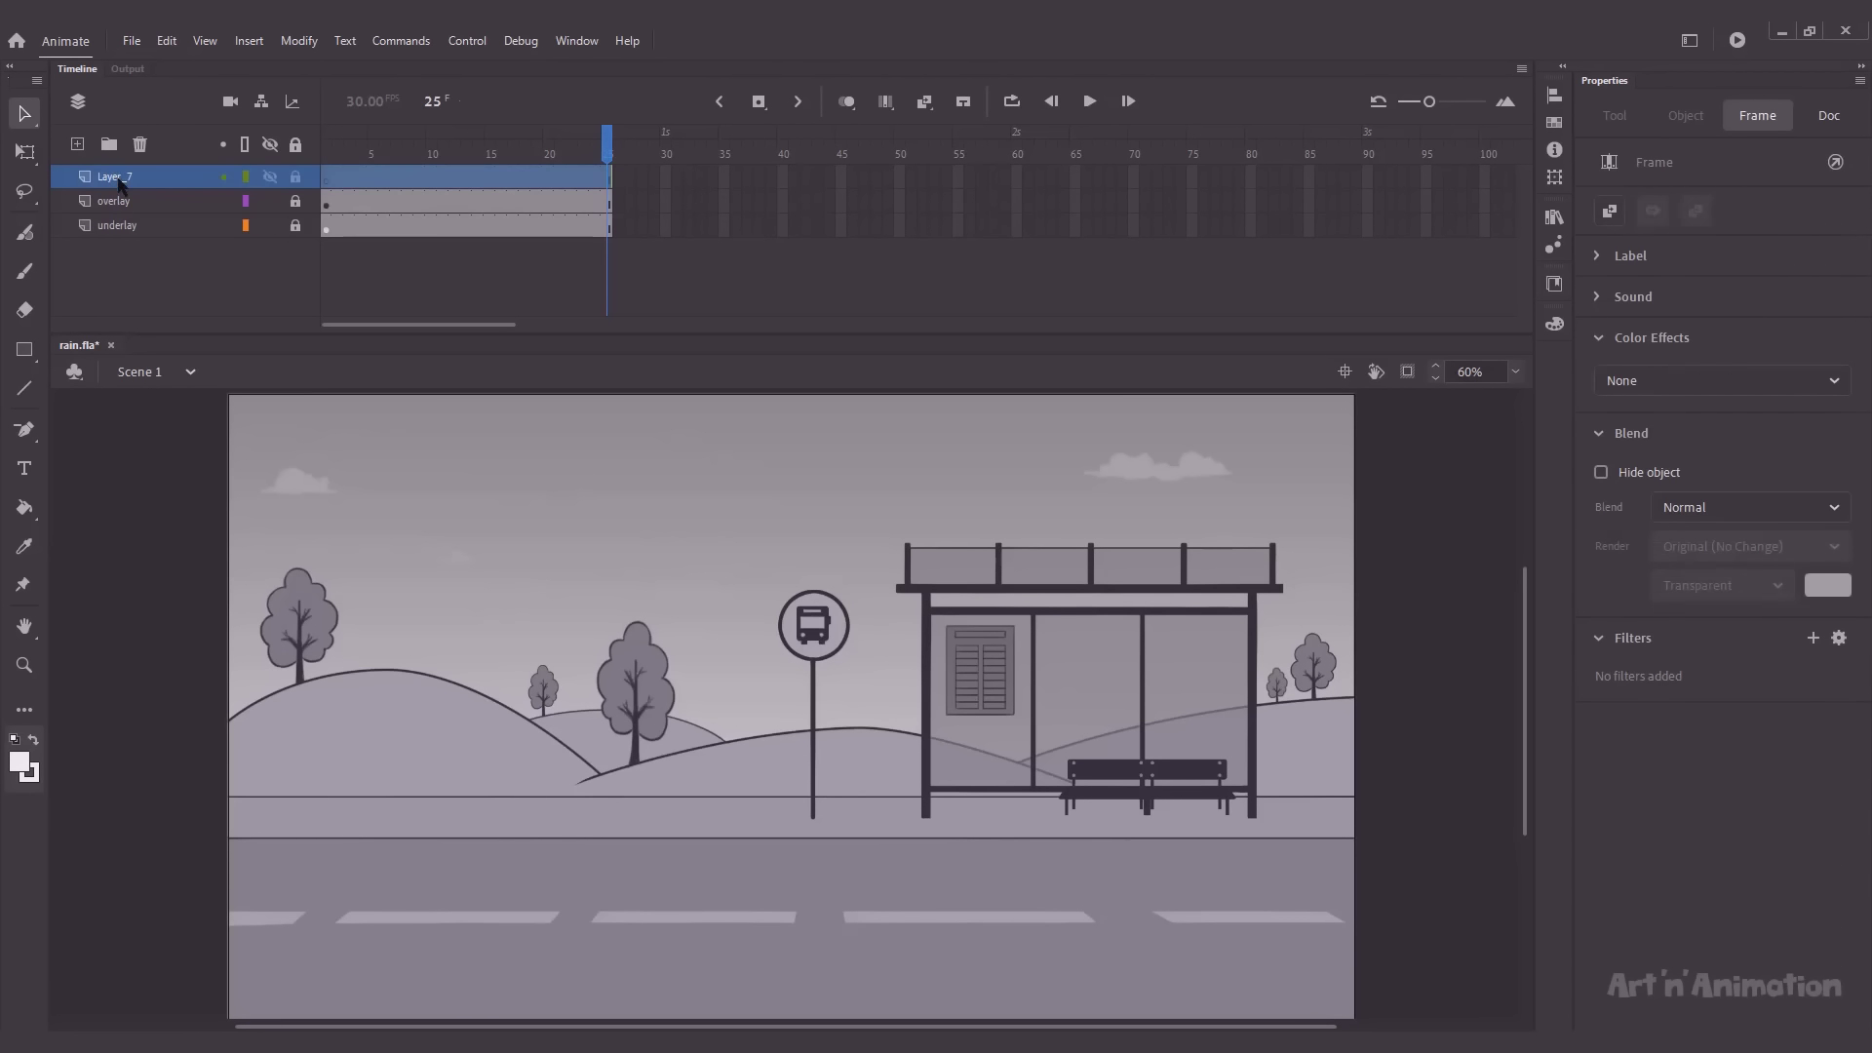
double_click(116, 179)
type("reflection")
key("Return")
Step: Unlock the overlay layer, copy its artwork and paste it in place on the reflection layer
left_click(295, 200)
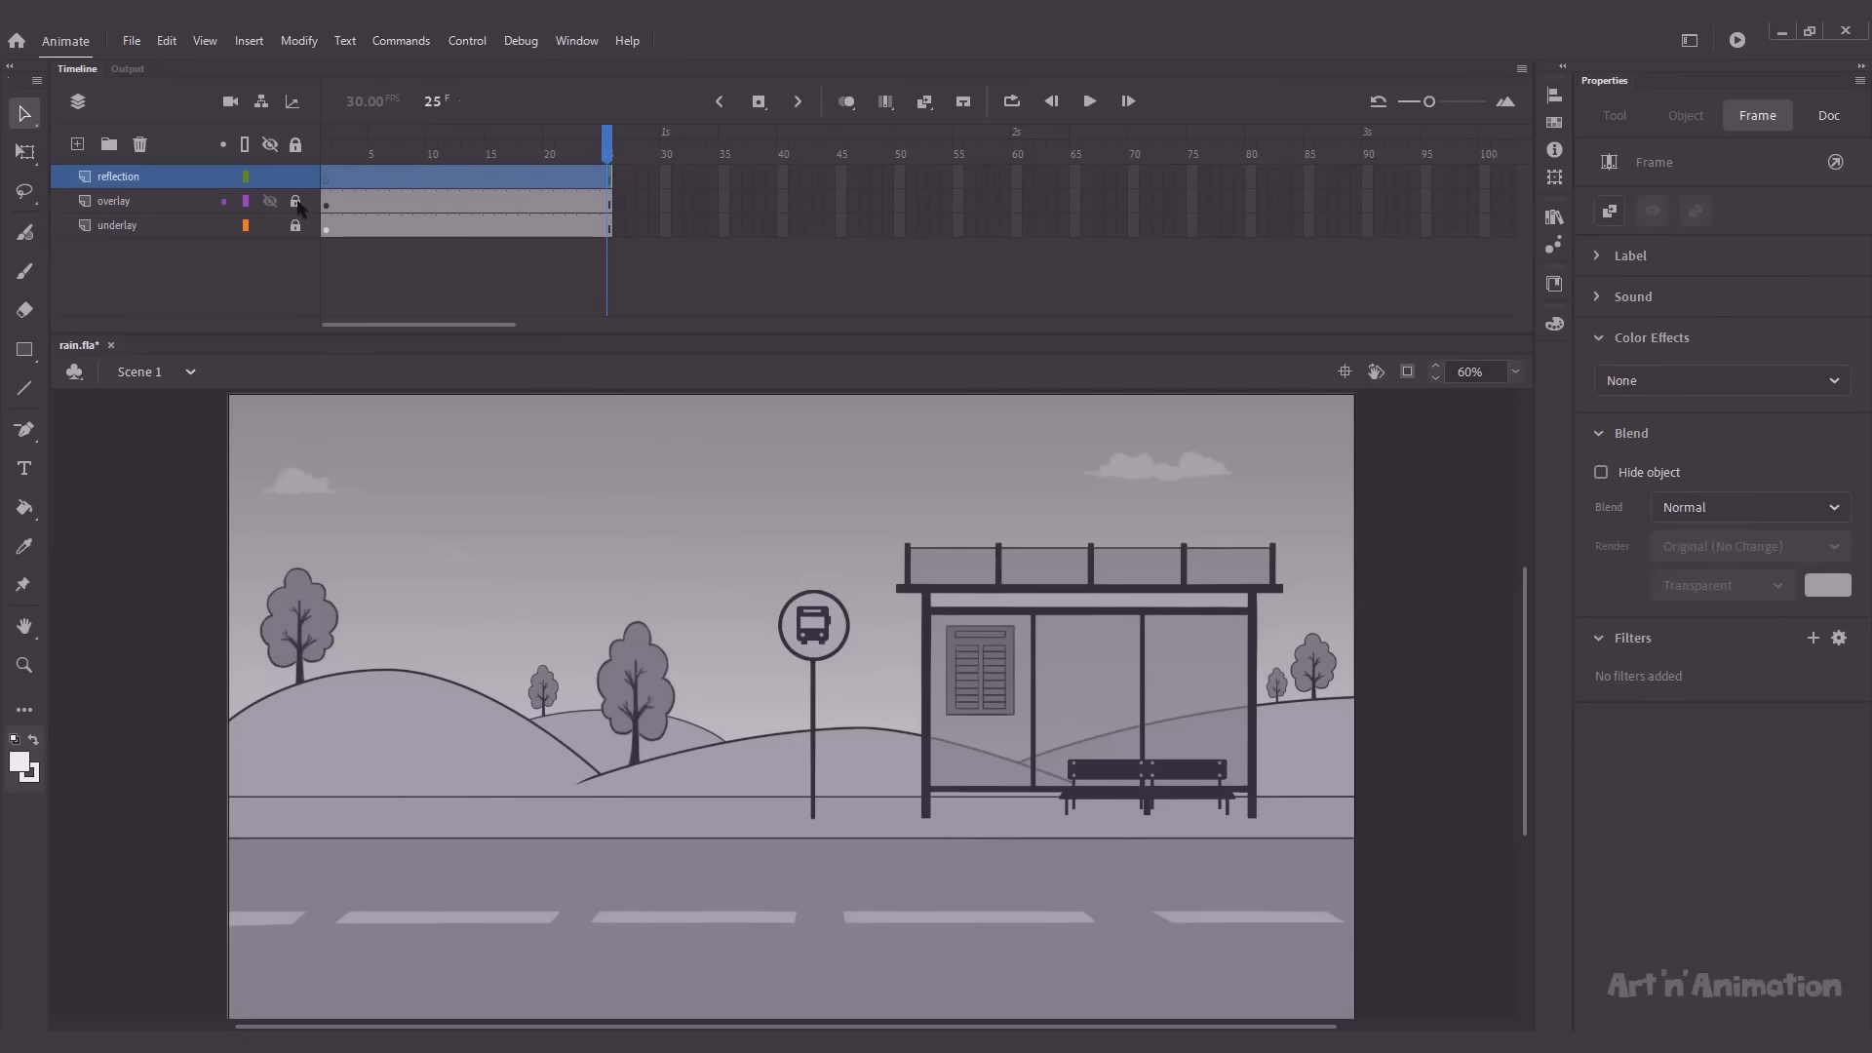
left_click(195, 201)
key("ctrl+c")
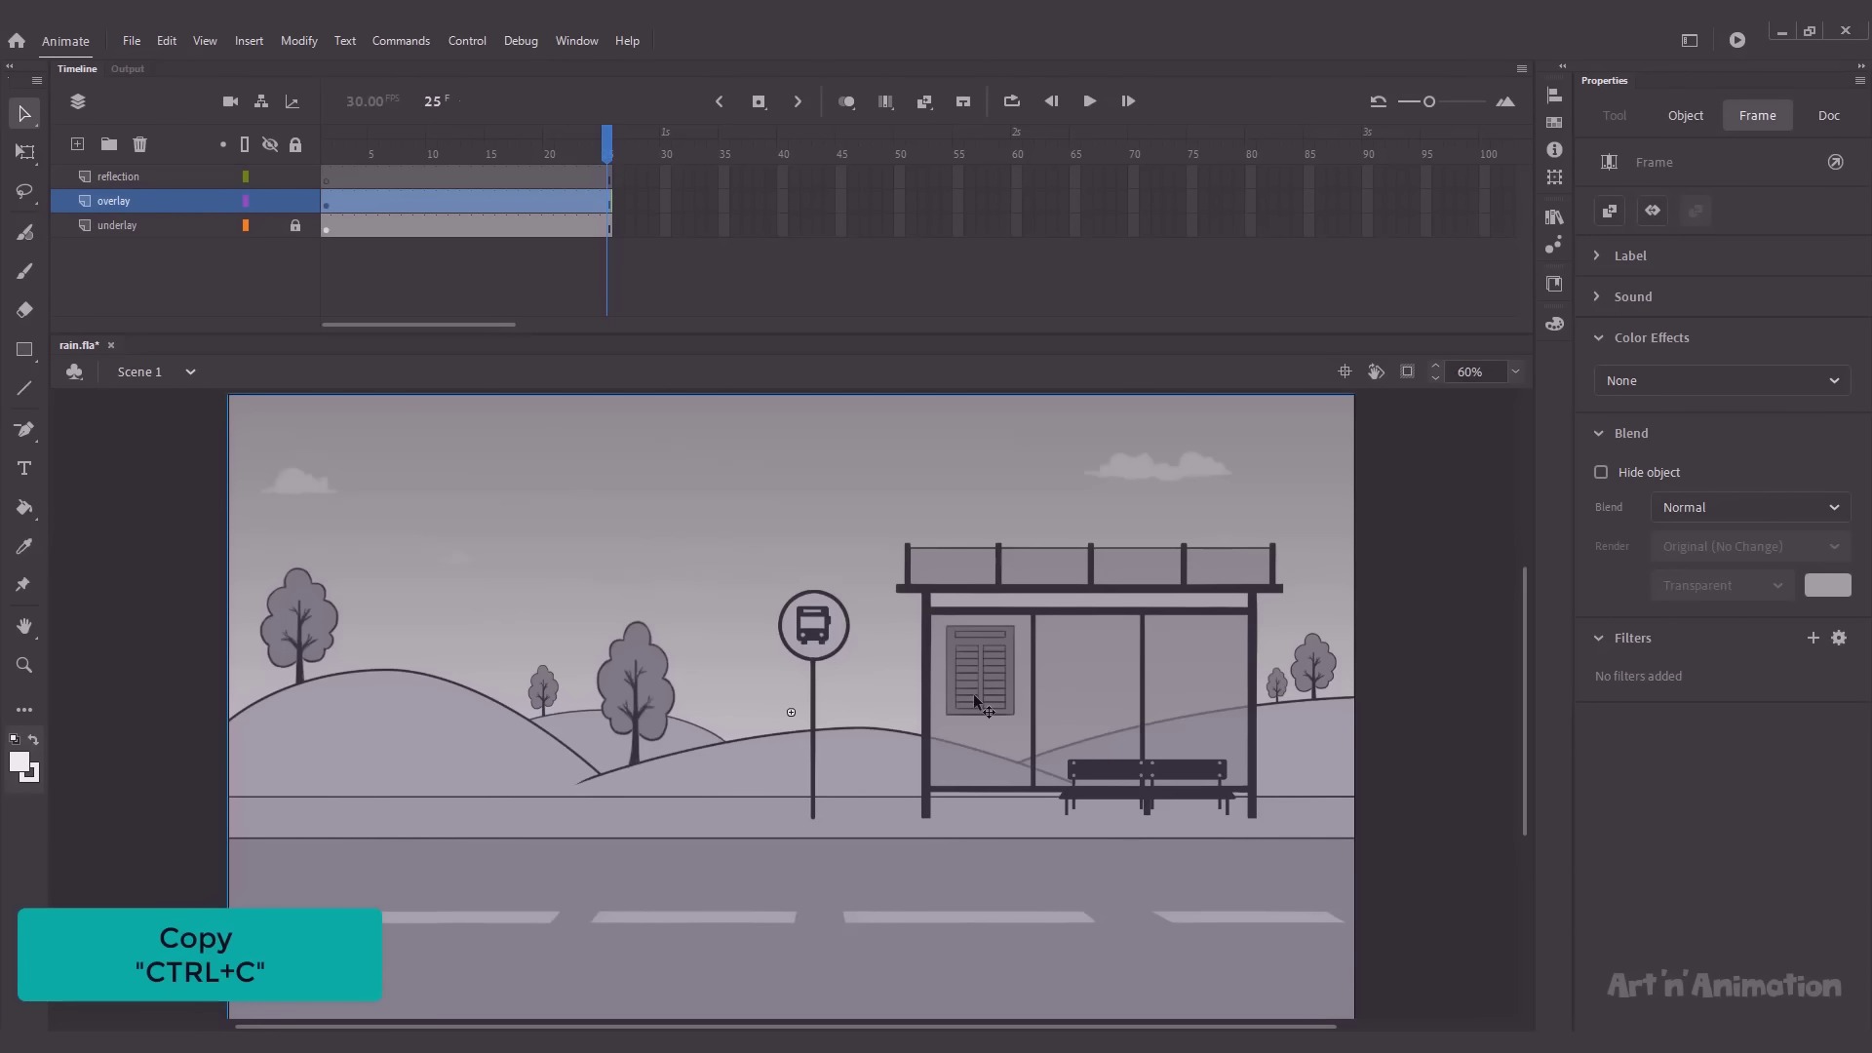
left_click(195, 177)
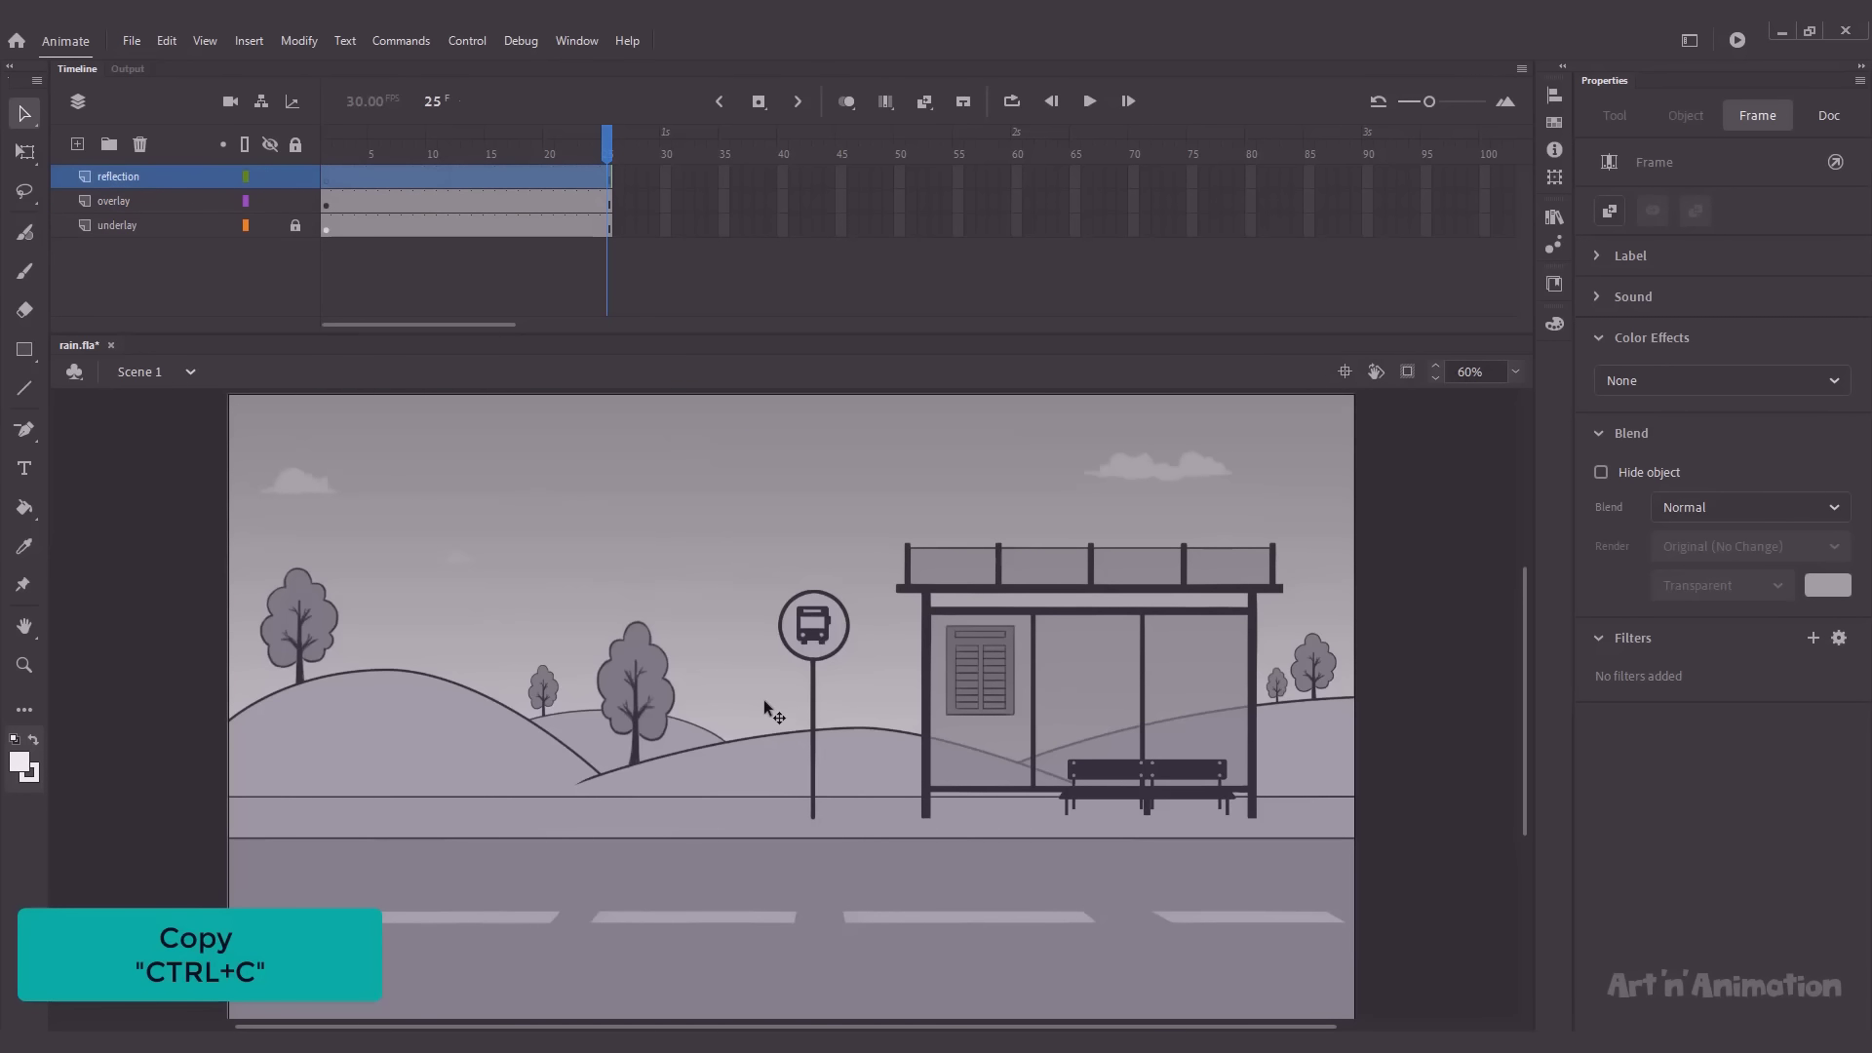
key("ctrl+shift+v")
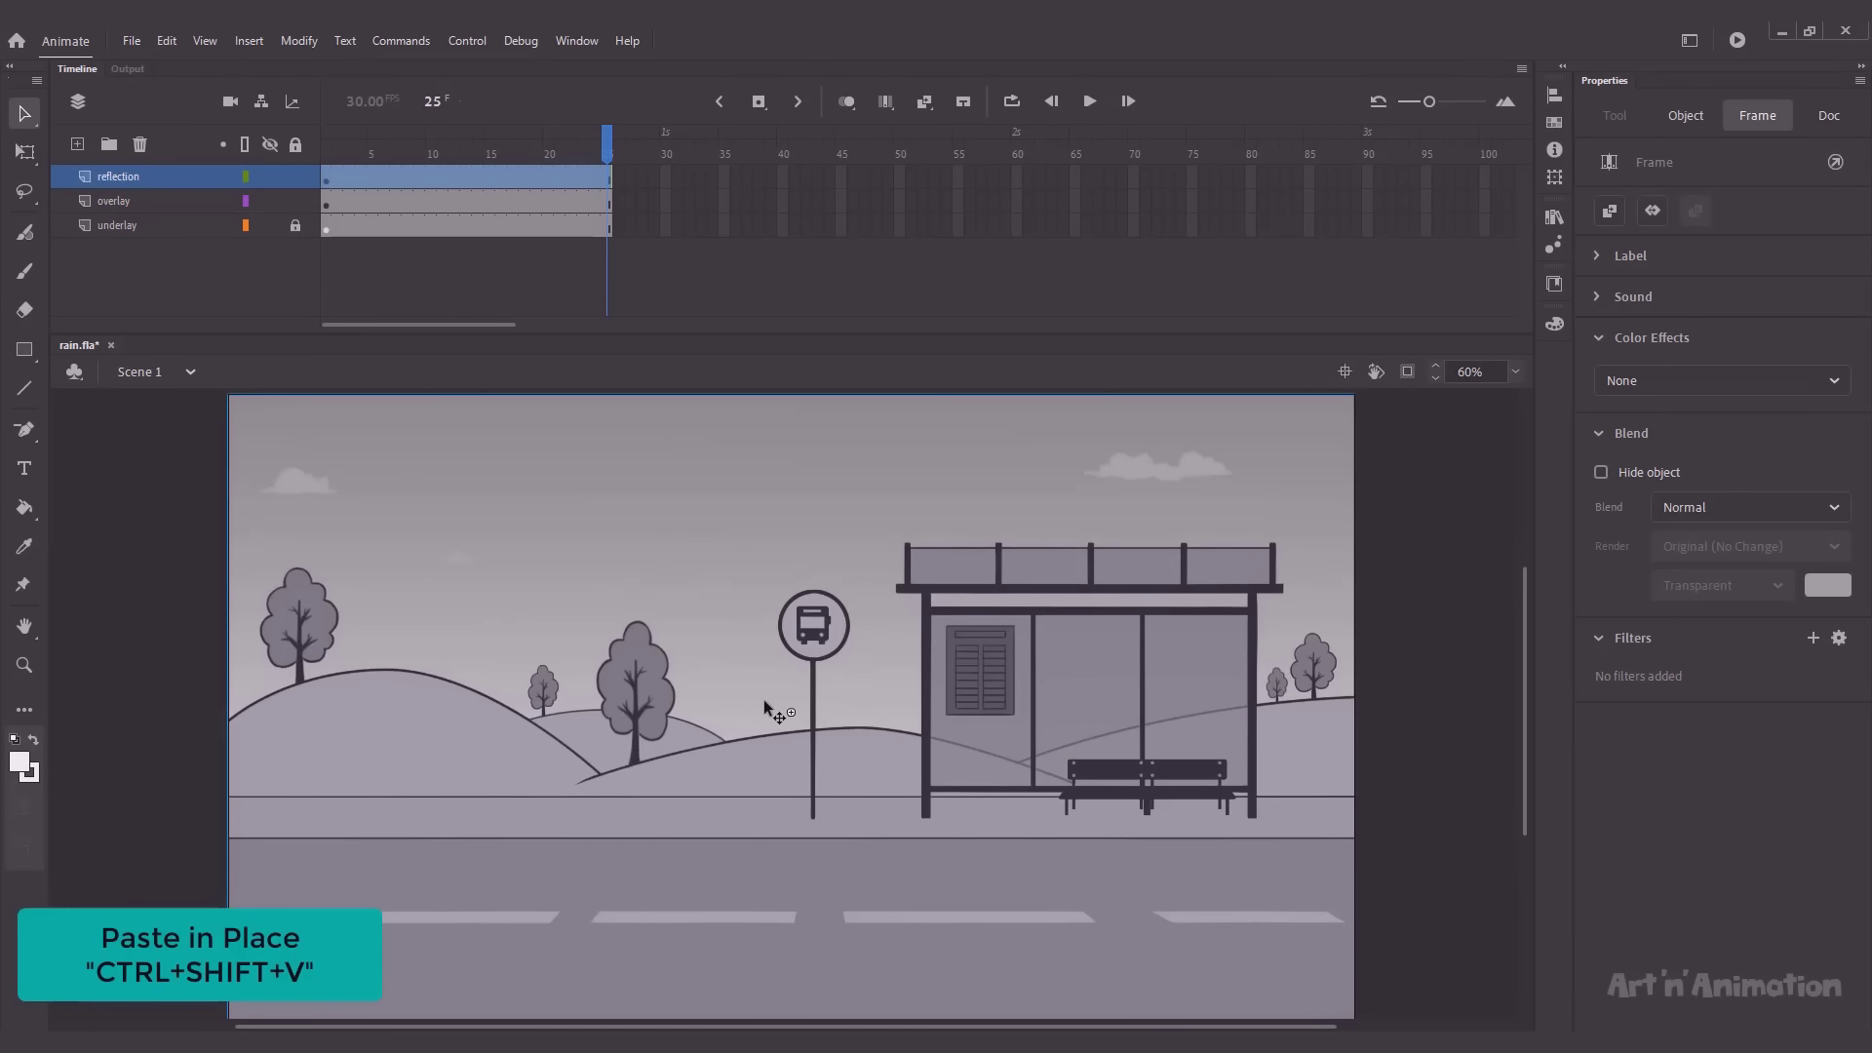
Step: Lock and hide the overlay layer, and rotate the copied artwork 180 degrees with the Free Transform tool
left_click(270, 201)
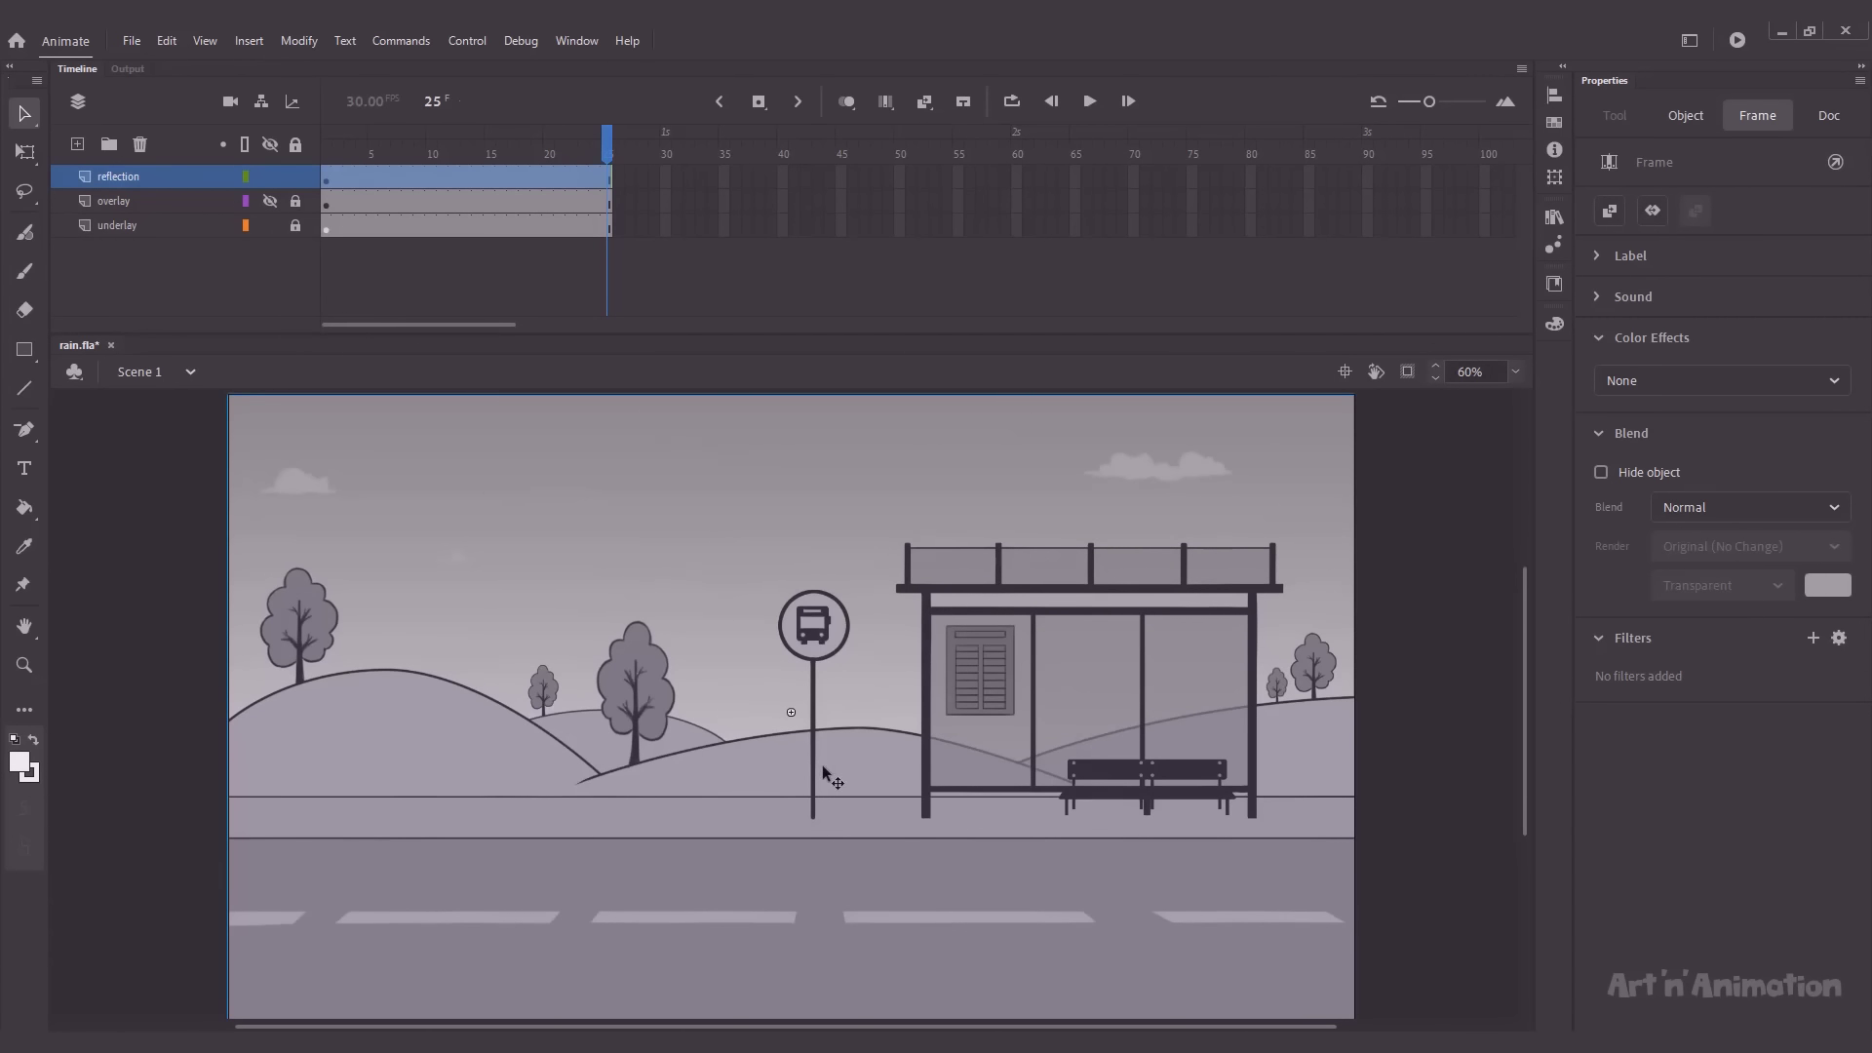
key("q")
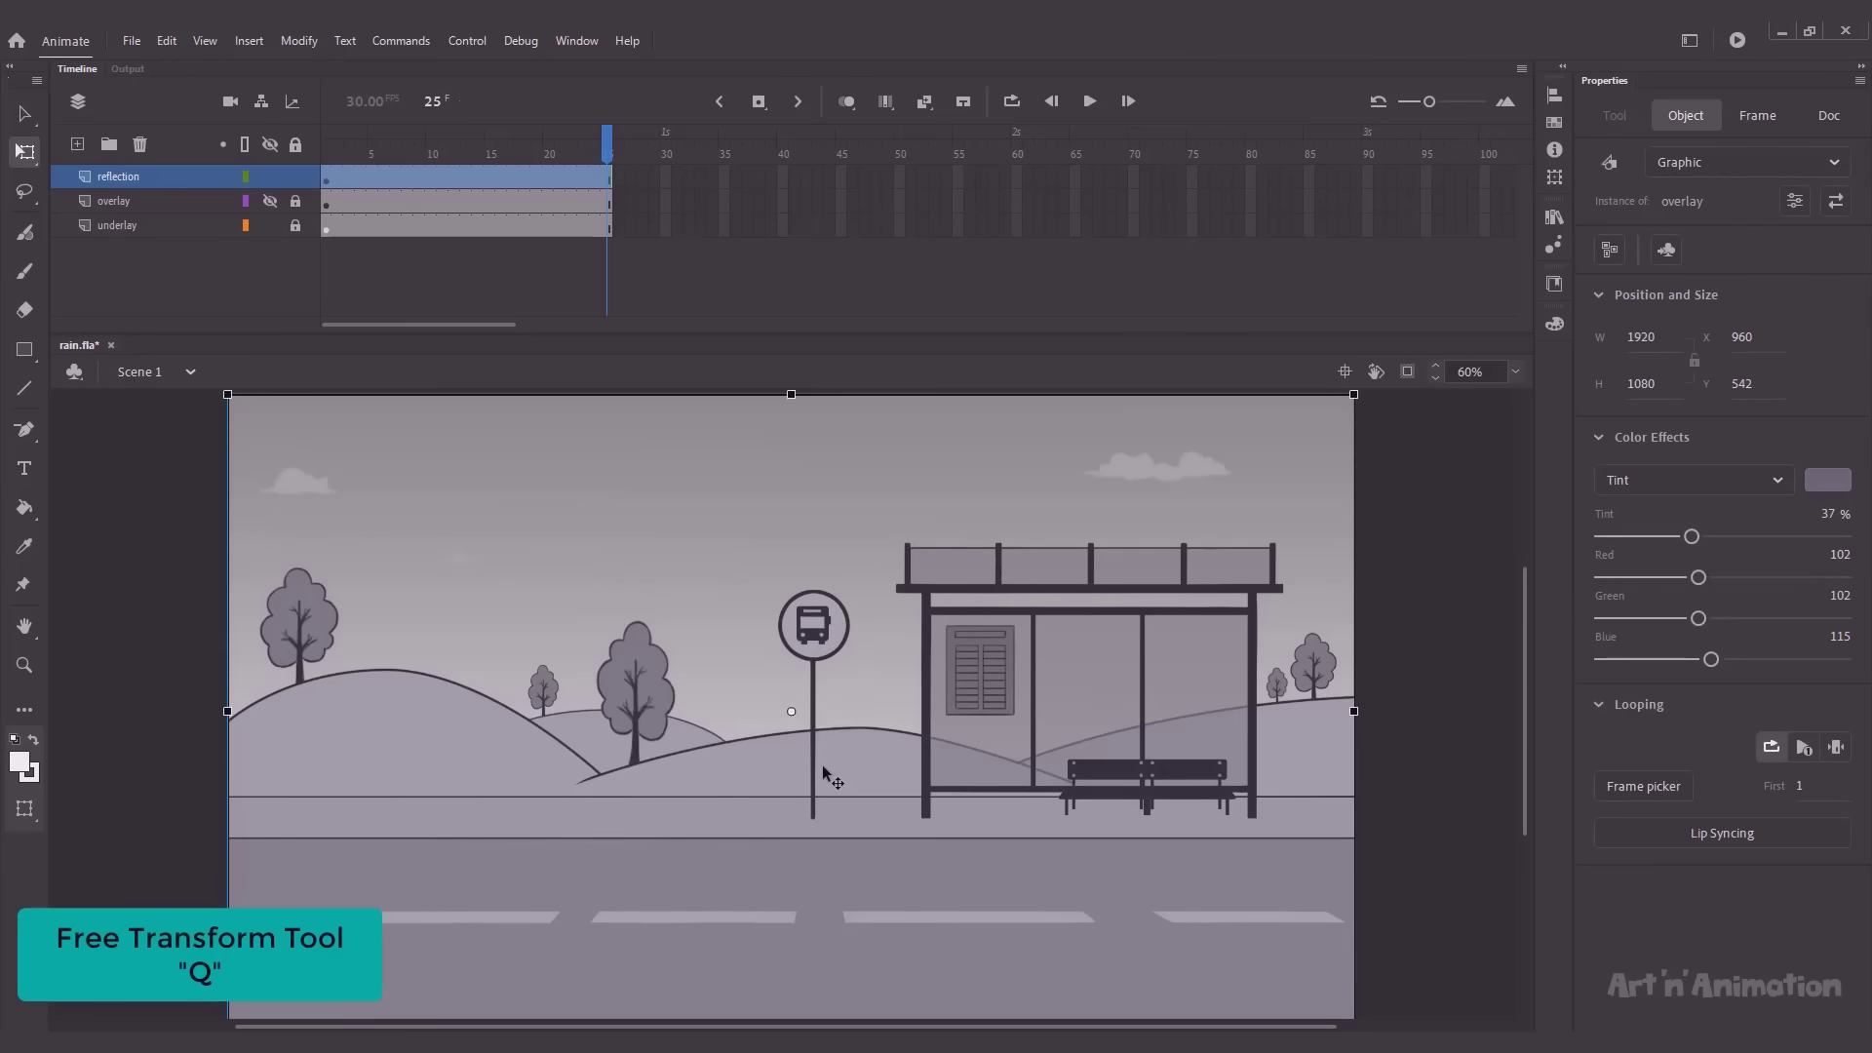
key("ctrl+minus")
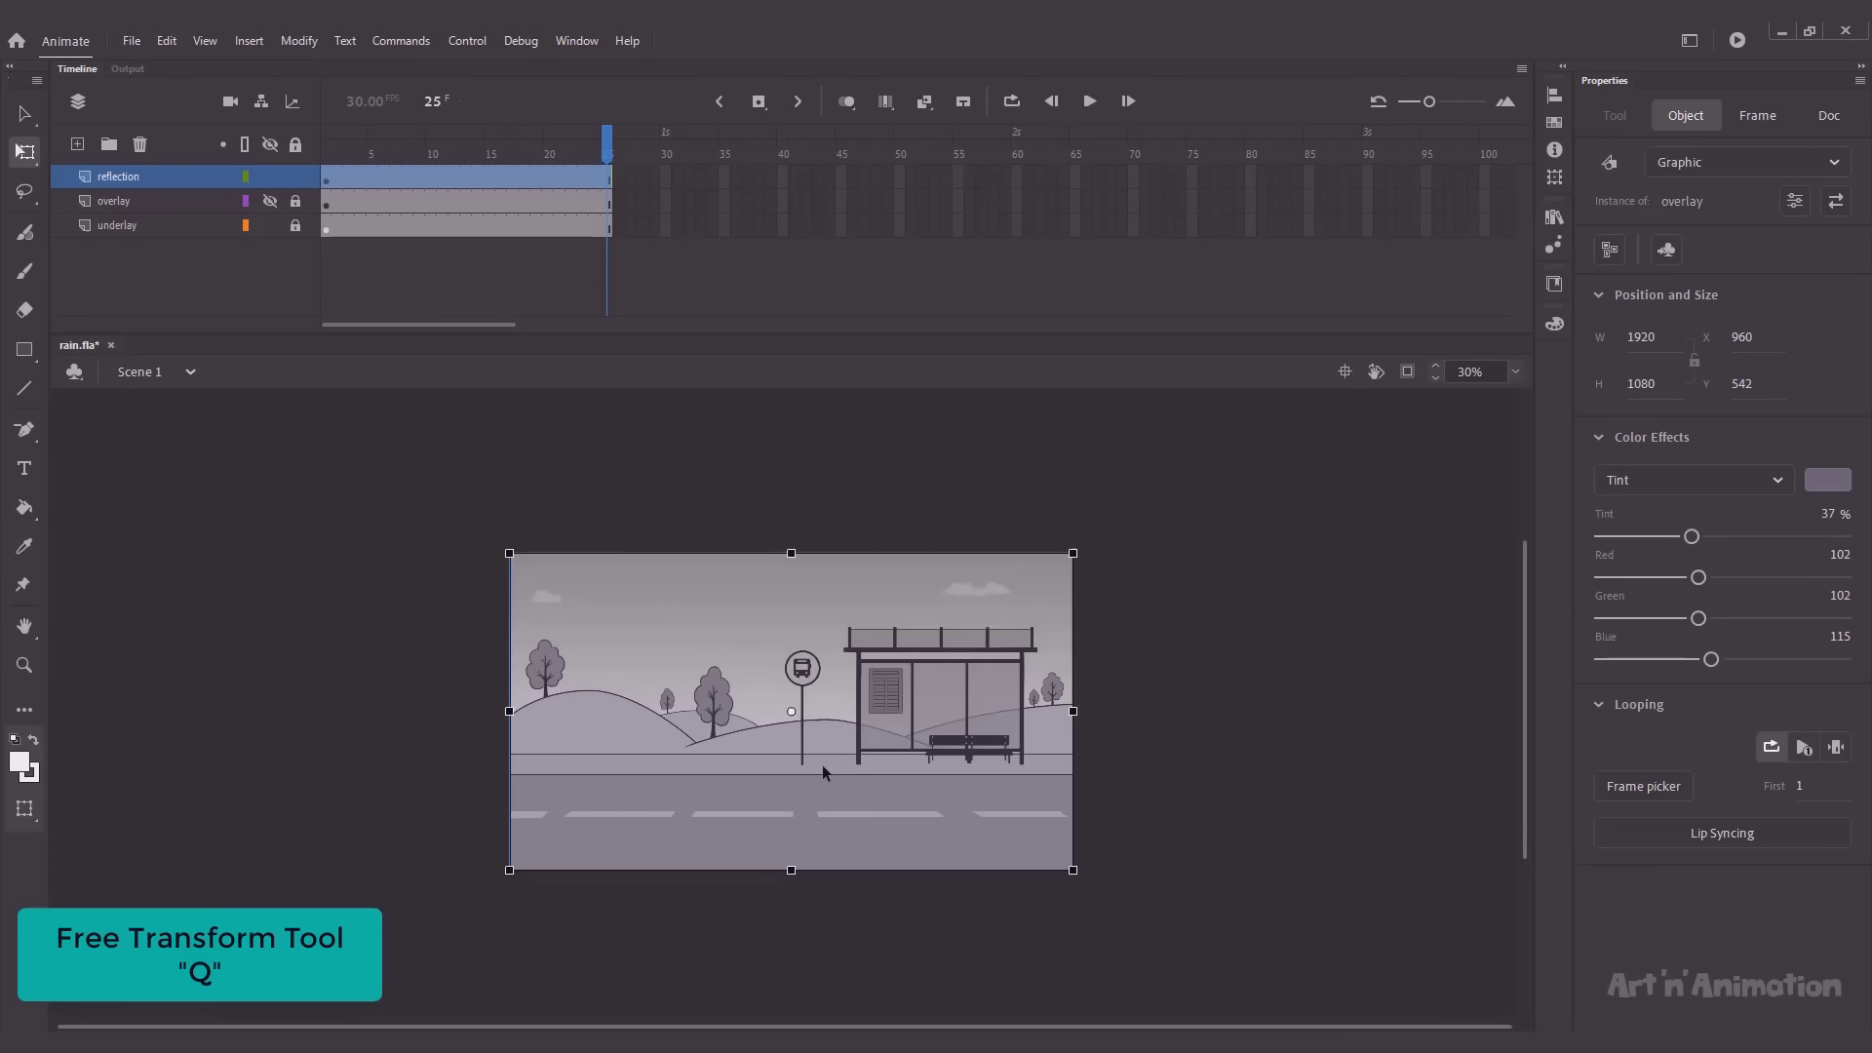
left_click_drag(1086, 548, 493, 864)
Step: Move the upside-down copy straight down towards the lower edge of the stage
key("shift+Down")
key("shift+Down")
key("shift+Down")
key("shift+Down")
key("shift+Down")
key("shift+Down")
key("shift+Down")
key("shift+Down")
key("shift+Down")
key("shift+Down")
key("shift+Down")
key("shift+Down")
key("shift+Down")
key("shift+Down")
key("shift+Down")
key("shift+Down")
key("shift+Down")
key("shift+Down")
key("shift+Down")
key("shift+Down")
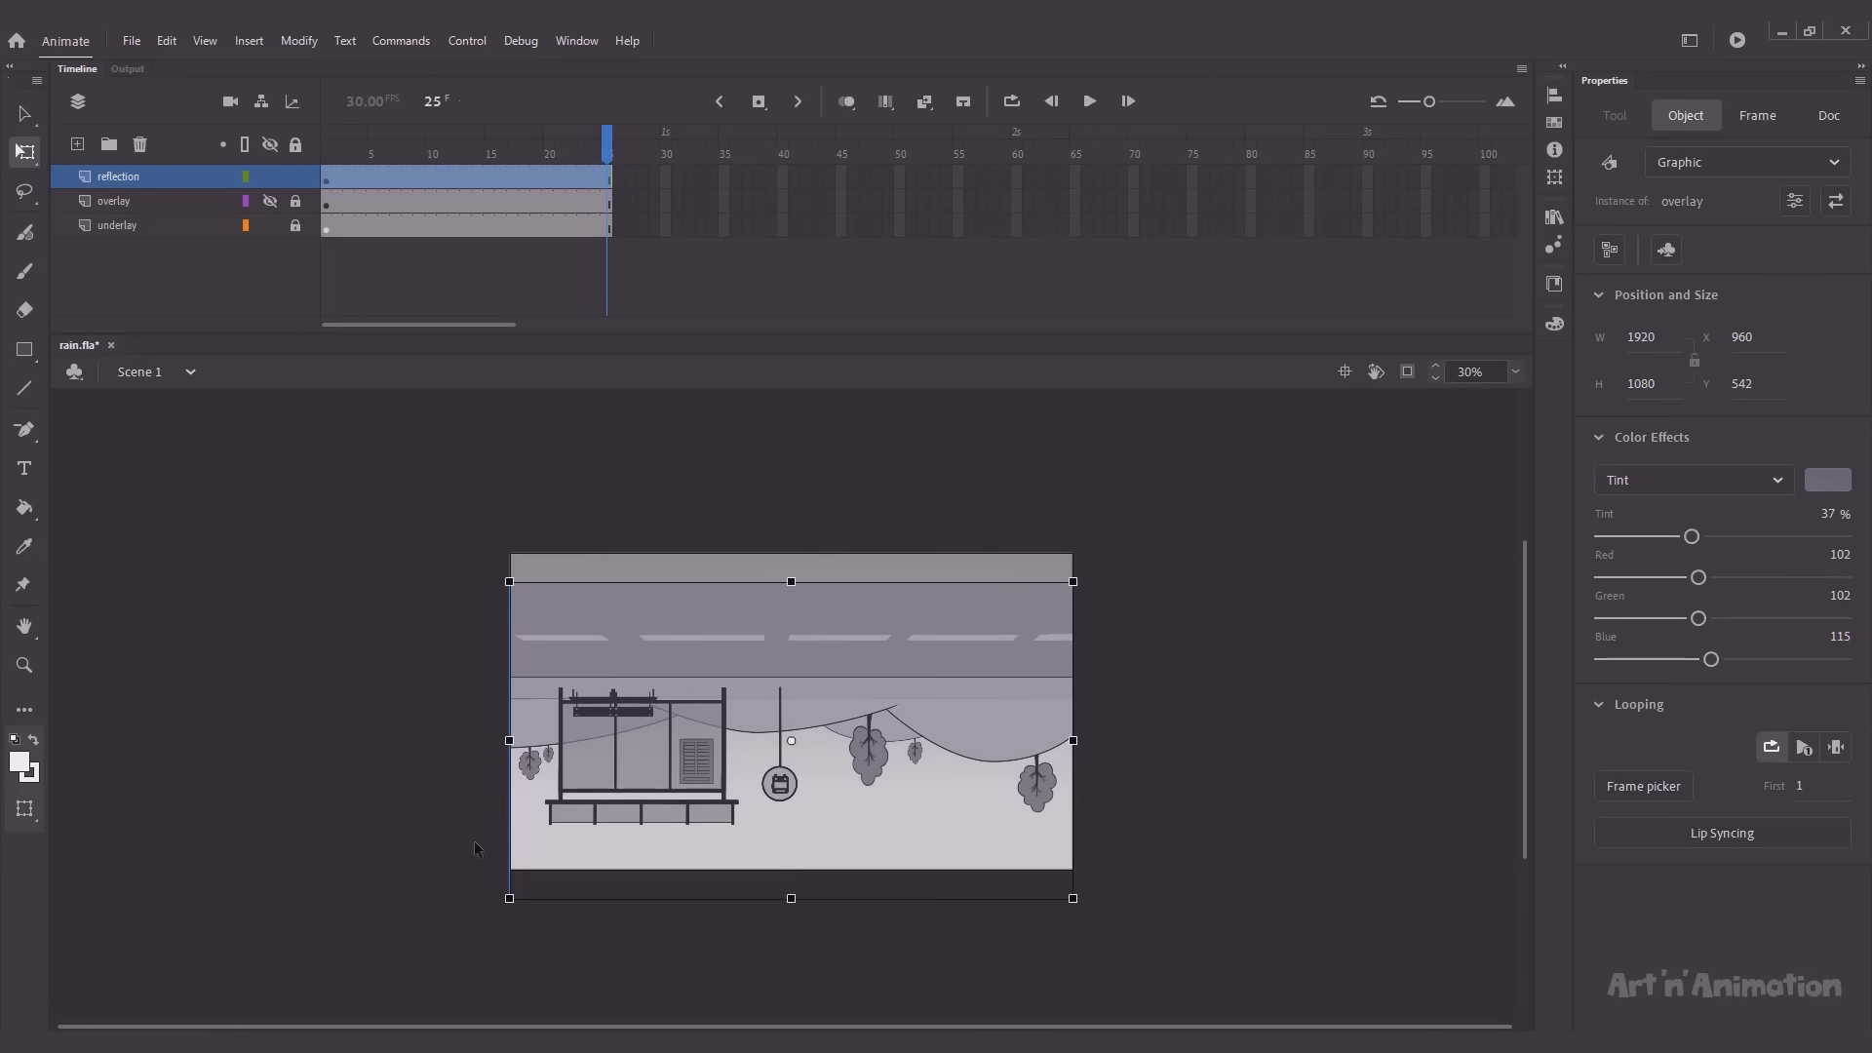
key("shift+Down")
key("shift+Down")
key("shift+Down")
key("shift+Down")
key("shift+Down")
key("shift+Down")
key("shift+Down")
key("shift+Down")
key("shift+Down")
key("shift+Down")
key("shift+Down")
key("shift+Down")
key("shift+Down")
key("shift+Down")
key("shift+Down")
key("shift+Down")
key("shift+Down")
key("shift+Down")
key("shift+Down")
key("shift+Down")
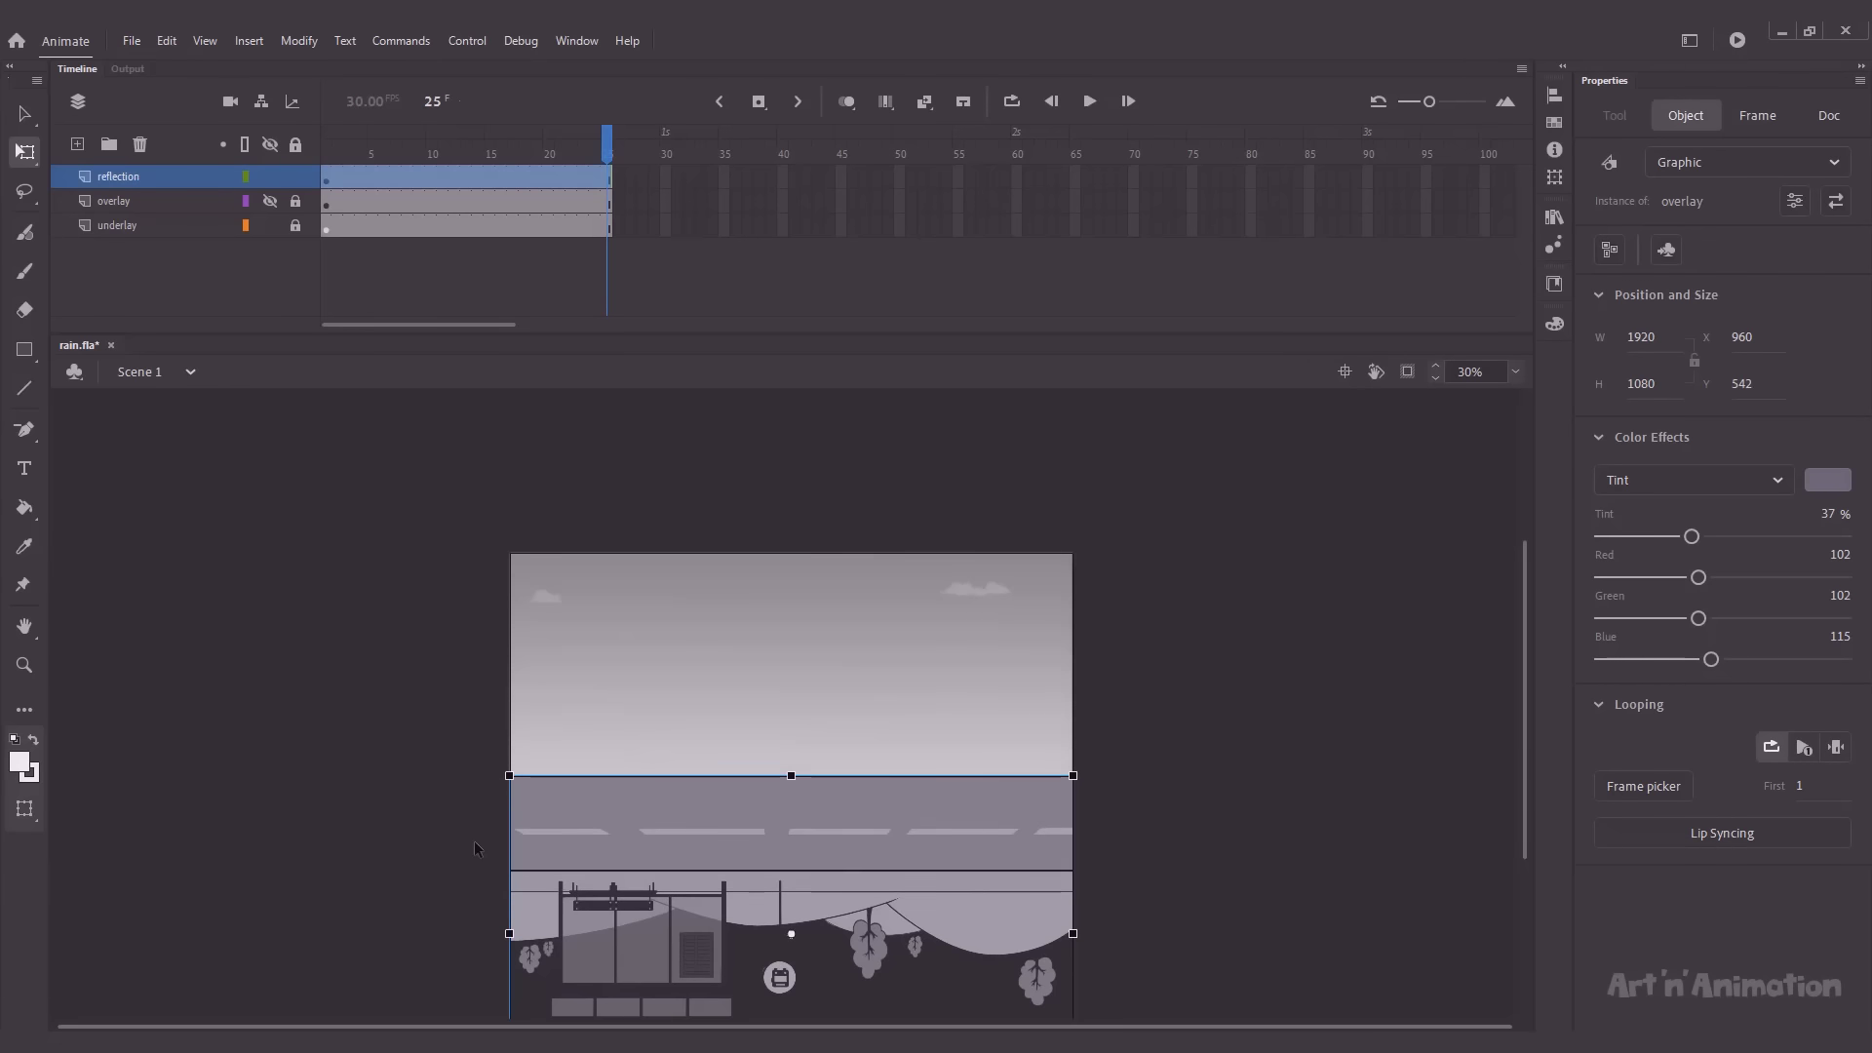
Step: Show the overlay layer again and move the upside-down copy back up to Y 1070
left_click(270, 202)
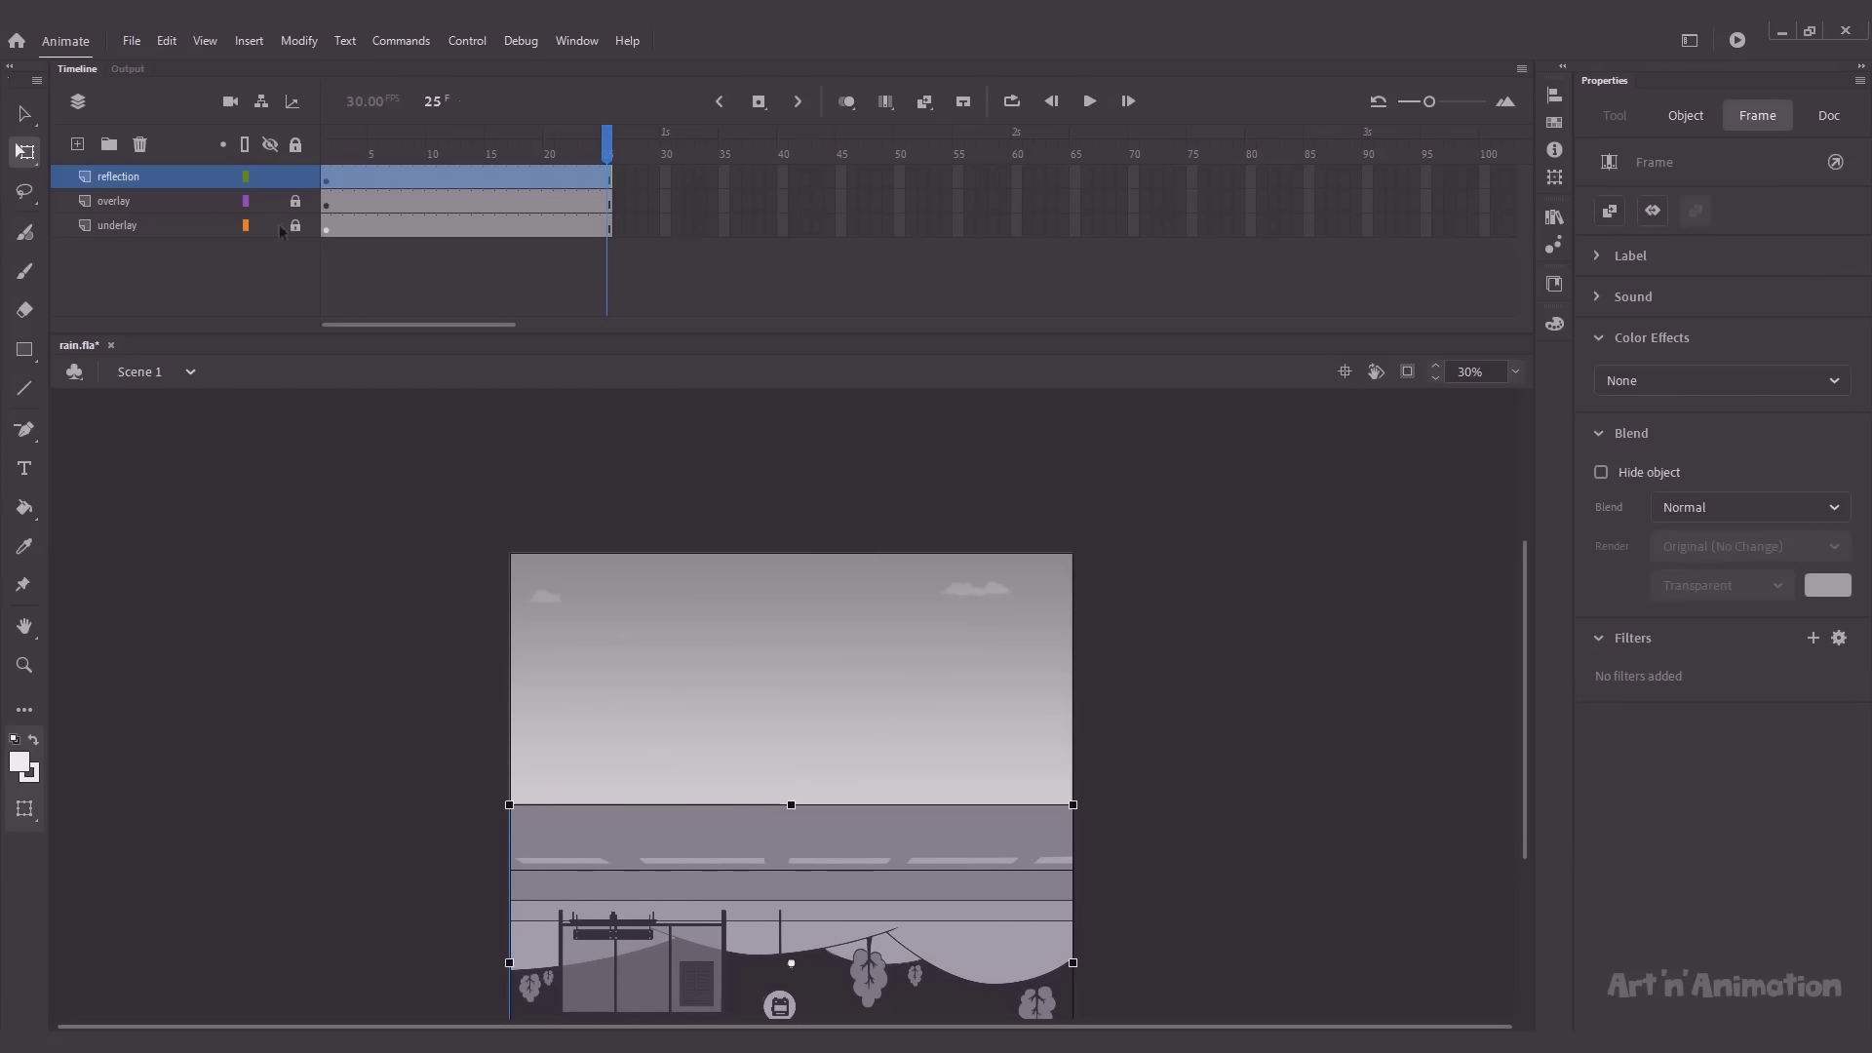
key("shift+Up")
key("shift+Up")
key("shift+Up")
key("shift+Up")
key("shift+Up")
key("shift+Up")
key("shift+Up")
key("shift+Up")
key("shift+Up")
key("shift+Up")
key("shift+Up")
key("shift+Up")
key("shift+Up")
key("shift+Up")
key("shift+Up")
key("shift+Up")
key("shift+Up")
key("shift+Up")
key("shift+Up")
key("shift+Up")
key("shift+Up")
key("shift+Up")
key("shift+Up")
key("shift+Up")
key("shift+Up")
key("shift+Up")
key("shift+Up")
key("shift+Up")
key("shift+Up")
key("shift+Up")
key("shift+Up")
key("shift+Up")
key("shift+Up")
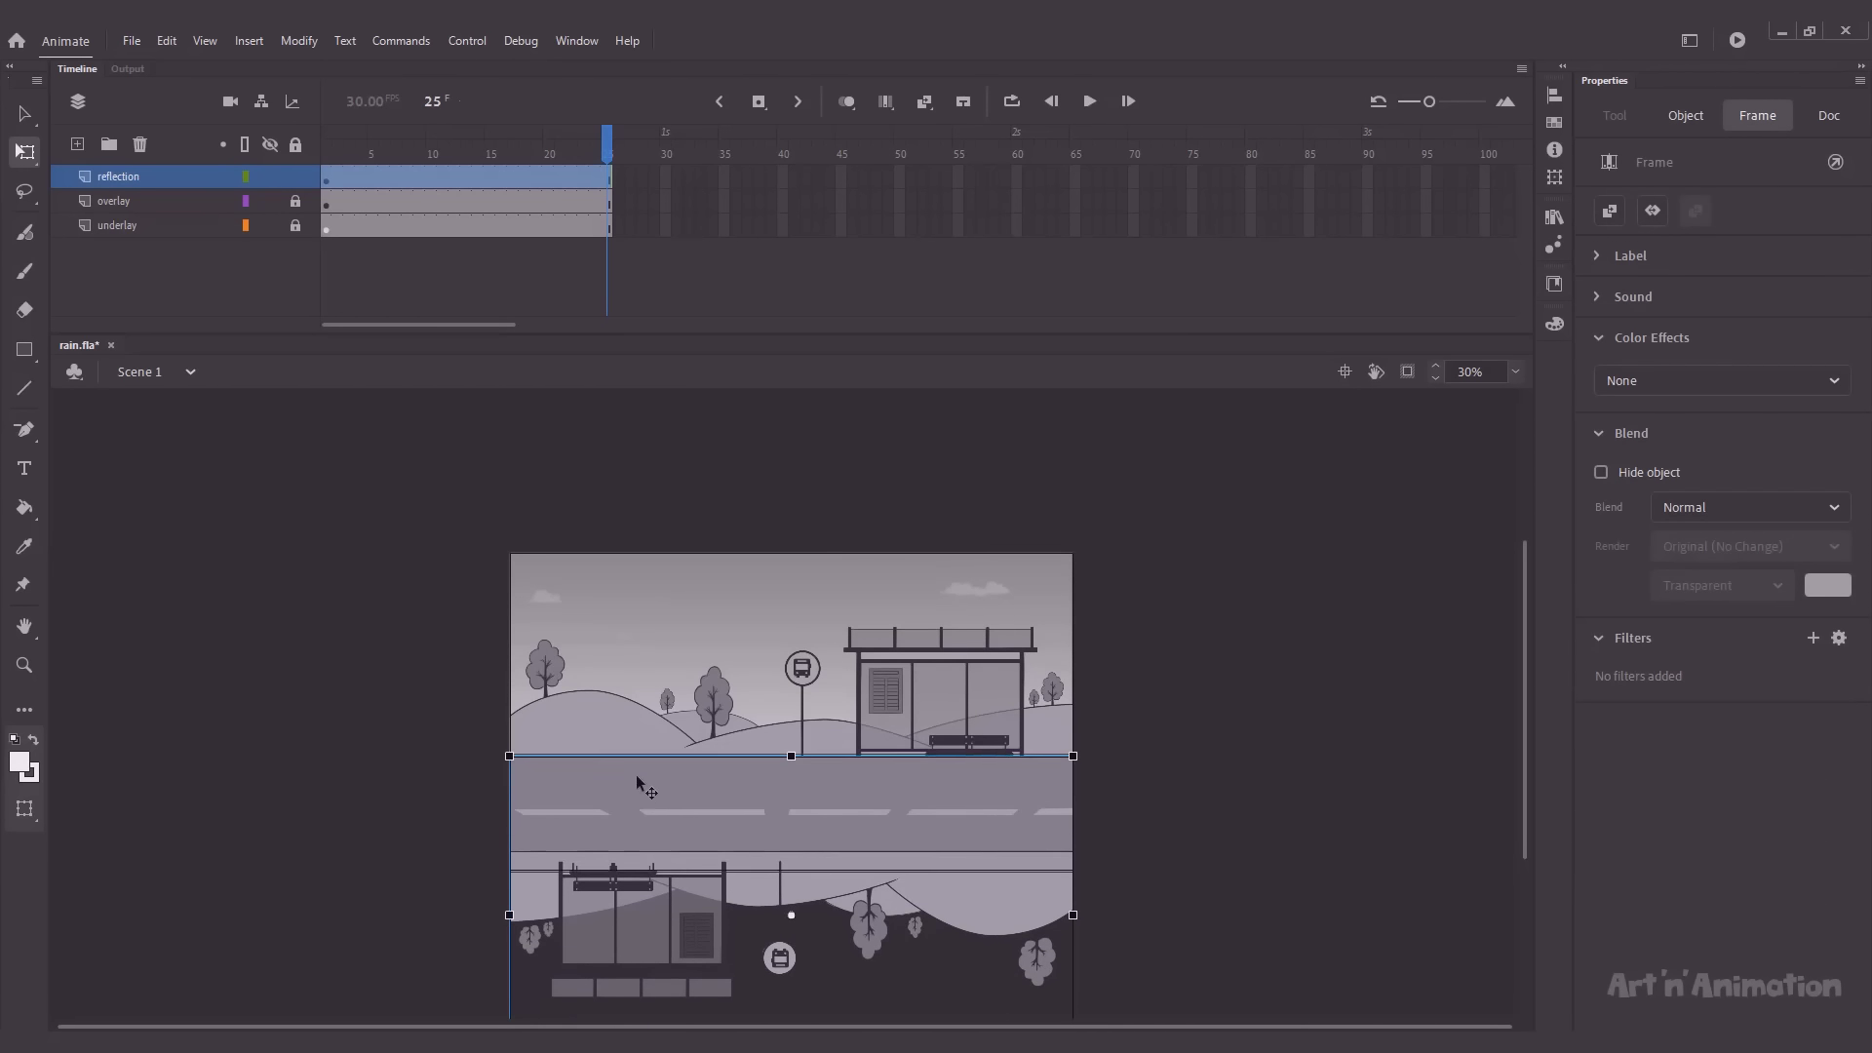
Step: Duplicate the upside-down copy's symbol under the name "reflection"
right_click(659, 753)
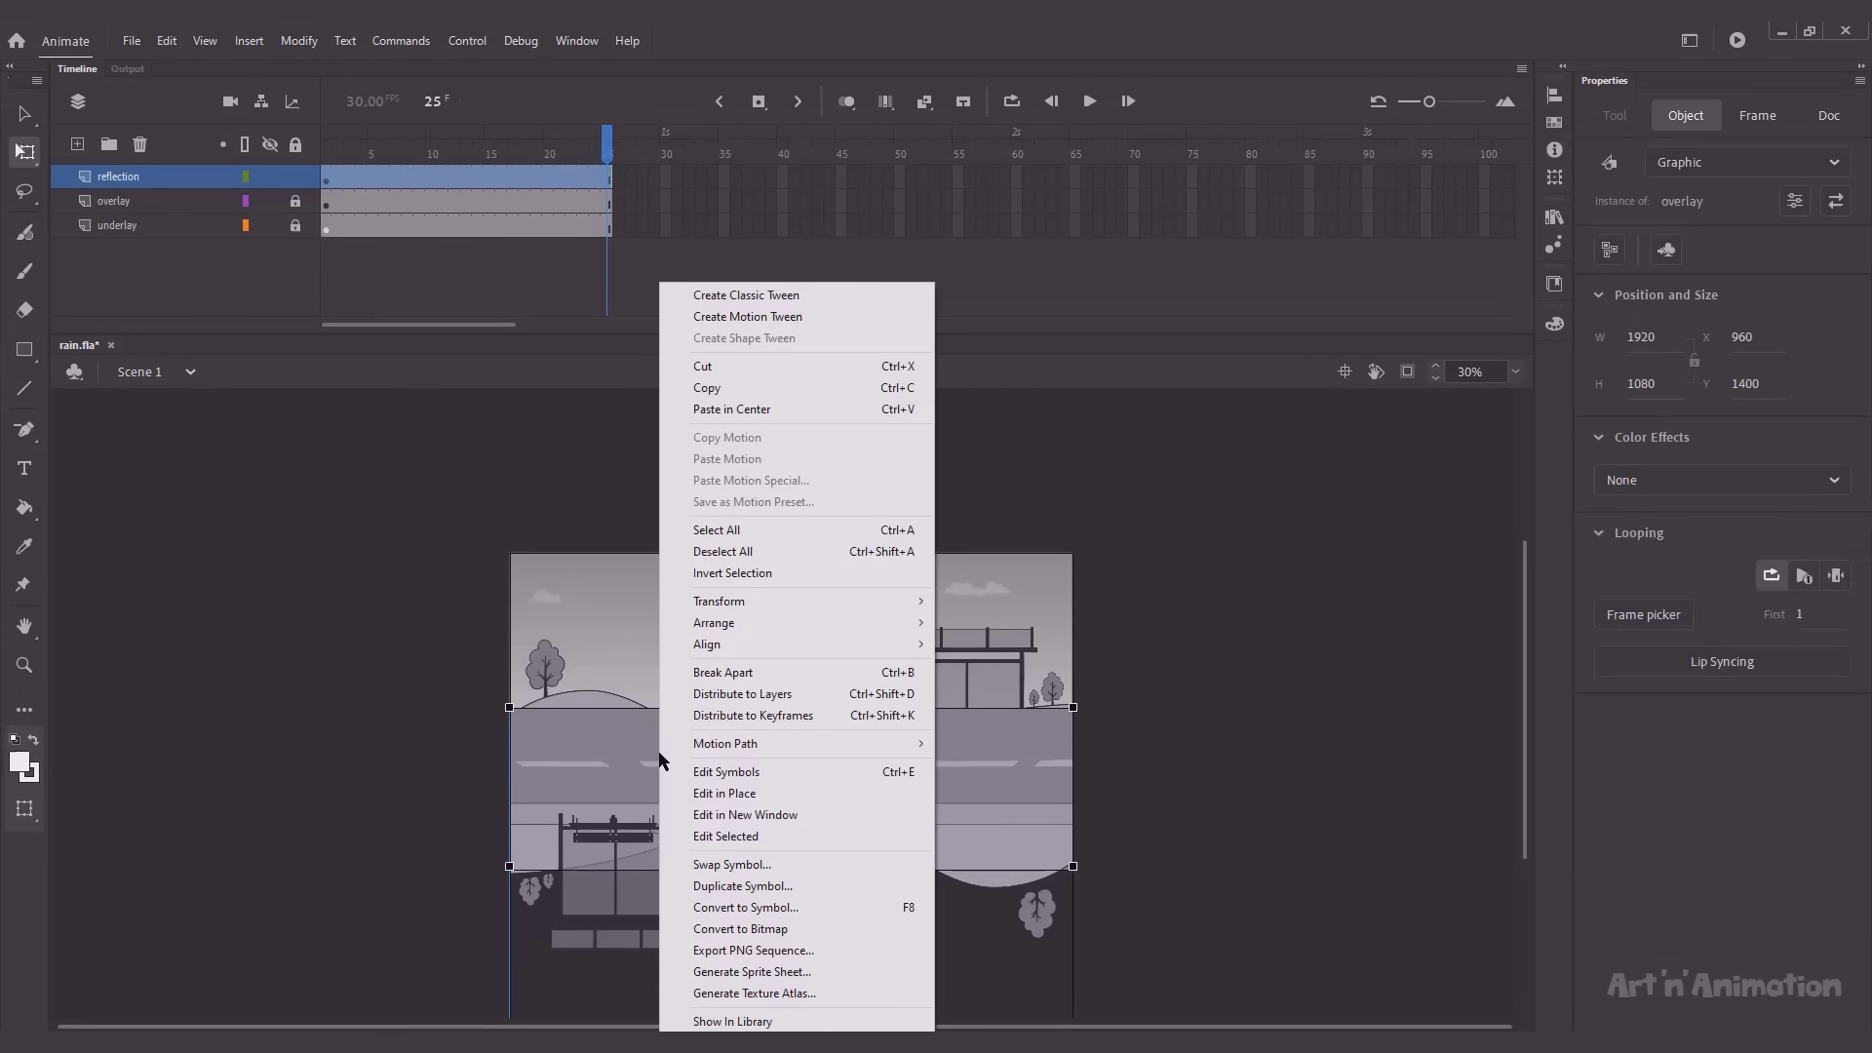
mouse_move(731, 754)
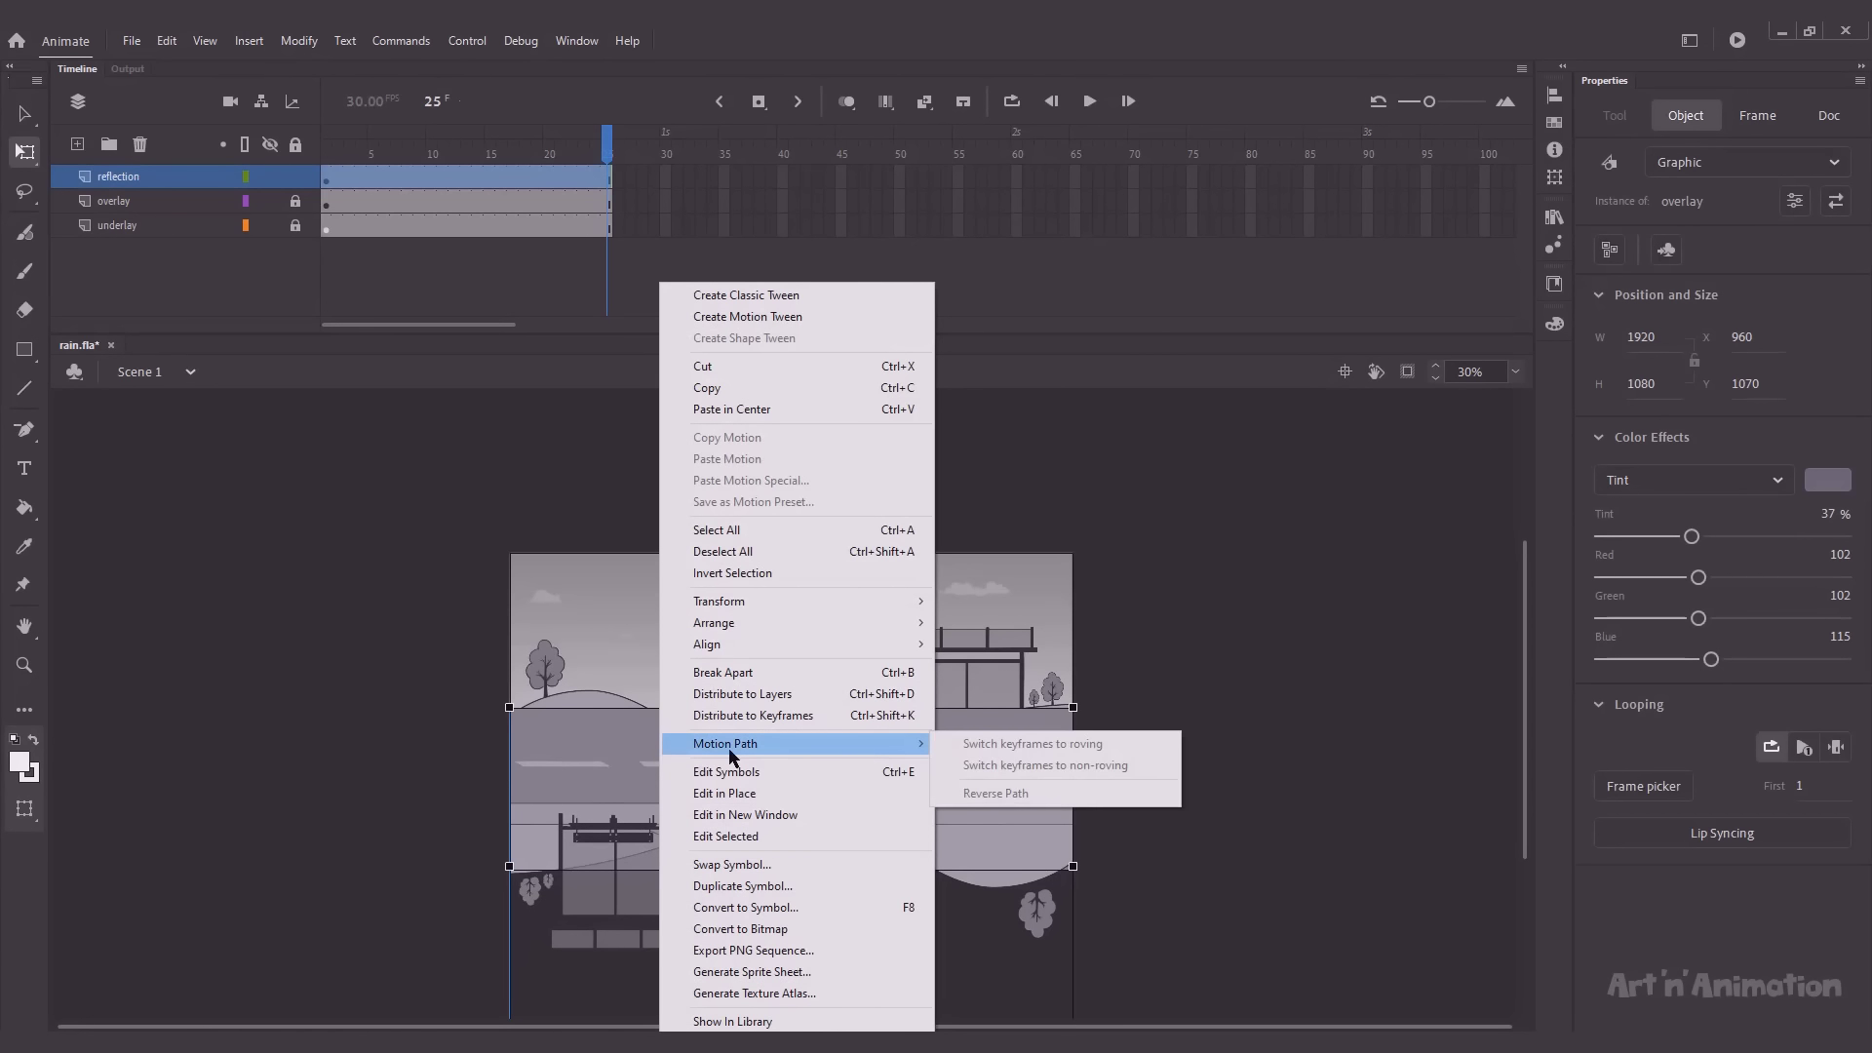
left_click(721, 886)
type("reflecti")
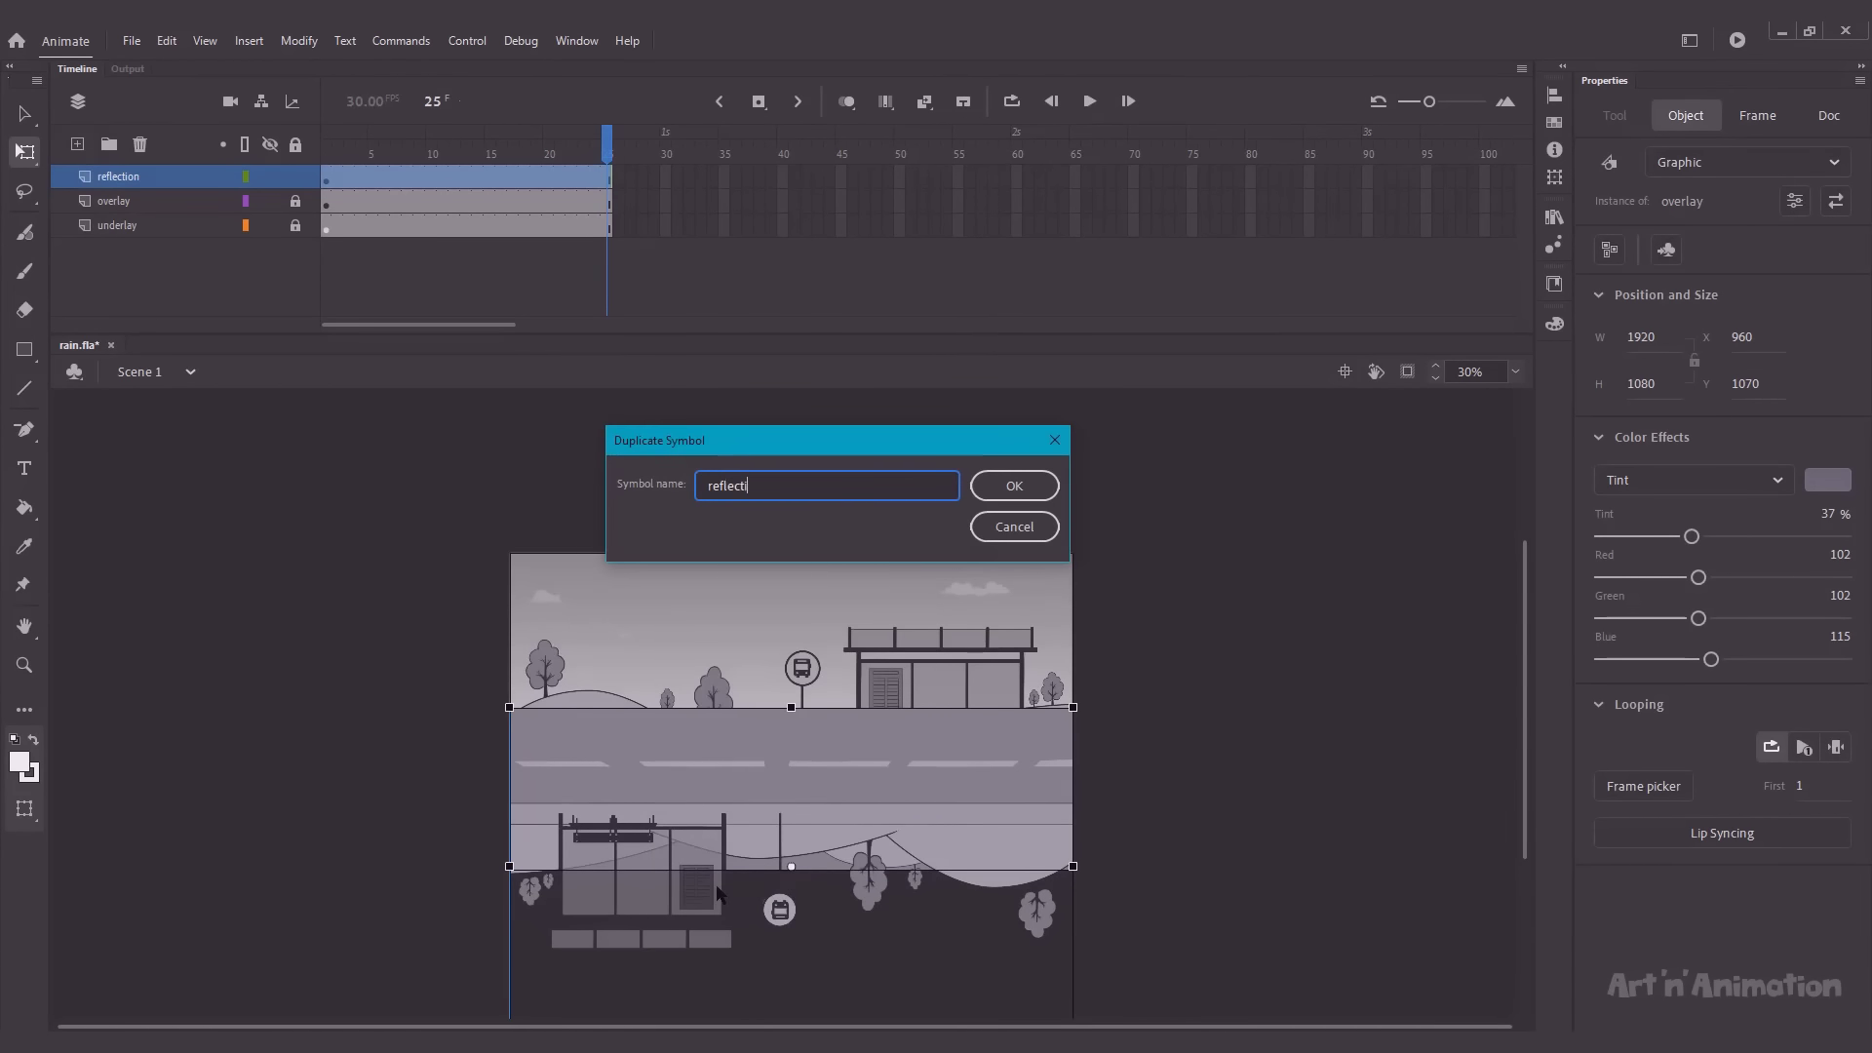
type("on")
key("Return")
Step: Flip the reflection instance horizontally and nudge it down to Y 1103
right_click(743, 750)
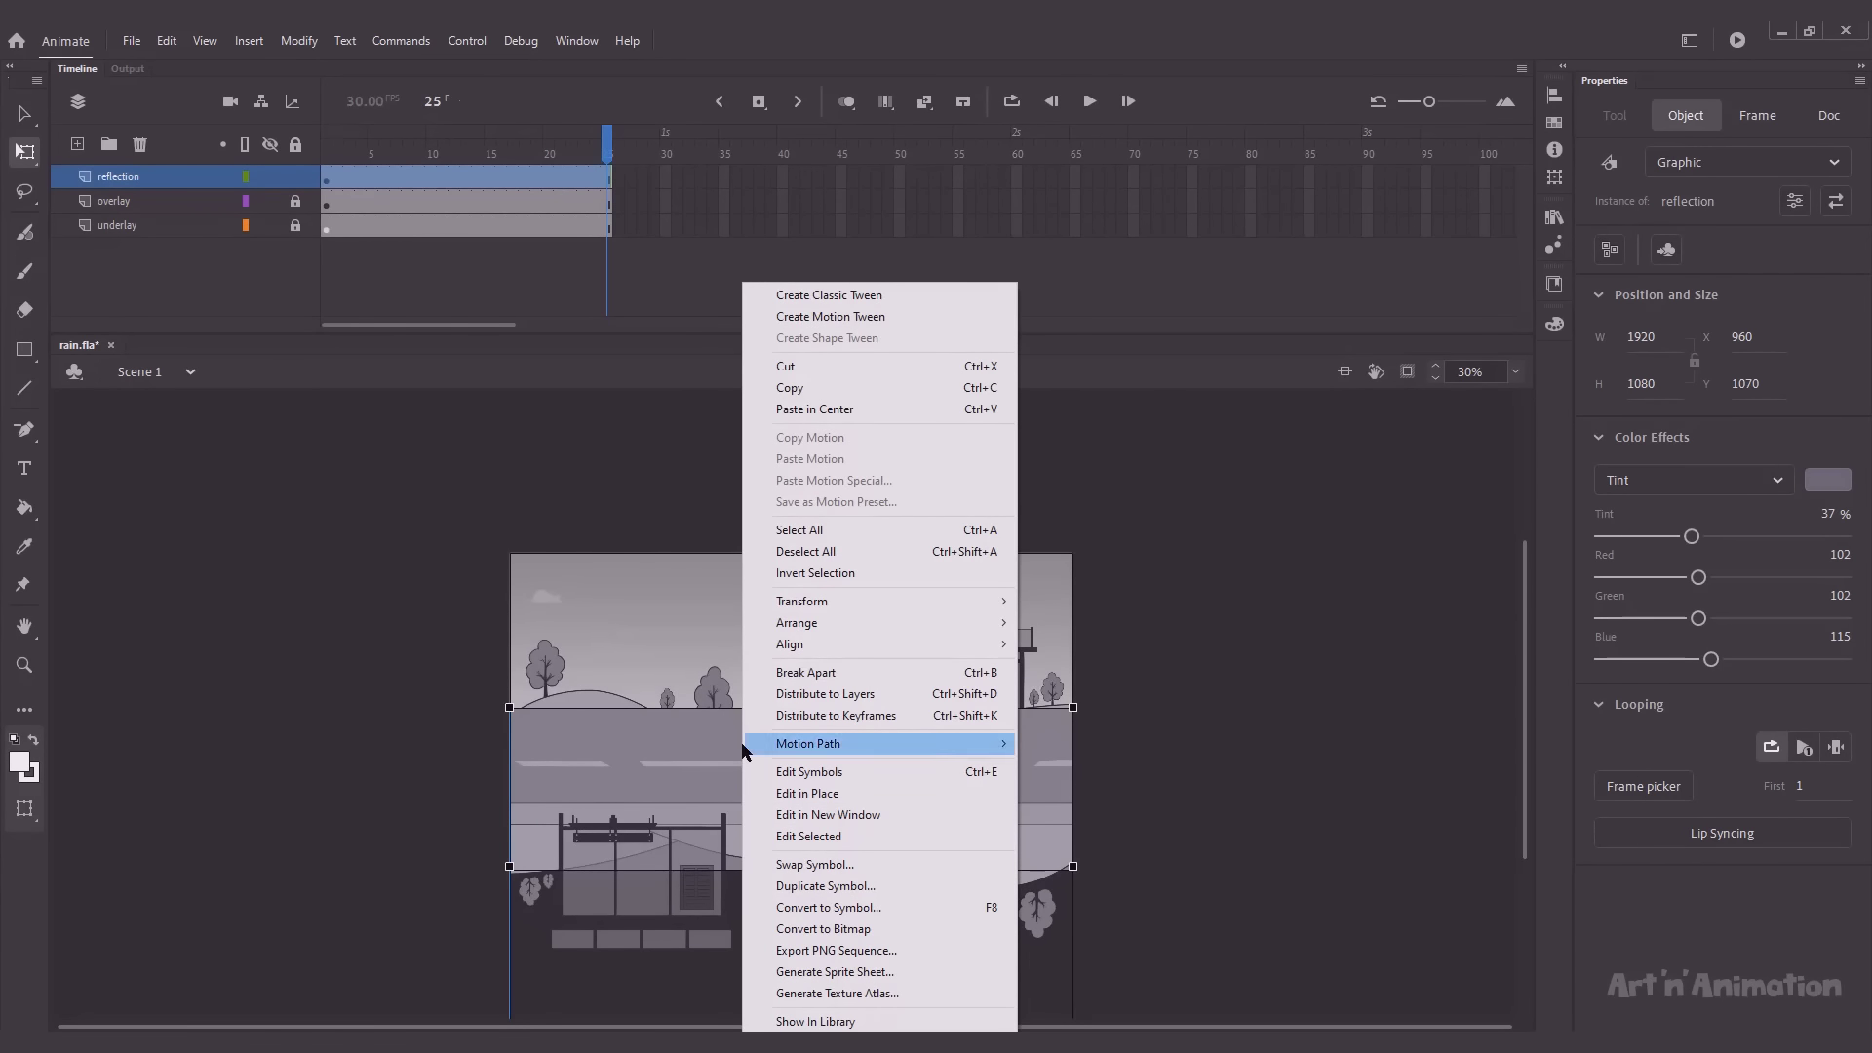
mouse_move(803, 602)
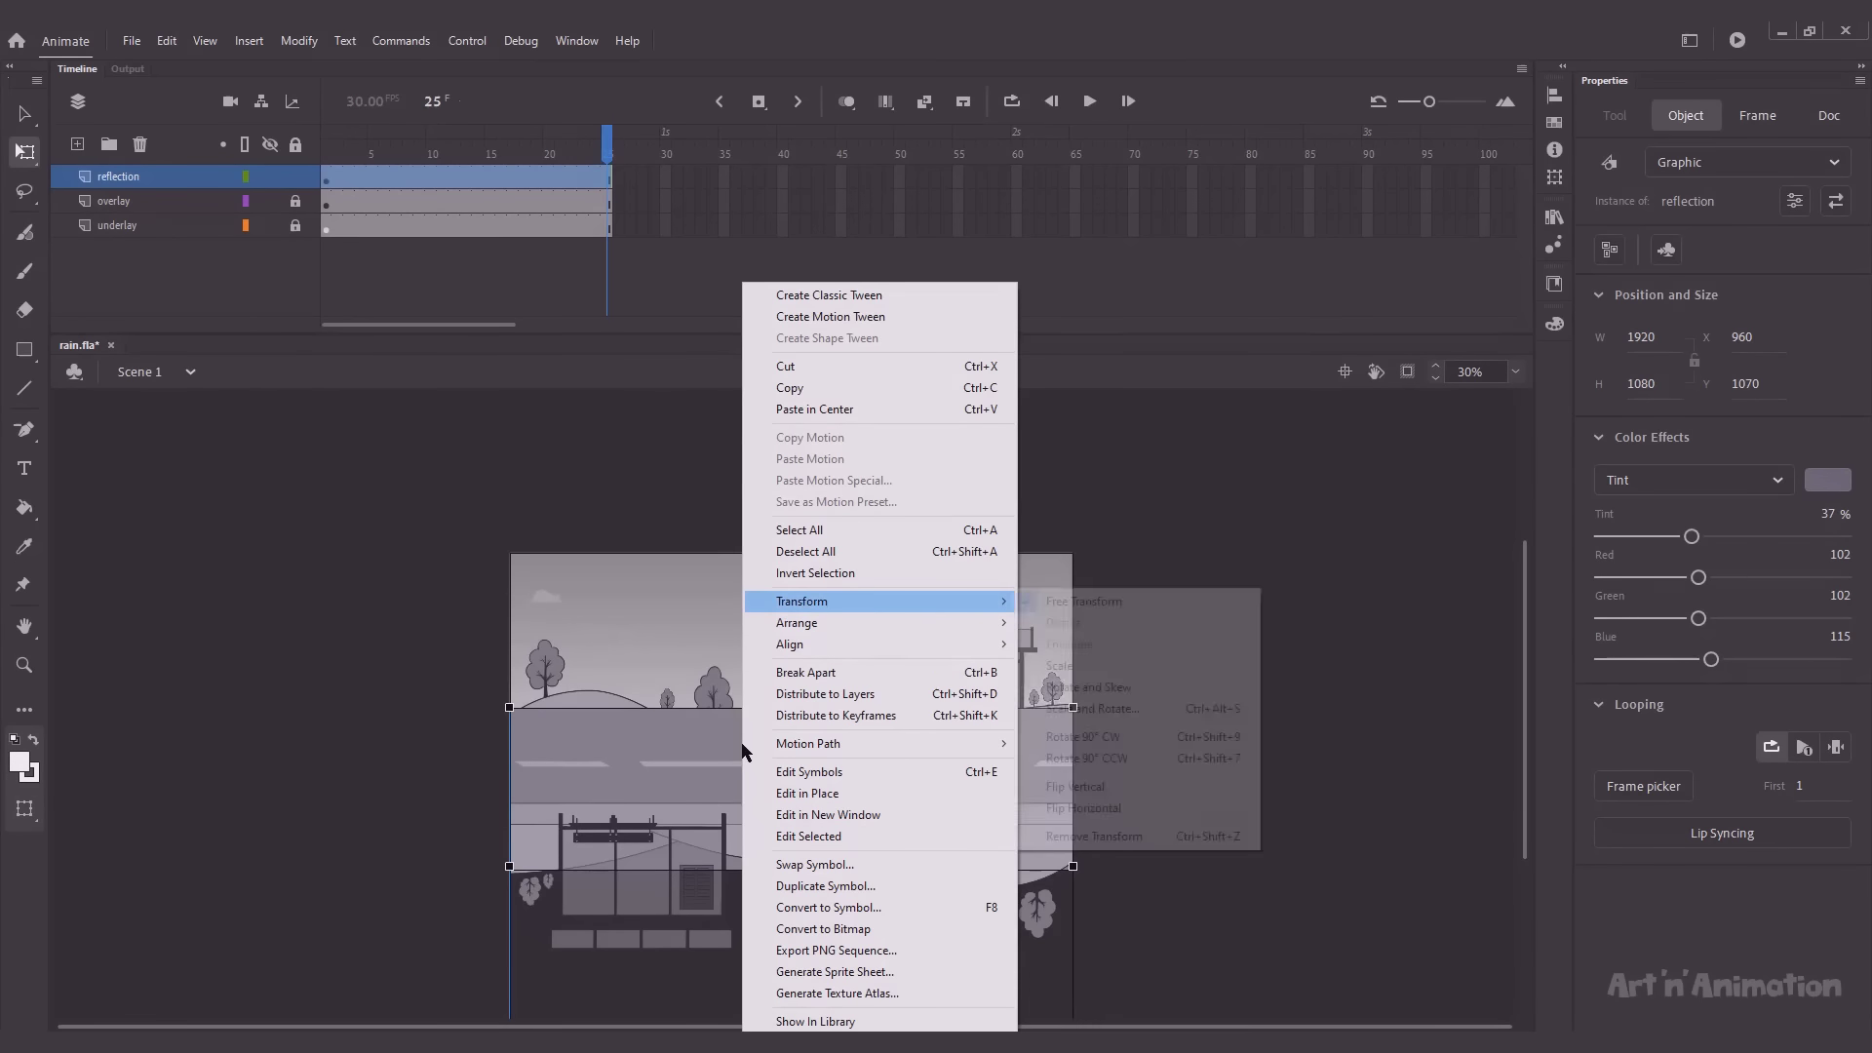
left_click(1053, 809)
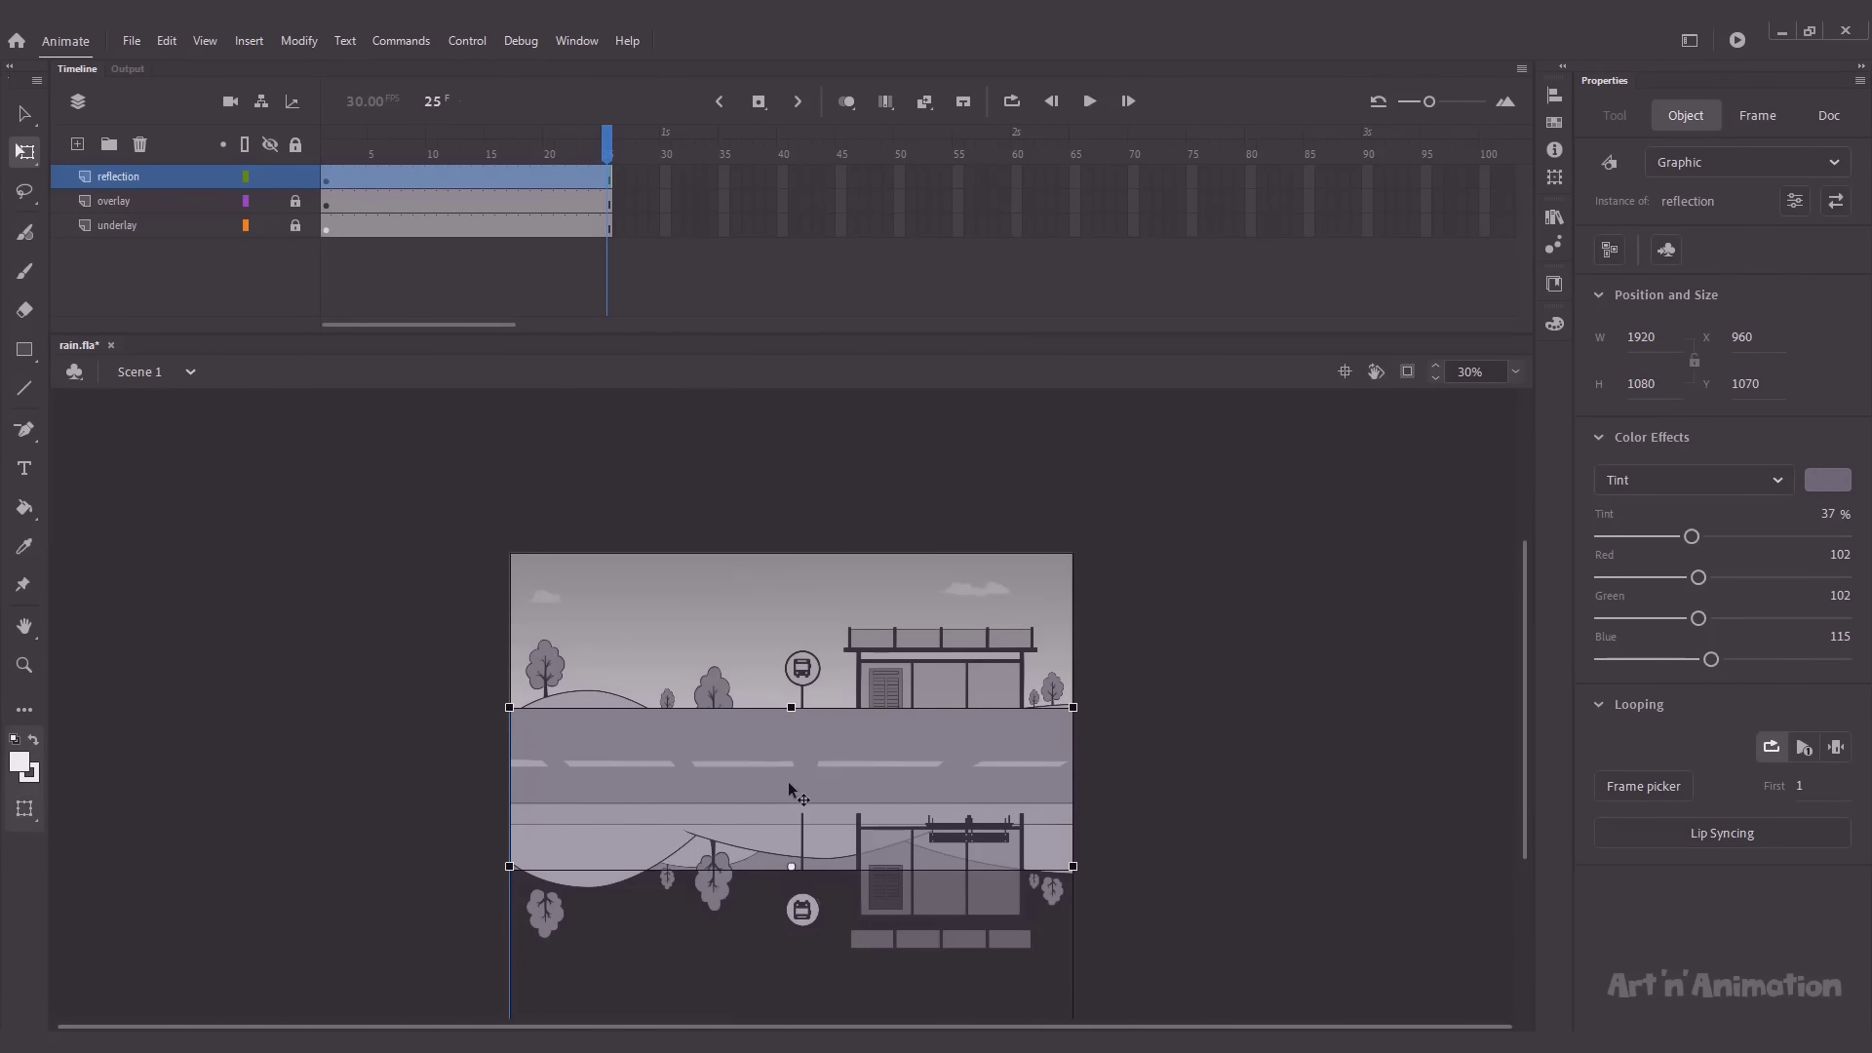
key("shift+Down")
key("shift+Down")
key("shift+Down")
key("shift+Up")
key("shift+Up")
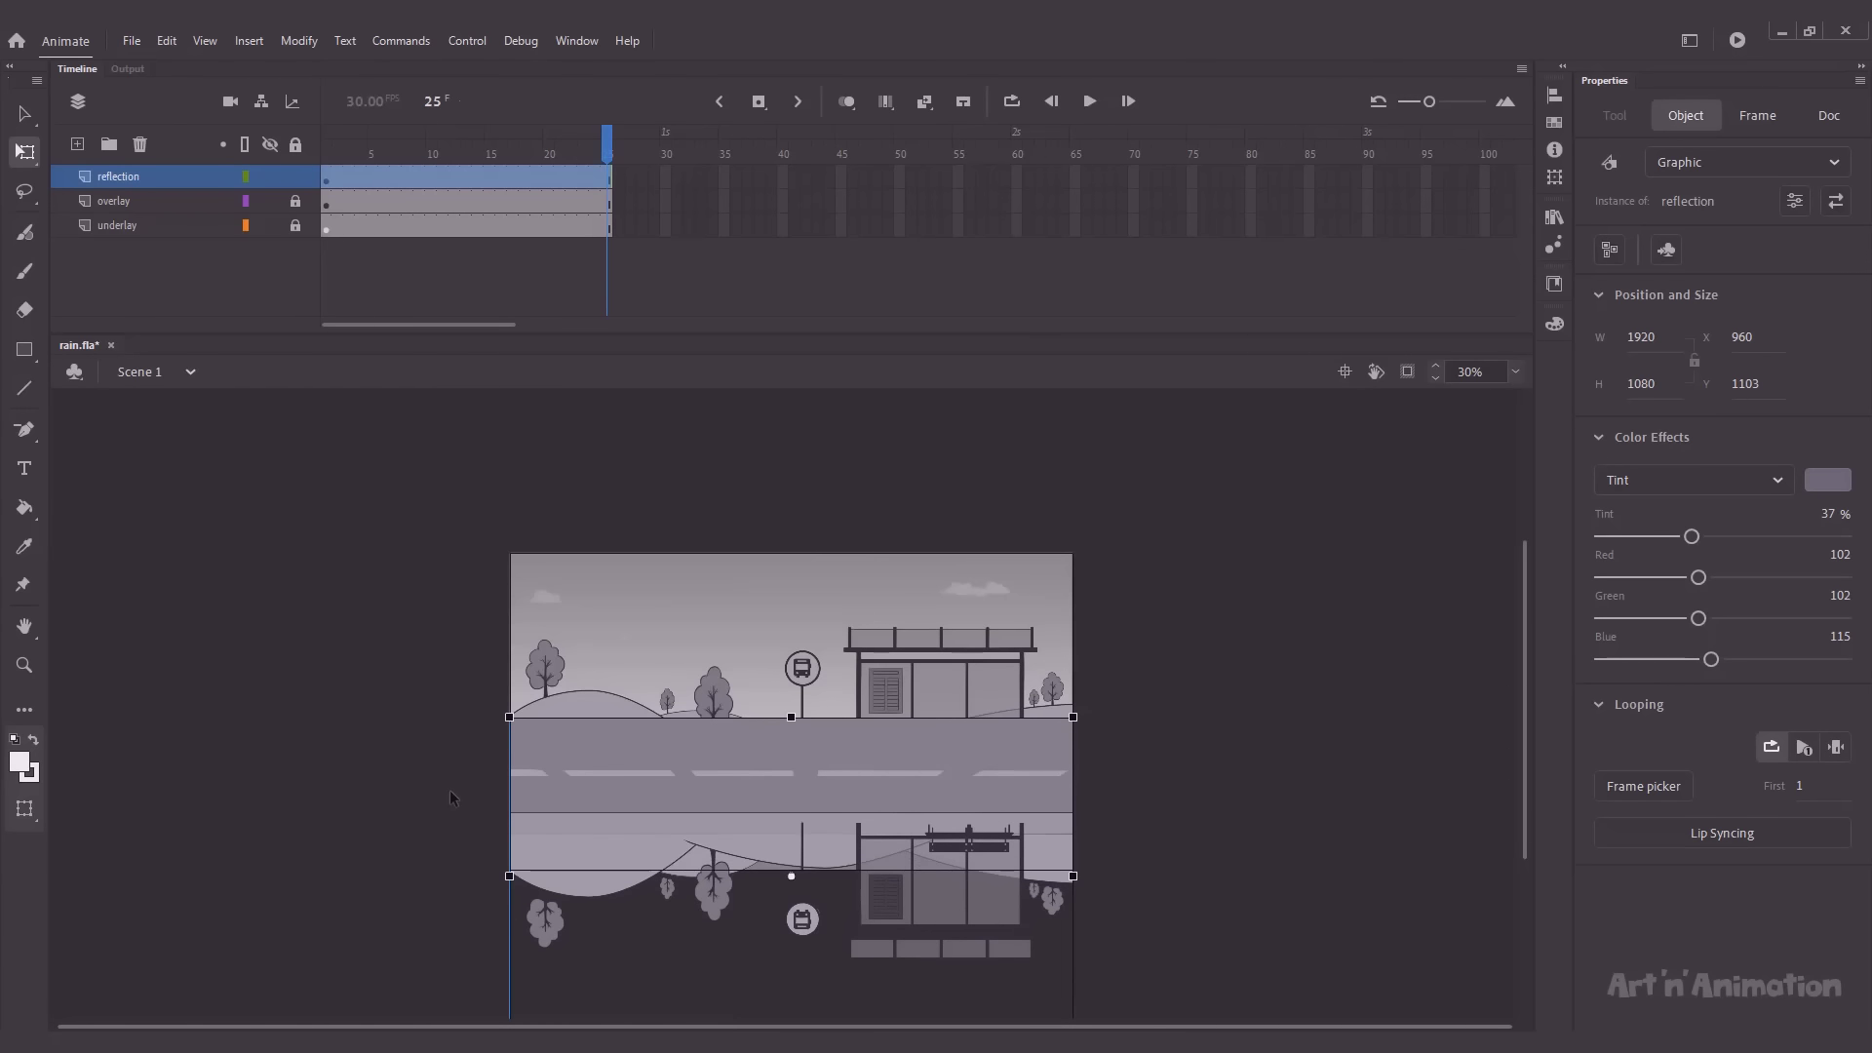
Step: Open the reflection symbol for editing and break its Layer_1 artwork apart into an editable shape
left_click(451, 798)
double_click(673, 778)
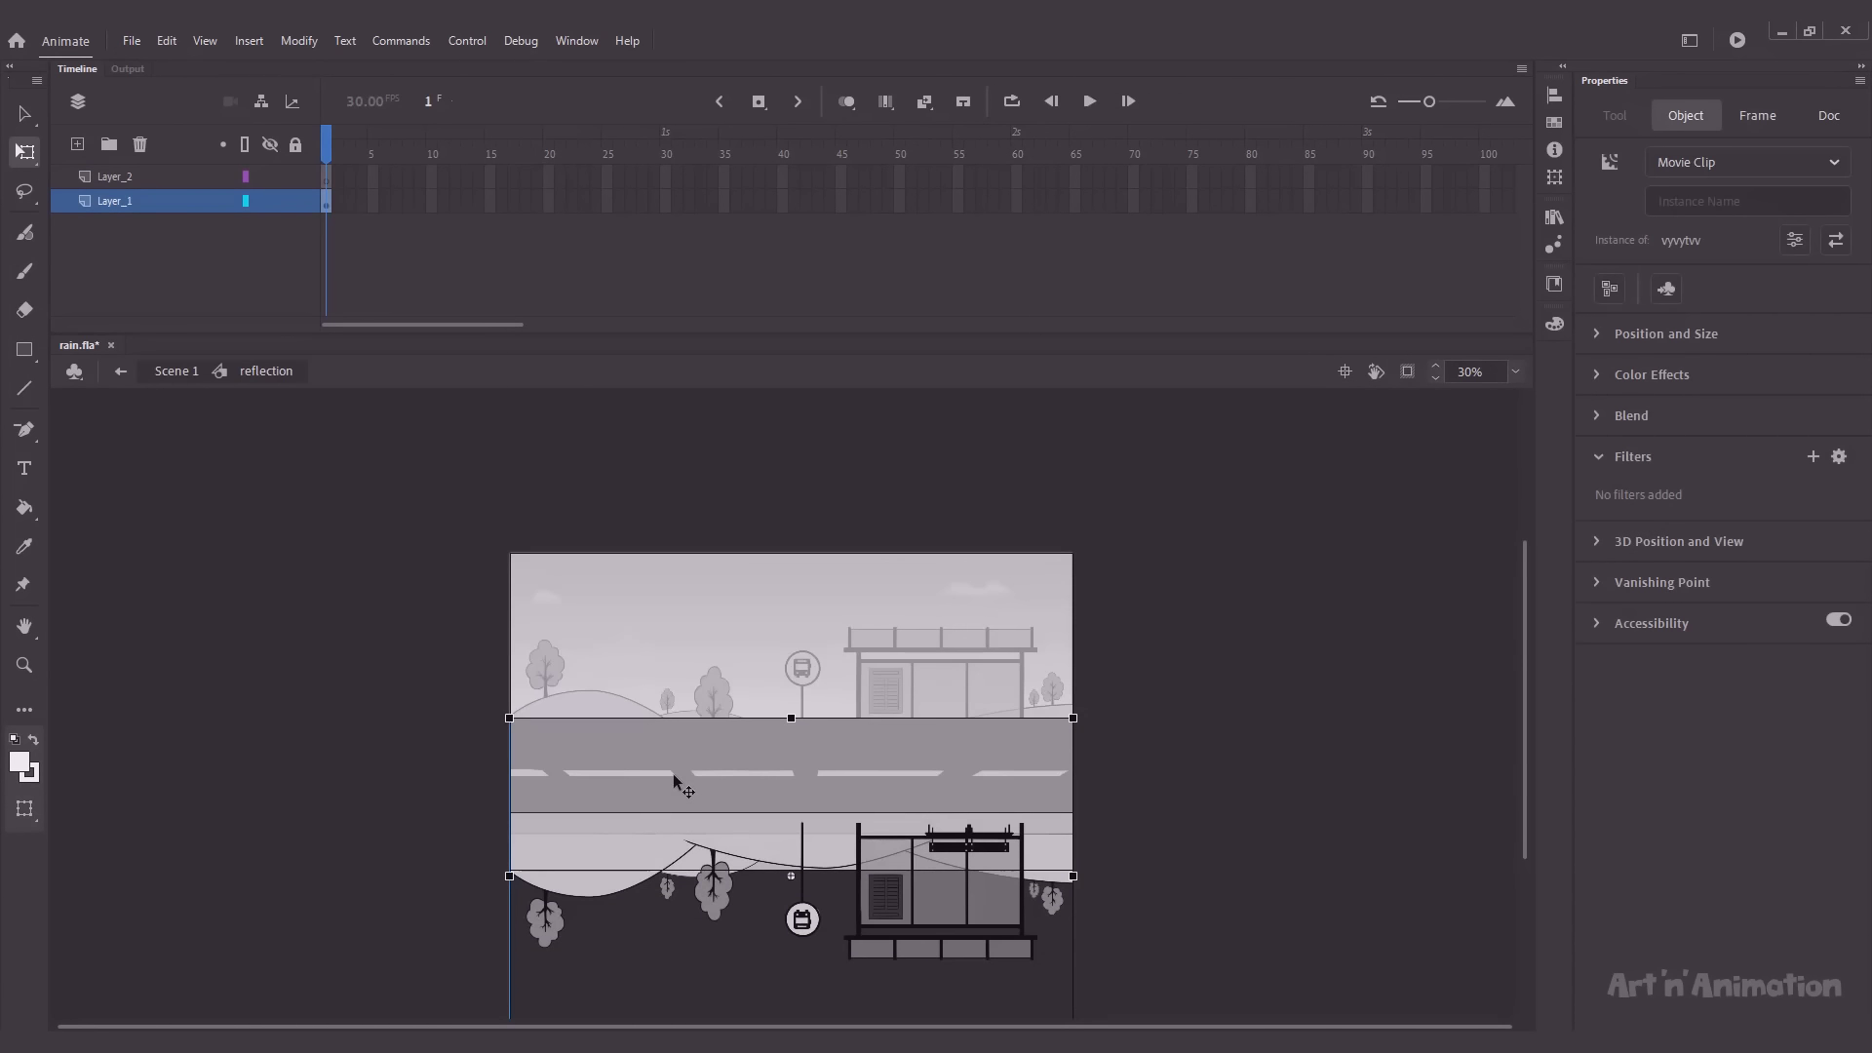
key("v")
key("ctrl+b")
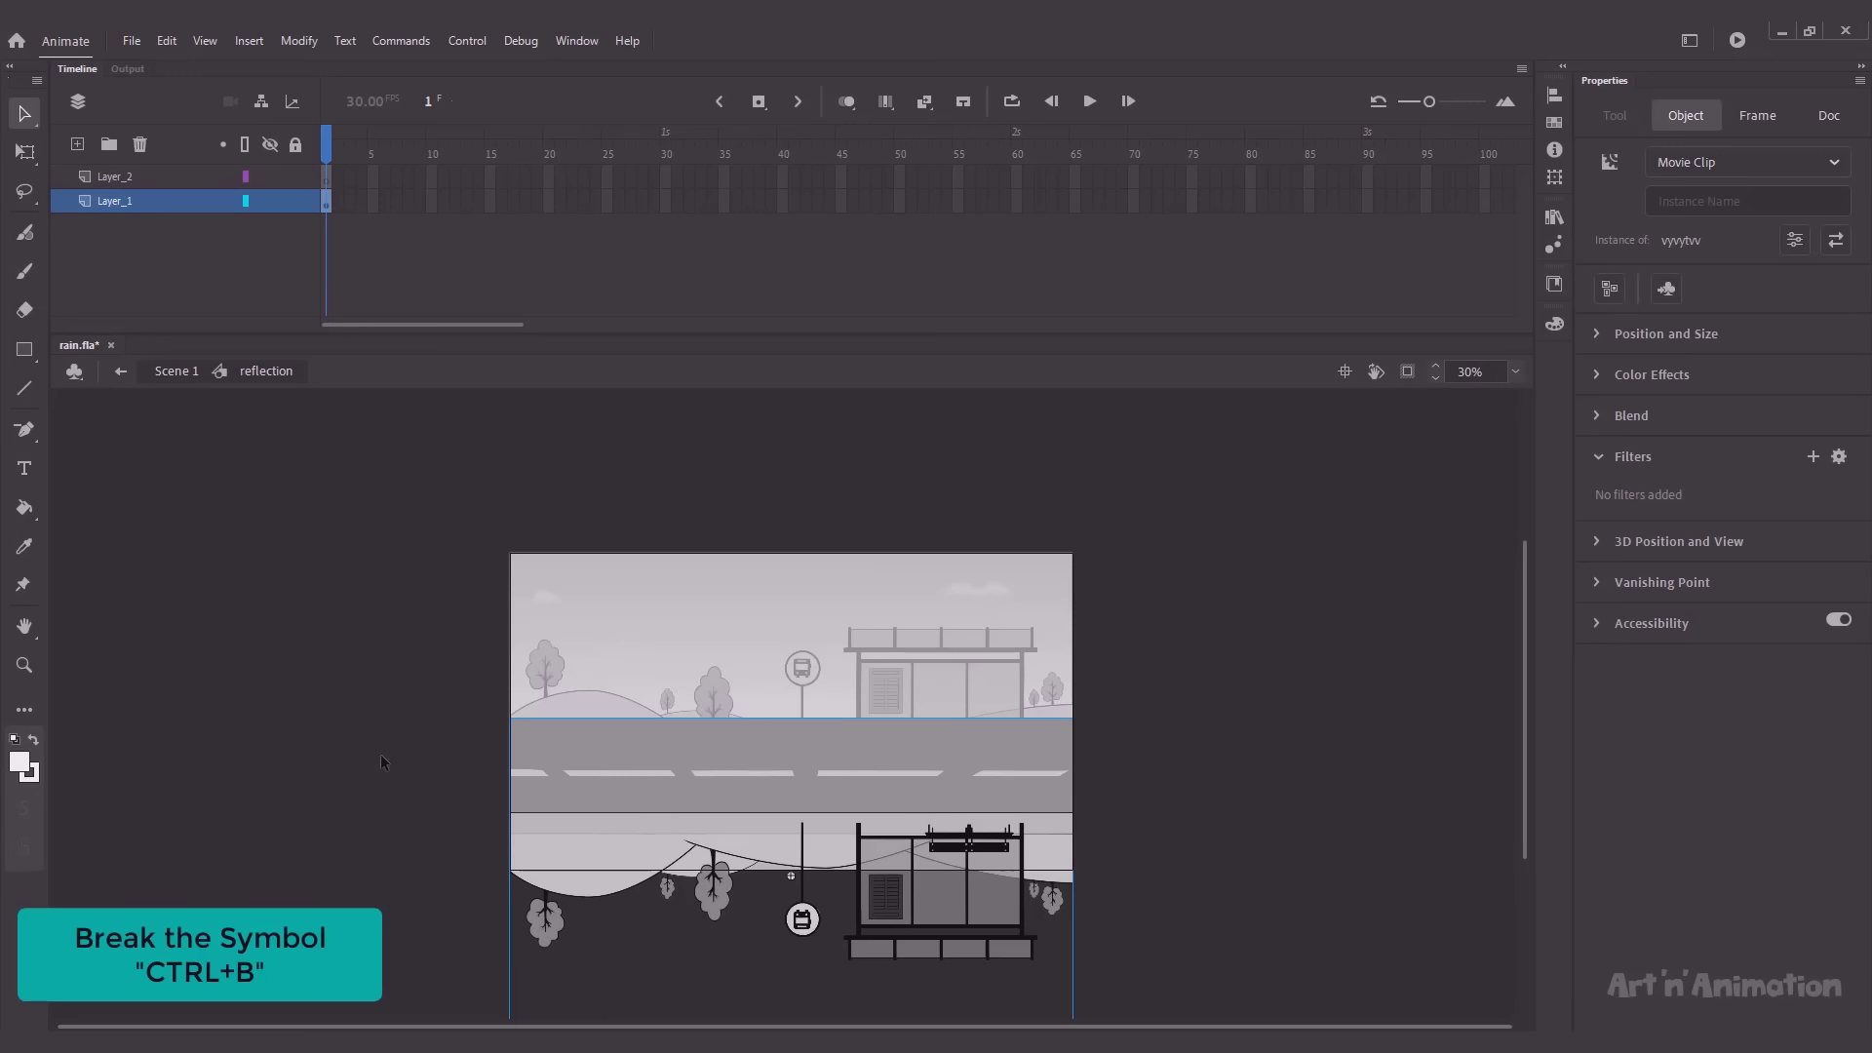
key("ctrl+b")
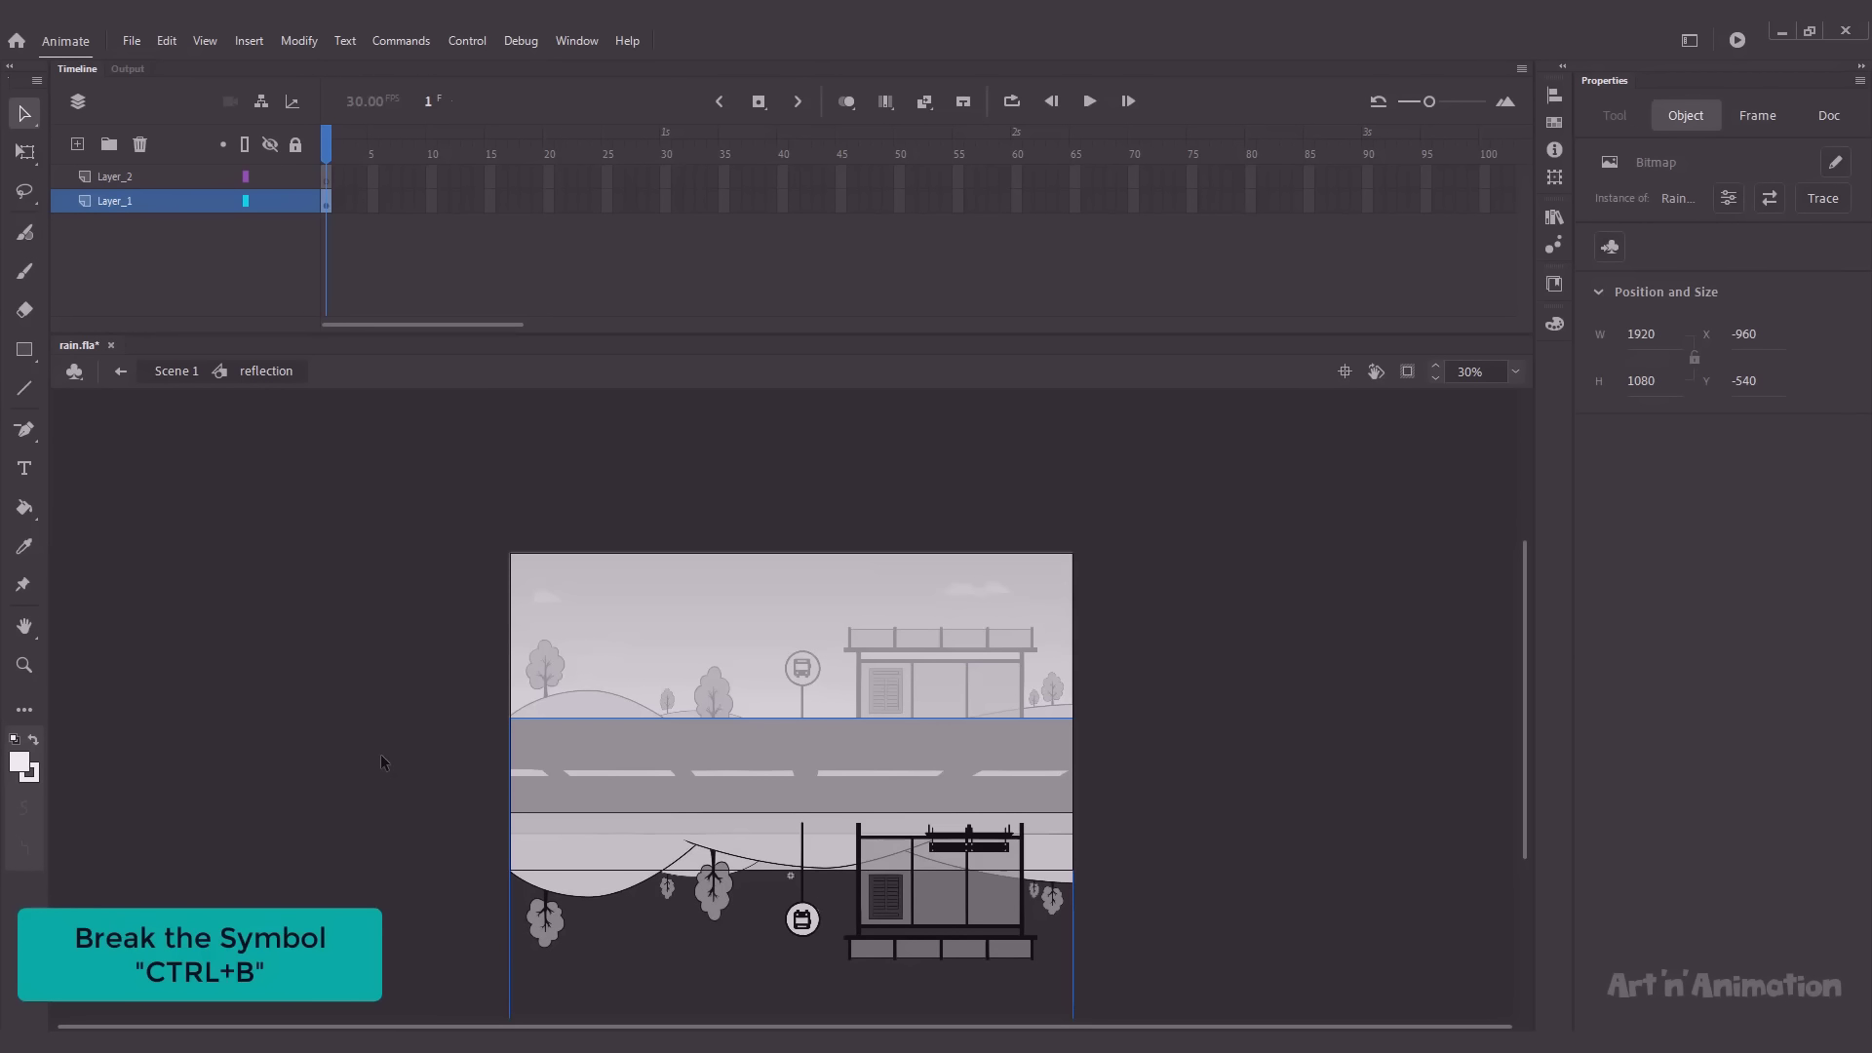
key("ctrl+b")
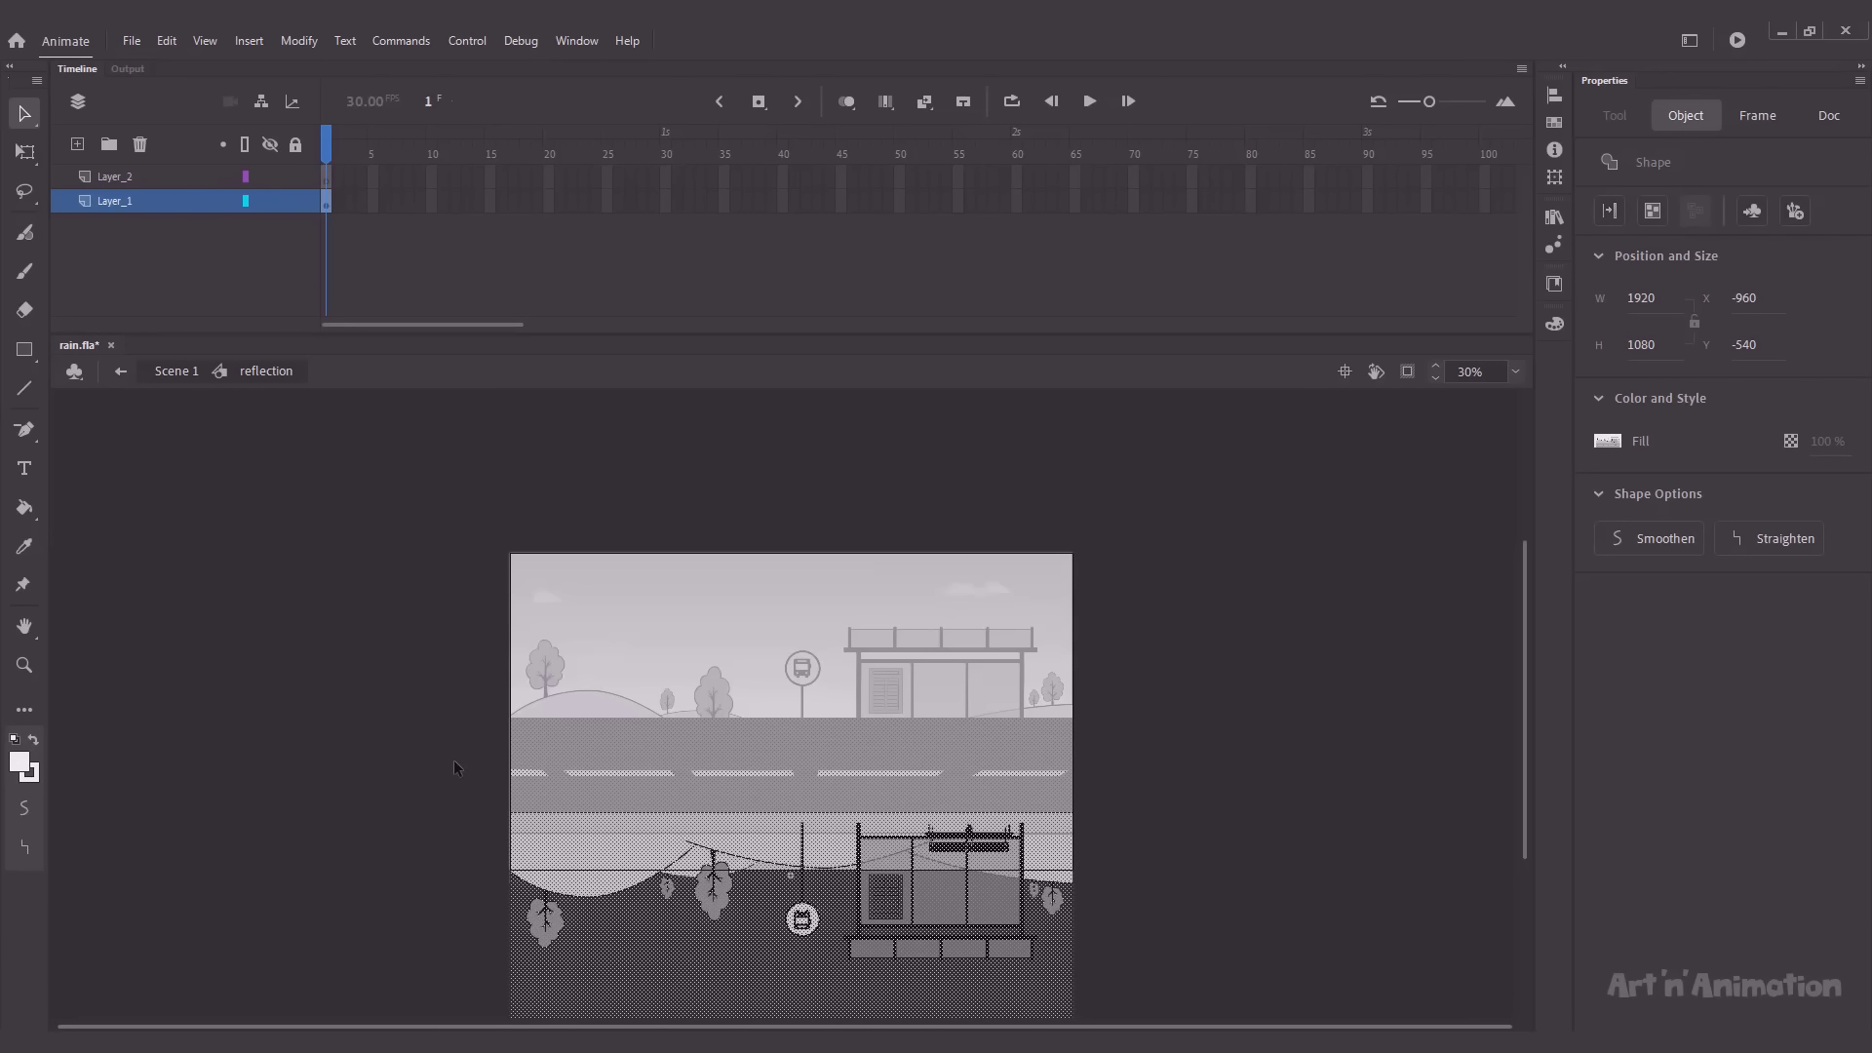
Step: Erase the road and its lane markings from the inverted artwork with the Eraser at size 95
key("e")
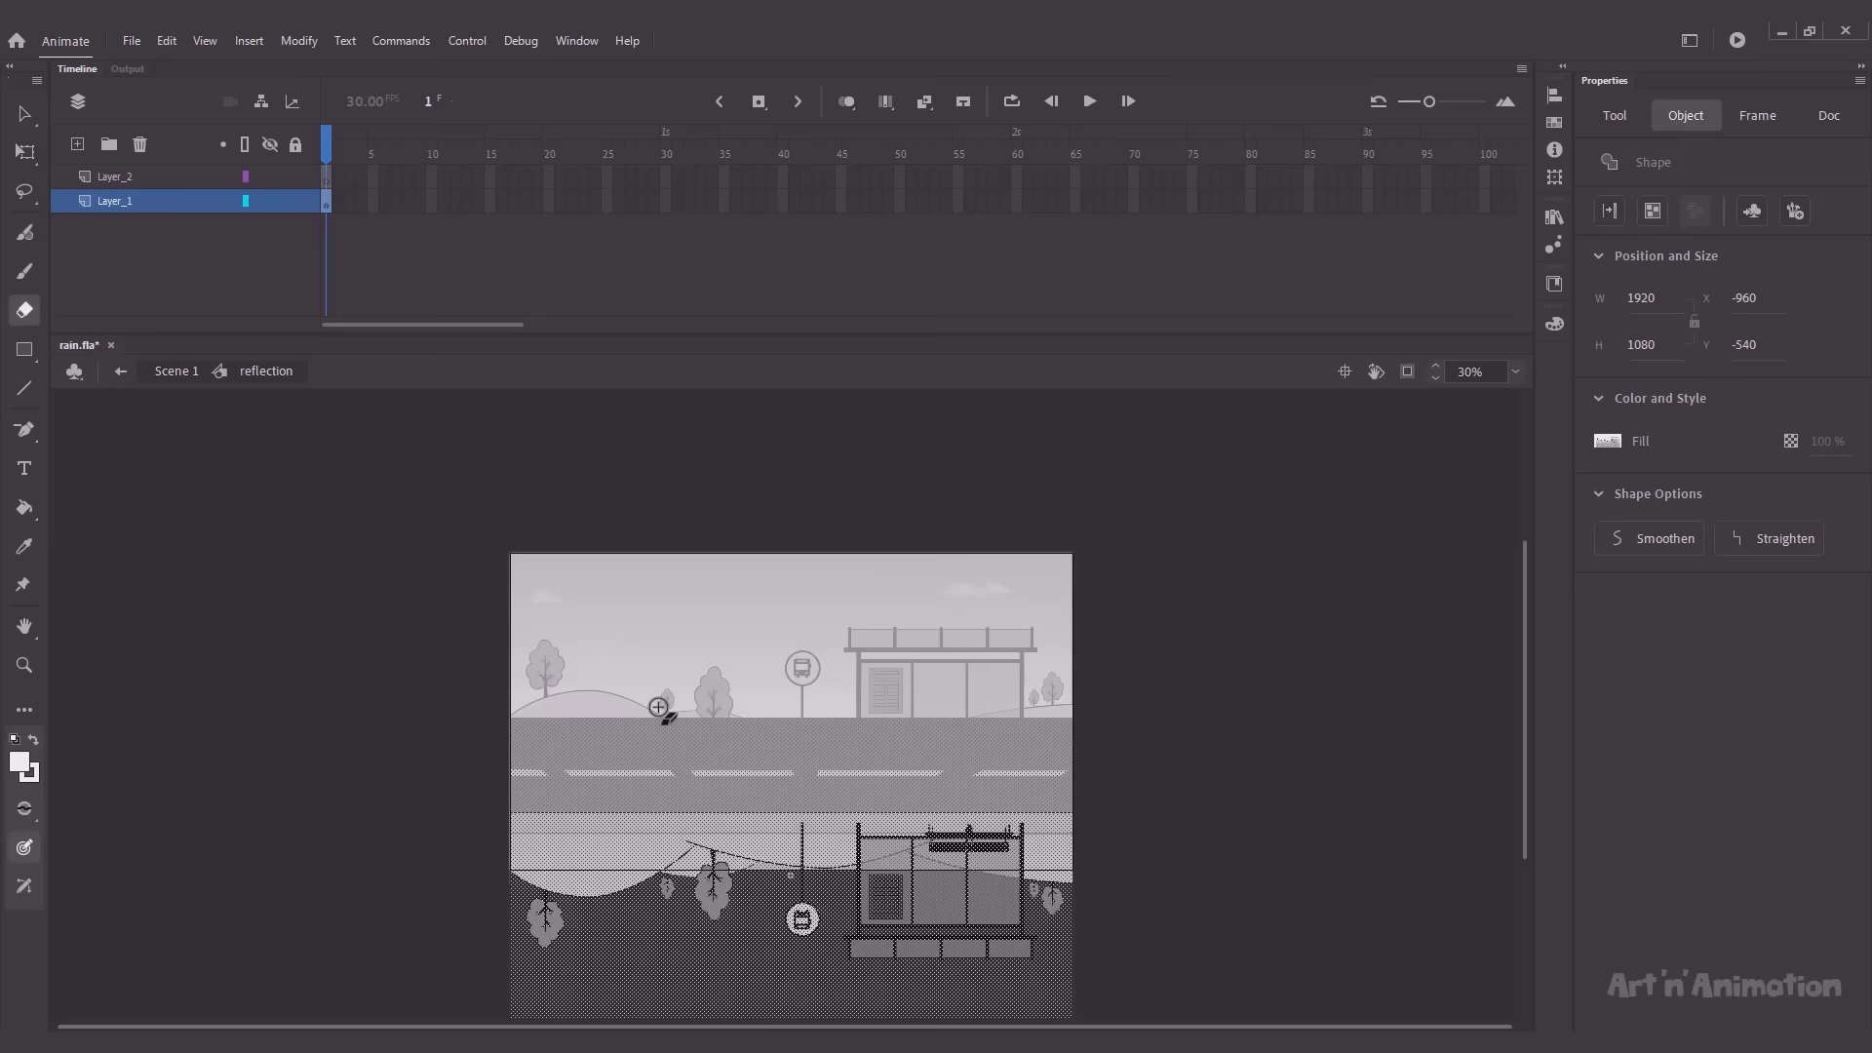
left_click(1090, 596)
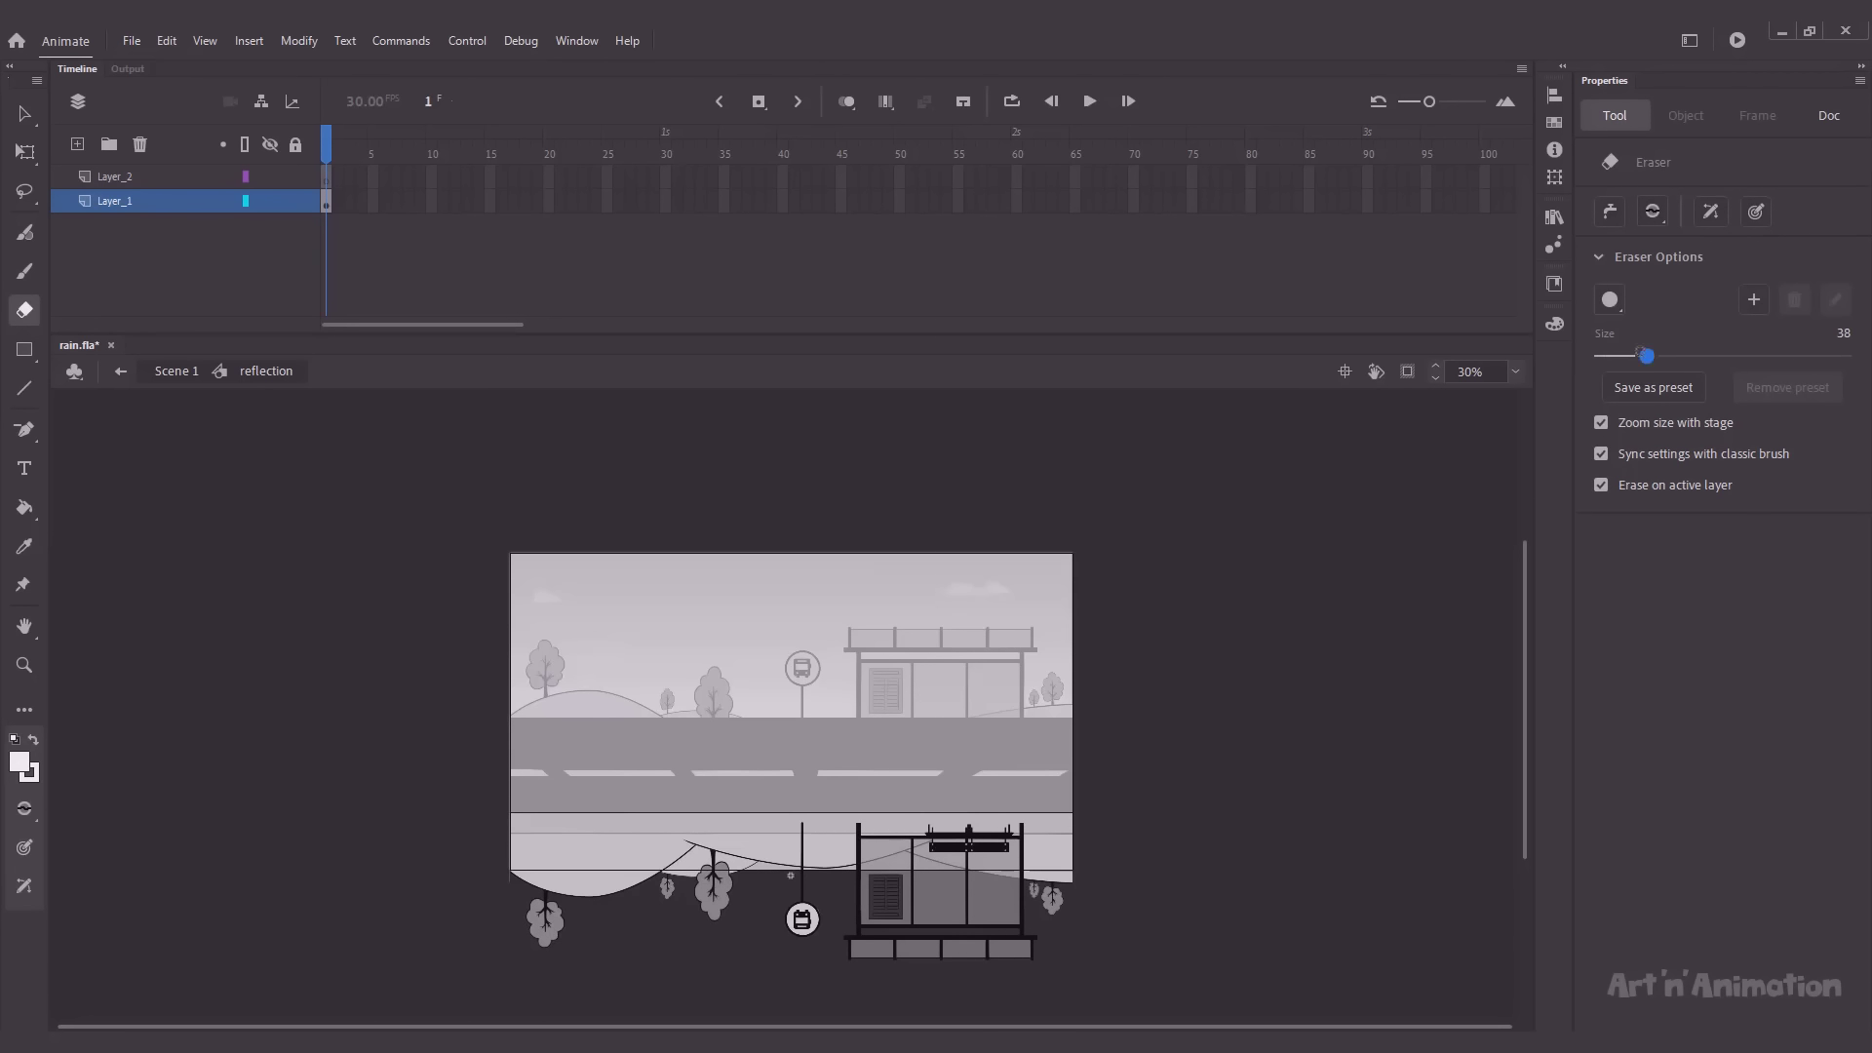
key("z")
left_click(607, 792)
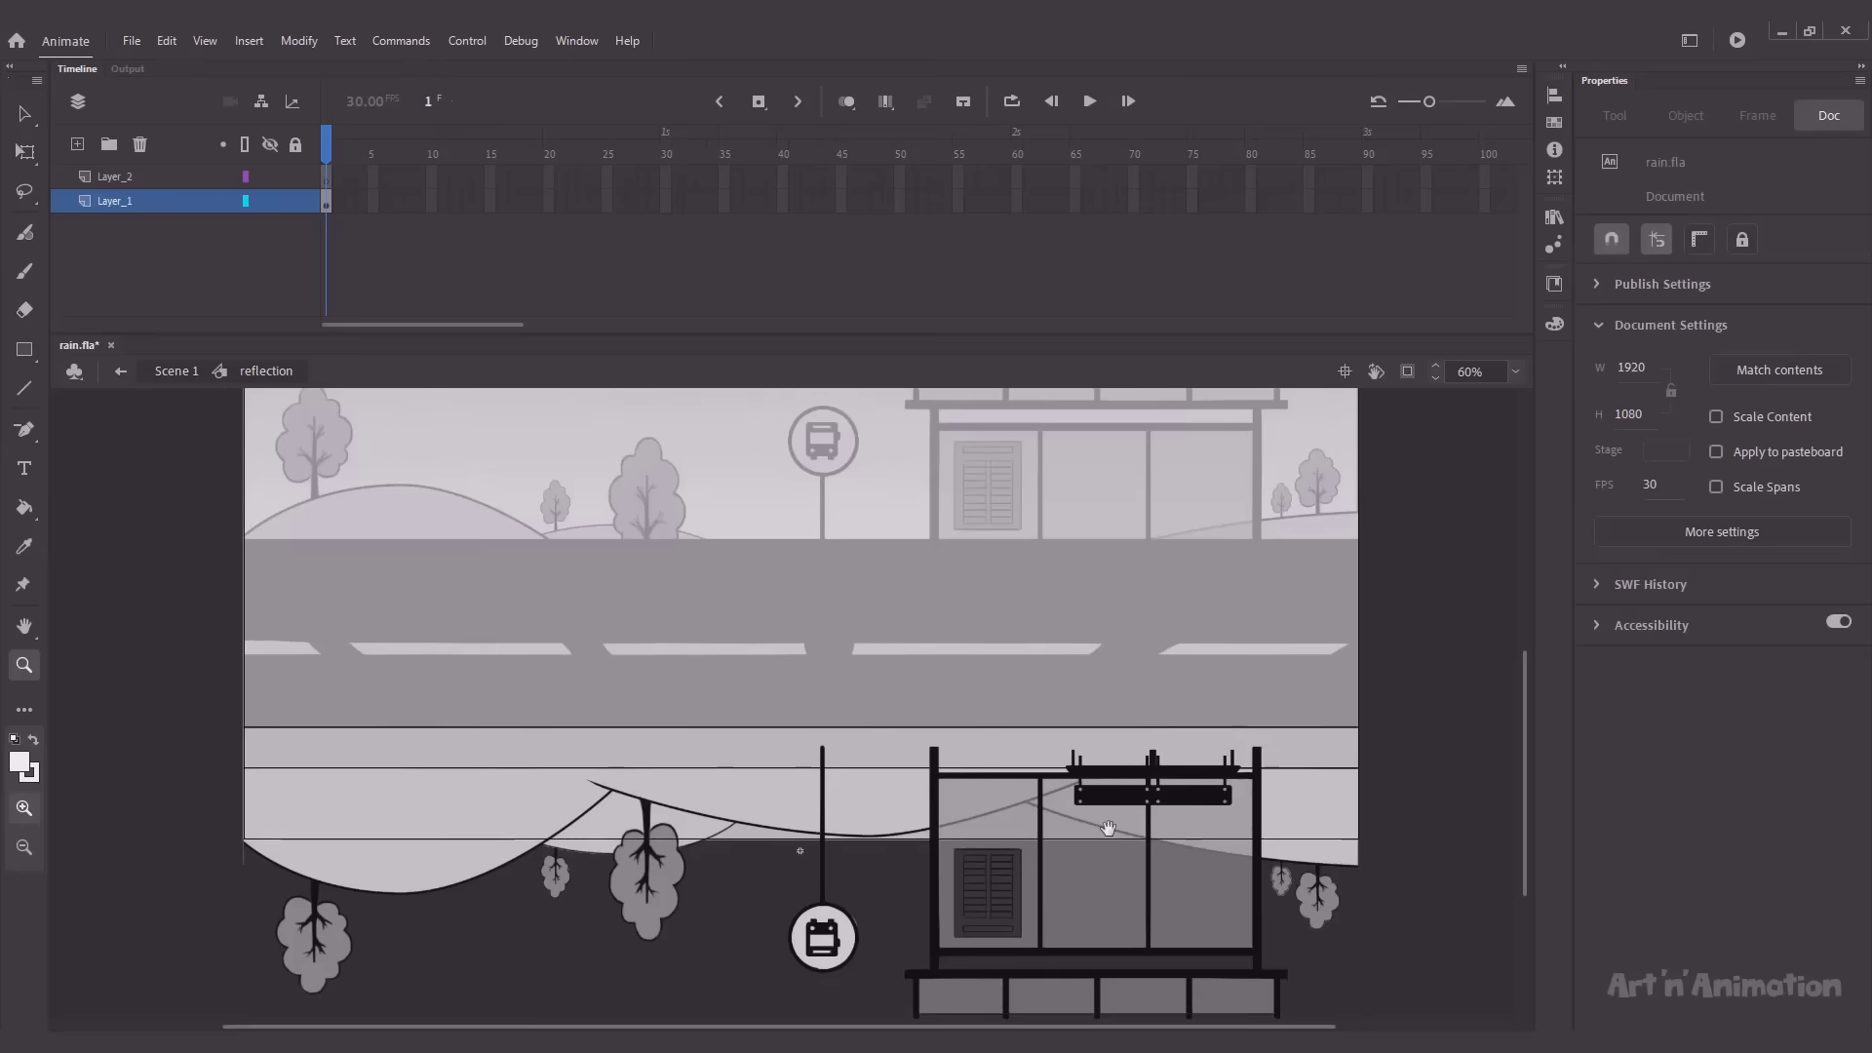
key("e")
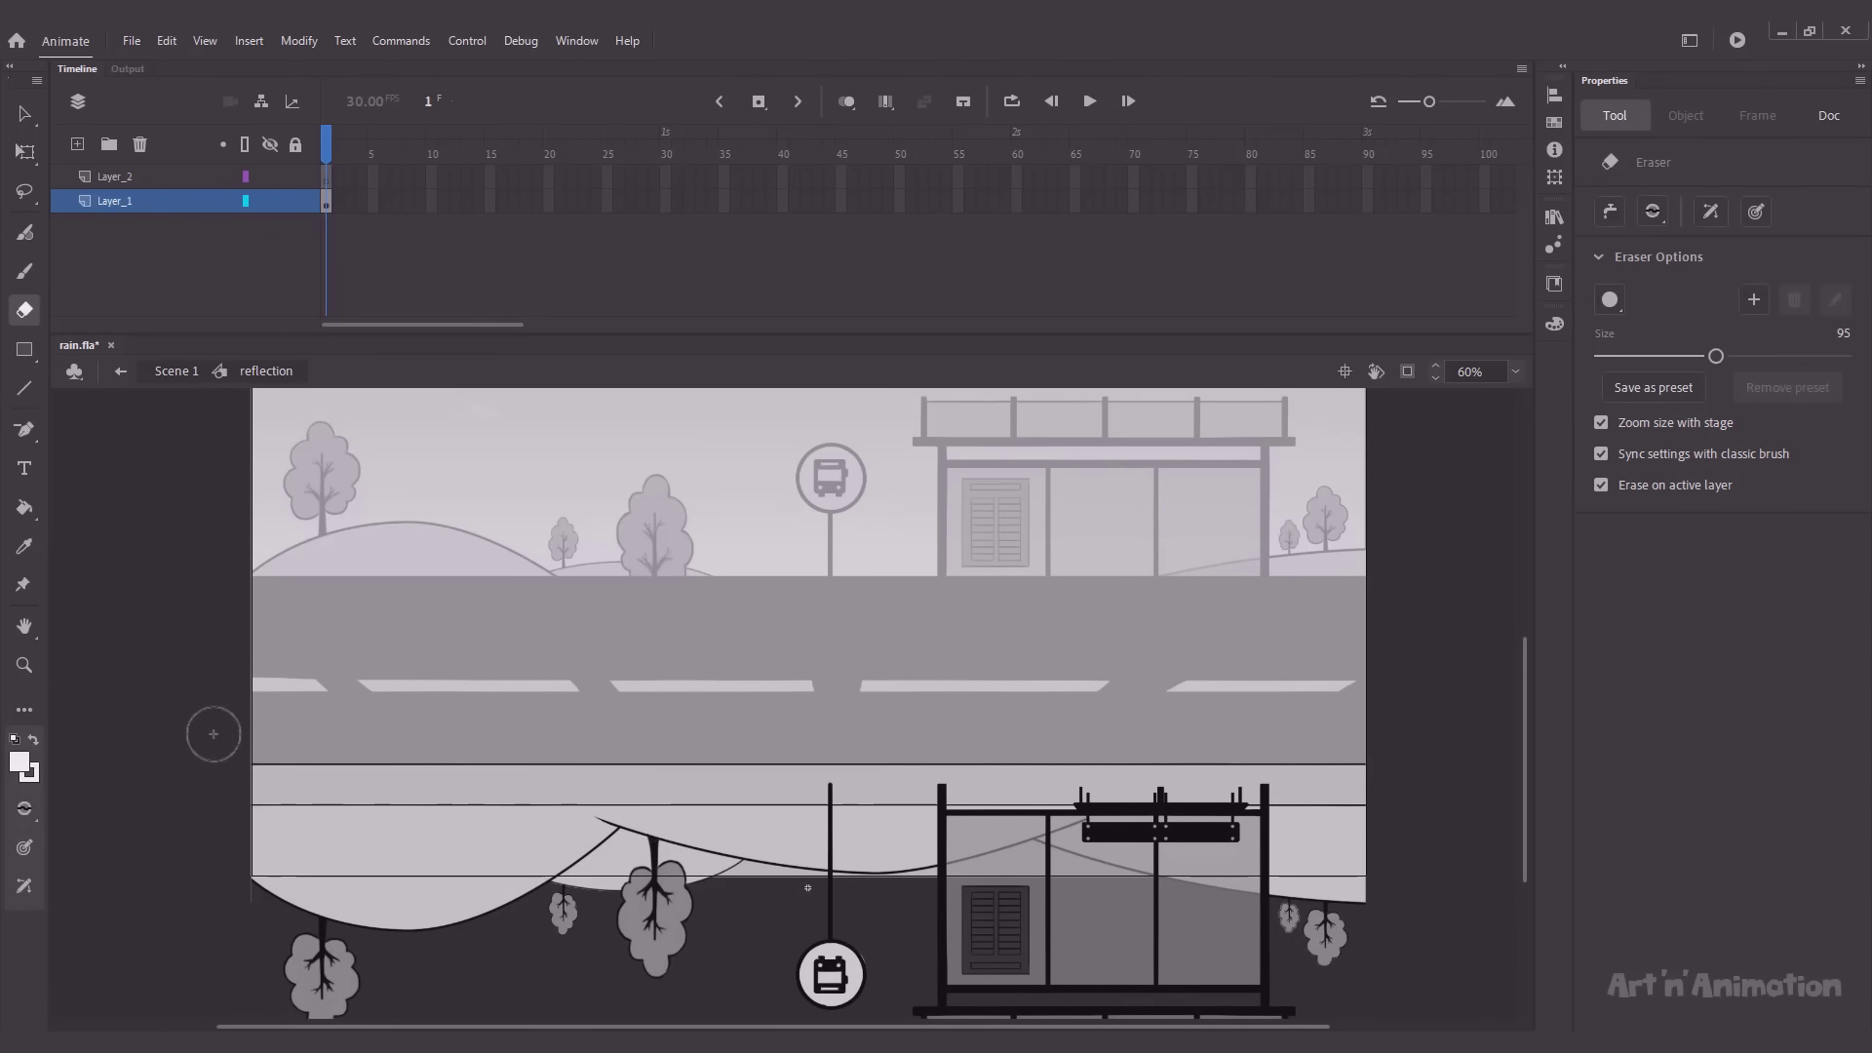
mouse_move(218, 737)
left_mouse_down()
mouse_move(754, 696)
mouse_move(1451, 688)
left_mouse_up()
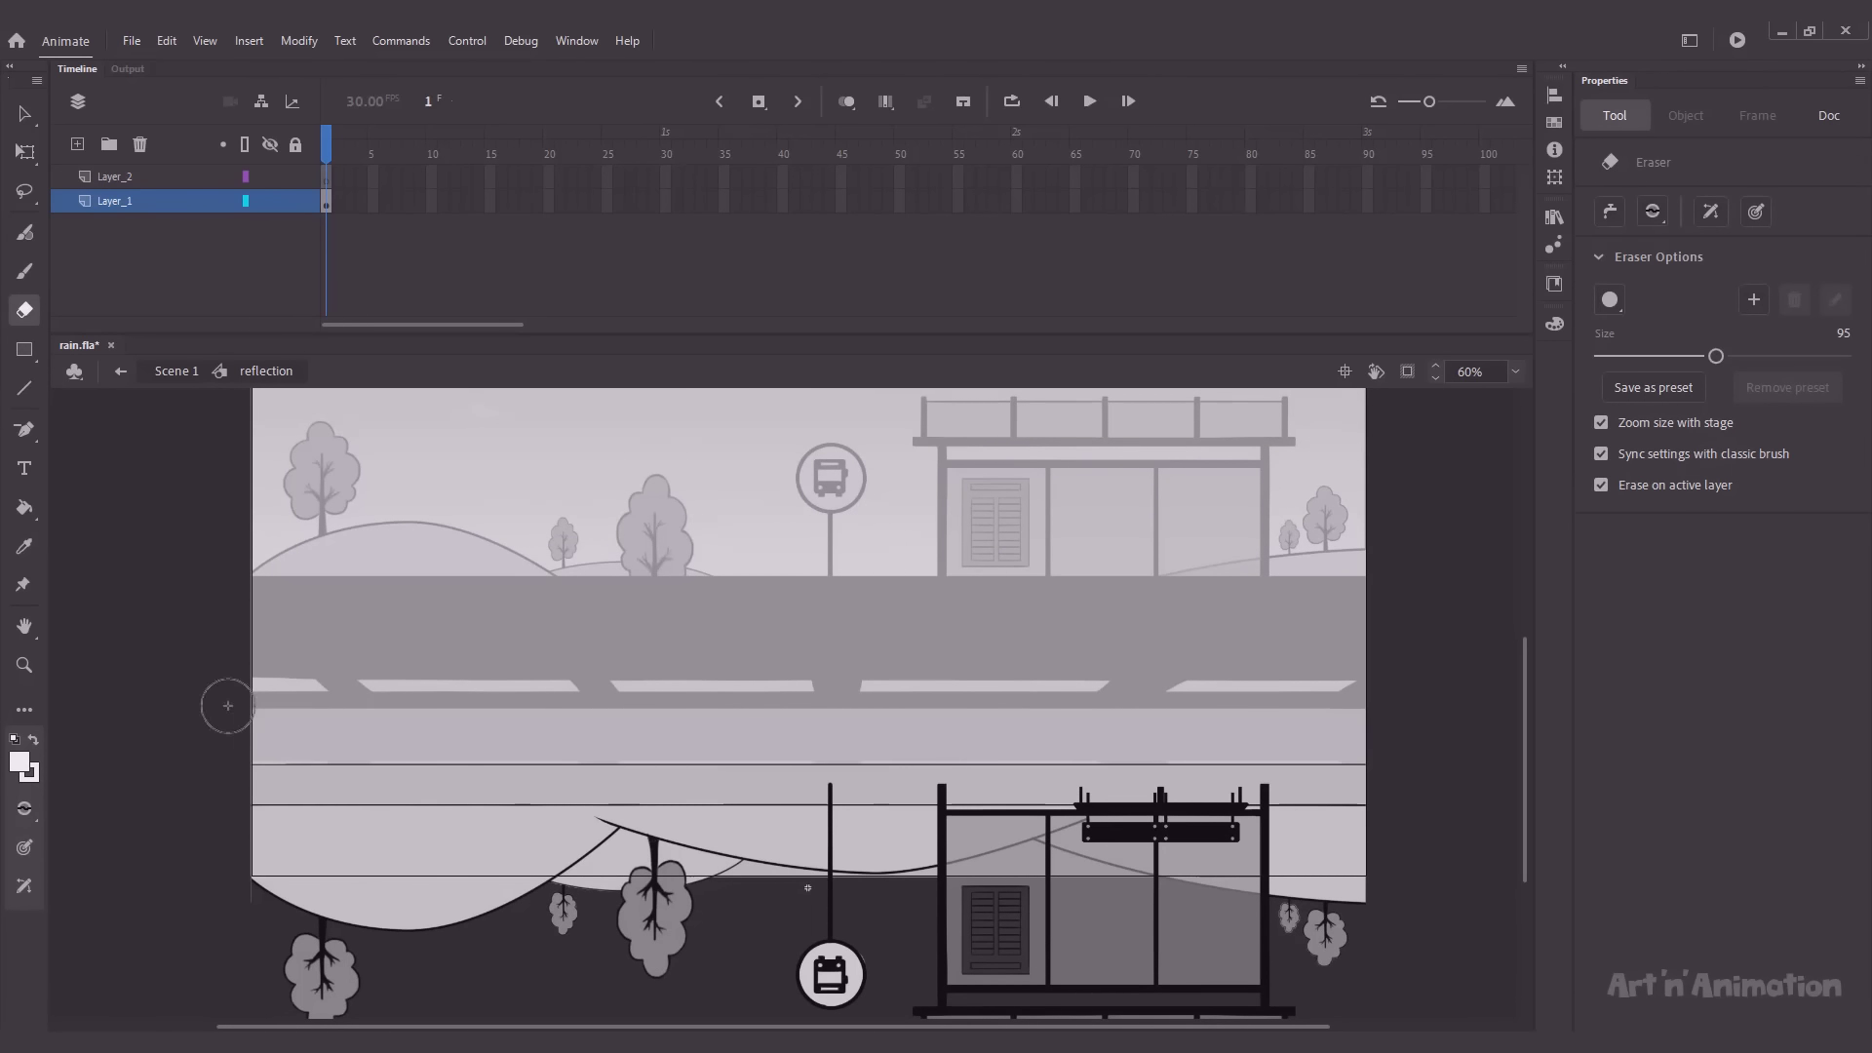
mouse_move(230, 702)
left_mouse_down()
mouse_move(276, 585)
mouse_move(494, 640)
mouse_move(461, 611)
mouse_move(1137, 682)
mouse_move(1345, 610)
mouse_move(1456, 665)
left_mouse_up()
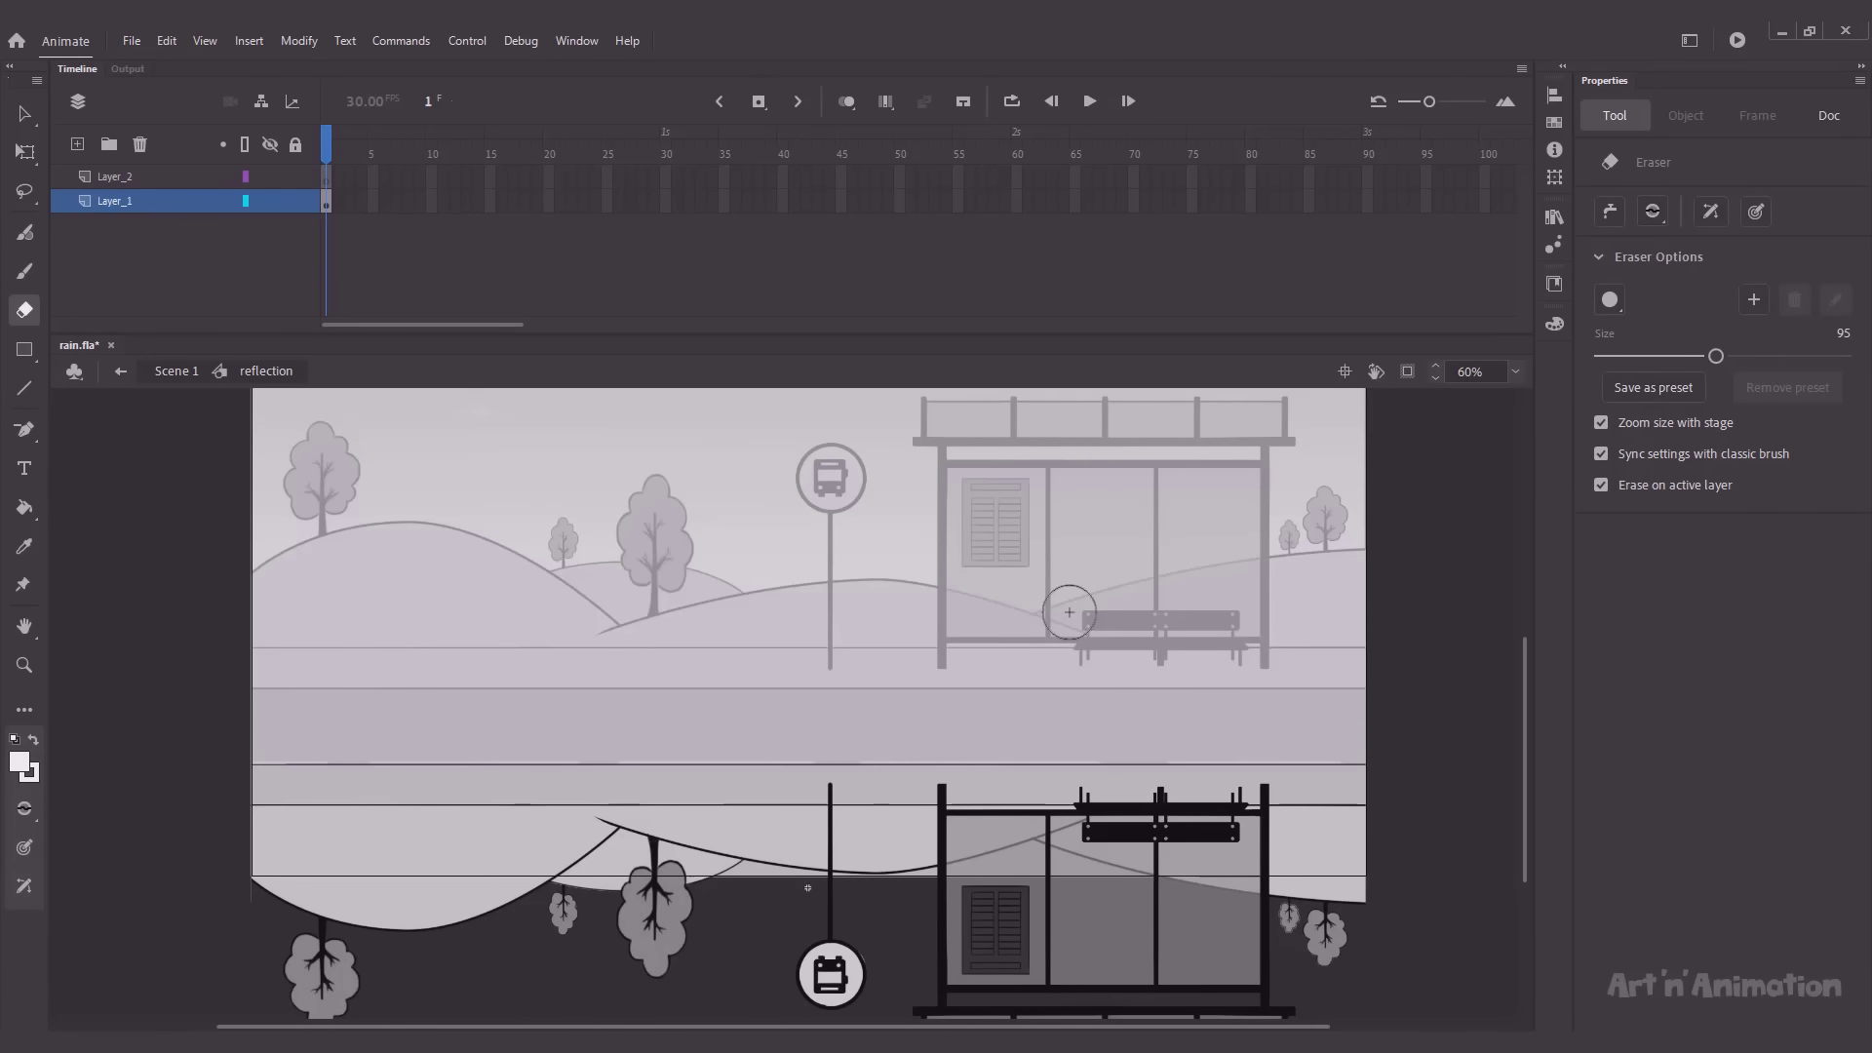
Step: Return to Scene 1 and move the reflection up to Y 977.2, against the road's upper edge
key("v")
left_click(183, 375)
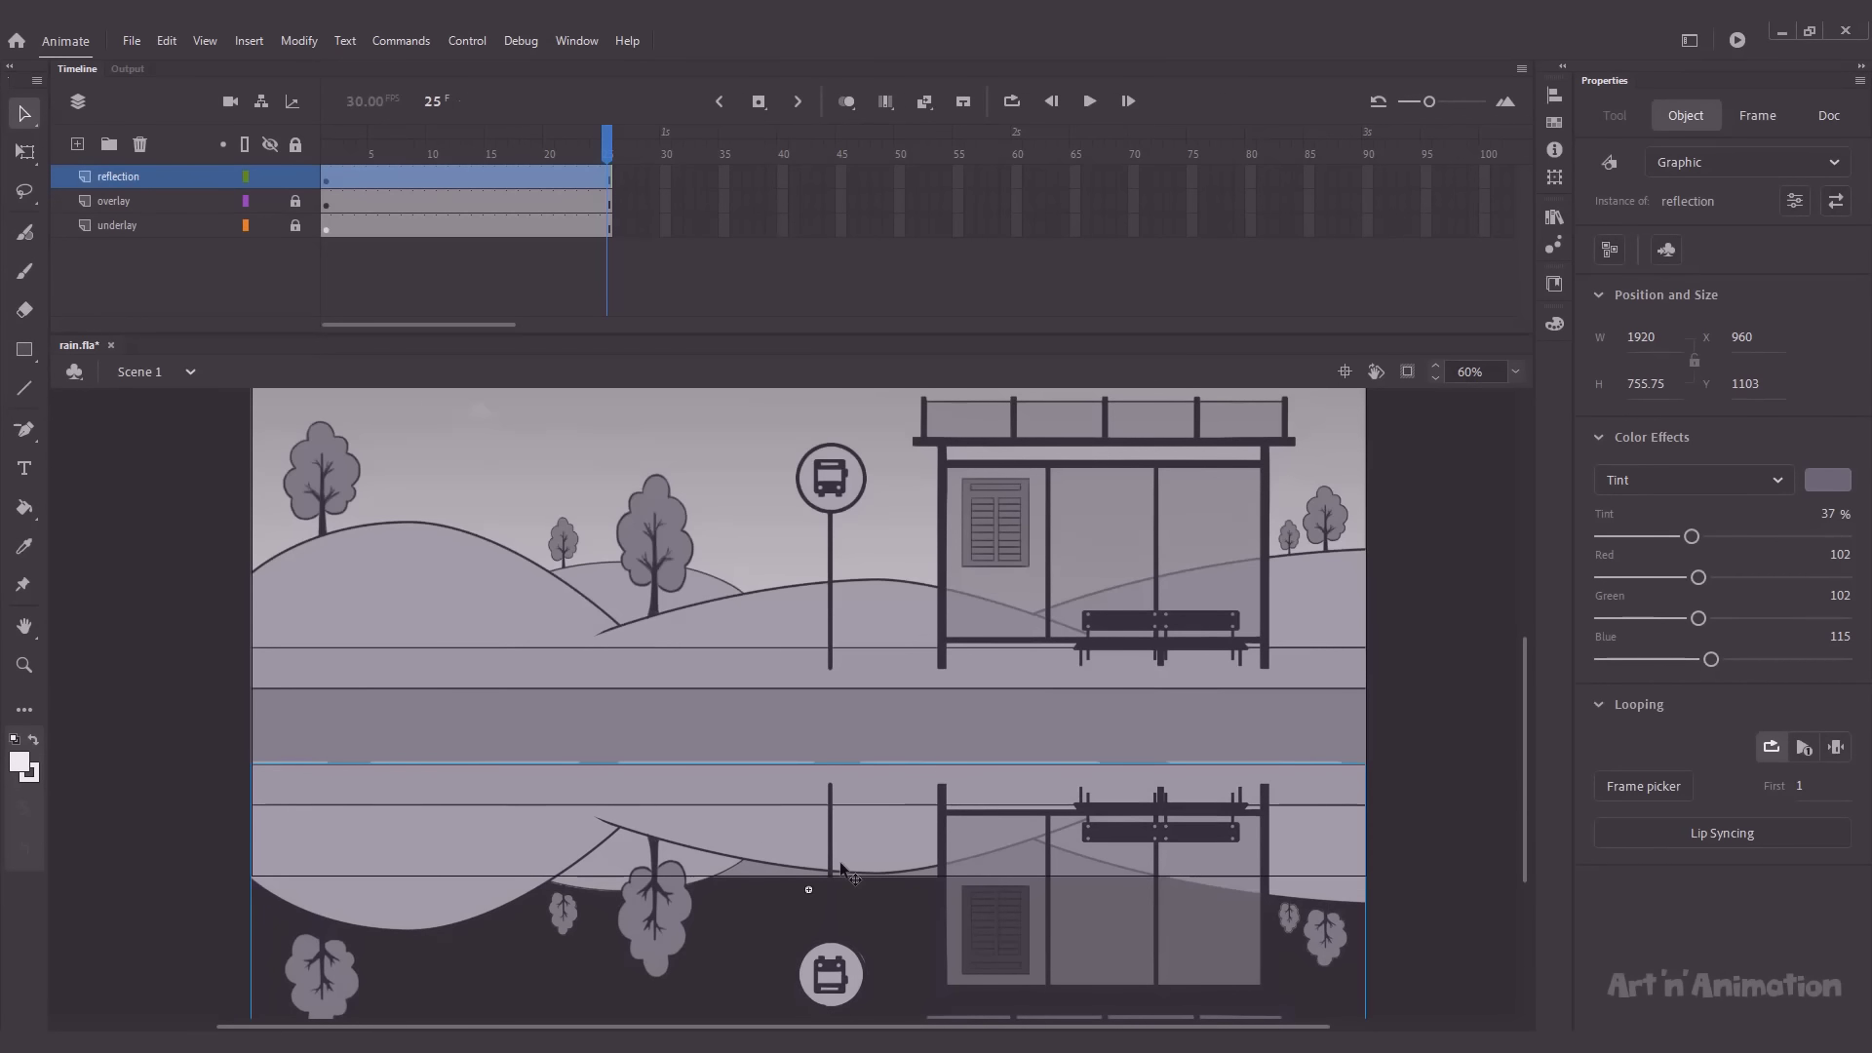
key("shift+Up")
key("shift+Up")
key("shift+Up")
key("shift+Up")
key("shift+Up")
key("shift+Up")
key("shift+Up")
key("shift+Up")
key("shift+Up")
key("shift+Up")
key("shift+Up")
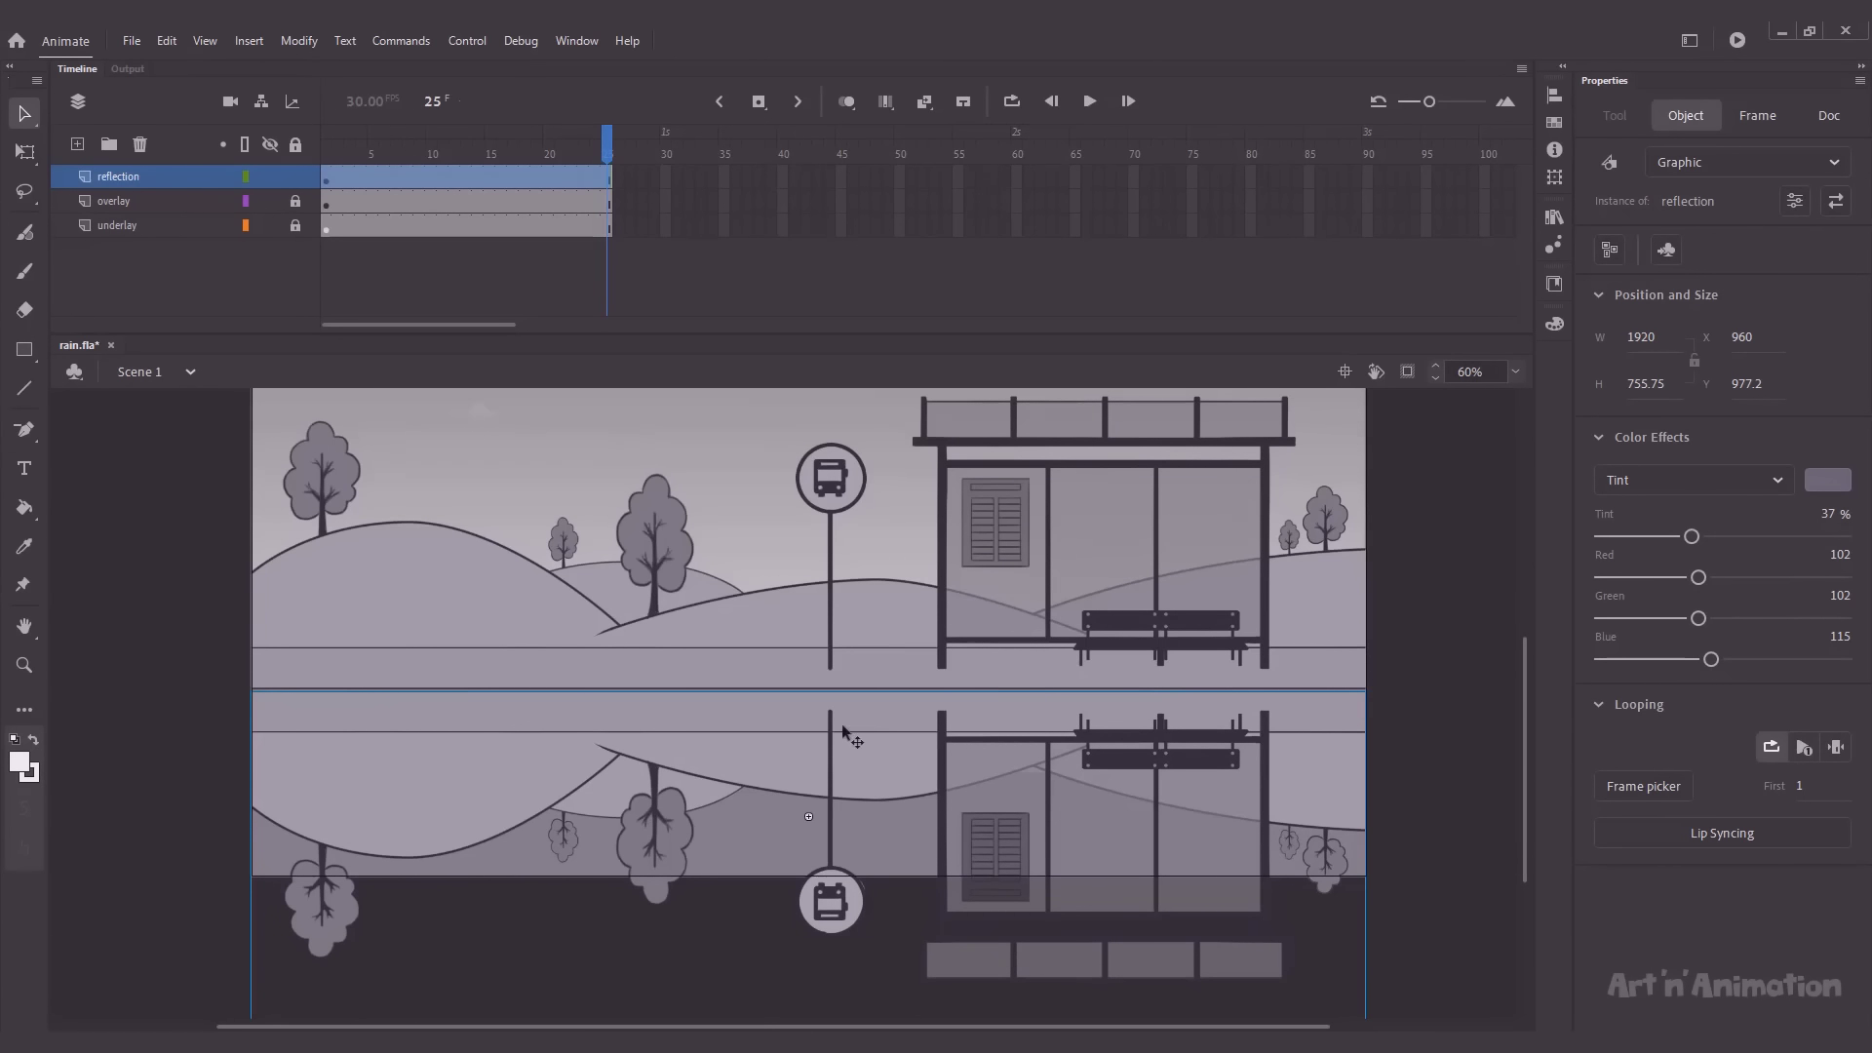
Step: Change the reflection's color effect to Alpha at 16% and deselect it
left_click(1610, 481)
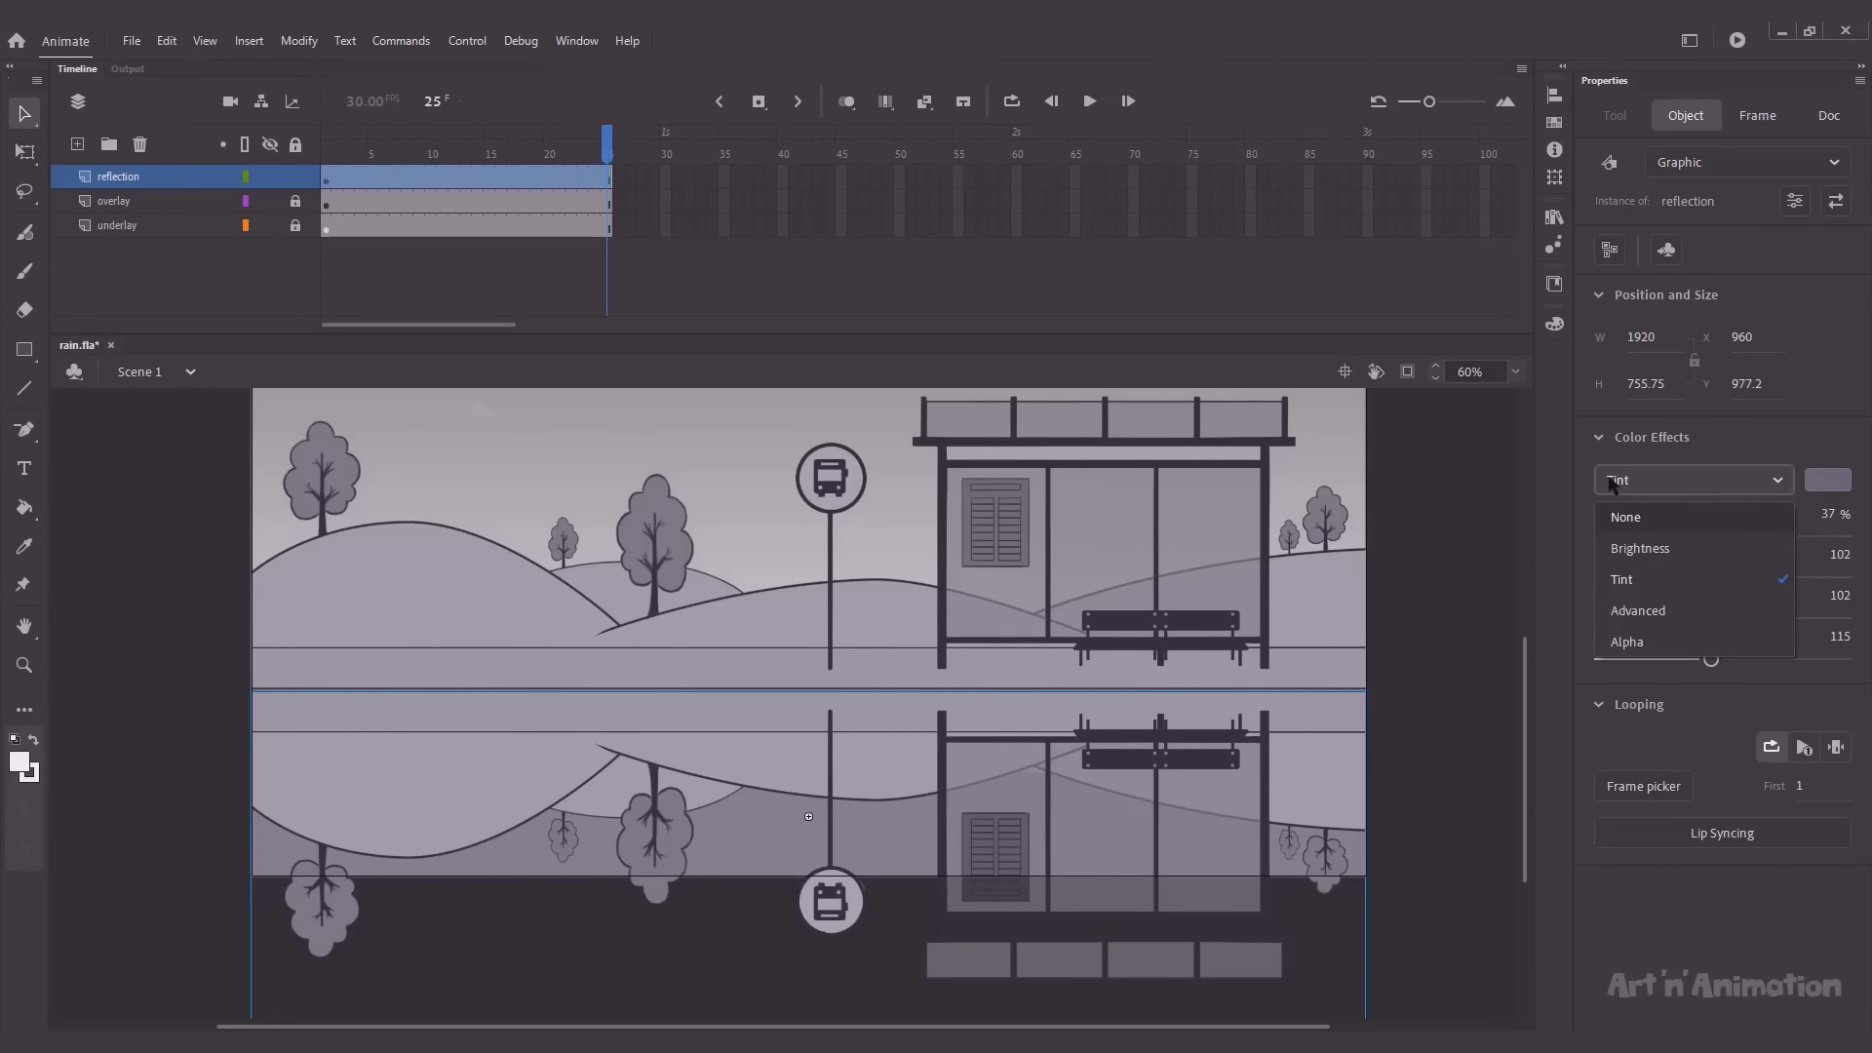
left_click(1636, 641)
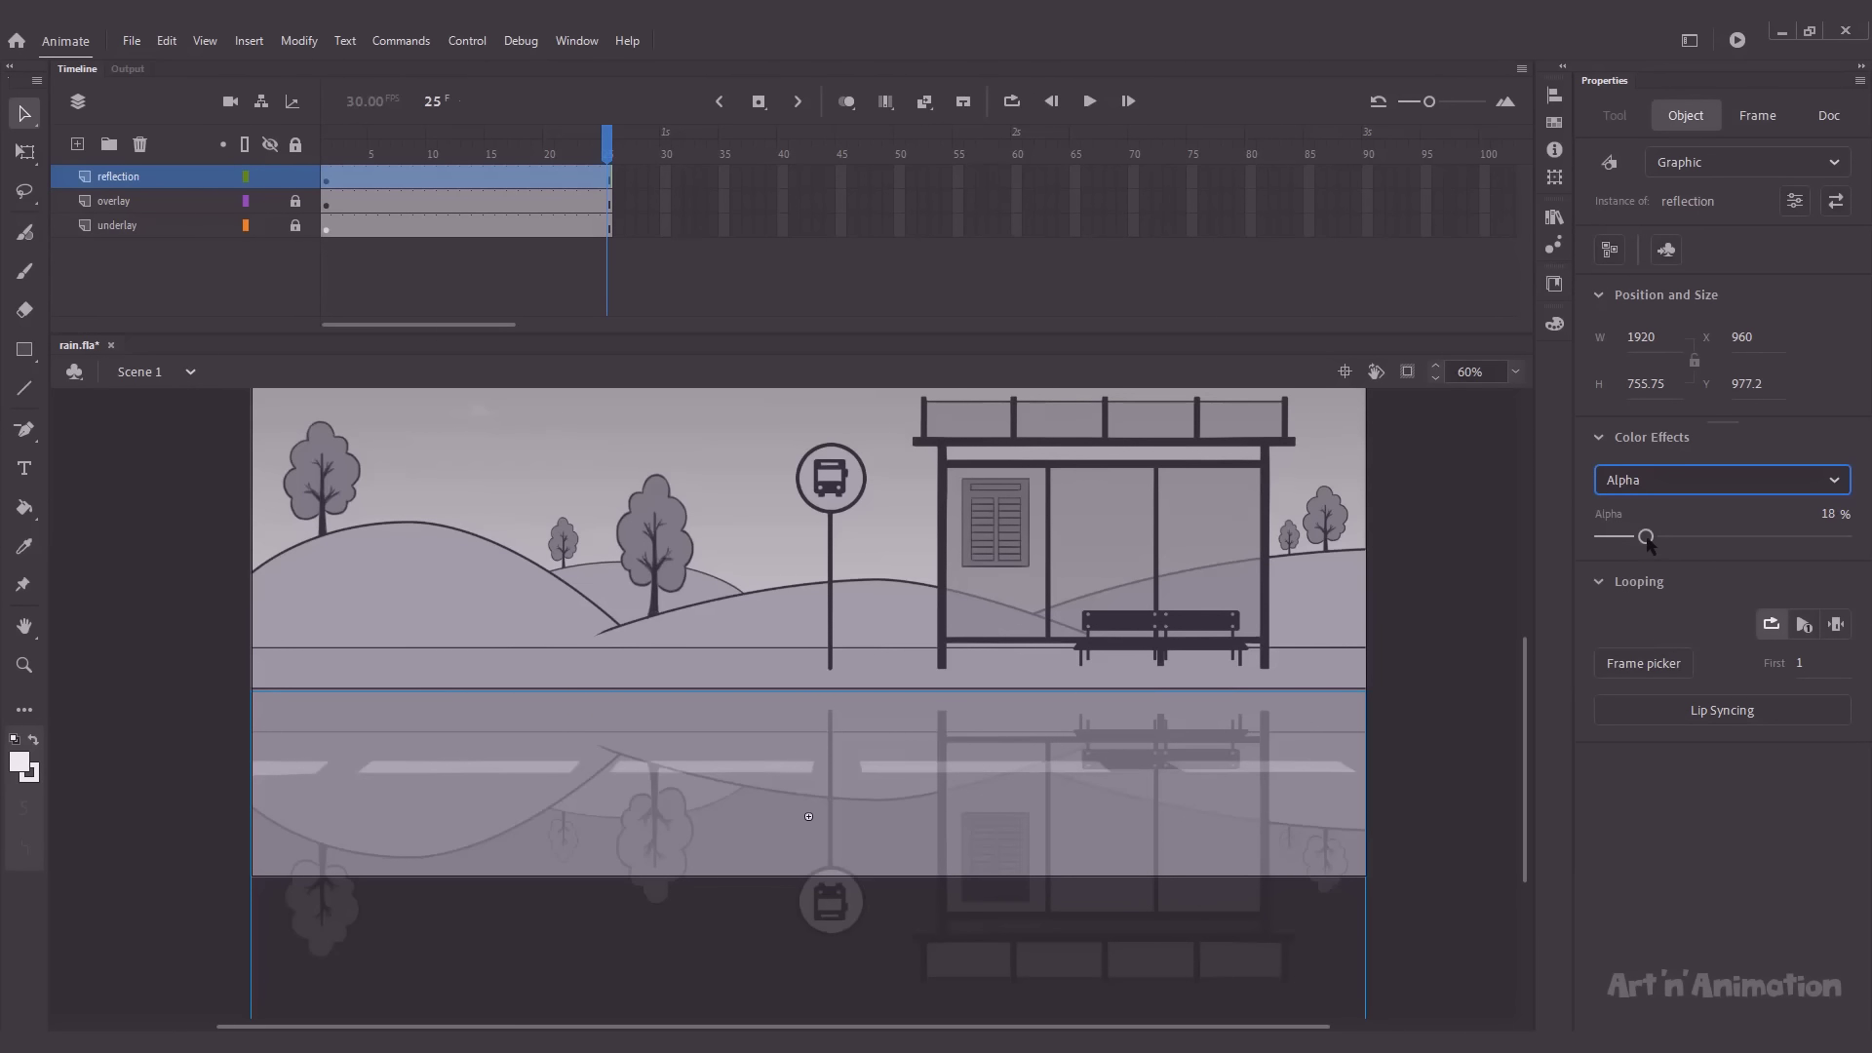
left_click_drag(1647, 539, 1644, 547)
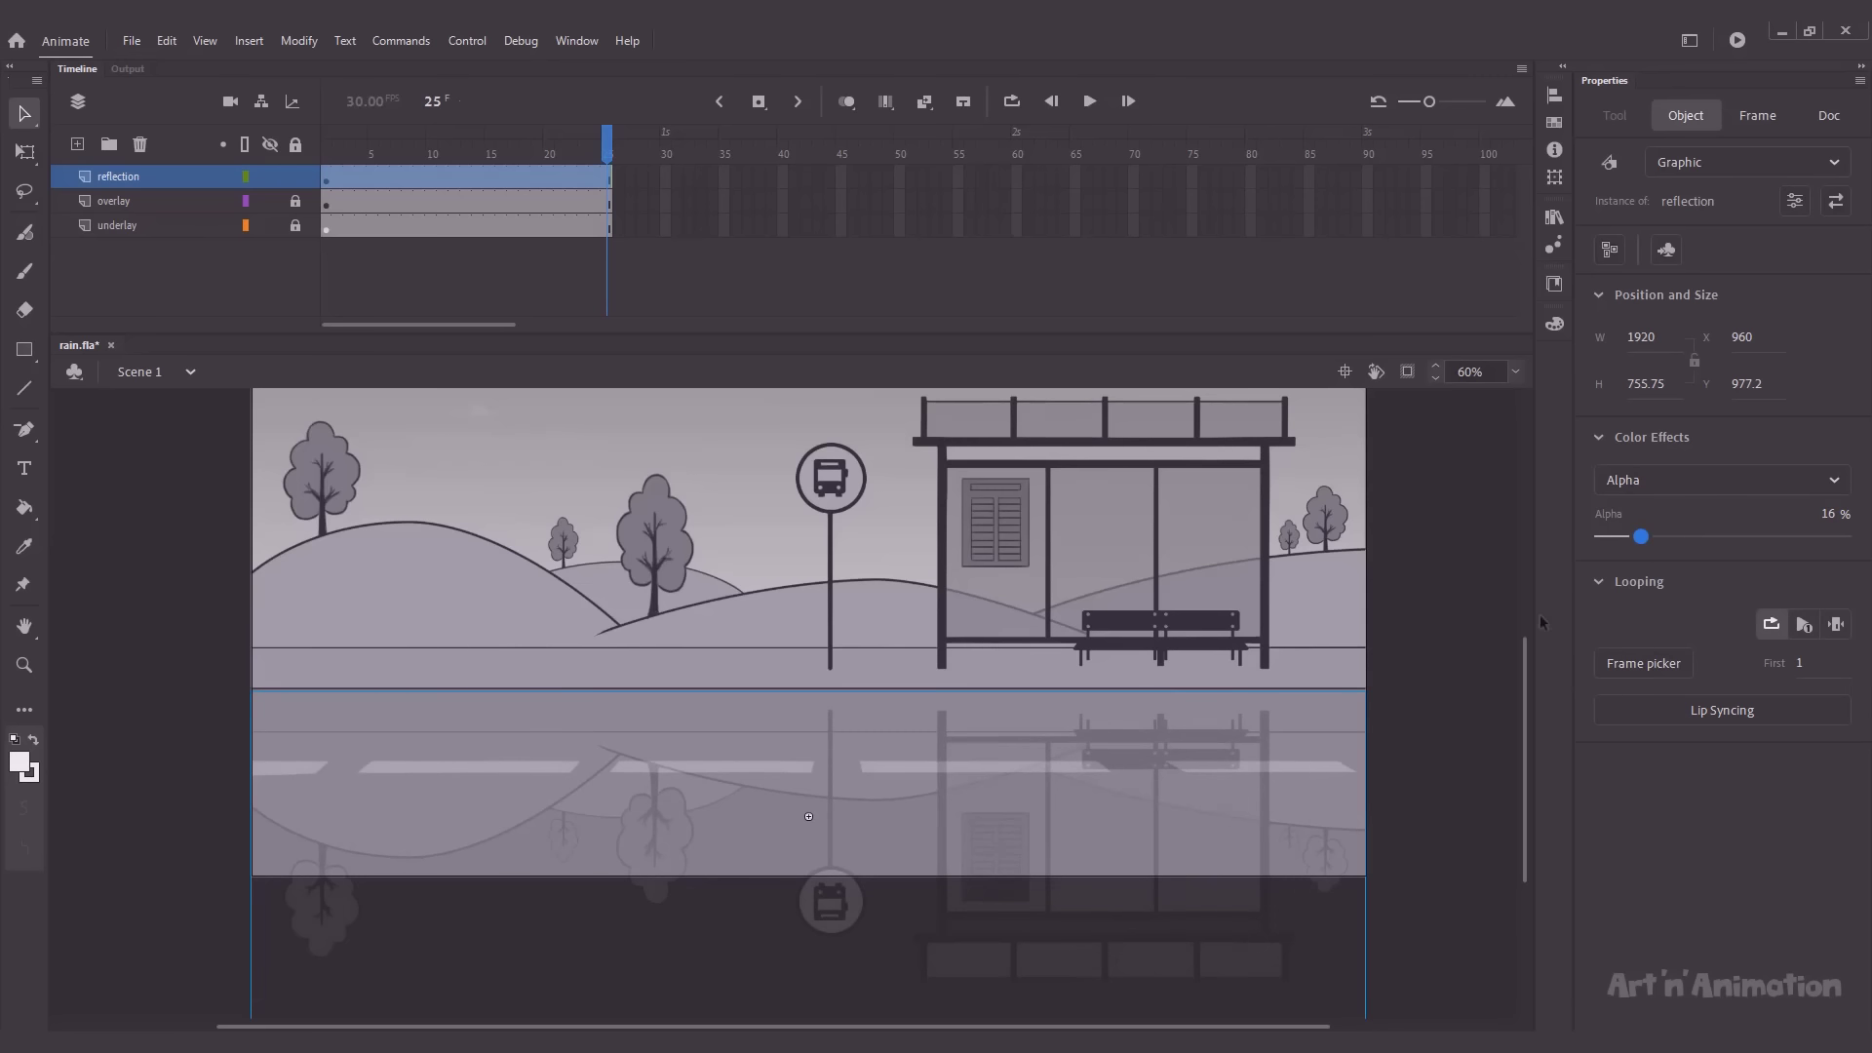
left_click(1466, 669)
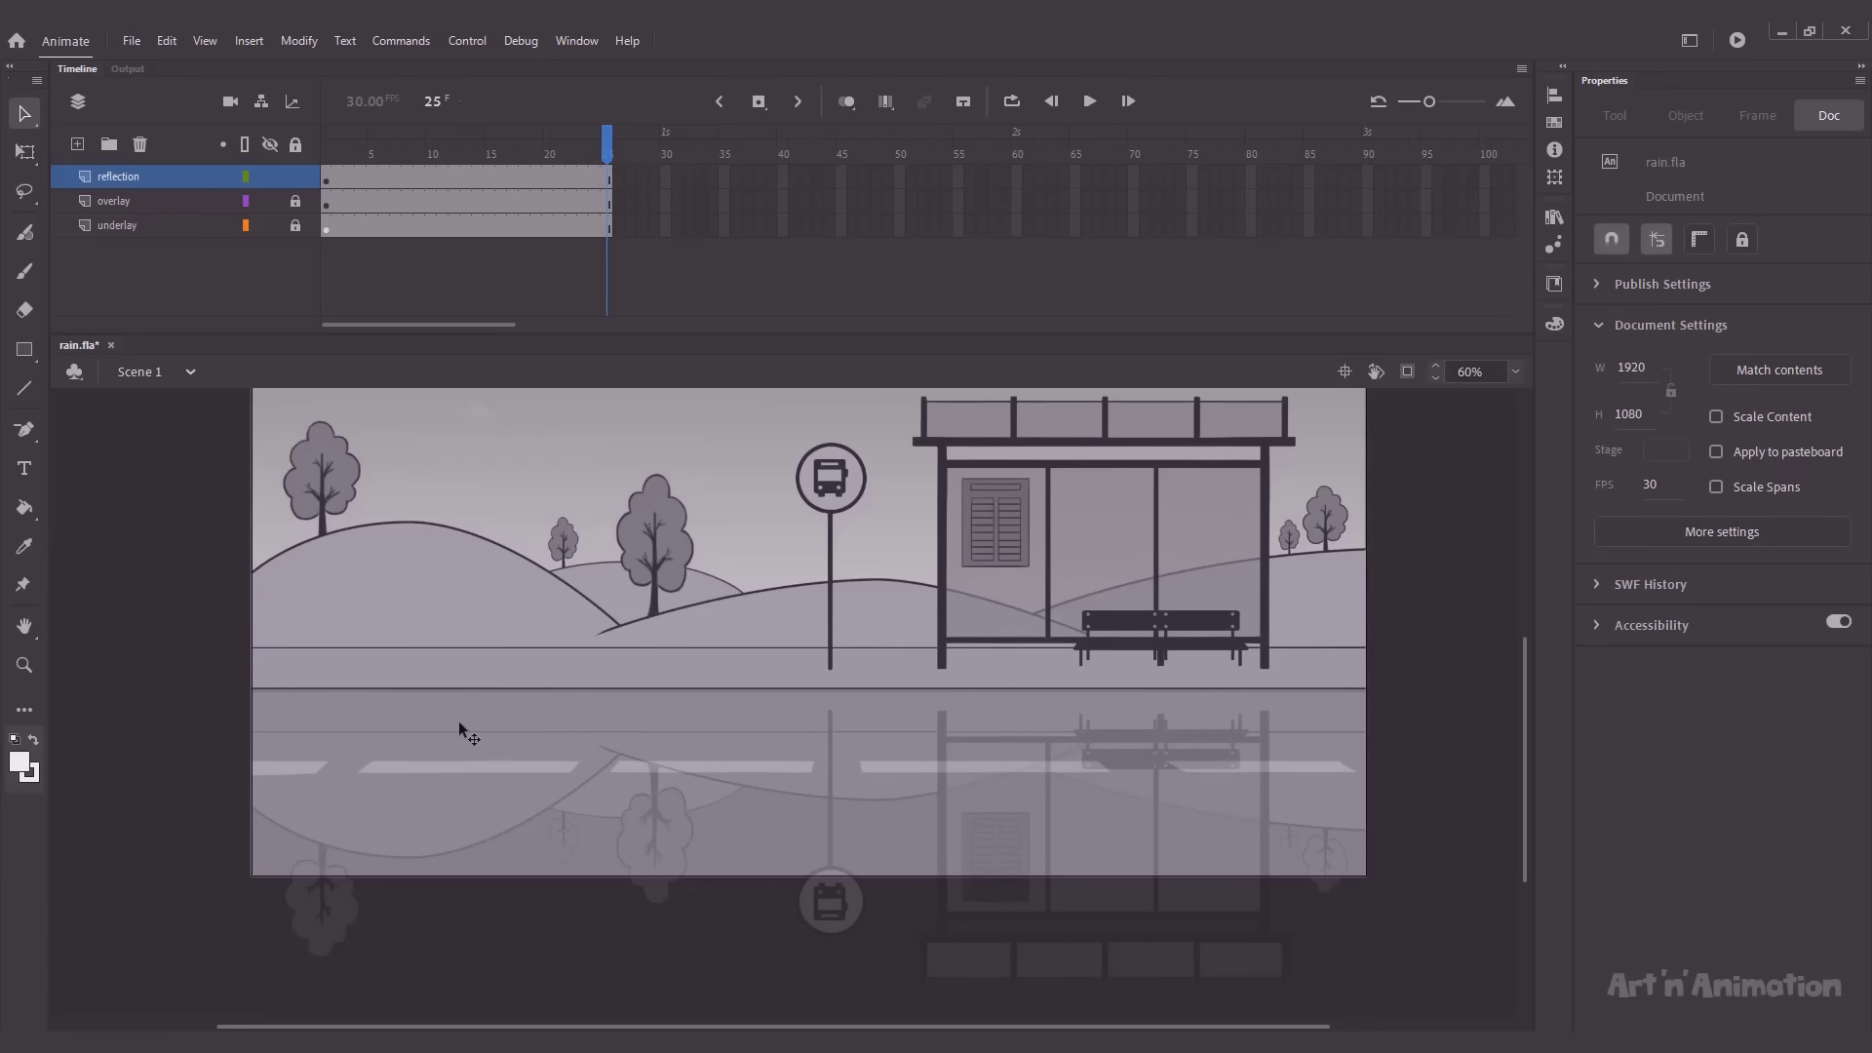
Step: Add a new layer named rainhit above the reflection layer
scroll(458, 726, "up", 3)
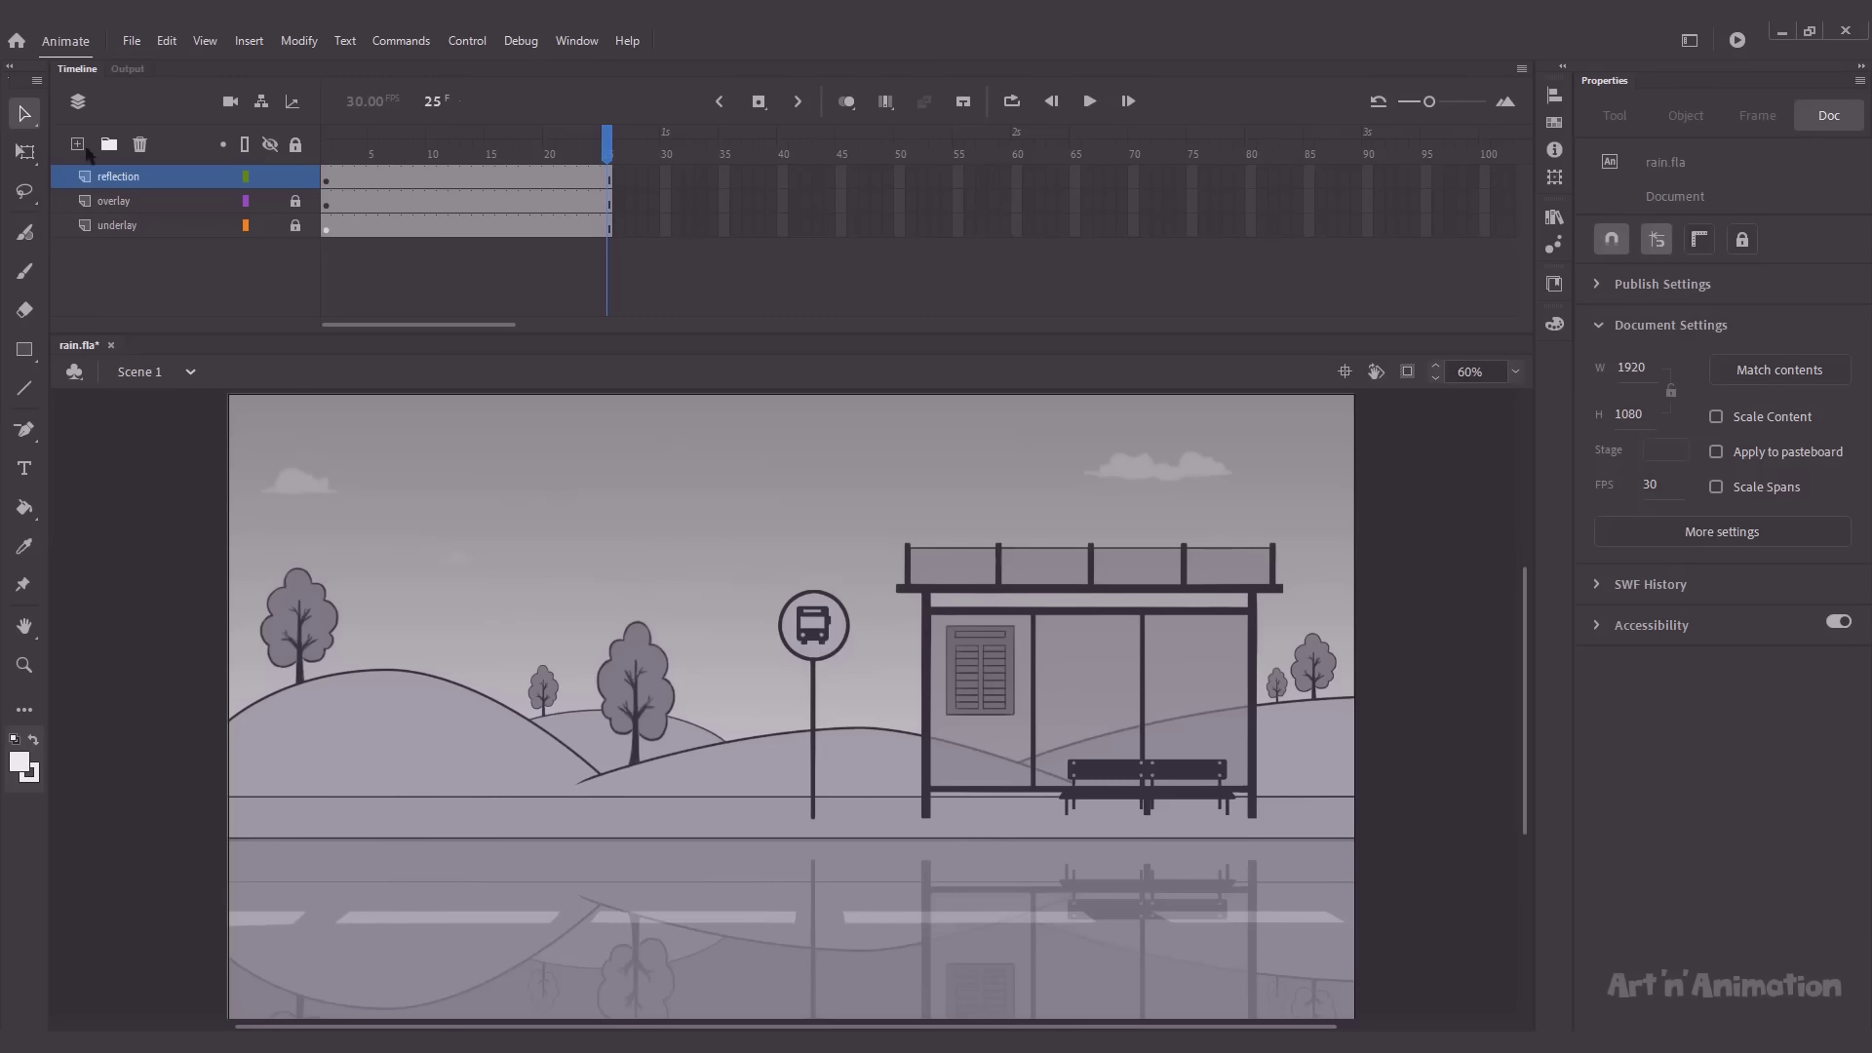
left_click(78, 144)
type("rainhit")
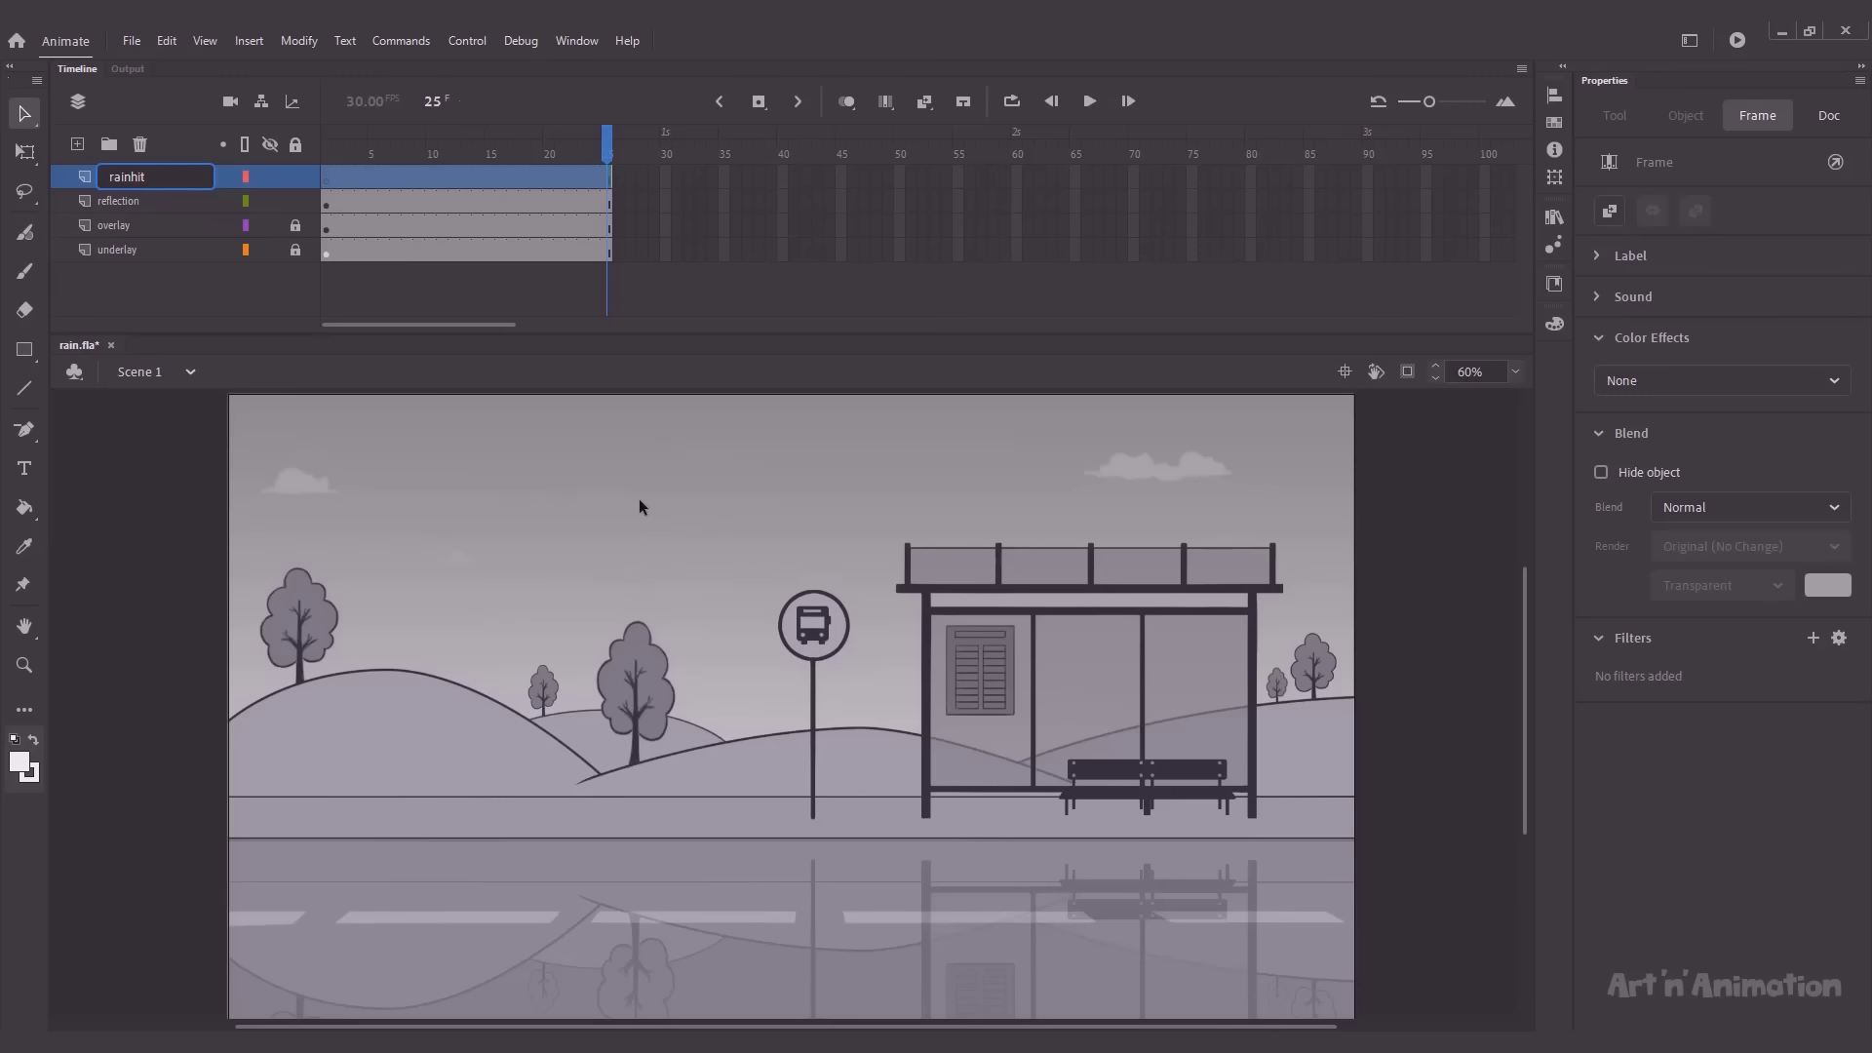
key("Return")
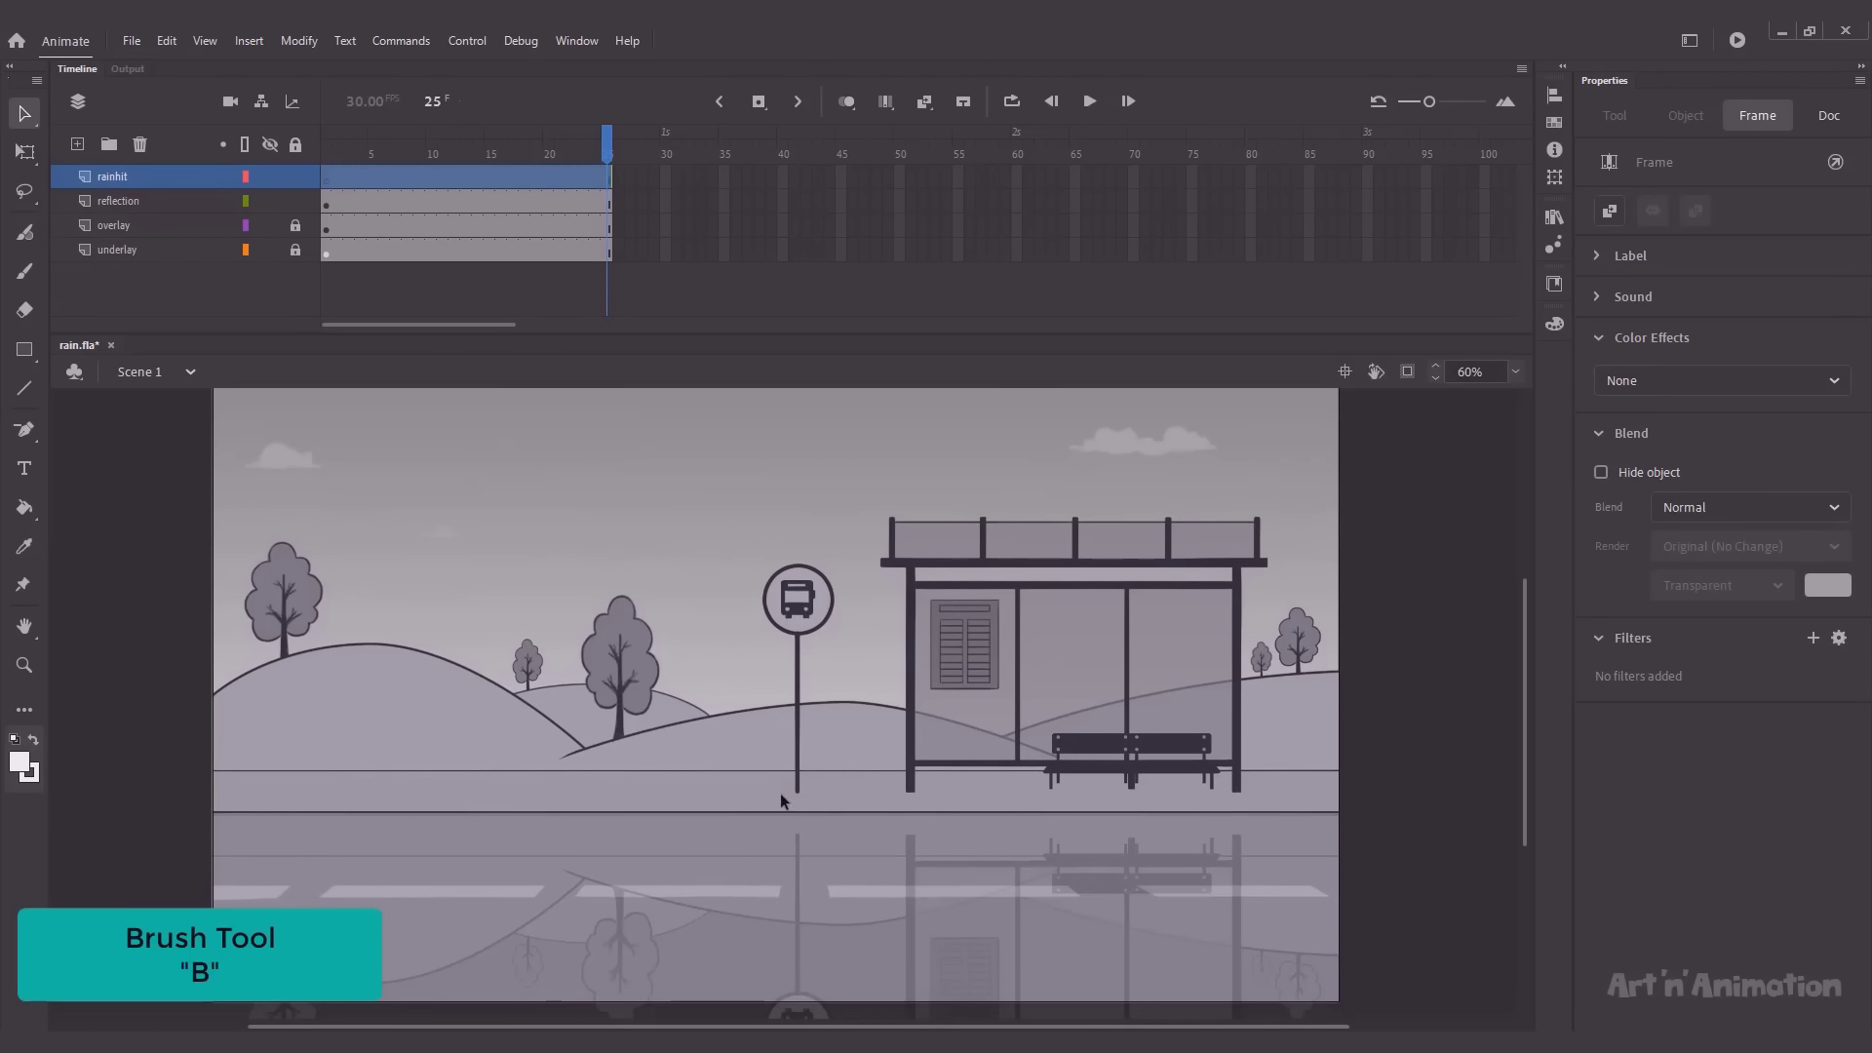
Step: Paint a small flat white ellipse, about 23 by 6 px, on the road with the Classic Brush at size 6
key("b")
left_click_drag(1716, 452, 1607, 451)
left_click(1801, 212)
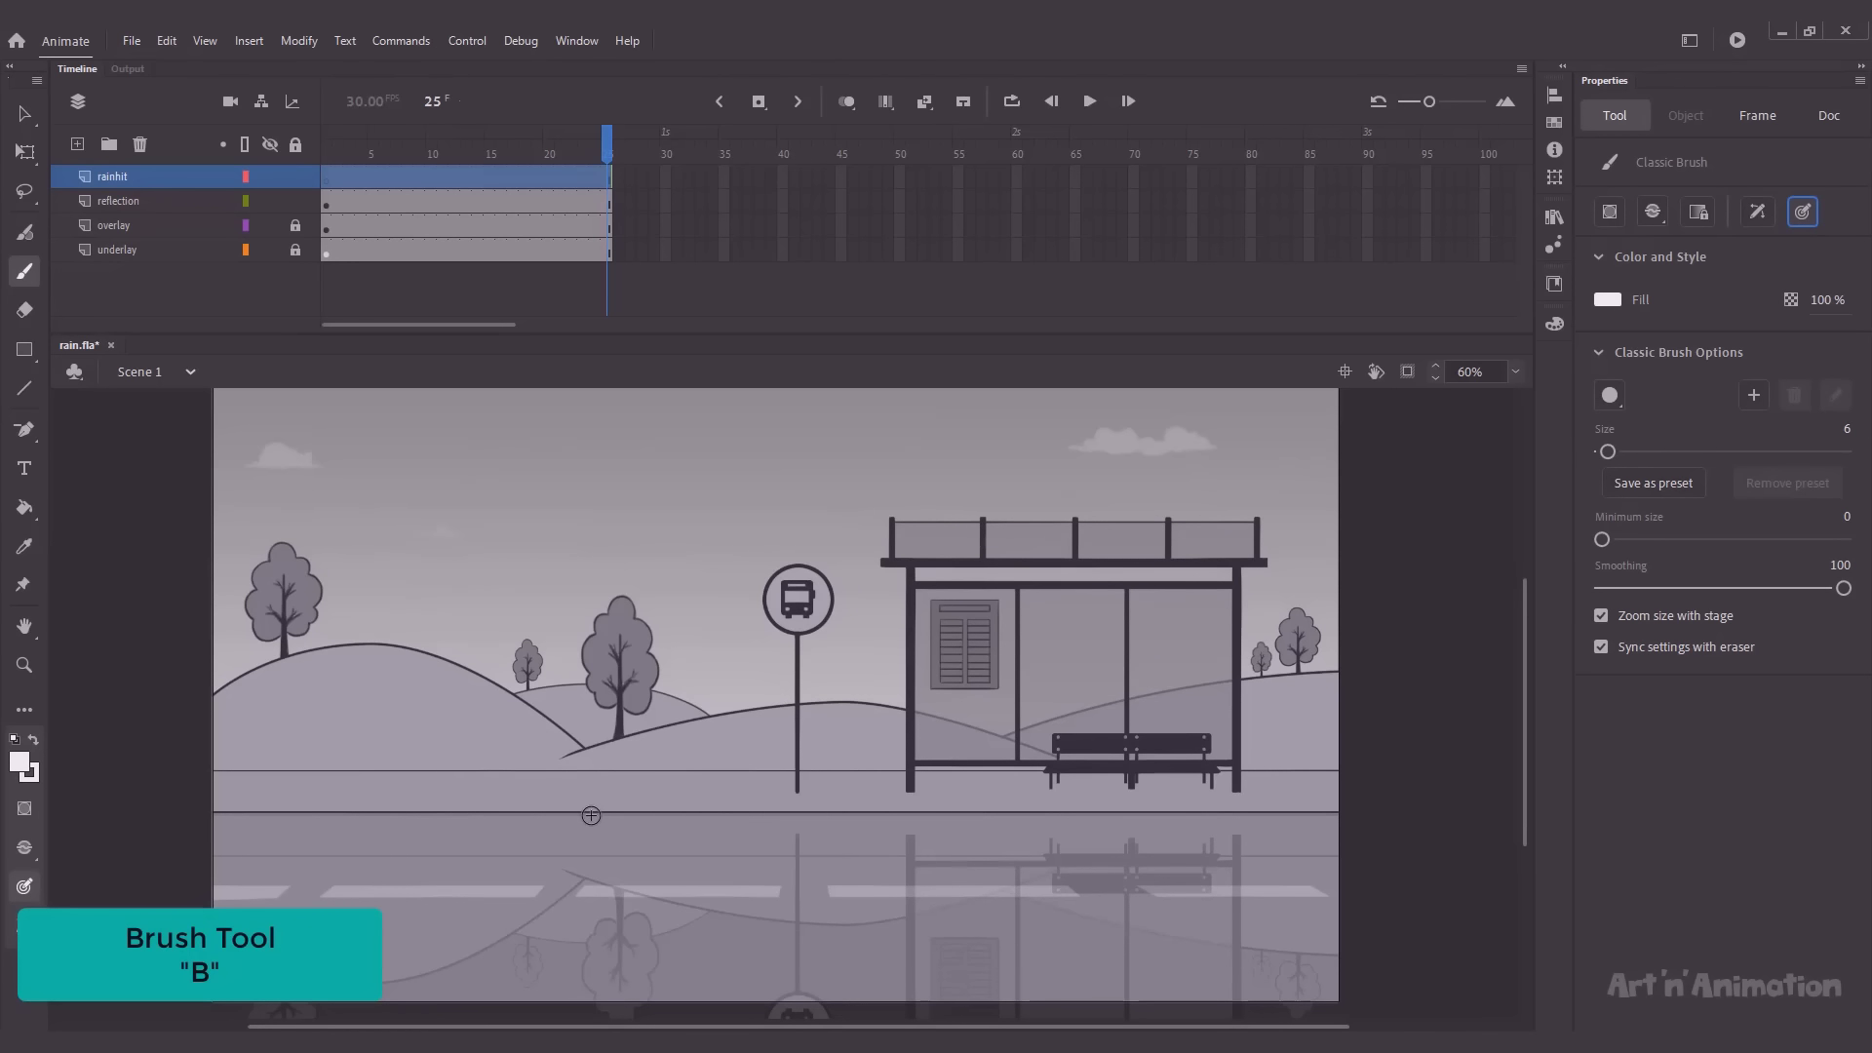
key("z")
left_click_drag(655, 809, 882, 825)
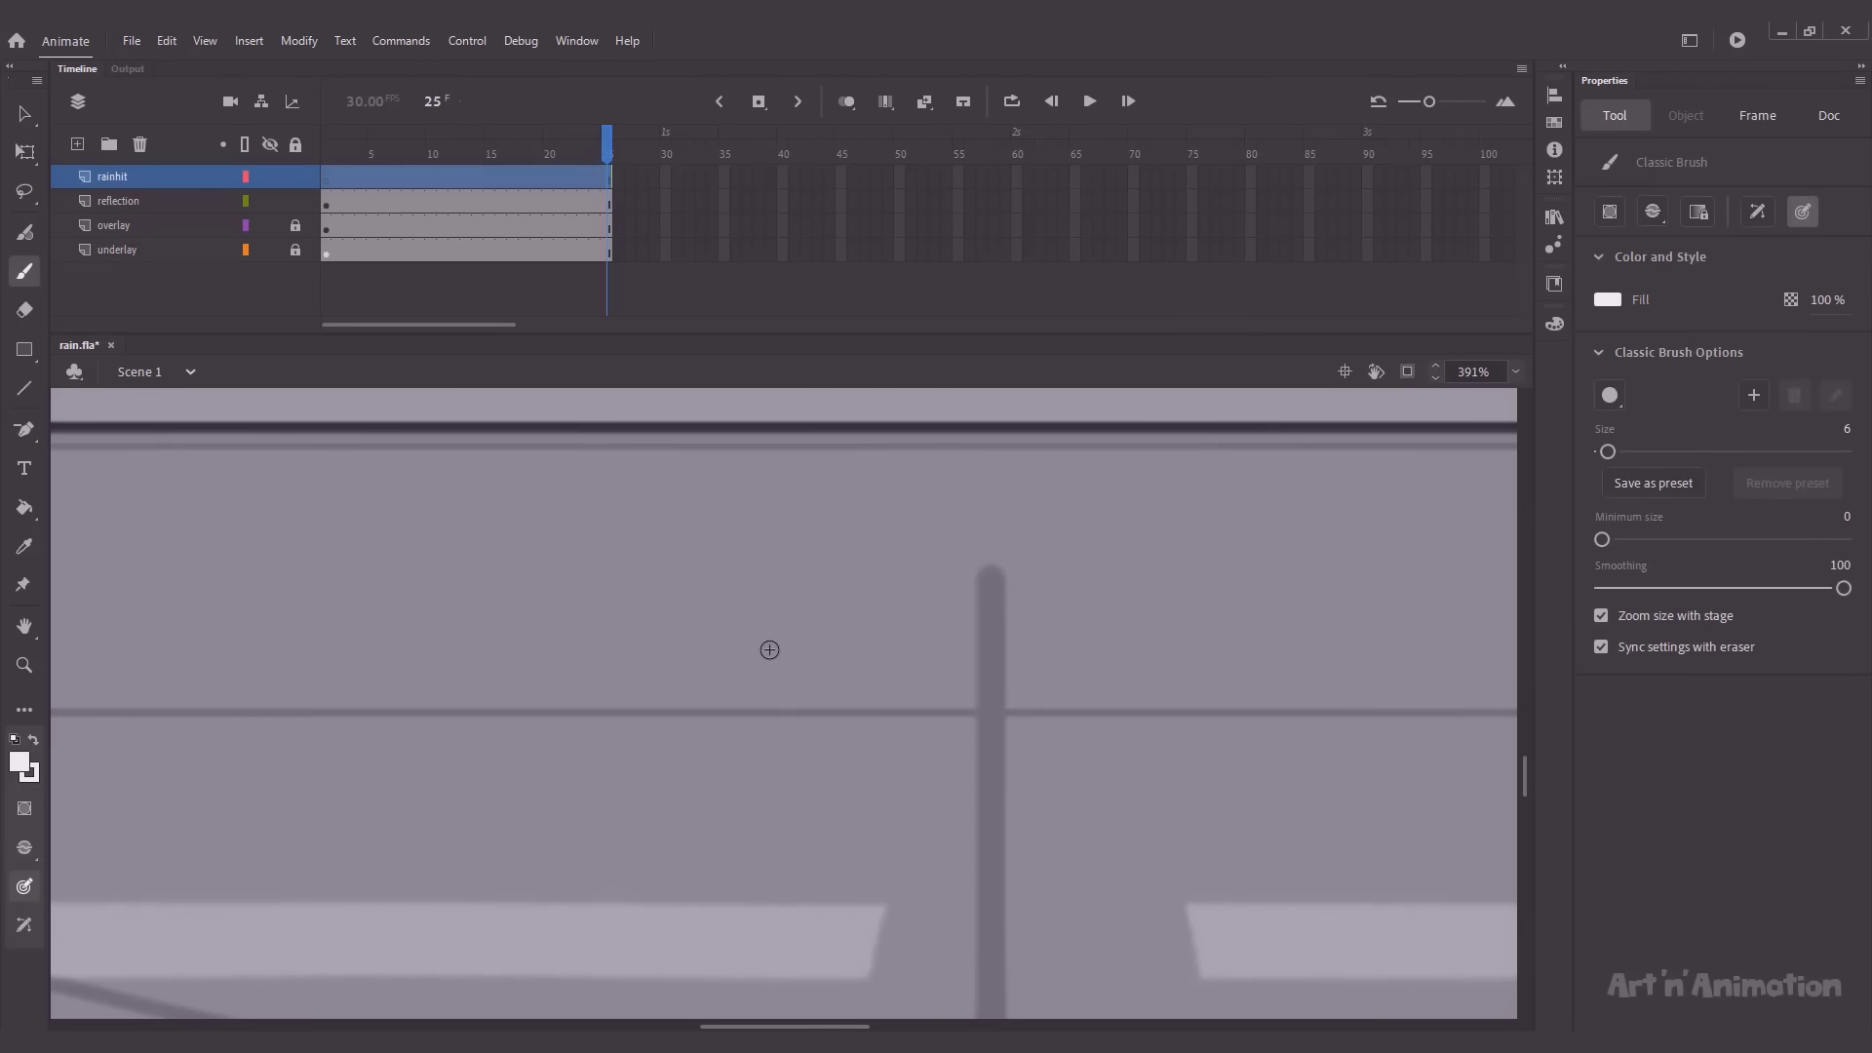
mouse_move(769, 649)
left_mouse_down()
mouse_move(775, 673)
mouse_move(722, 655)
left_mouse_up()
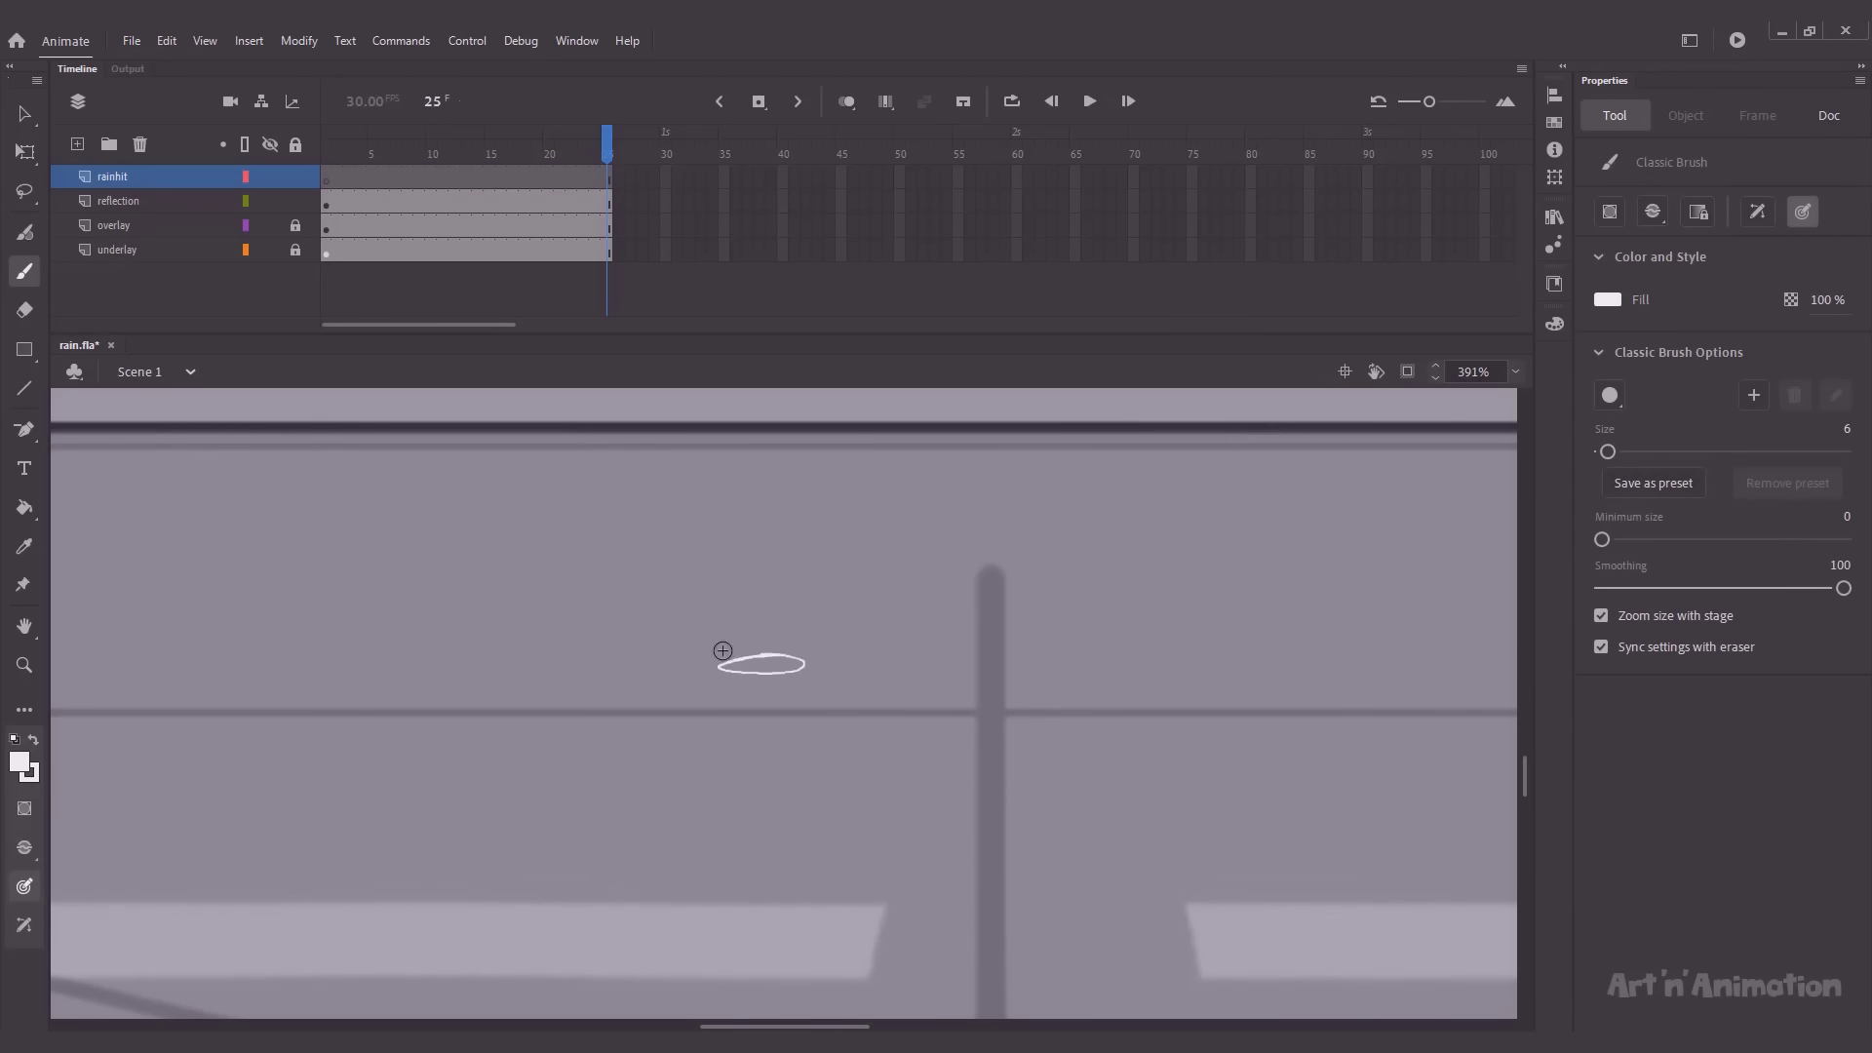
Step: Convert the painted ellipse to a graphic symbol named rainhit
key("v")
left_click(768, 674)
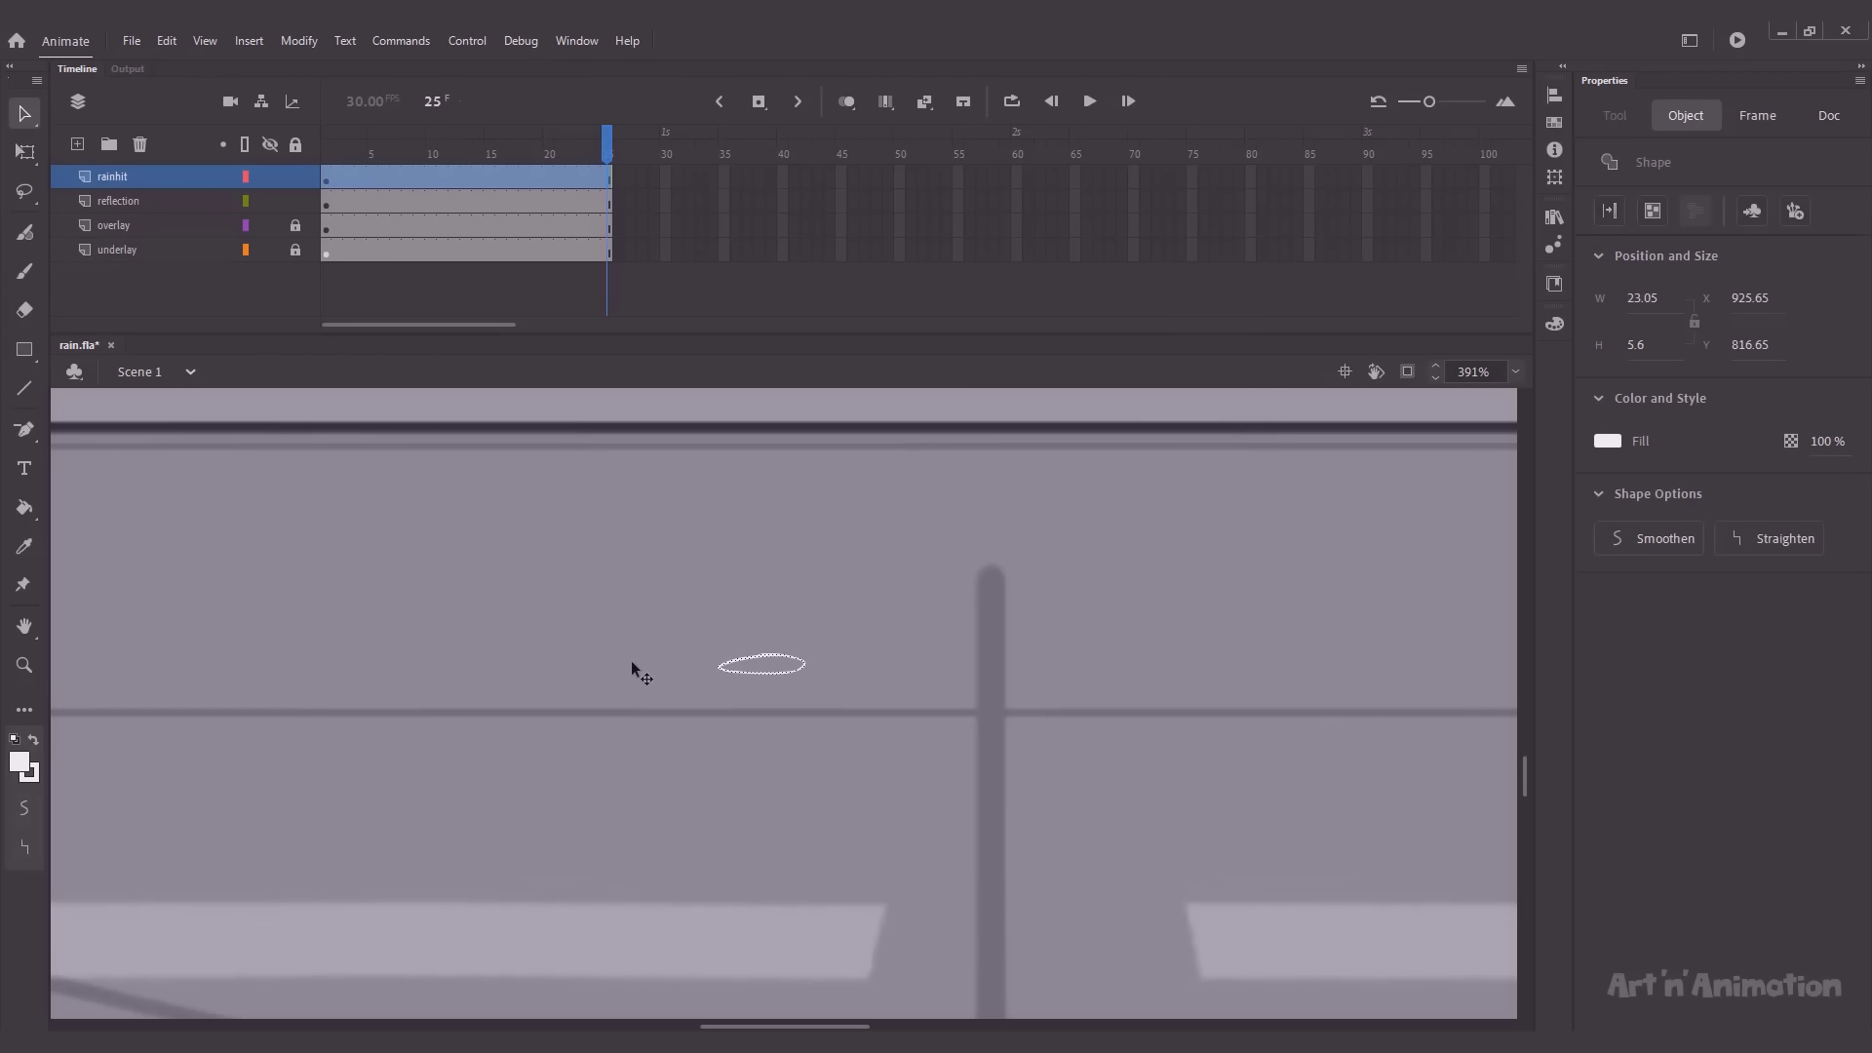
key("F8")
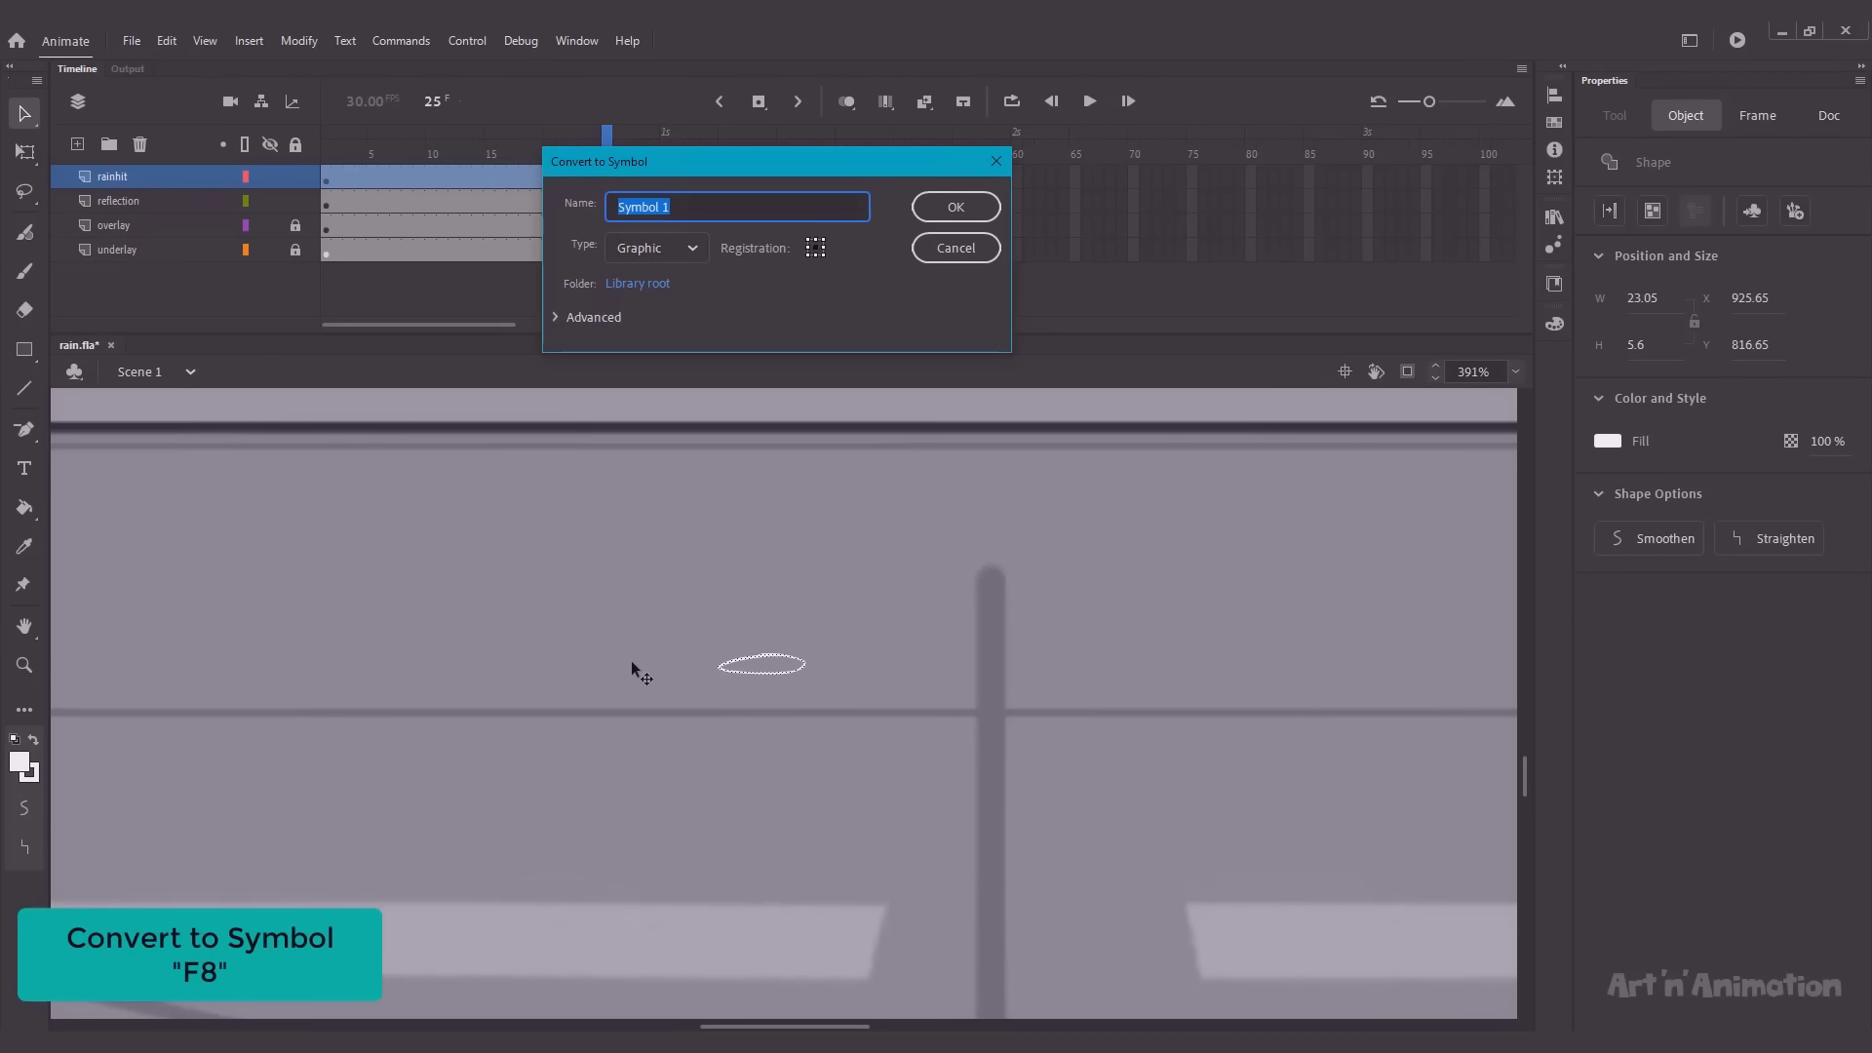
type("rainhit")
key("Return")
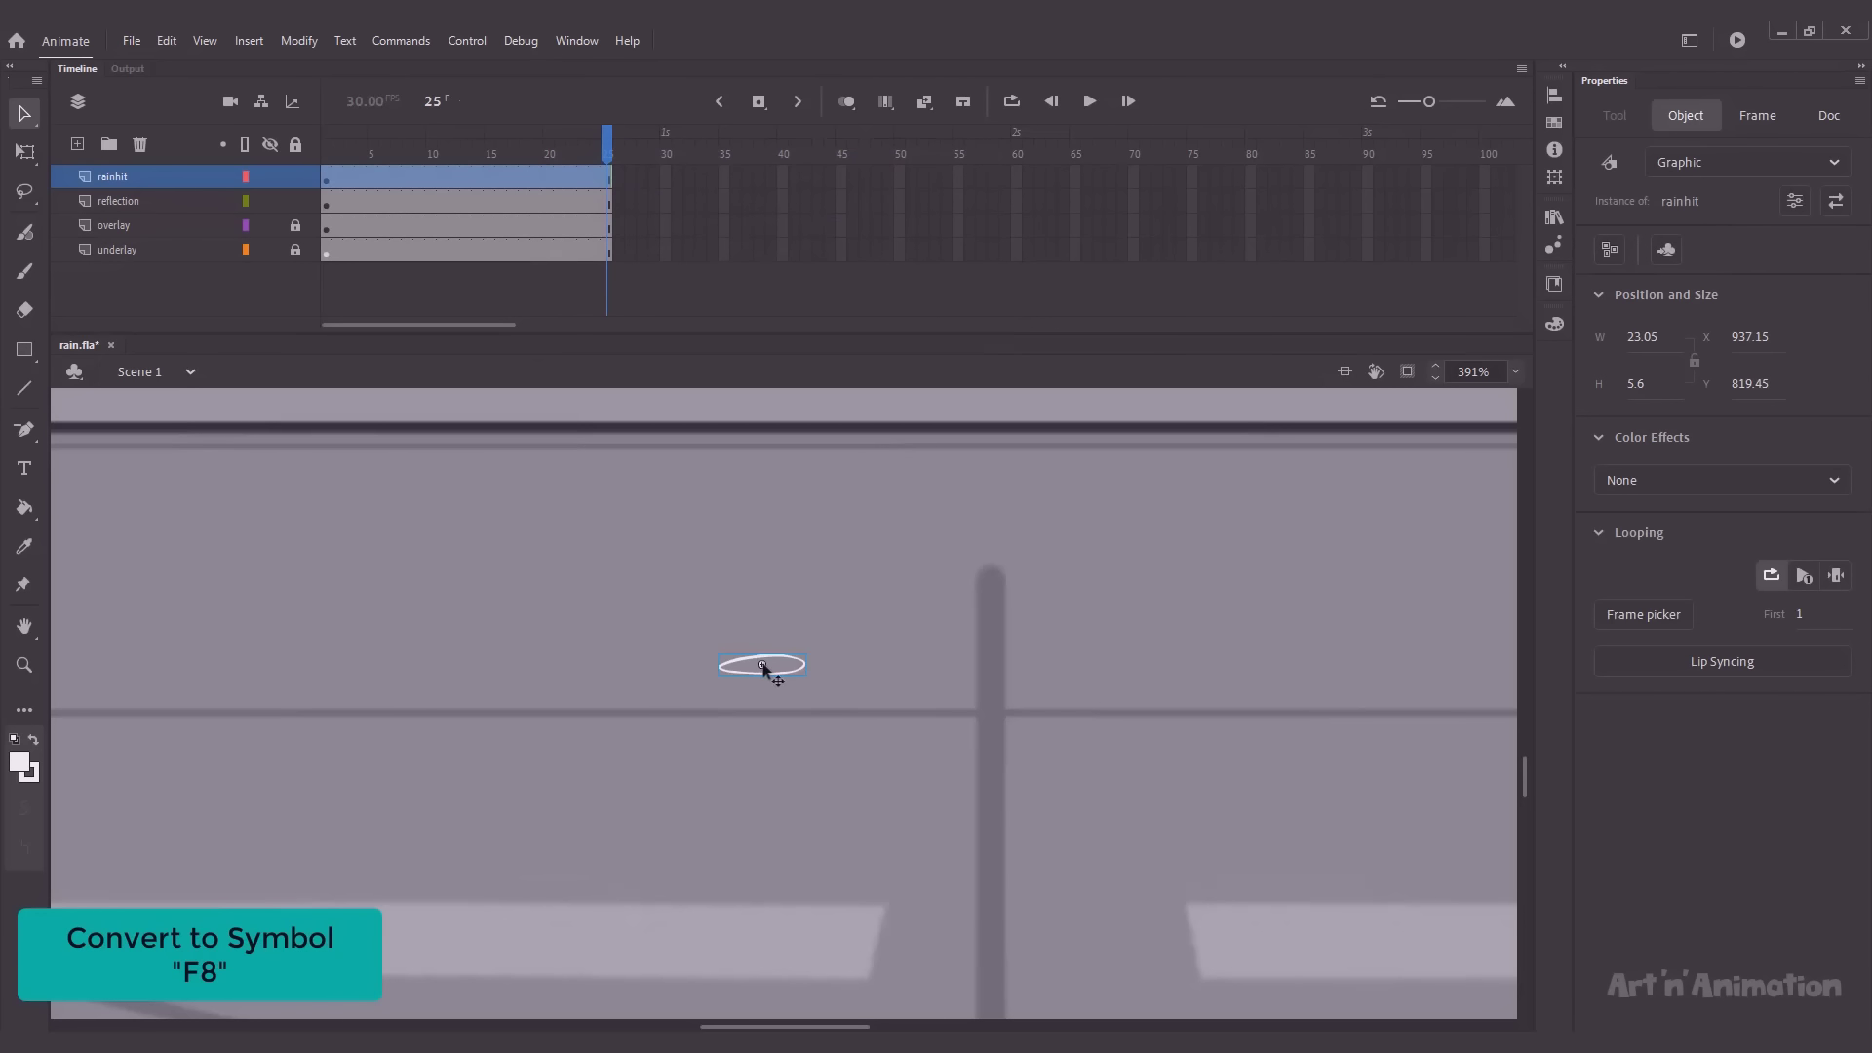
Step: Open the rainhit symbol for editing and scale its ellipse to 80% twice in succession
double_click(762, 667)
left_click(708, 677)
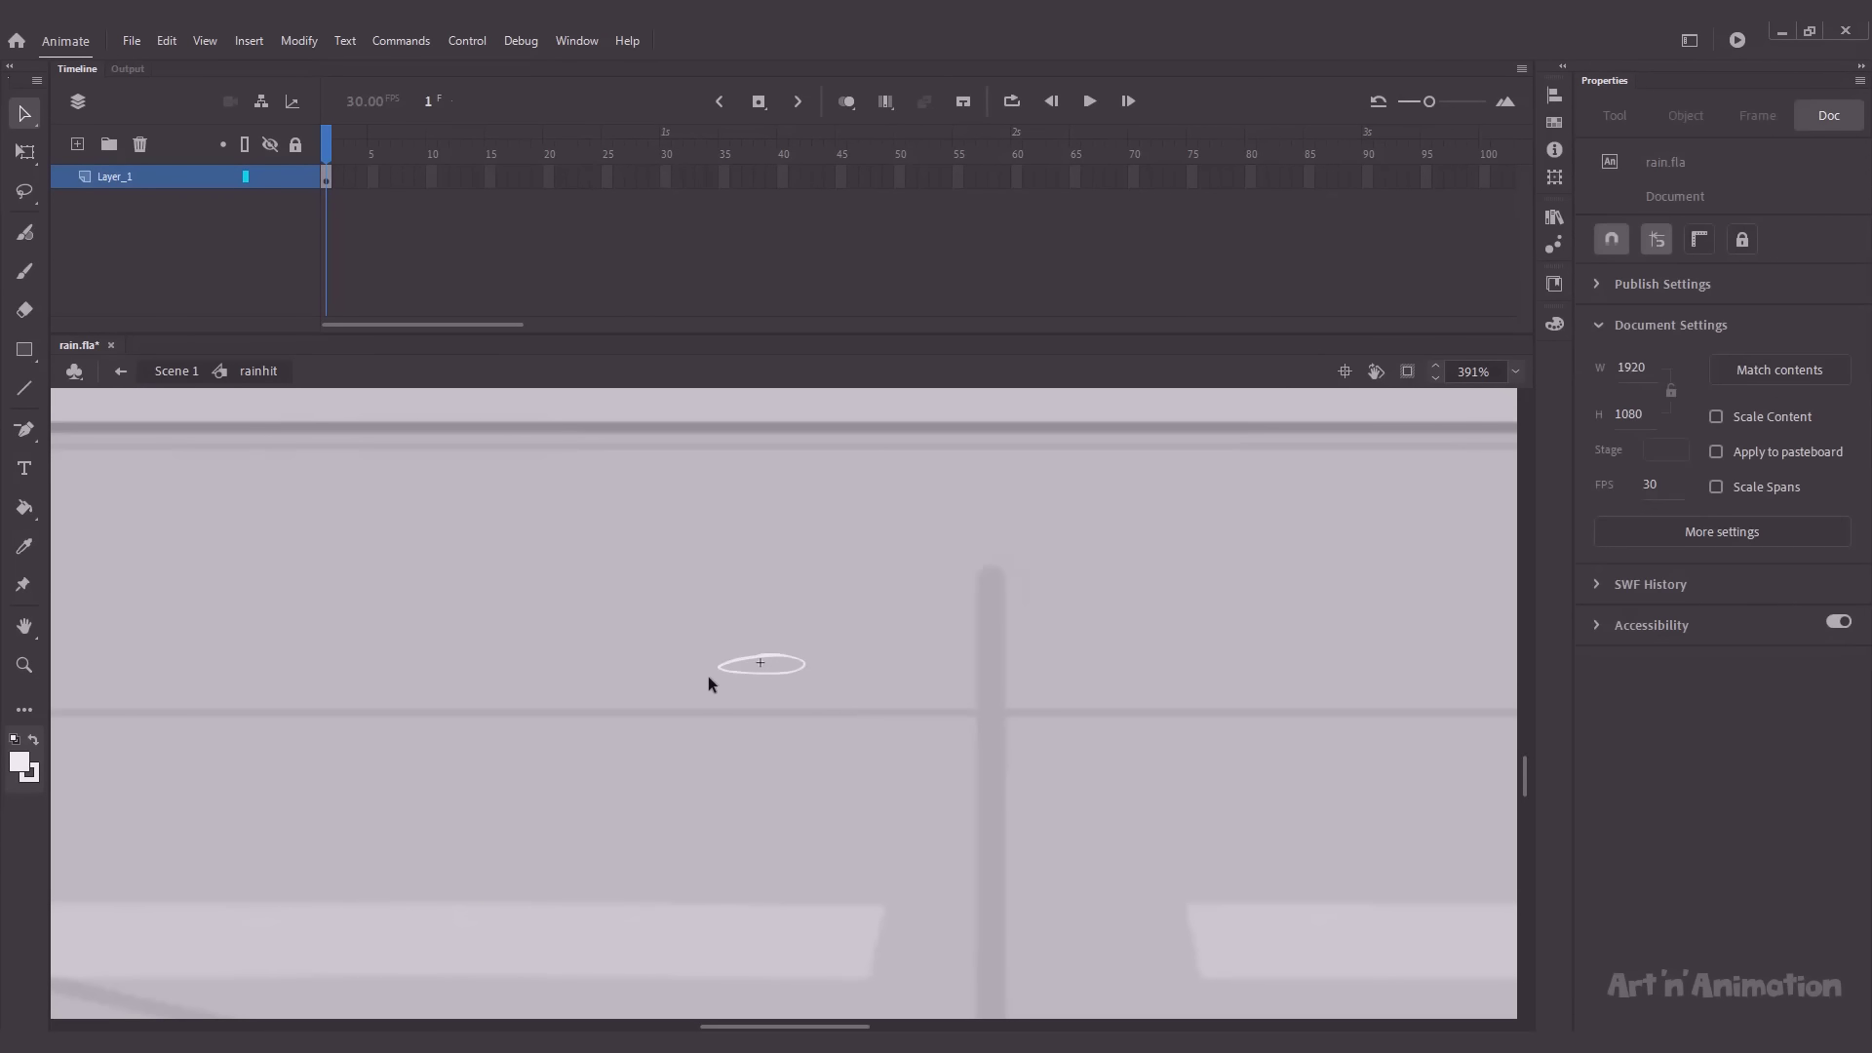
left_click(747, 672)
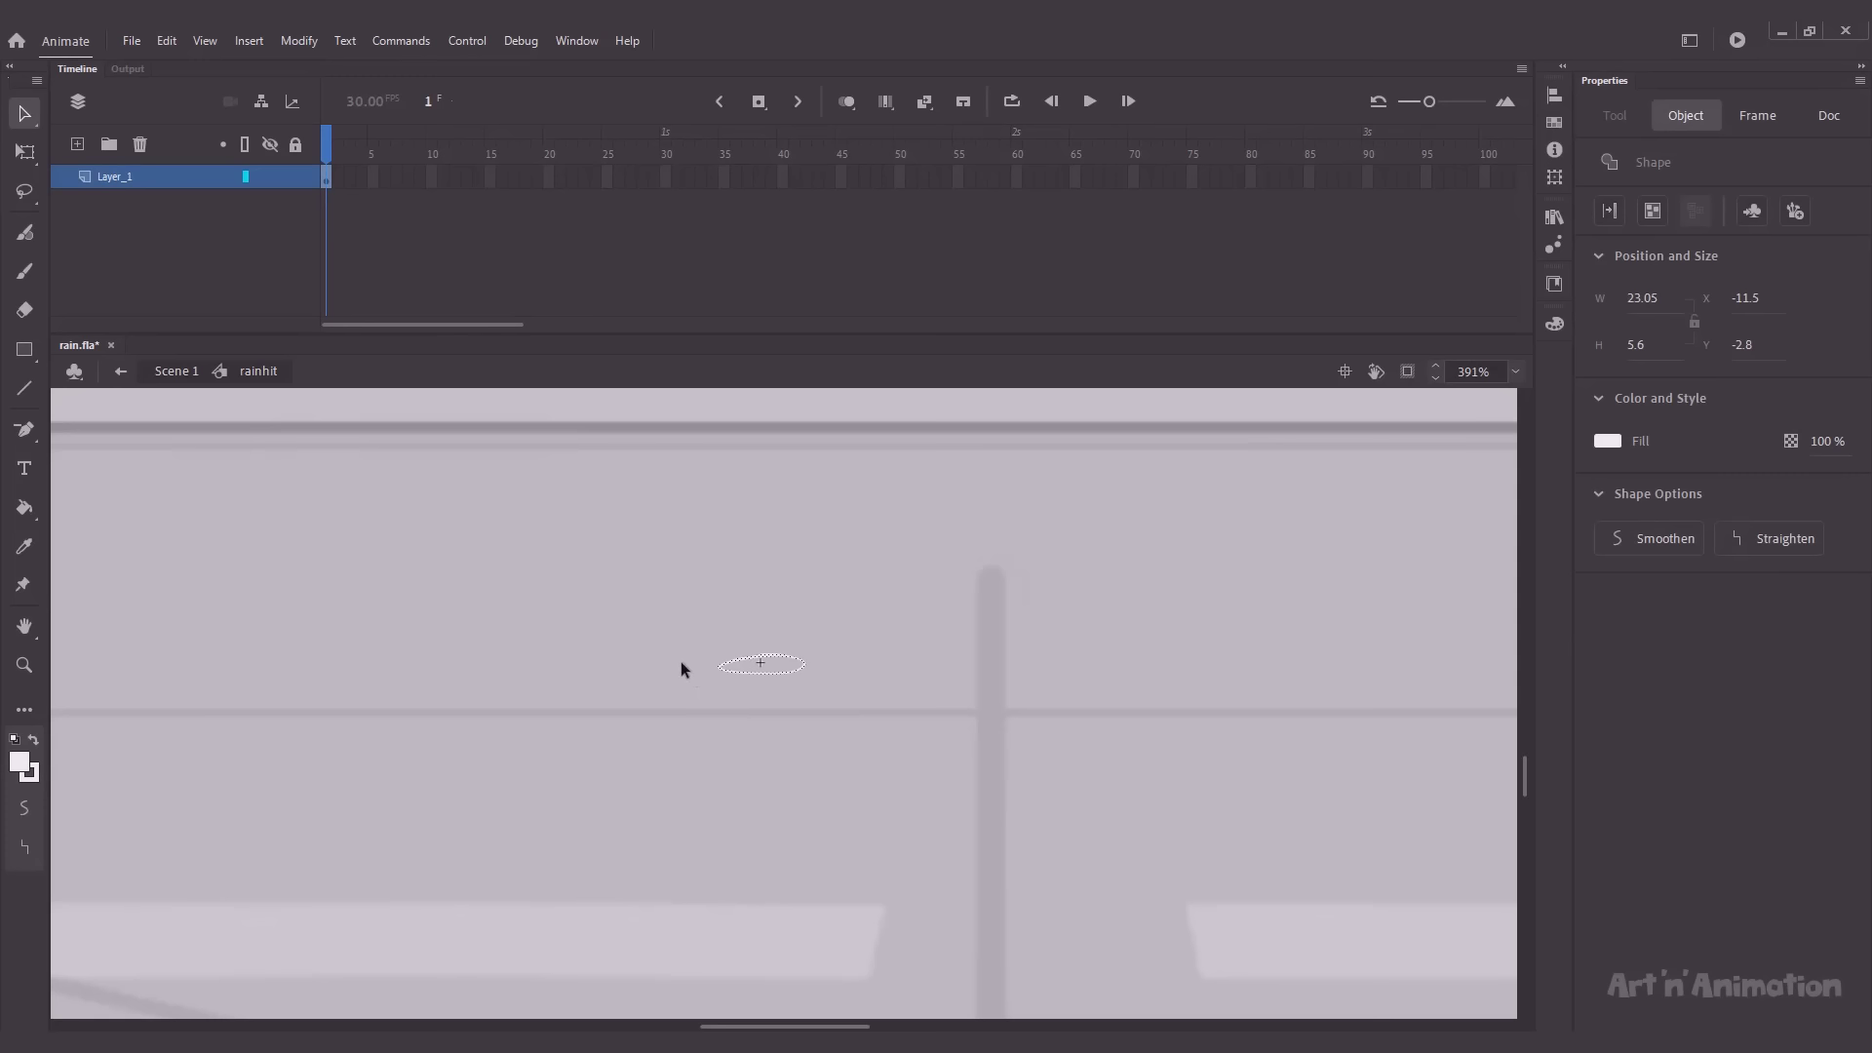
key("ctrl+alt+s")
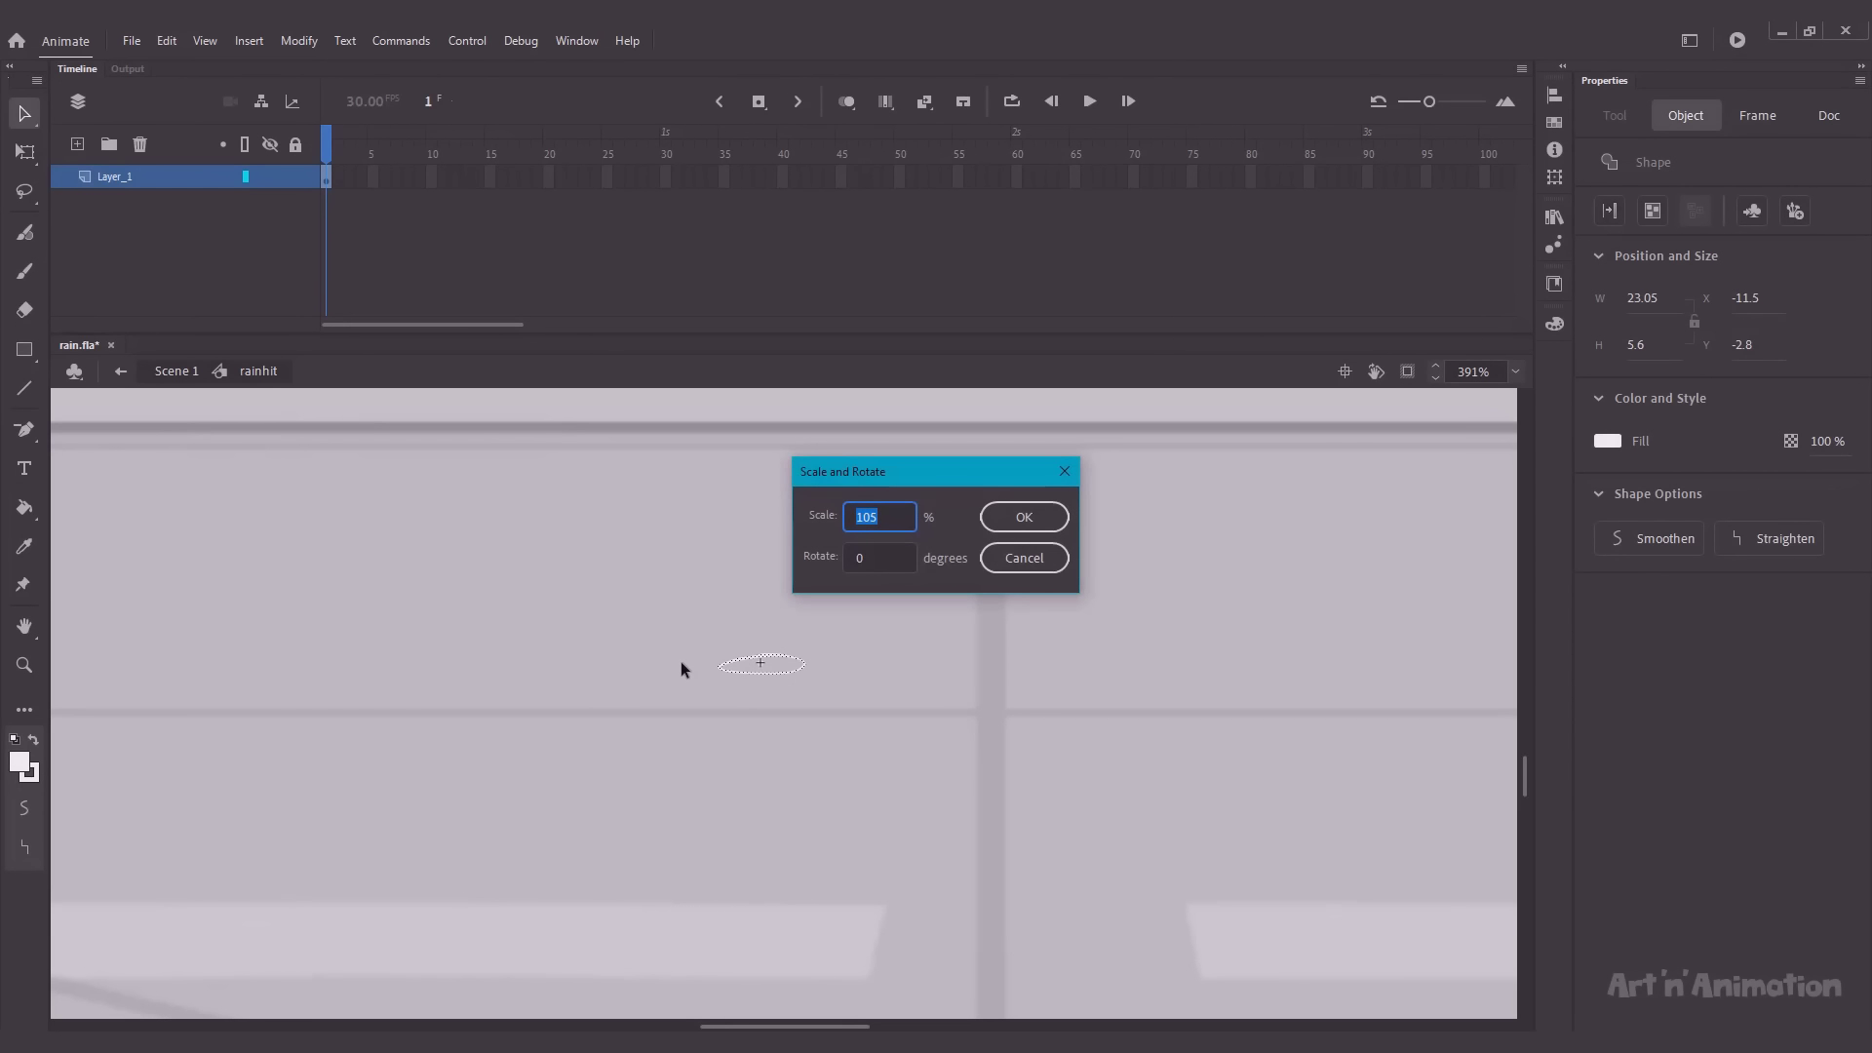
type("80")
key("Return")
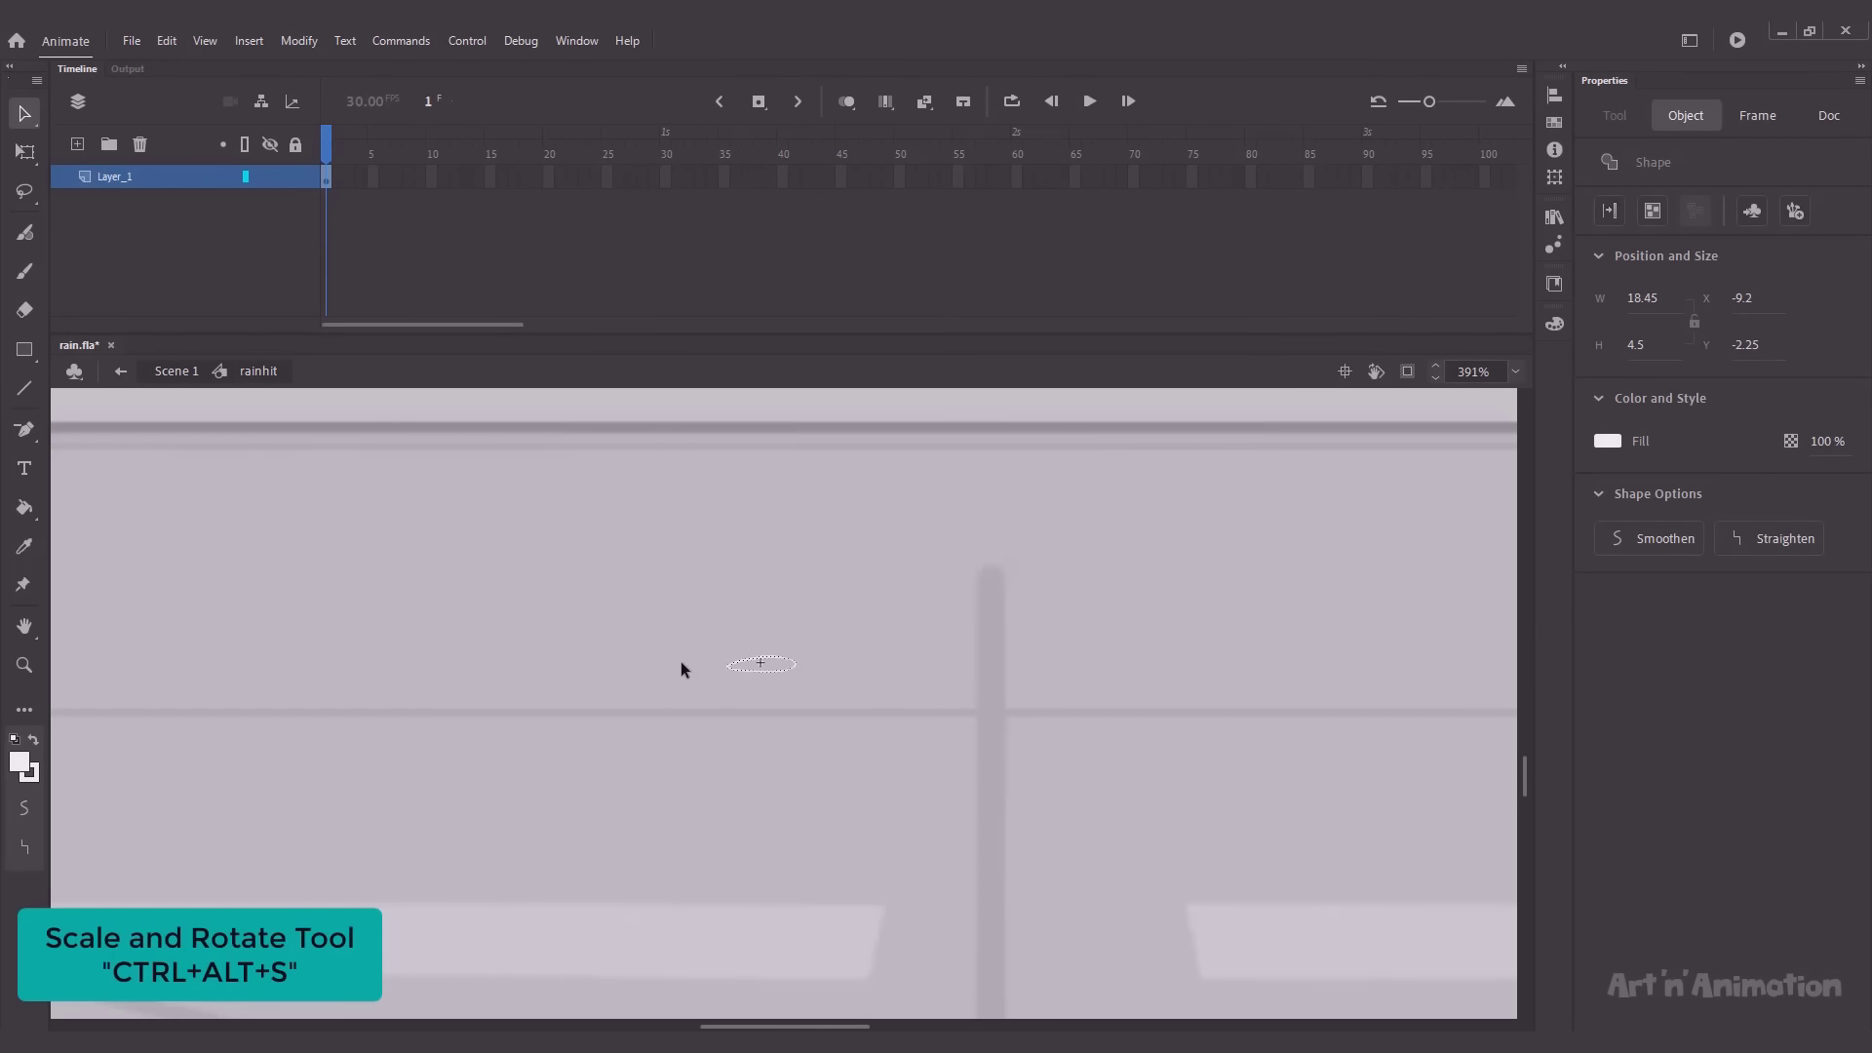
key("ctrl+y")
left_click(655, 637)
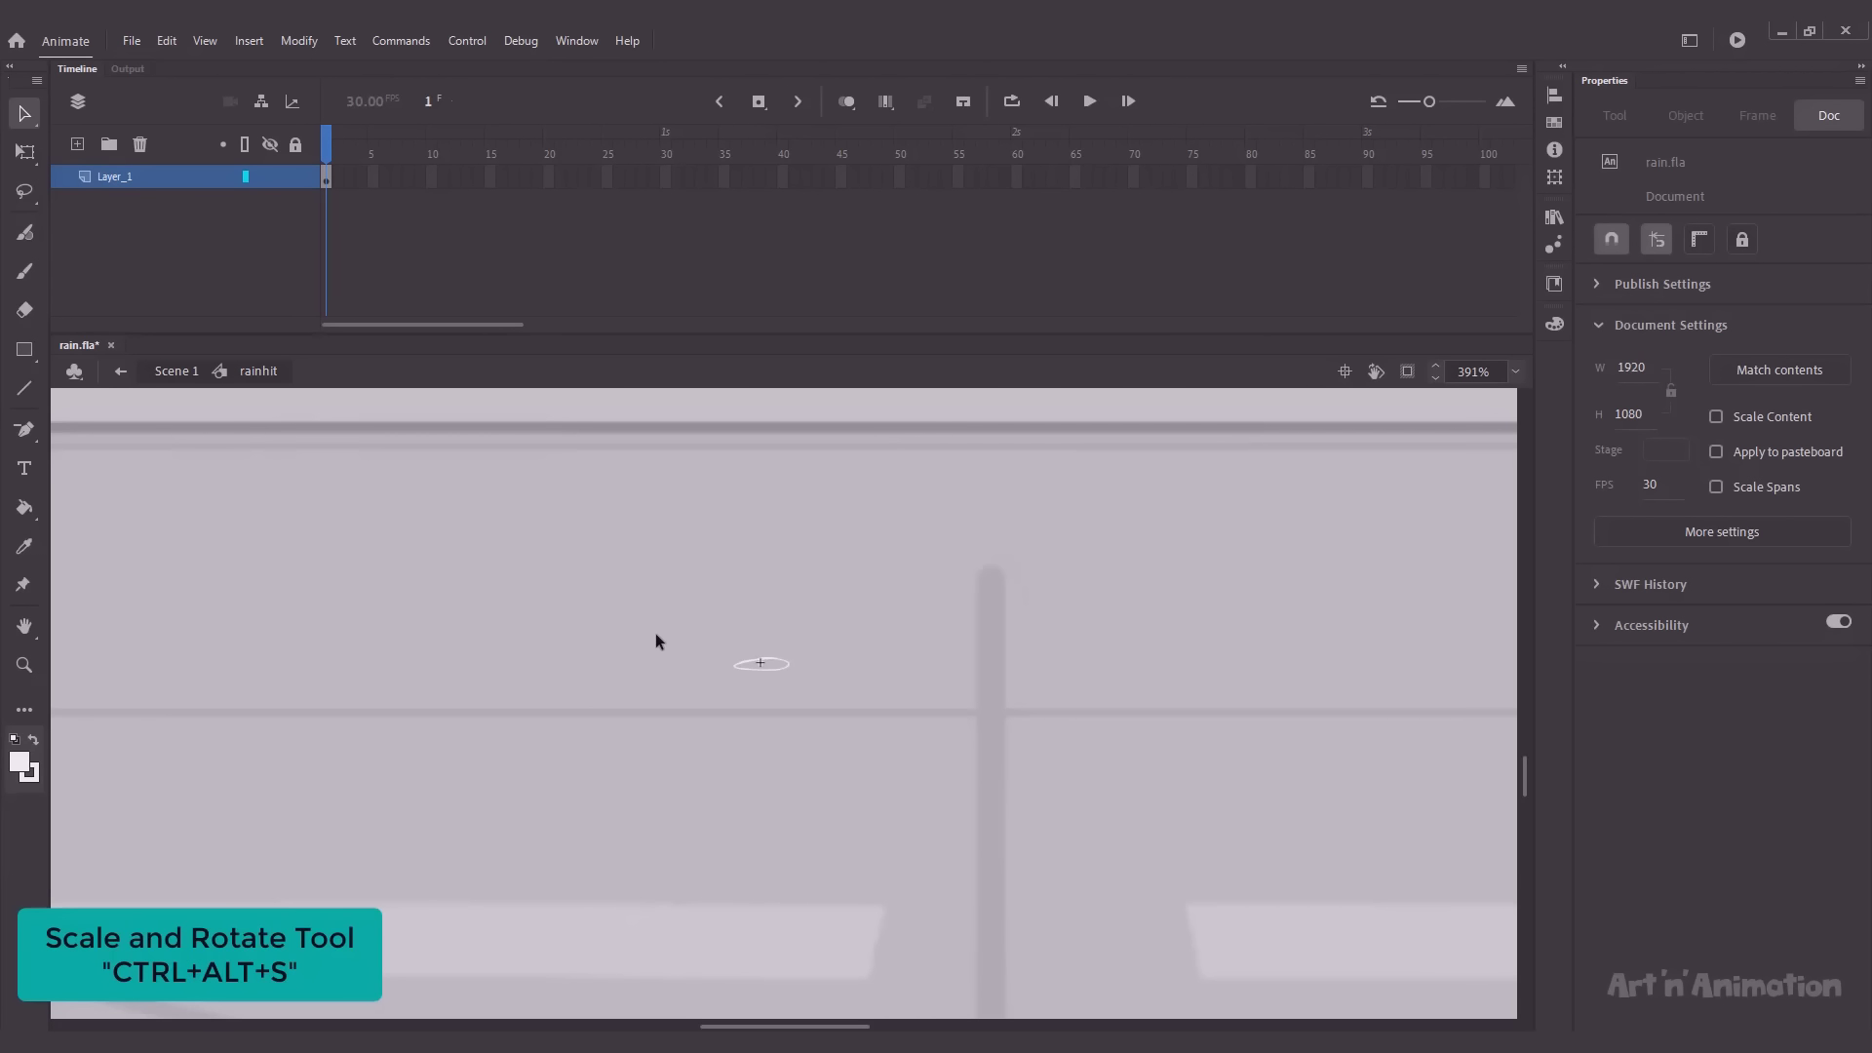
Step: Add a blank keyframe at frame 2 and, with onion skin on, paint a larger ellipse around the first one
key("F7")
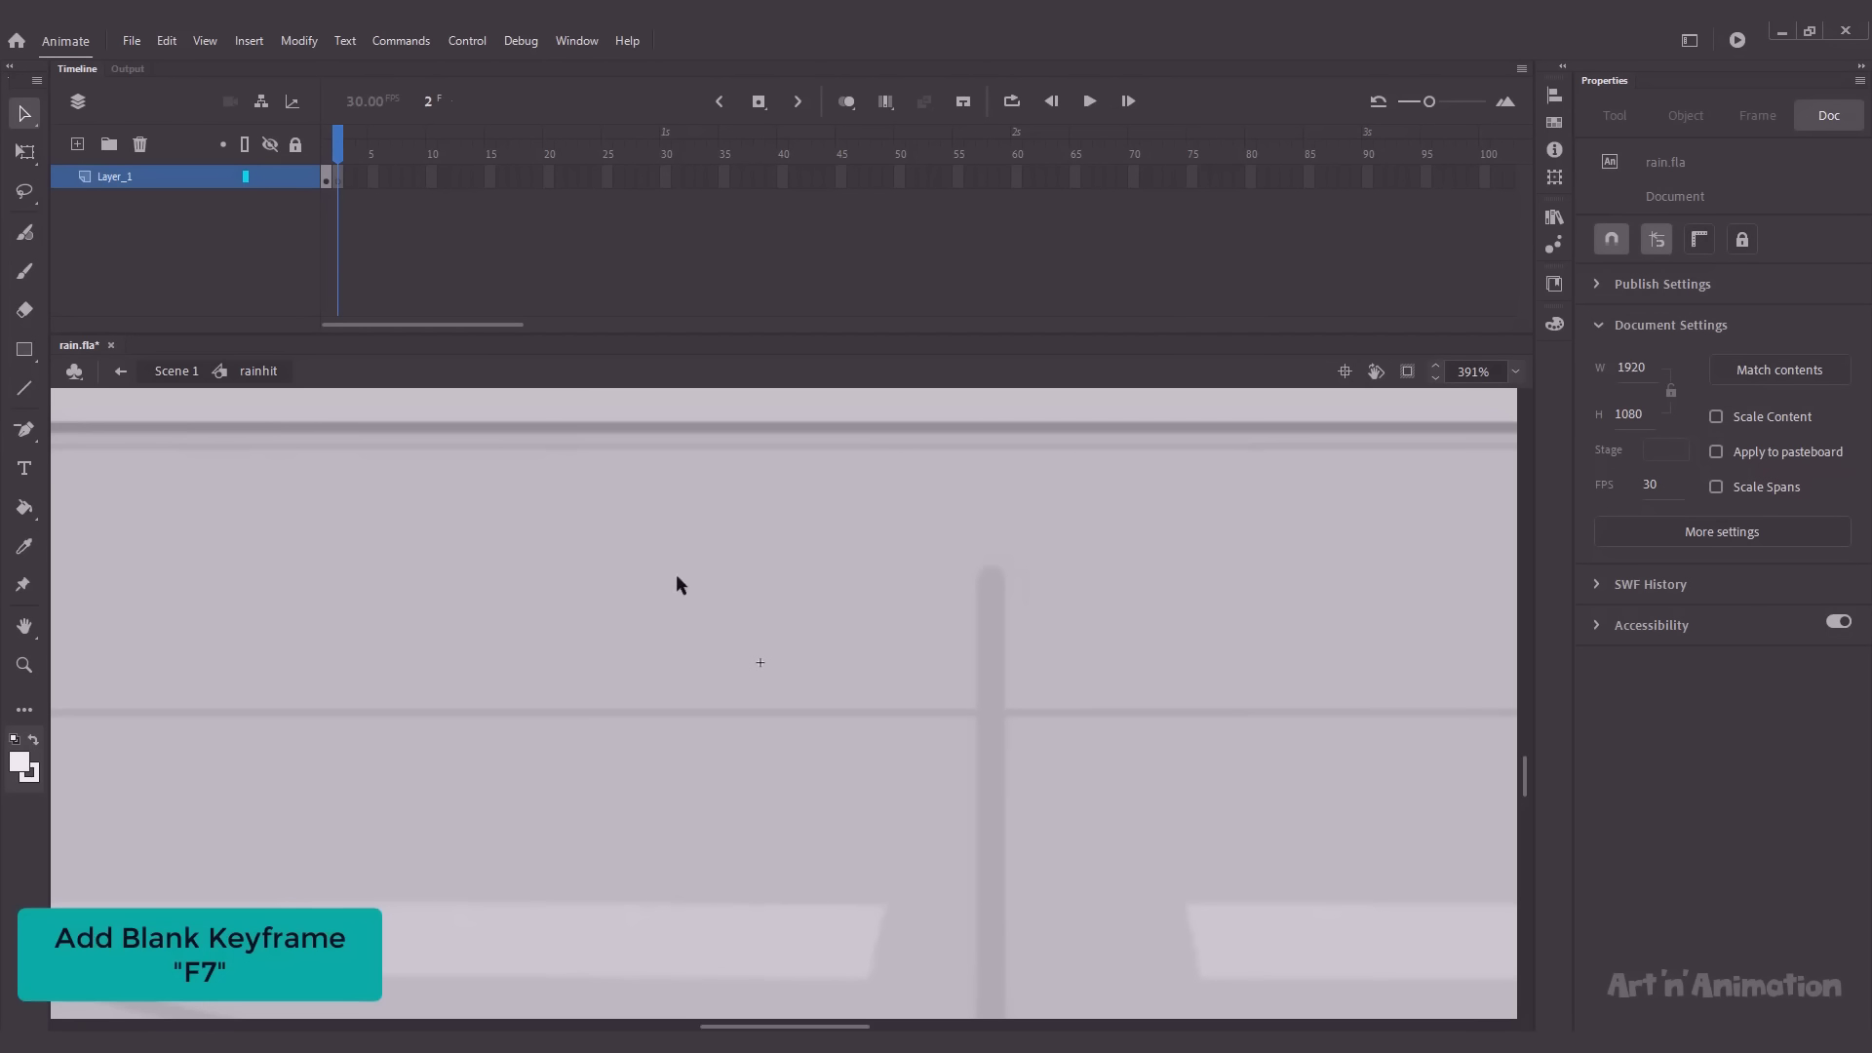
left_click(846, 102)
key("z")
left_click_drag(671, 612, 871, 731)
left_click_drag(719, 692, 731, 674)
key("b")
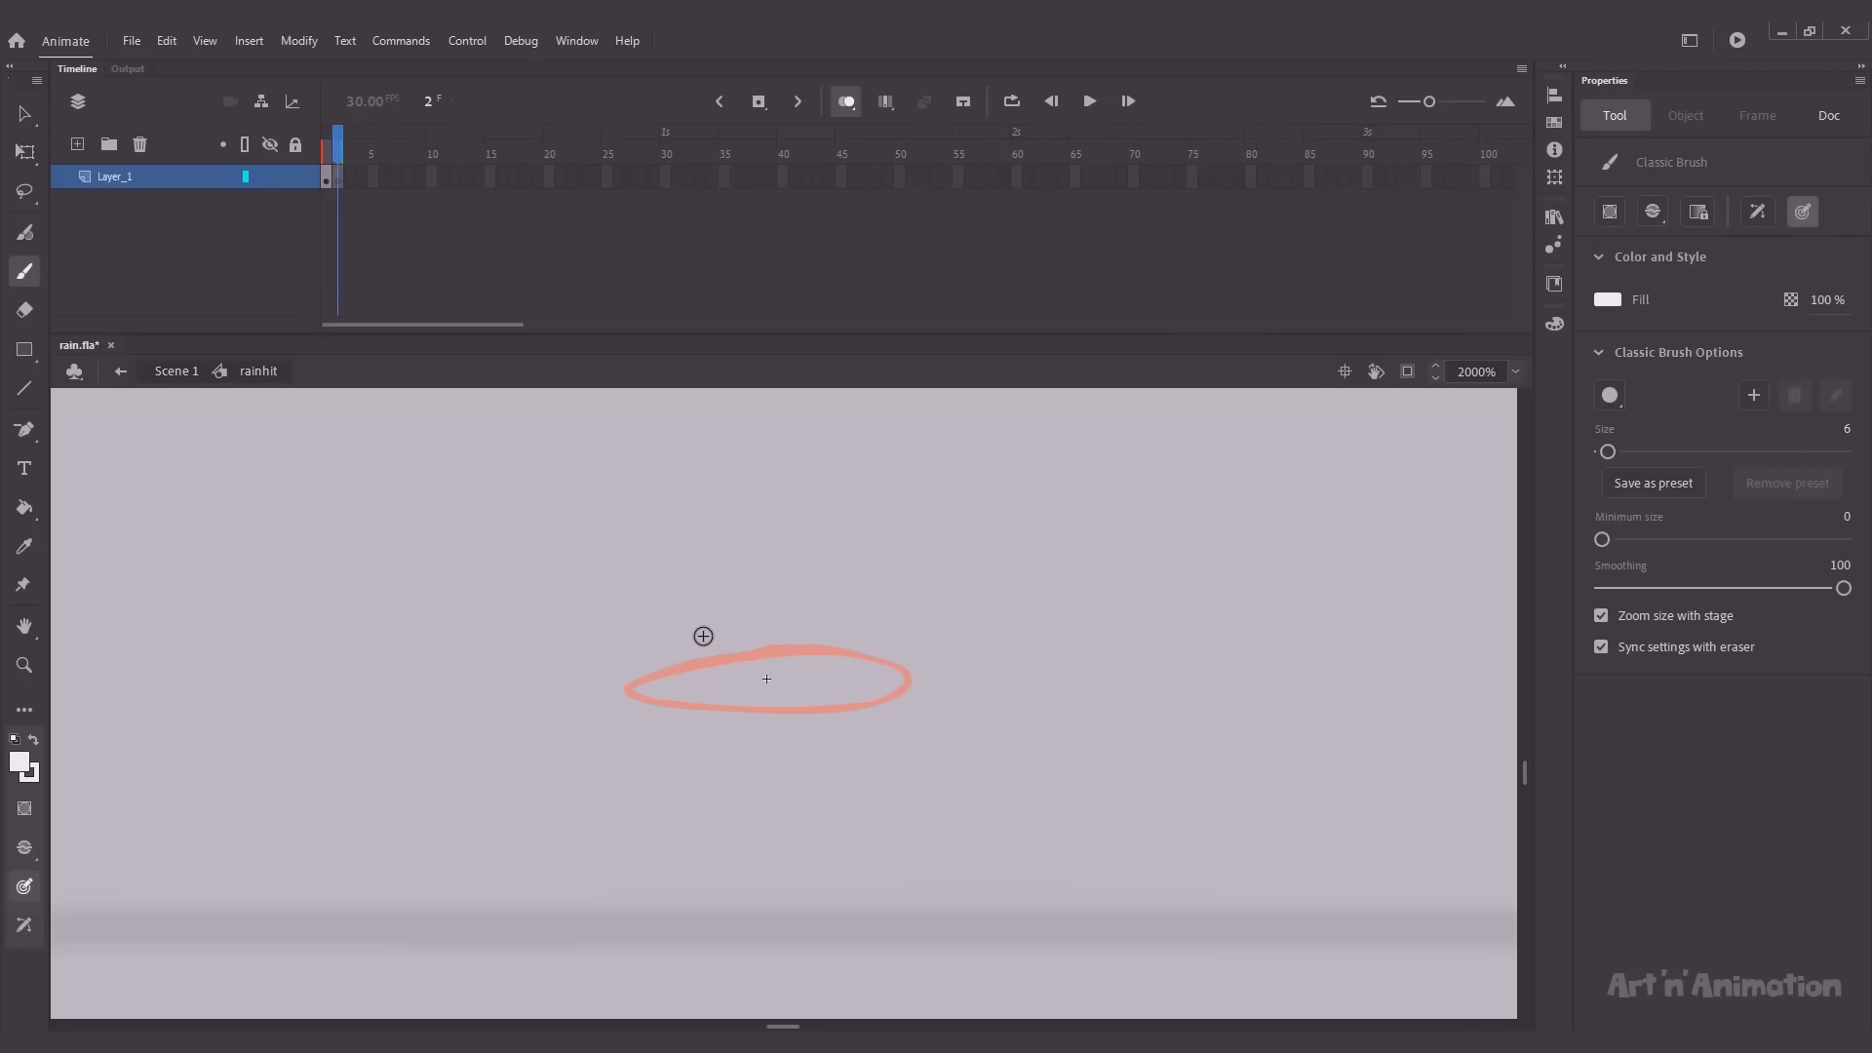
mouse_move(715, 635)
left_mouse_down()
mouse_move(581, 664)
mouse_move(547, 704)
mouse_move(783, 729)
mouse_move(992, 681)
mouse_move(954, 652)
mouse_move(715, 634)
left_mouse_up()
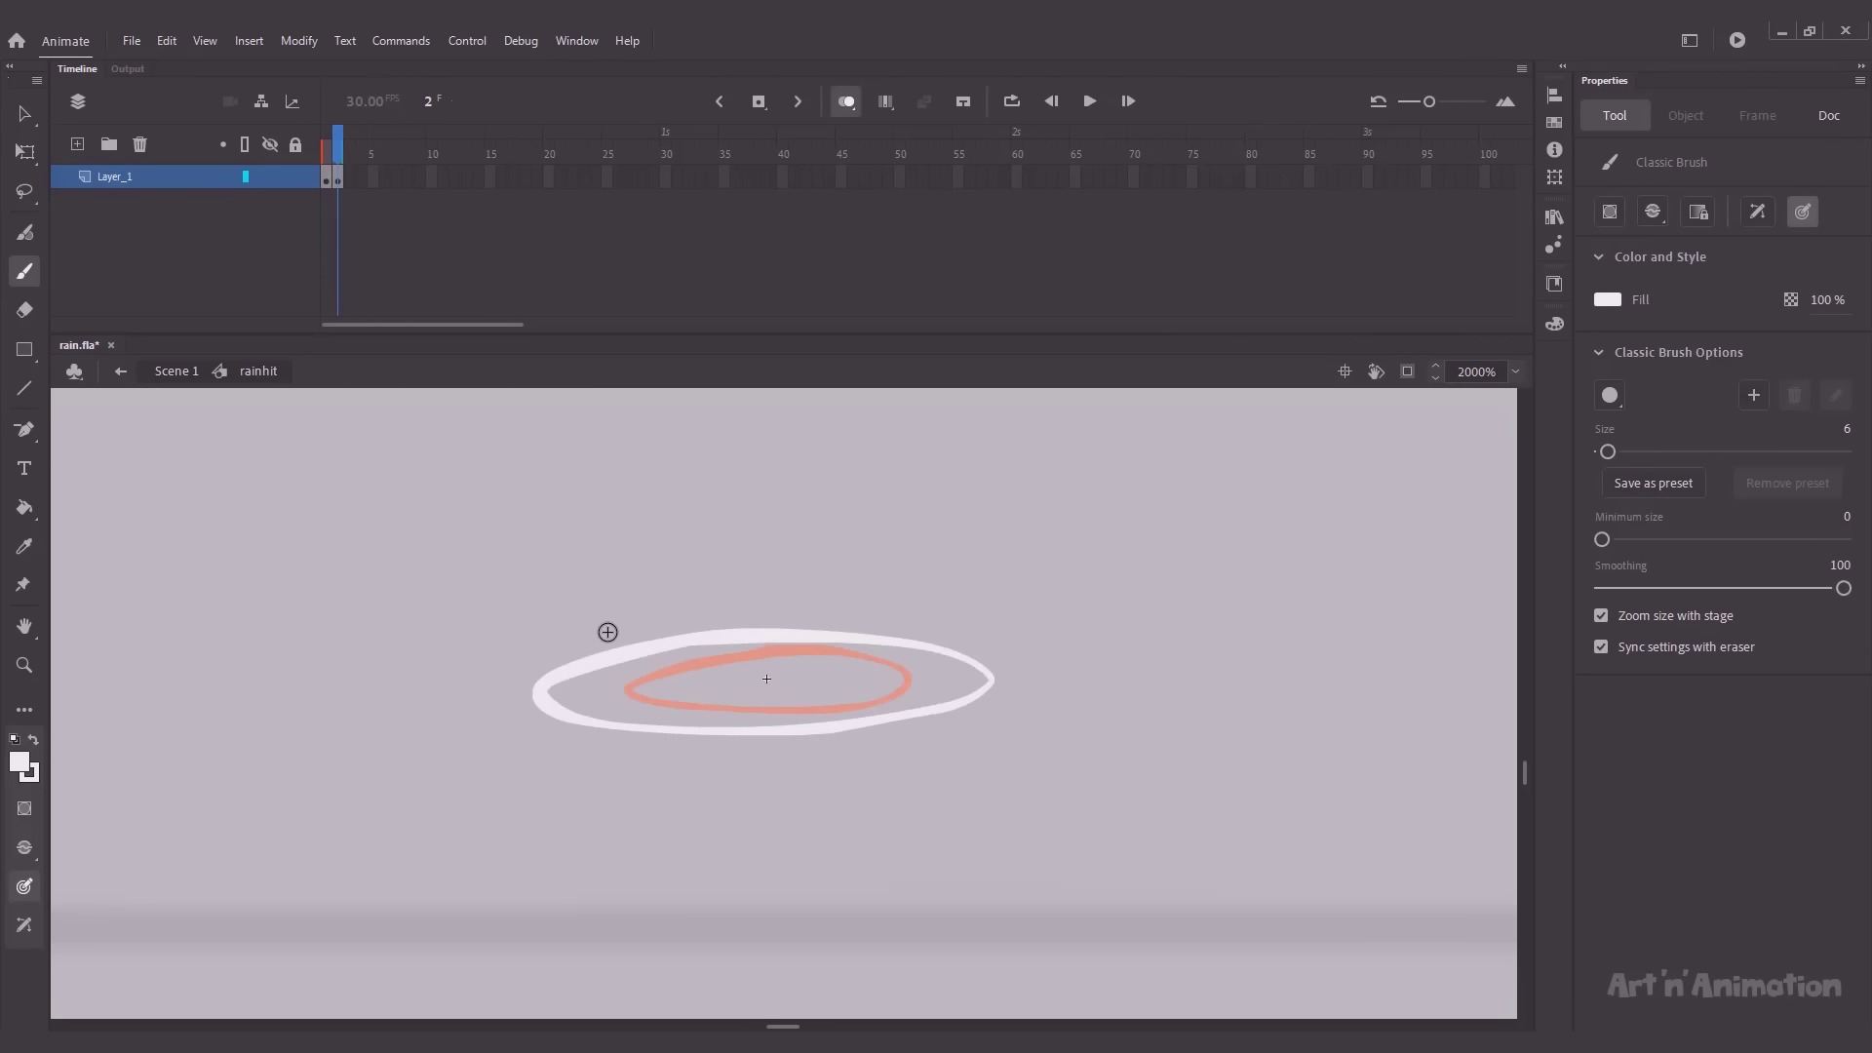
Step: Add a blank keyframe at frame 3 and paint a still larger ellipse around the frame 2 ring
key("F6")
key("ctrl+z")
key("F7")
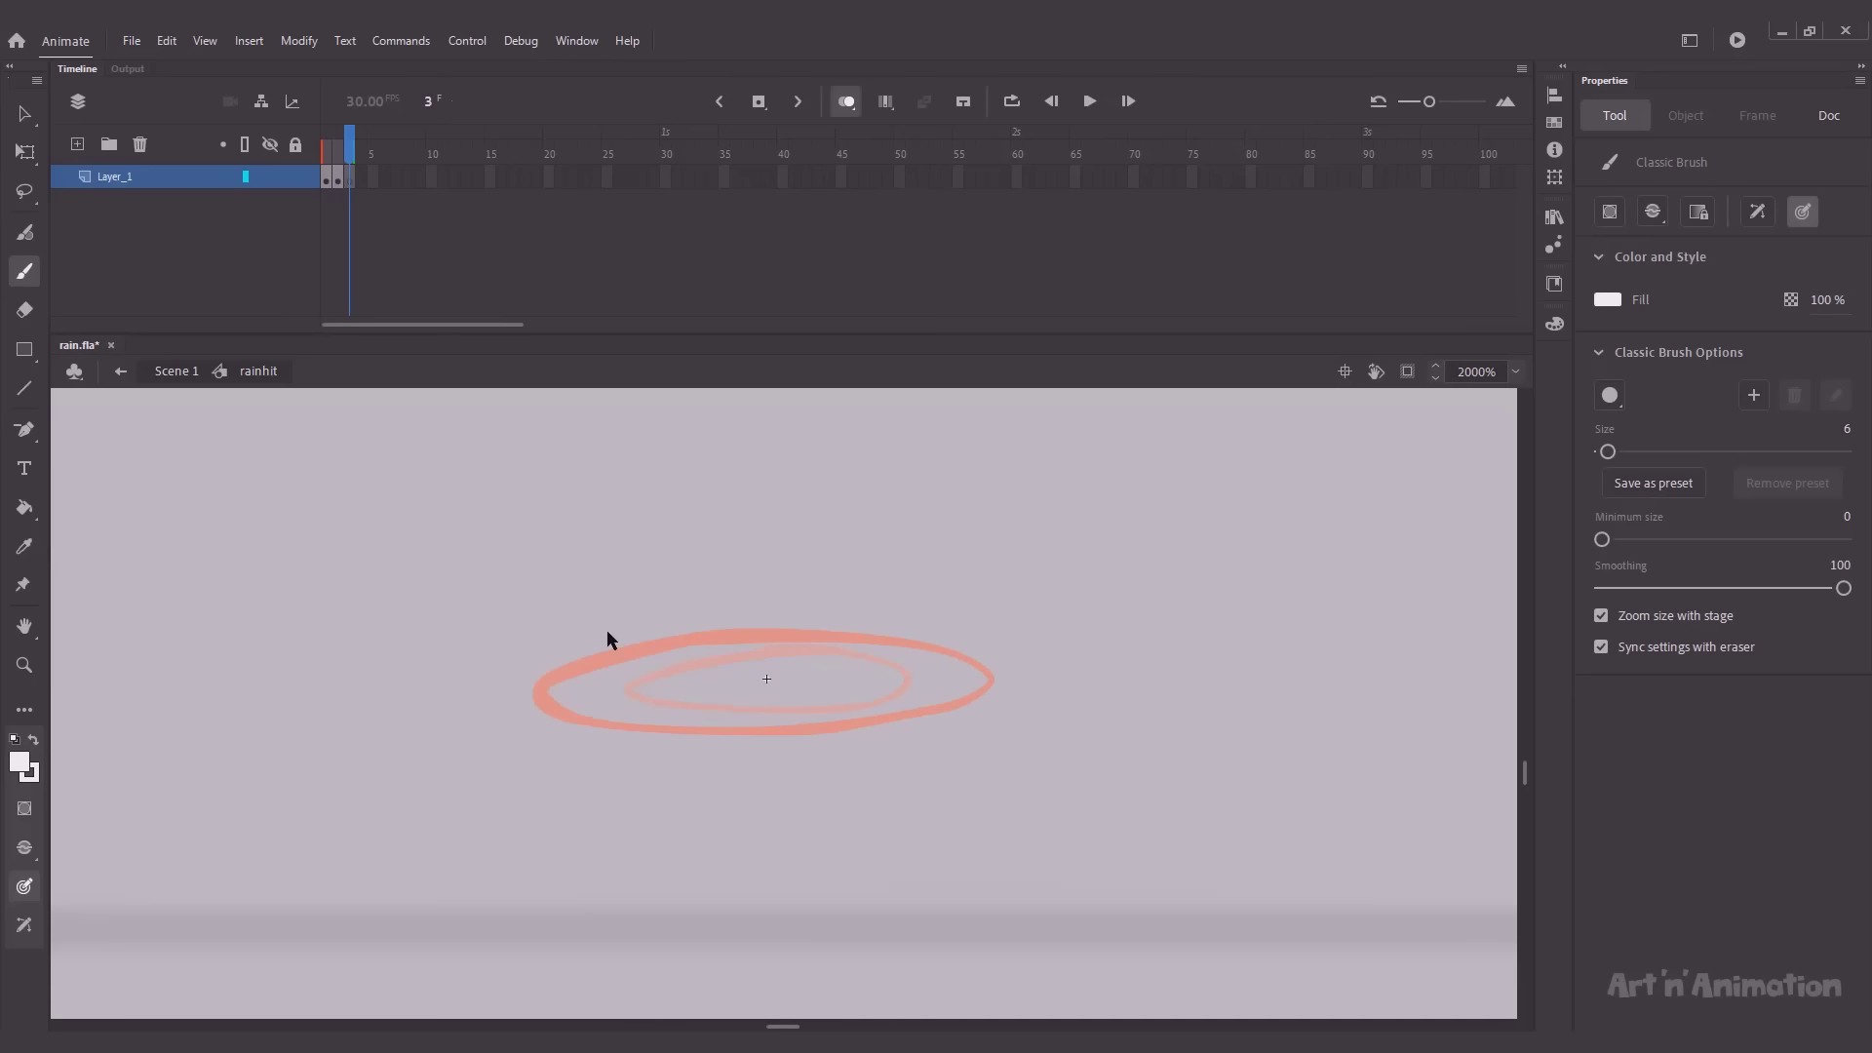
mouse_move(606, 633)
left_mouse_down()
mouse_move(528, 724)
mouse_move(836, 743)
left_mouse_up()
key("ctrl+z")
mouse_move(701, 618)
left_mouse_down()
mouse_move(426, 681)
mouse_move(1091, 693)
mouse_move(586, 619)
left_mouse_up()
key("comma")
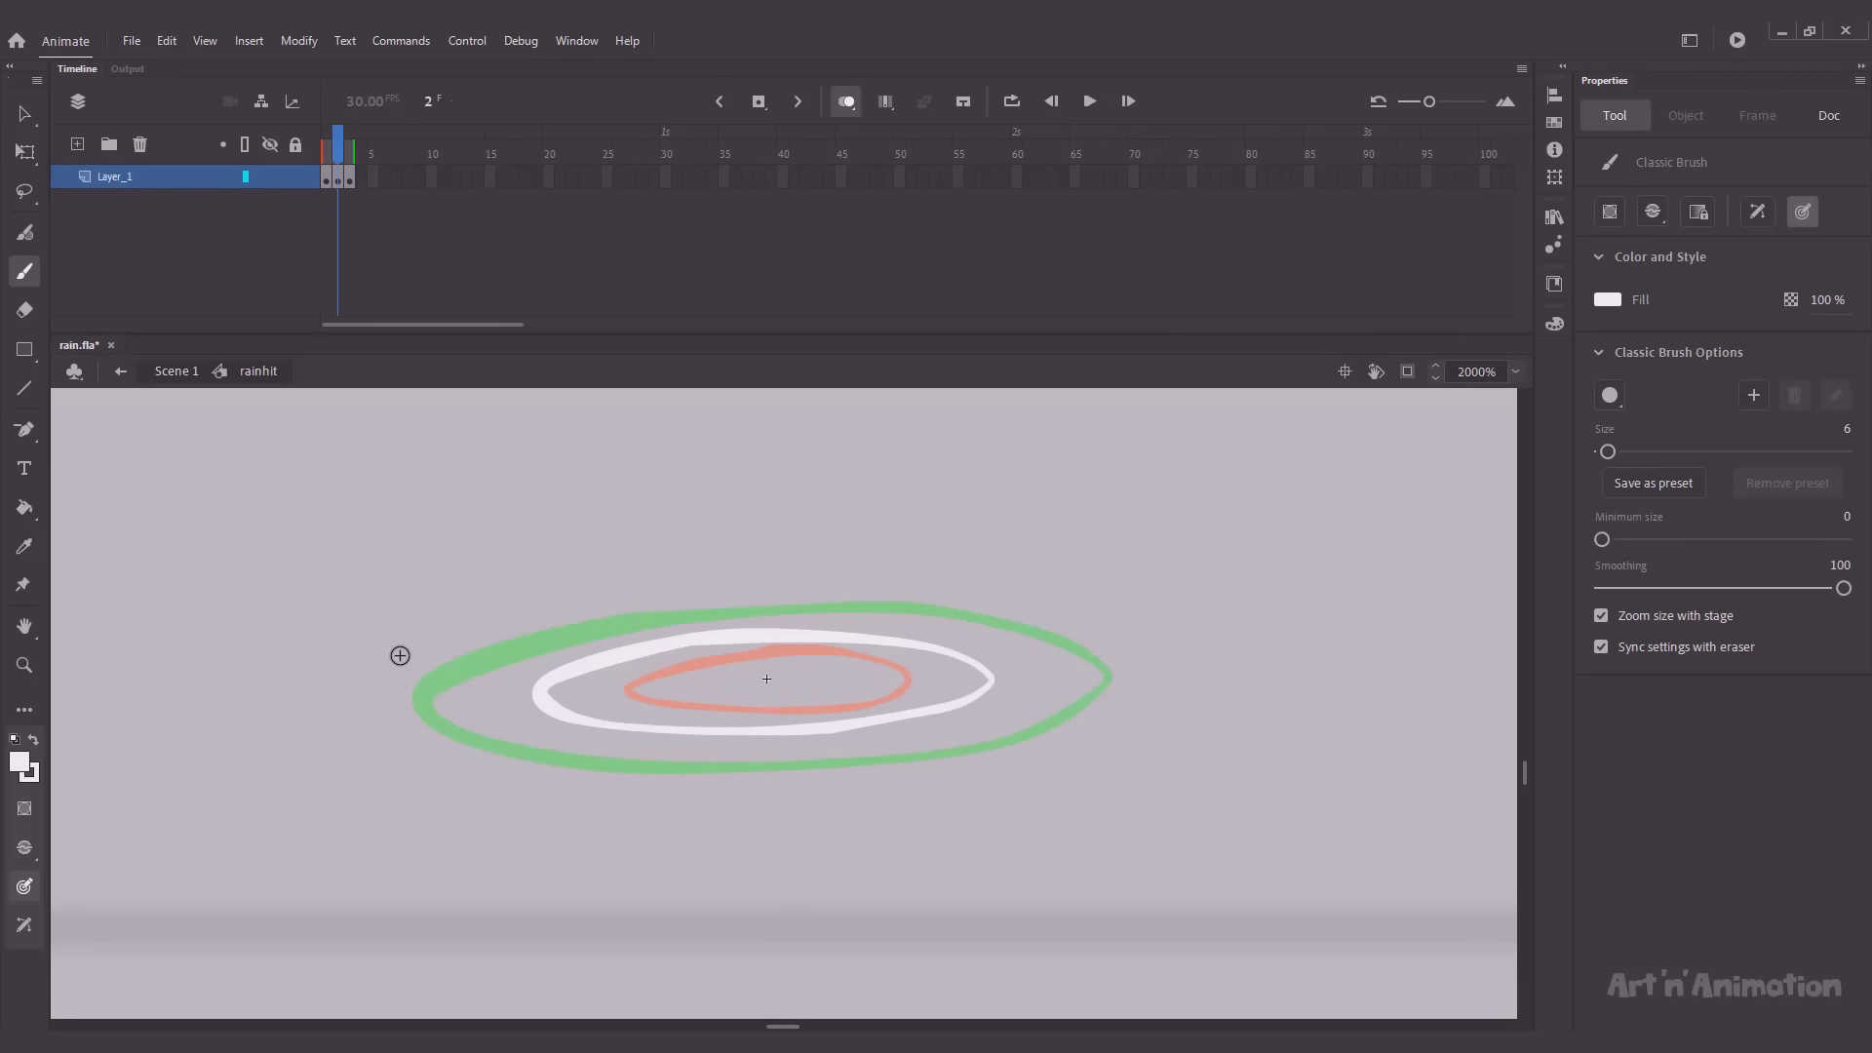
Step: Add a blank keyframe at frame 4 and paint the ring wider as three separate arcs, then preview it without onion skin
key("period")
key("F7")
mouse_move(611, 587)
left_mouse_down()
mouse_move(270, 702)
mouse_move(579, 798)
left_mouse_up()
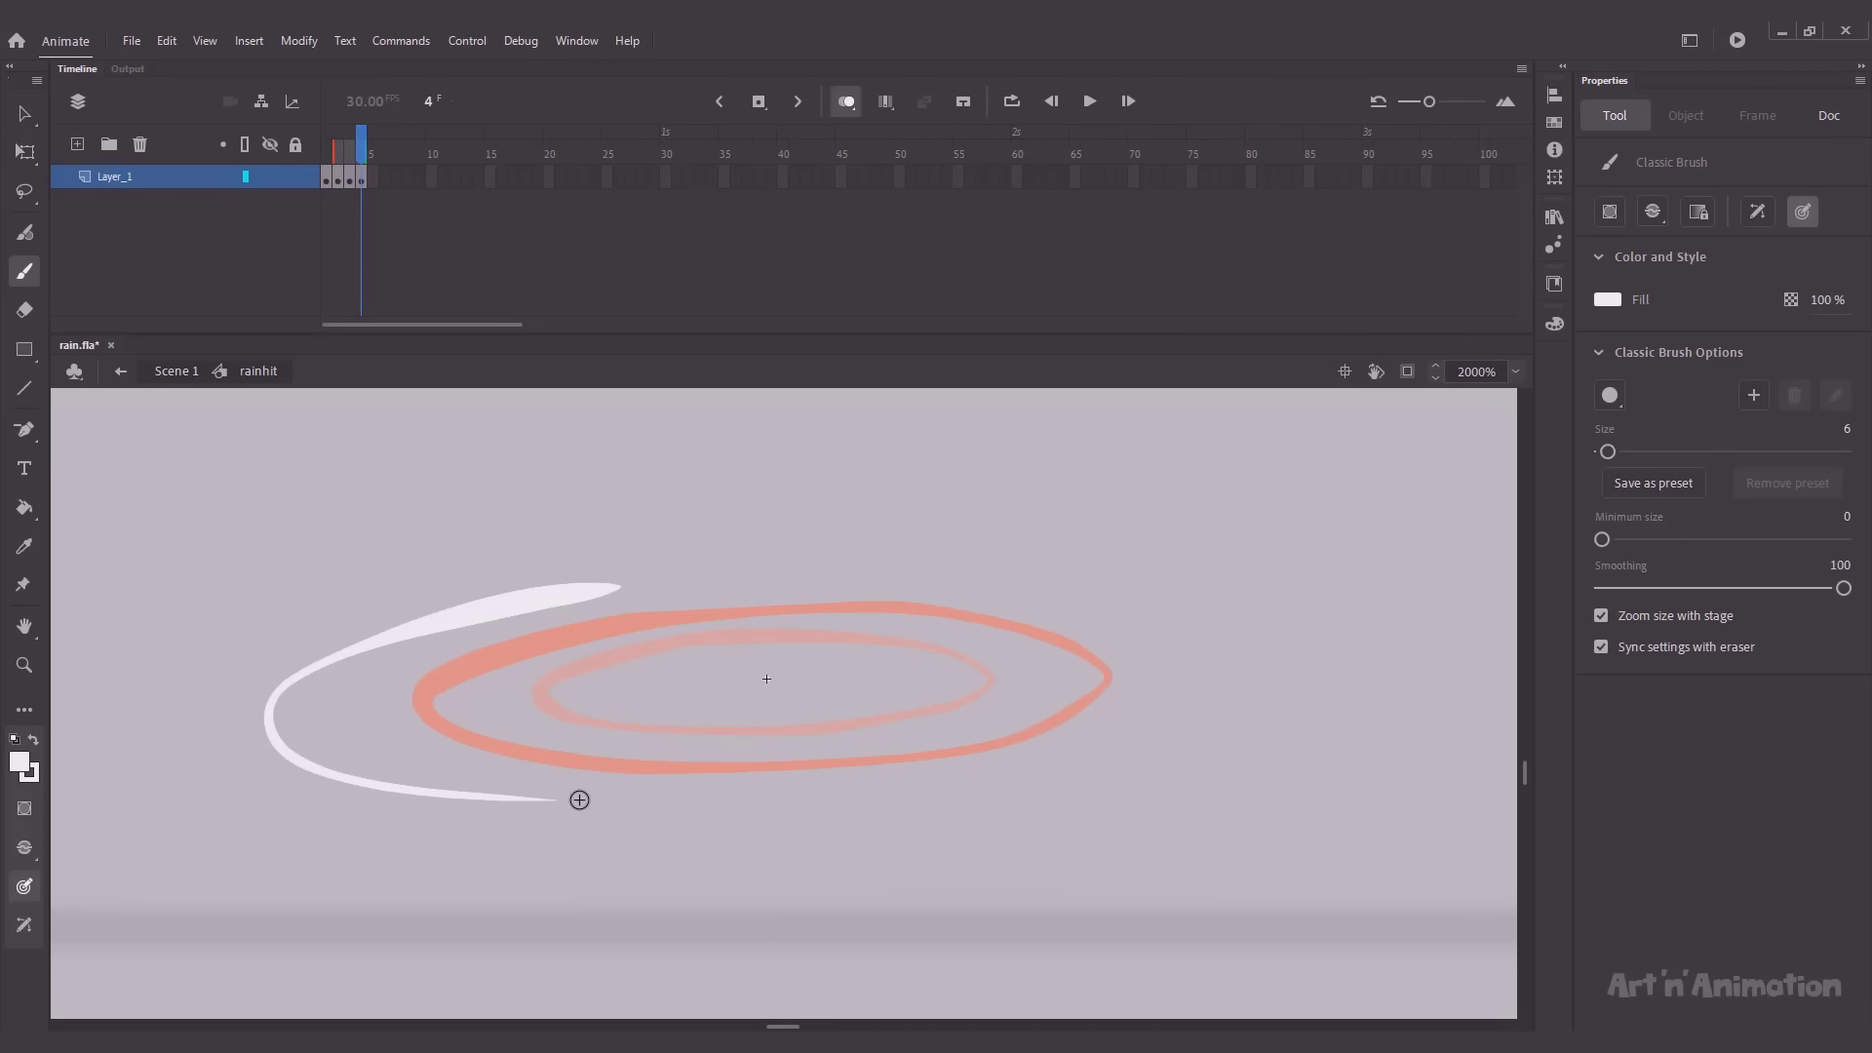
key("ctrl+z")
left_click_drag(604, 591, 326, 775)
left_click_drag(678, 813, 1076, 801)
key("ctrl+z")
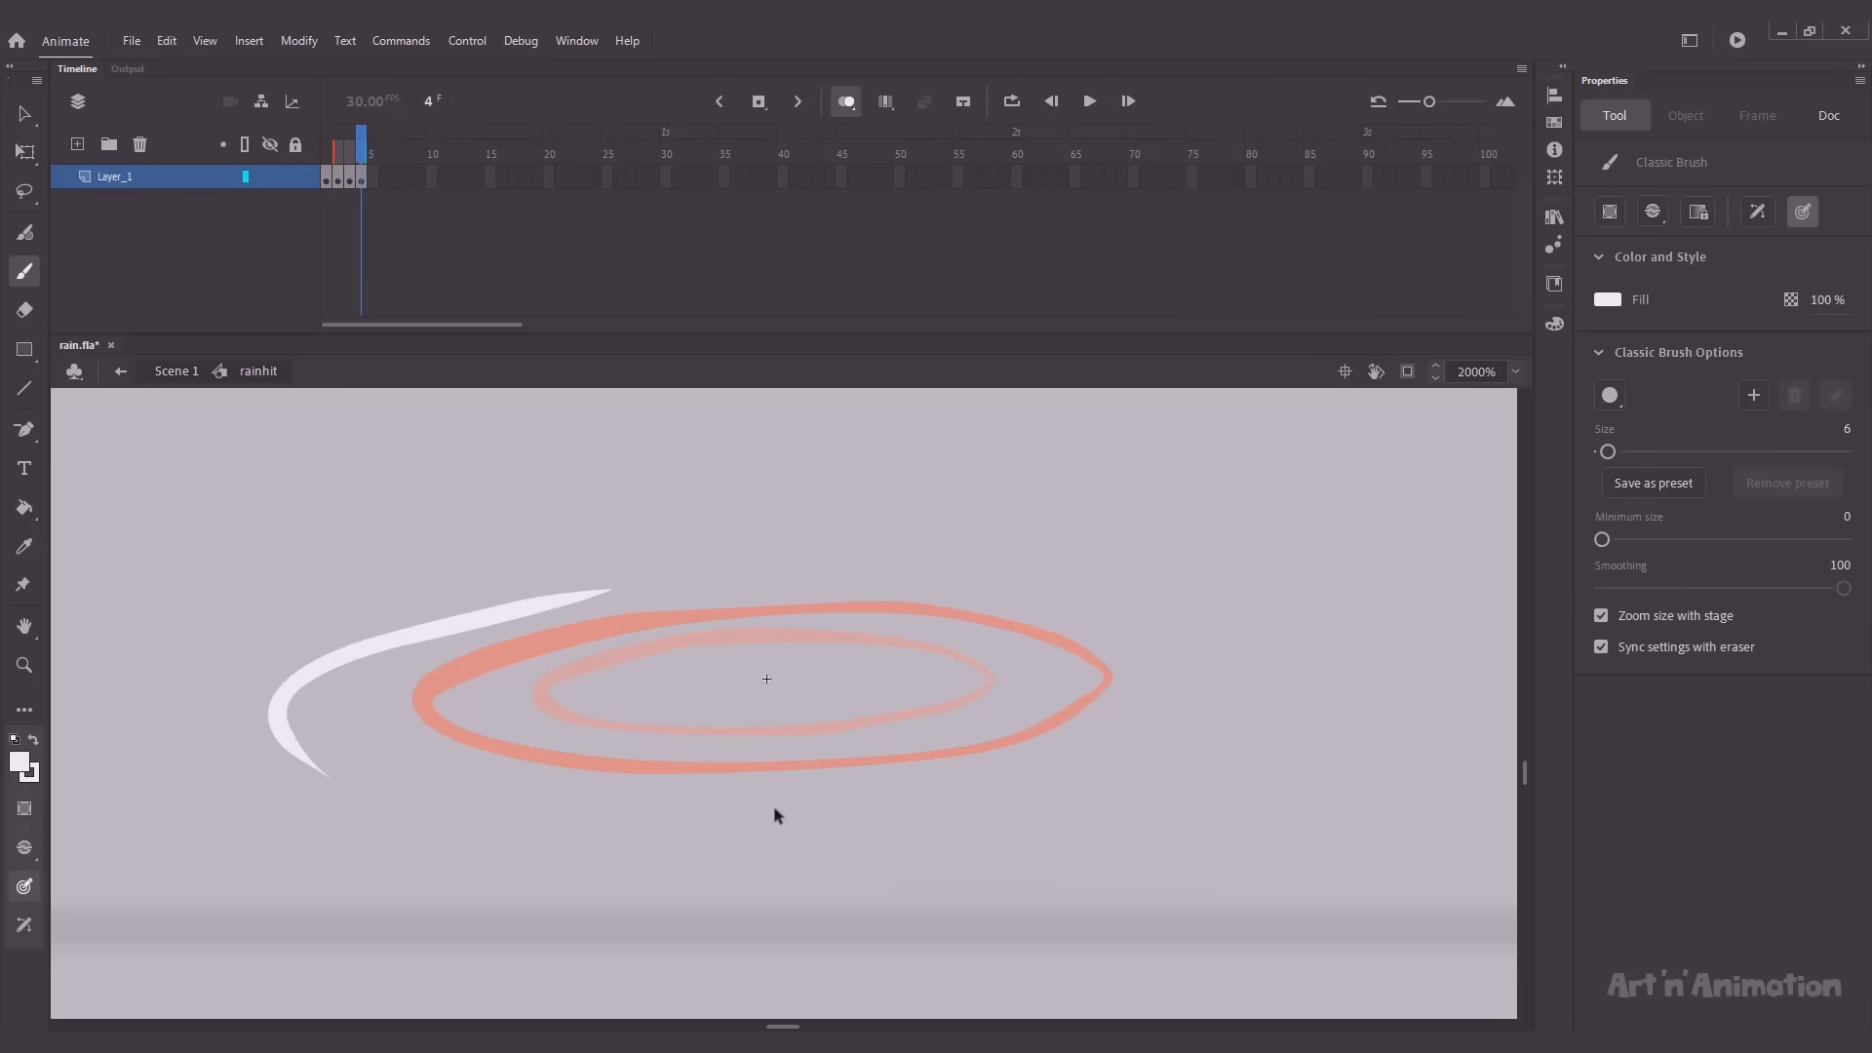
left_click_drag(682, 809, 1073, 781)
key("ctrl+z")
left_click_drag(647, 816, 1112, 790)
mouse_move(777, 581)
left_mouse_down()
mouse_move(1144, 674)
mouse_move(1165, 626)
mouse_move(1194, 693)
left_mouse_up()
key("ctrl+z")
left_click(848, 102)
left_click_drag(350, 154, 373, 154)
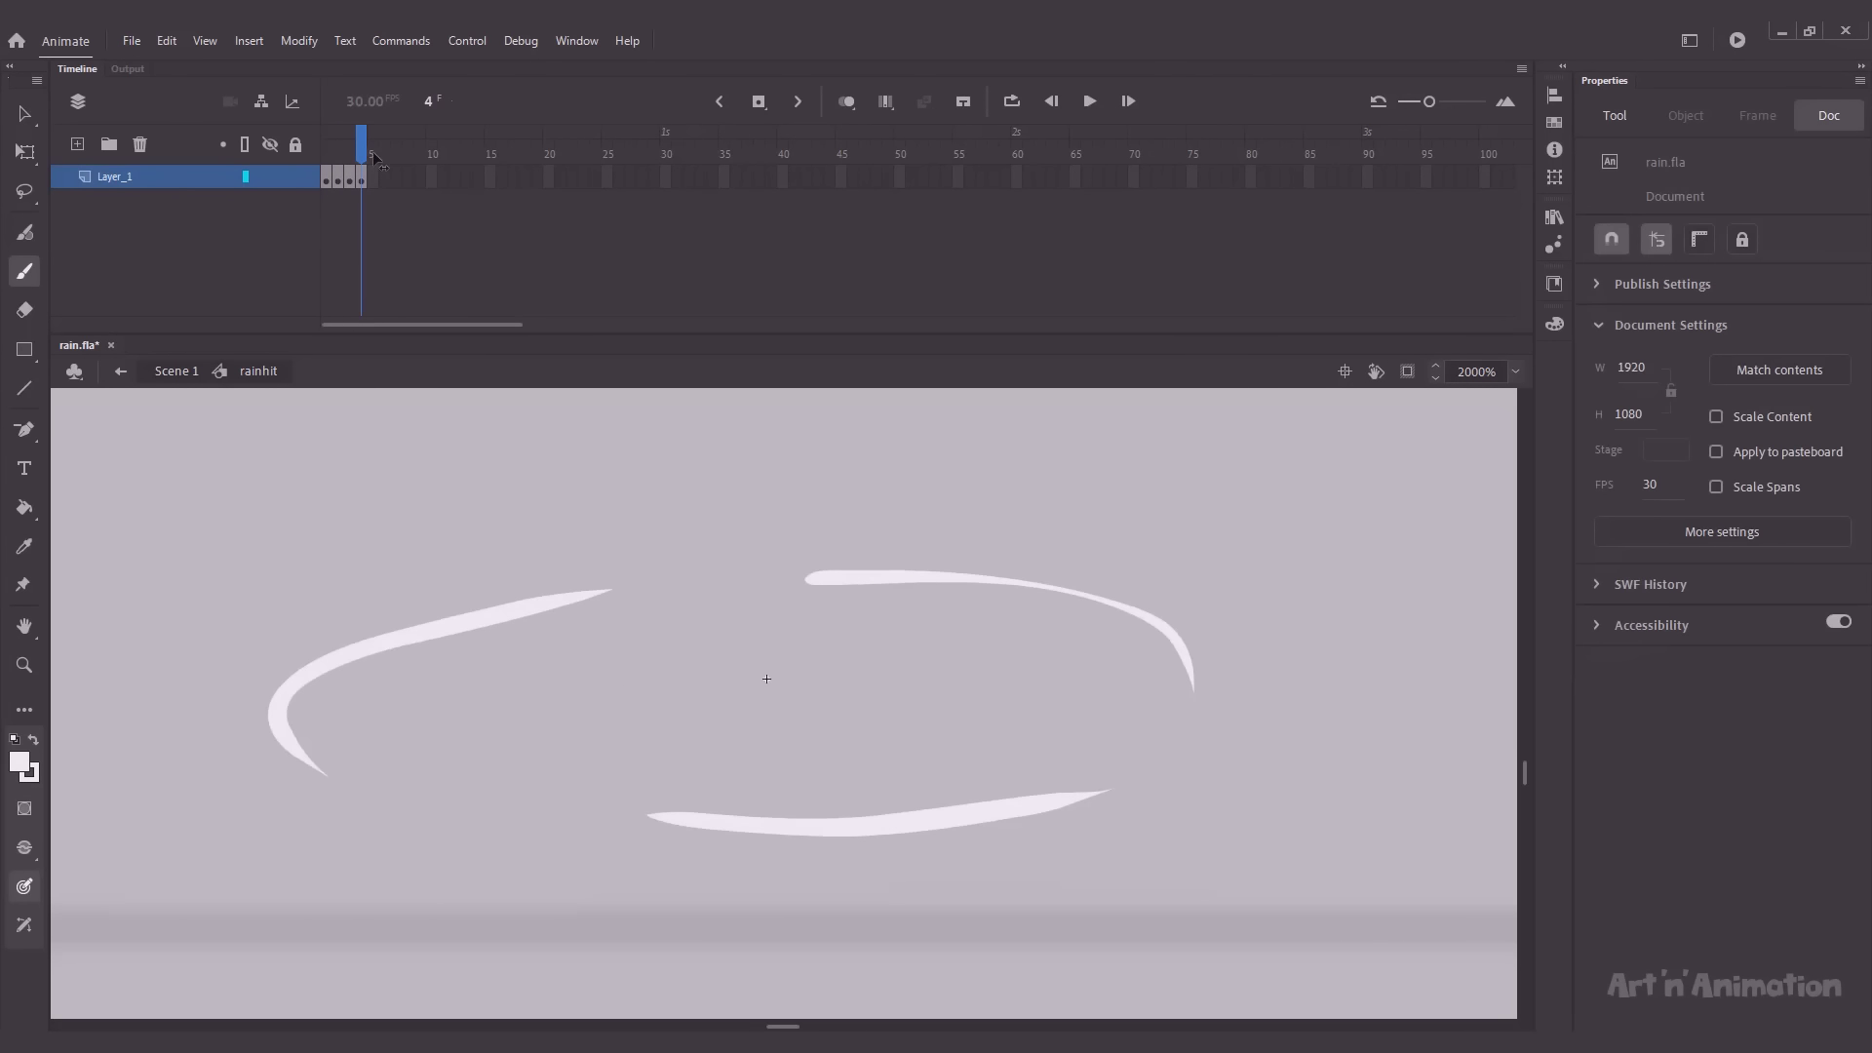
Step: Add a blank keyframe at frame 5 and paint short, thin broken strokes outside the frame 4 arcs, then preview the ripple at full-stage view
key("F7")
left_click(848, 102)
left_click_drag(347, 797, 453, 840)
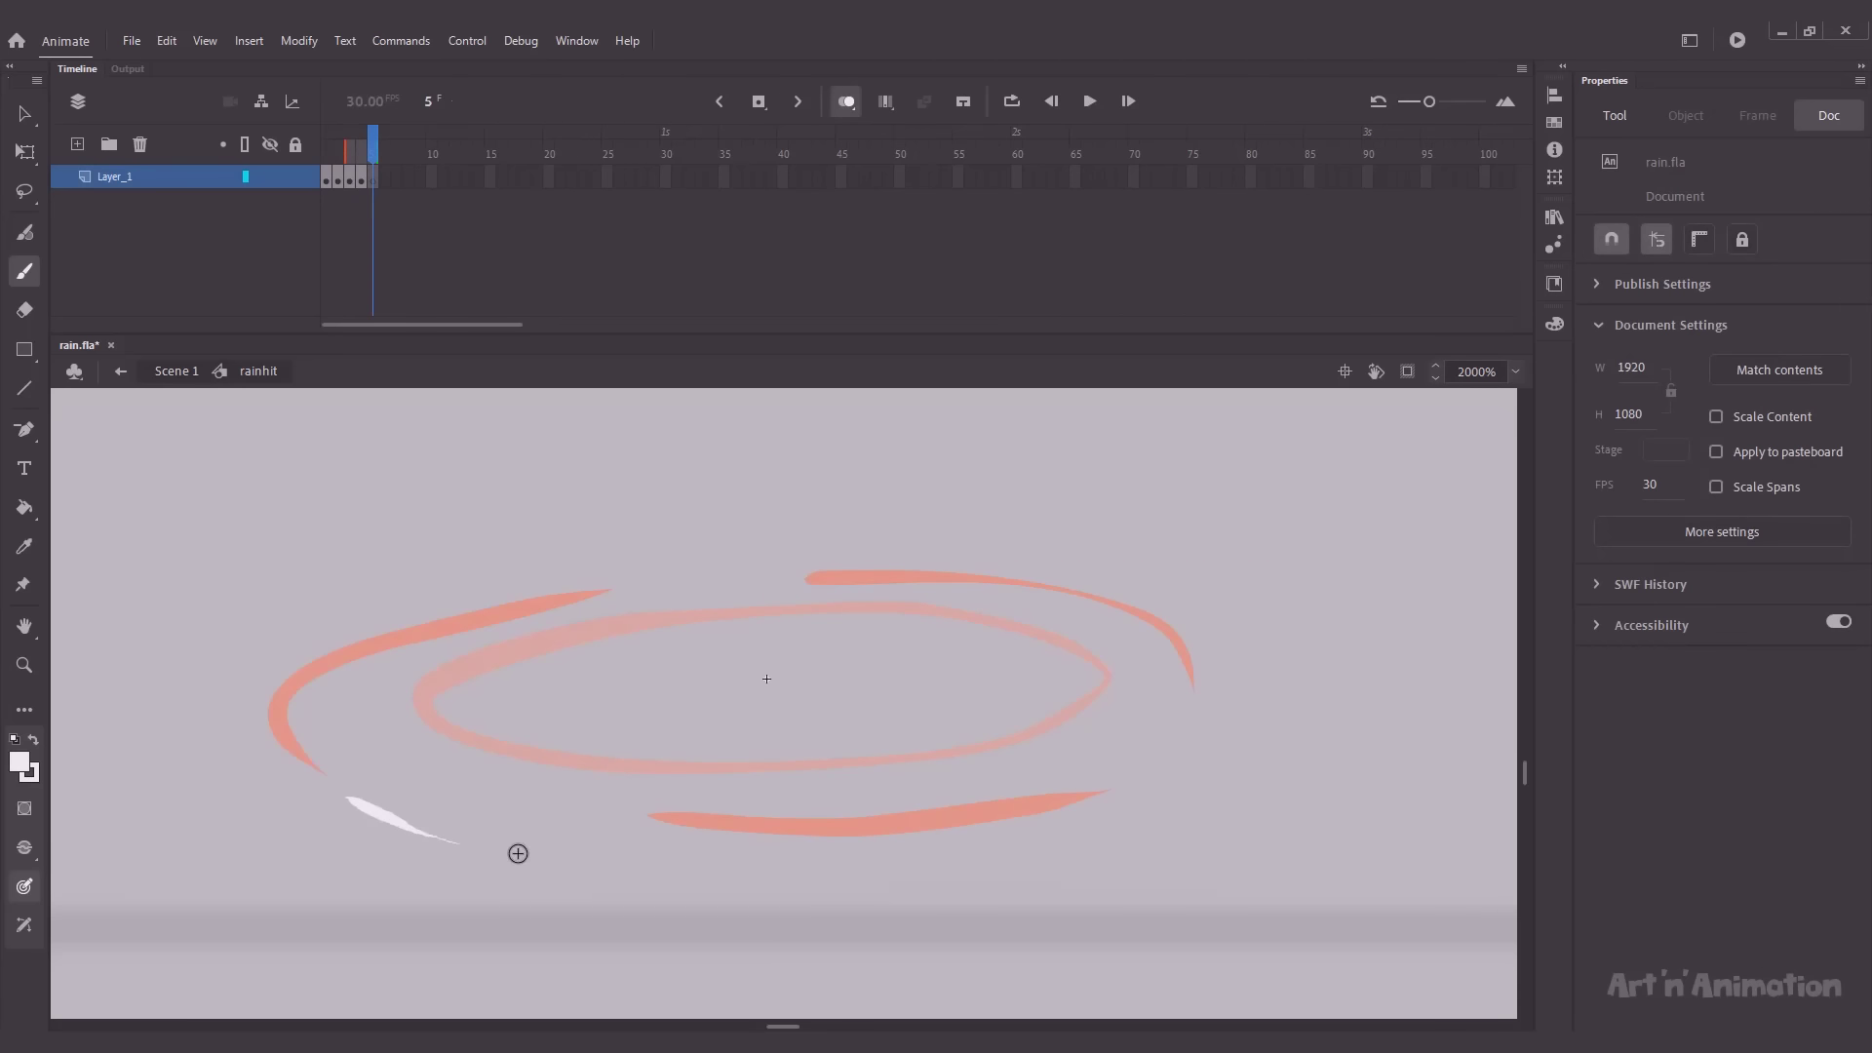
mouse_move(590, 856)
left_mouse_down()
mouse_move(802, 853)
mouse_move(872, 872)
left_mouse_up()
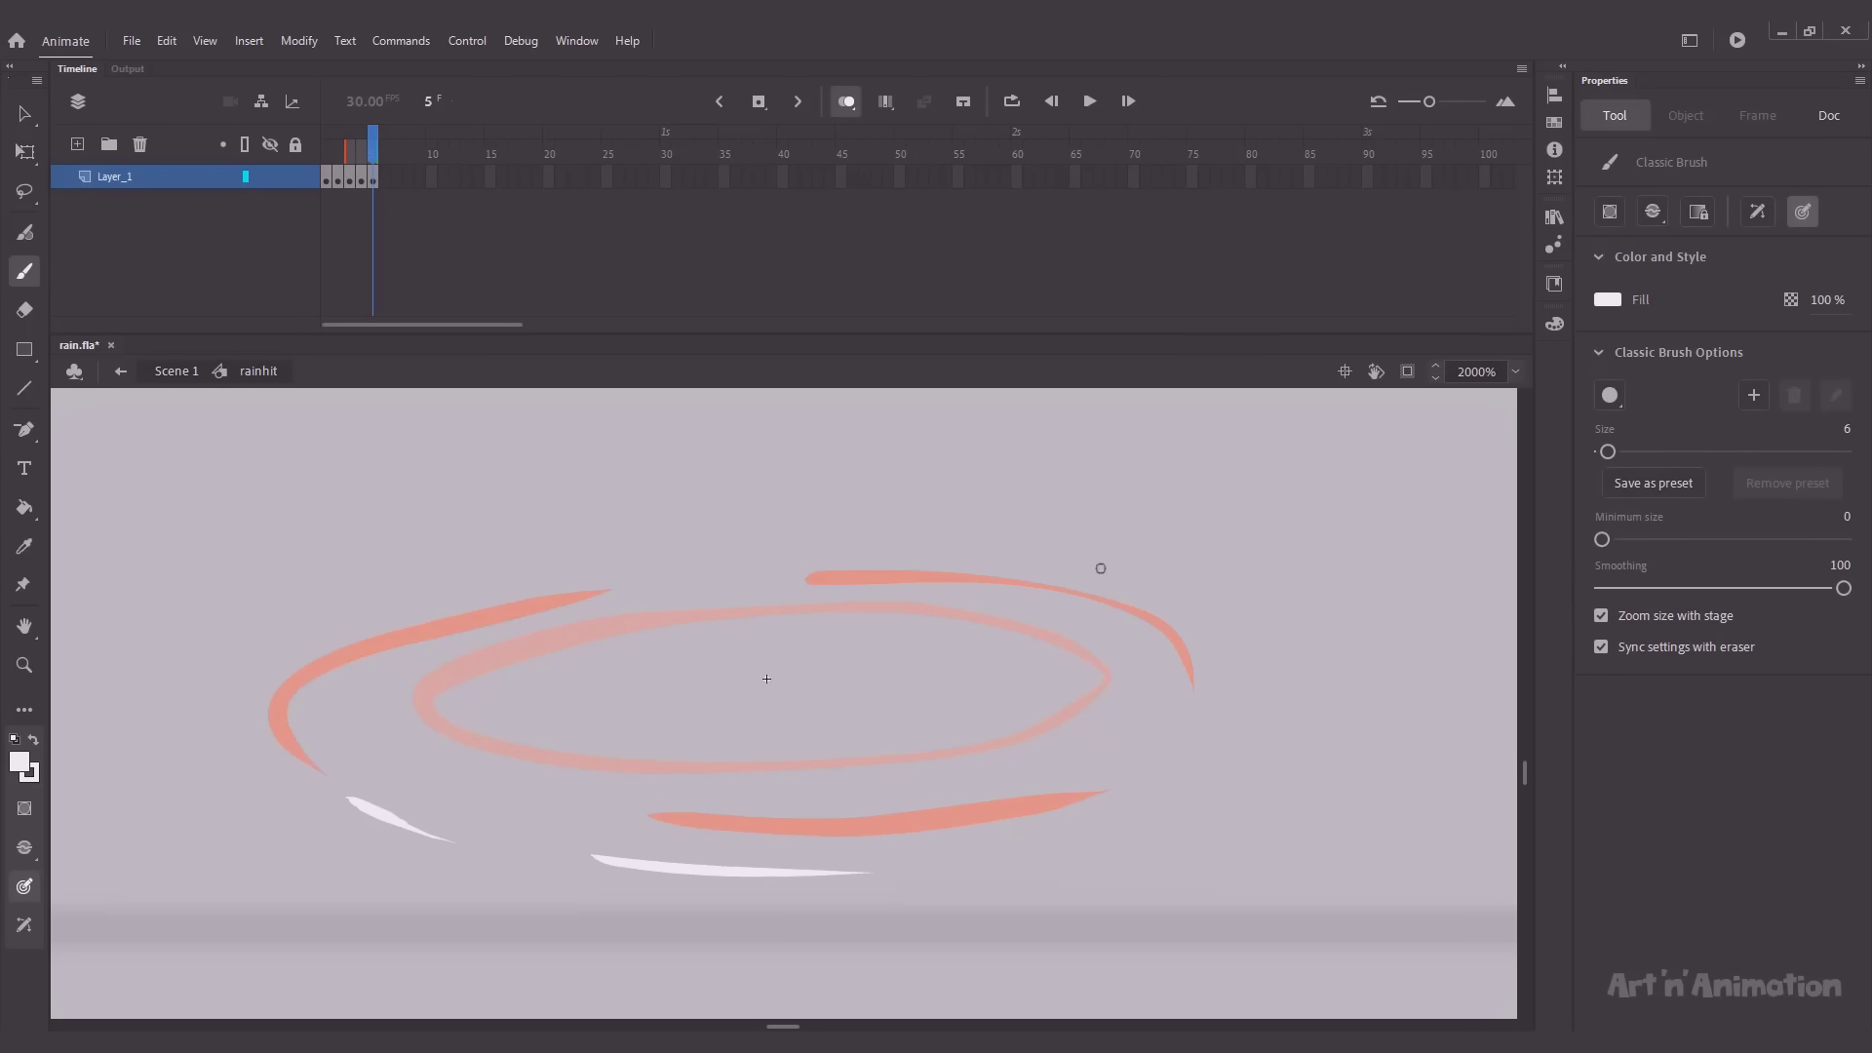
left_click_drag(1096, 567, 1307, 685)
key("ctrl+z")
left_click_drag(1146, 585, 1239, 687)
key("ctrl+z")
left_click_drag(1166, 594, 1257, 799)
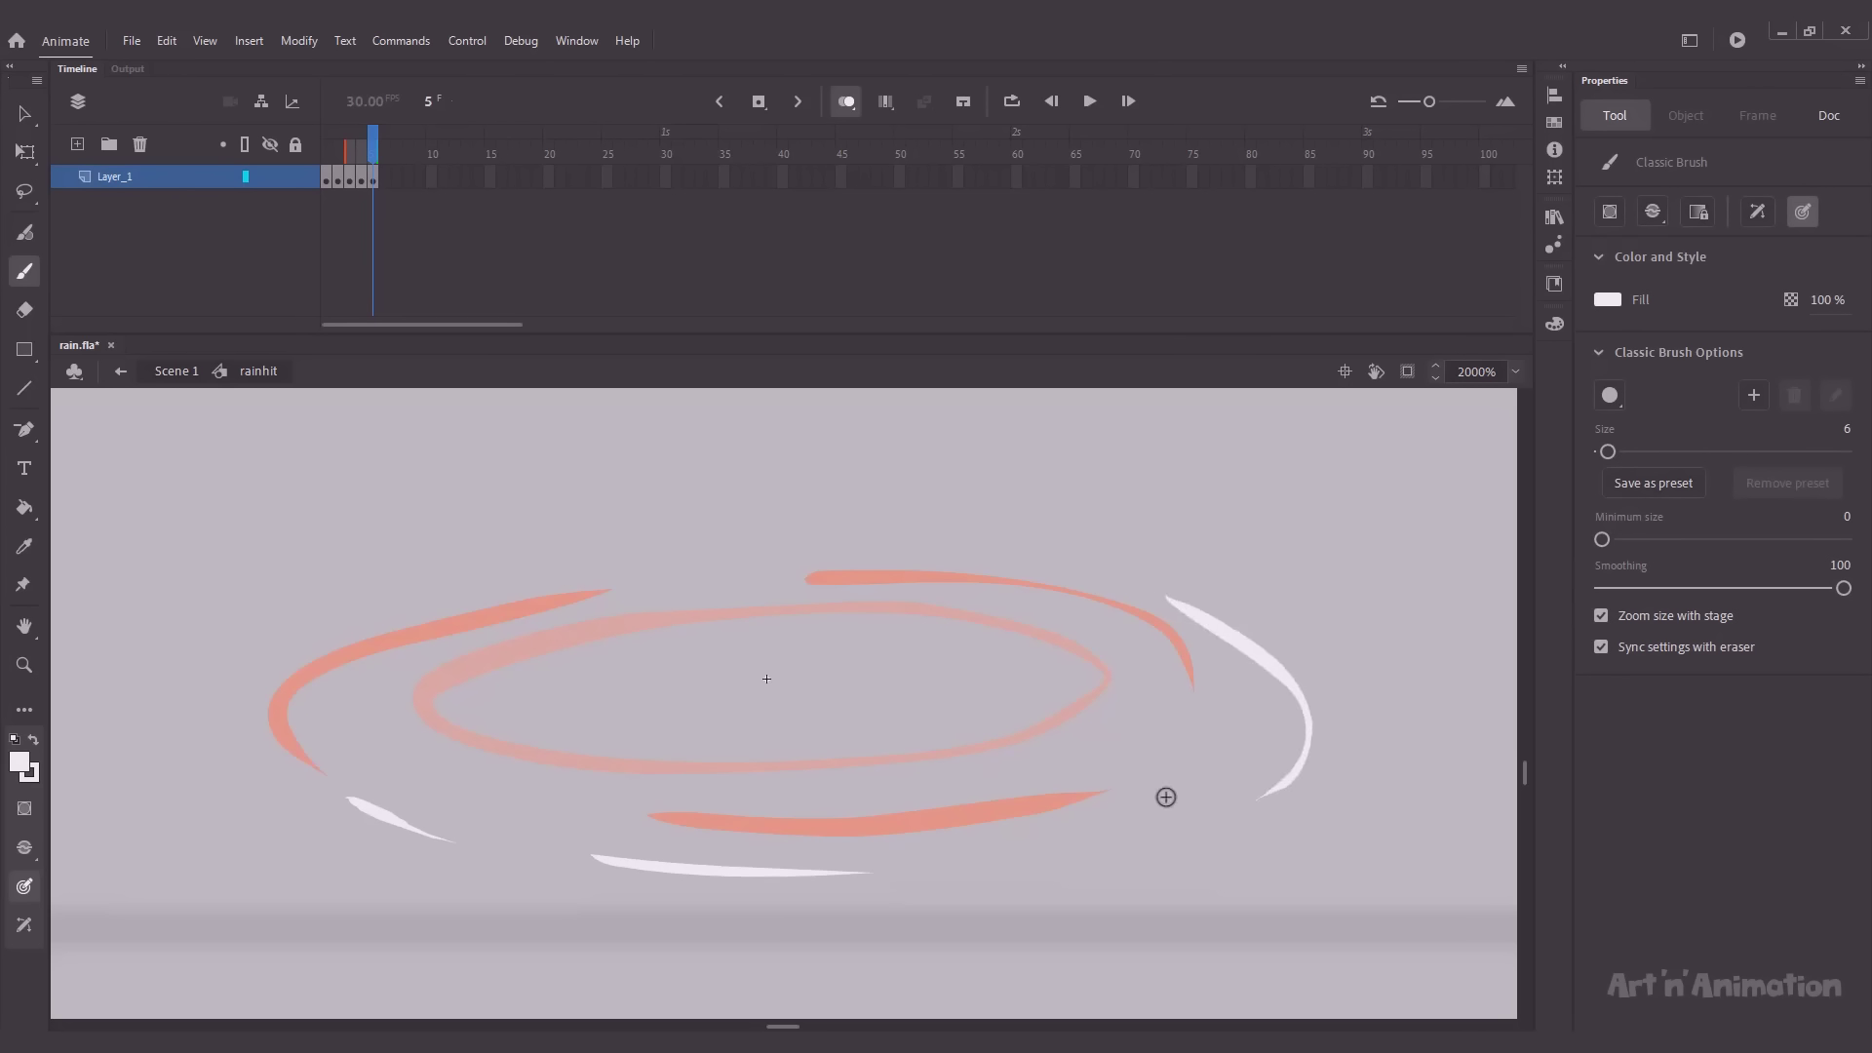
mouse_move(669, 562)
left_mouse_down()
mouse_move(517, 580)
mouse_move(907, 534)
left_mouse_up()
key("ctrl+z")
left_click_drag(365, 618, 230, 694)
key("ctrl+2")
left_click(841, 106)
left_click_drag(377, 153, 415, 166)
Step: Insert a blank keyframe at frame 6 after the ripple drawings and extend the layer to frame 25
key("F7")
left_click(608, 177)
key("F5")
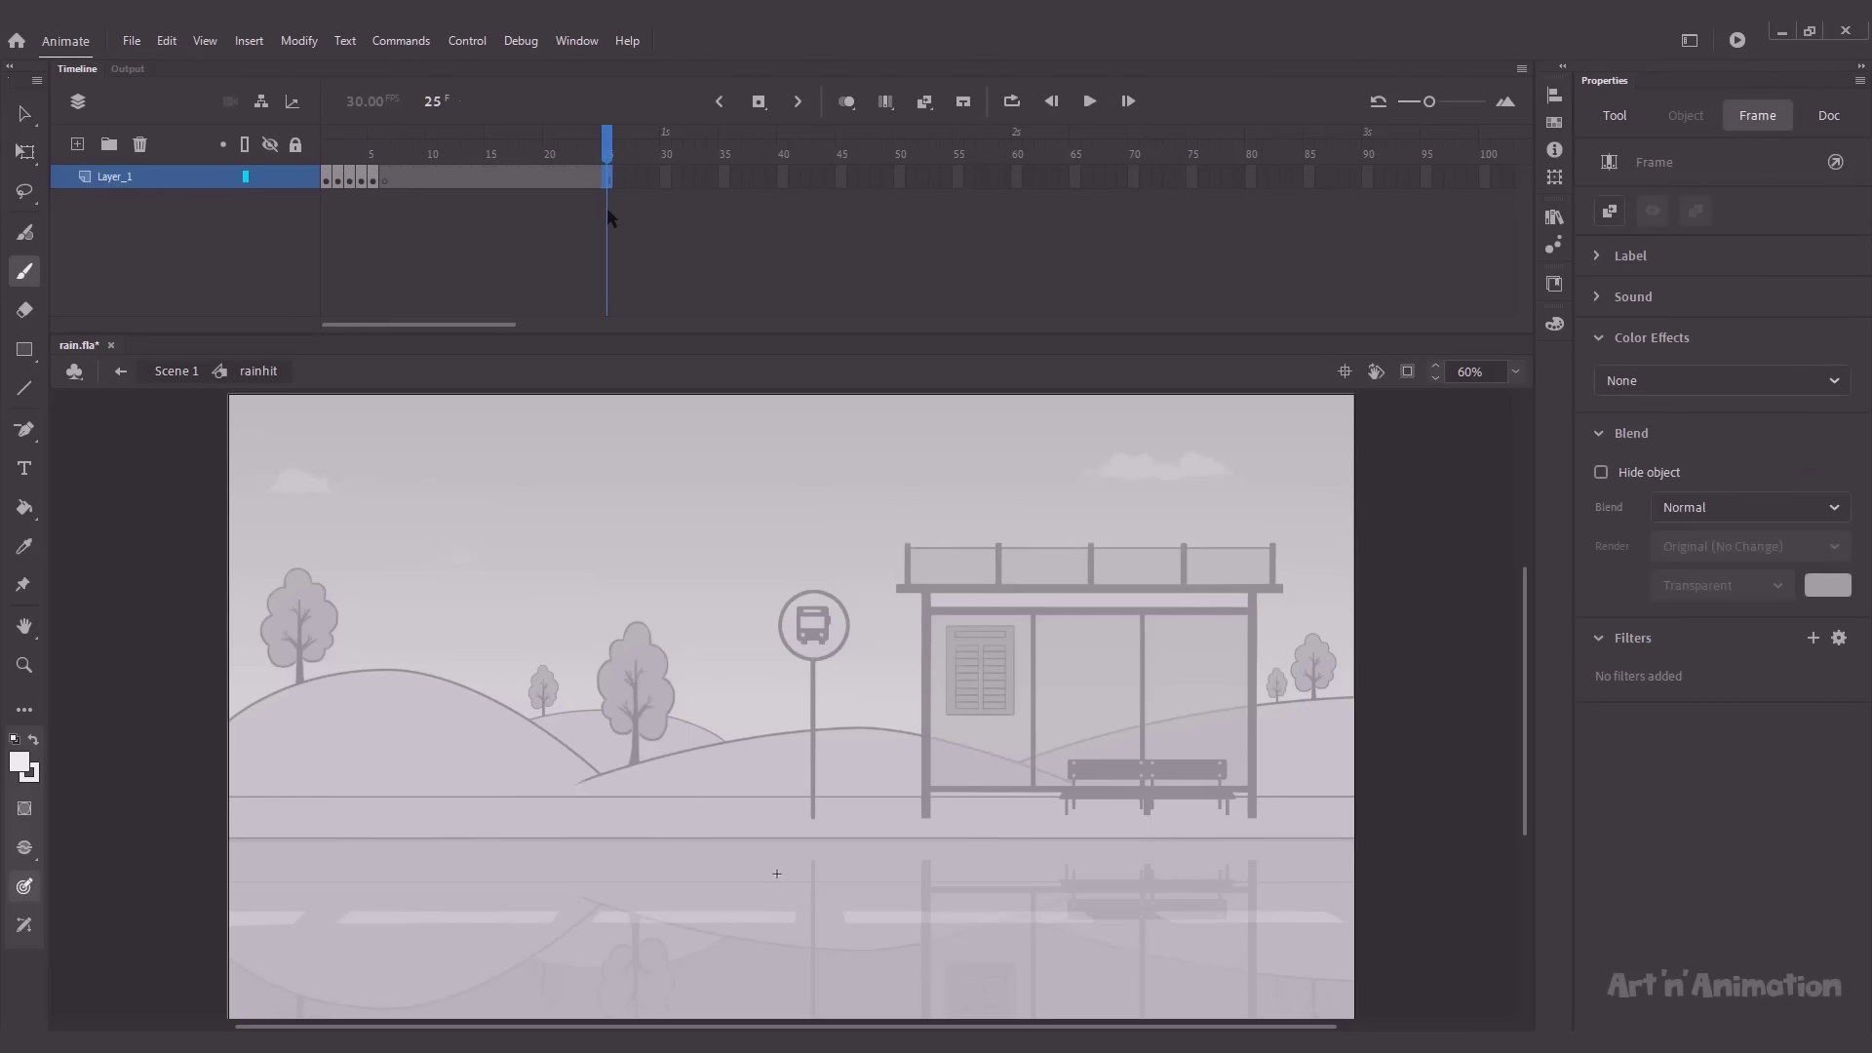
Step: Return to Scene 1 and convert the rainhit instance to a graphic symbol named multiple hits
left_click_drag(606, 153, 325, 170)
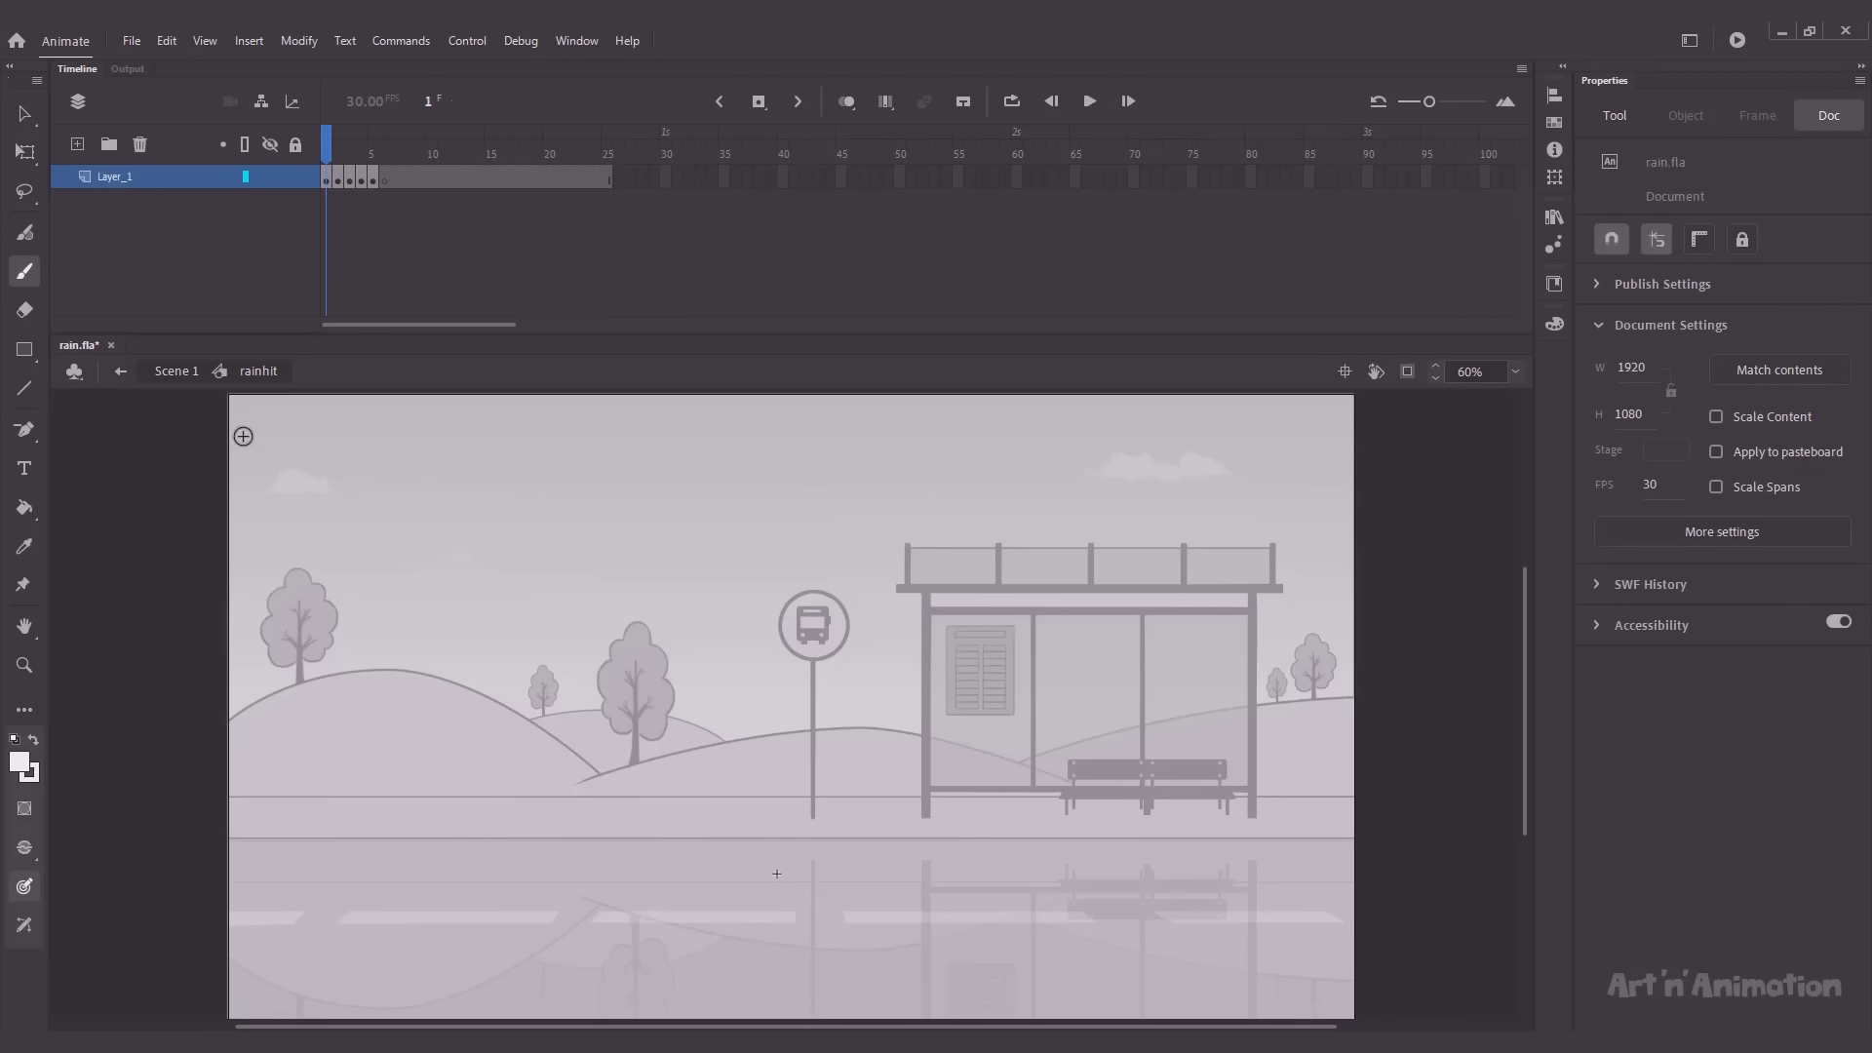
key("v")
left_click(172, 375)
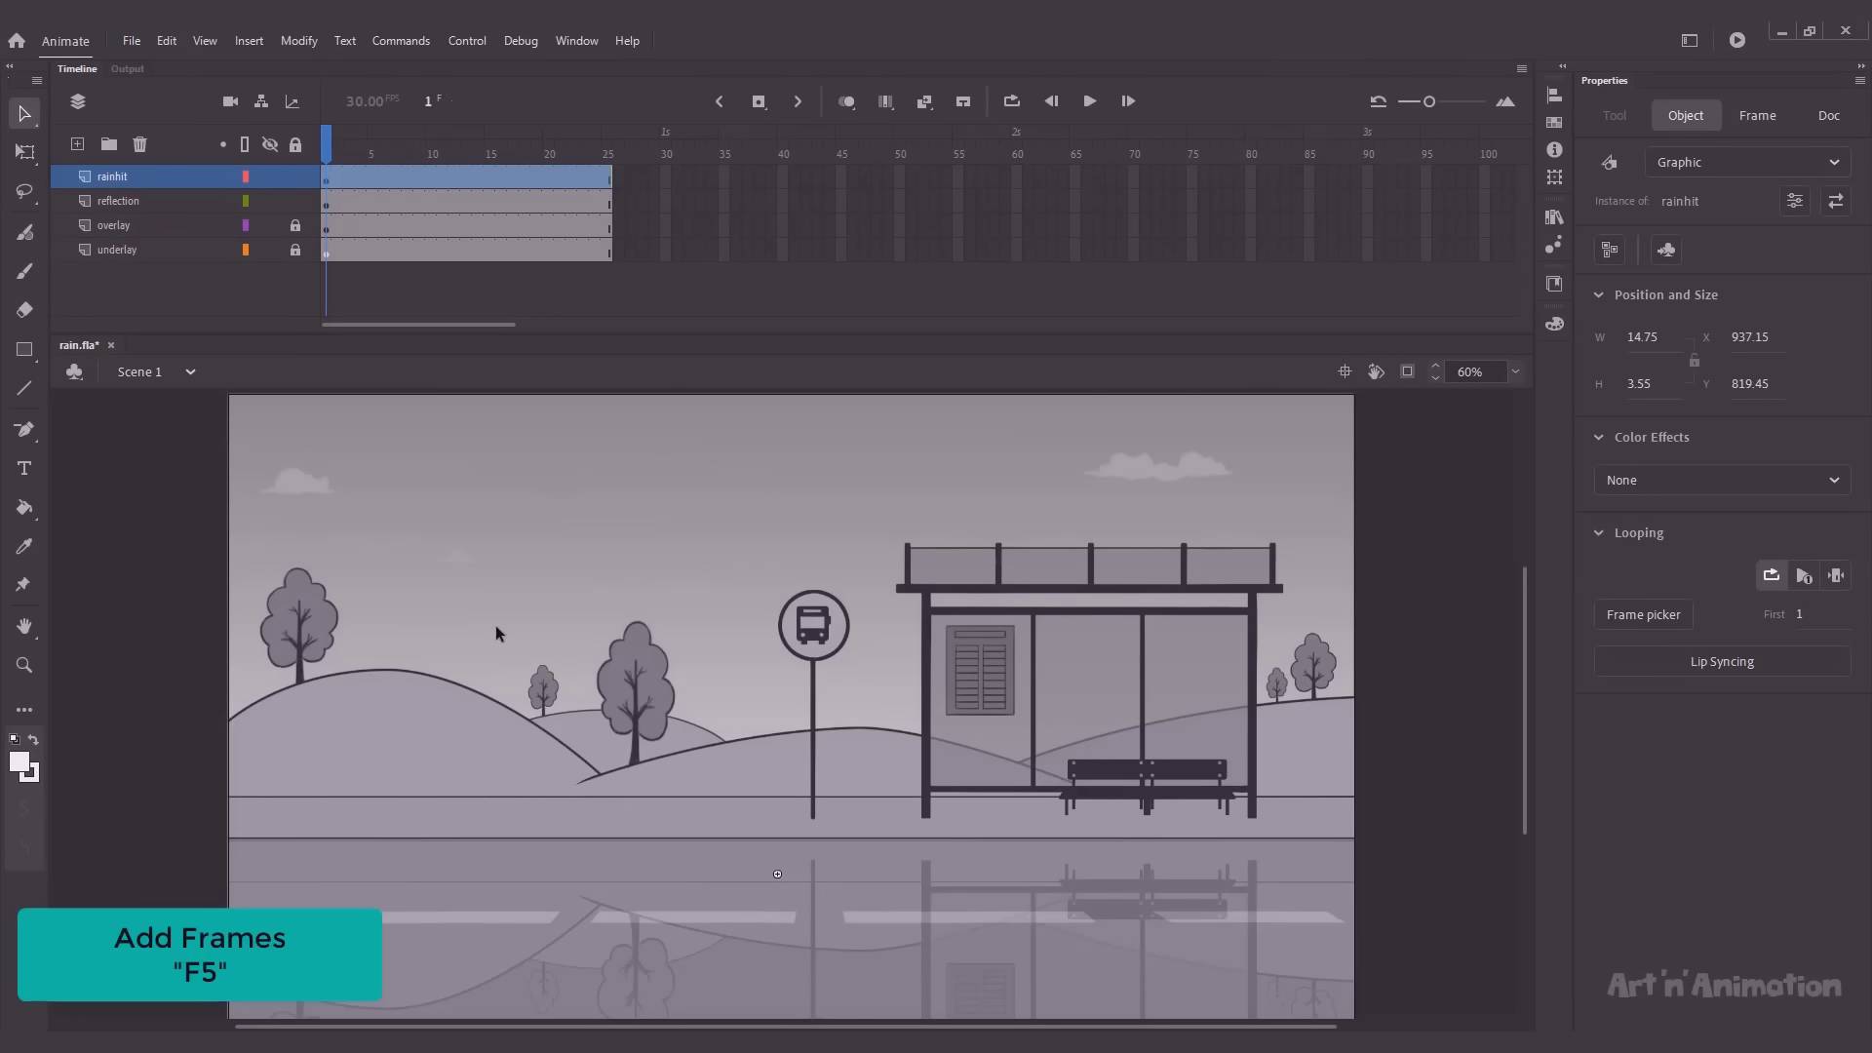
key("z")
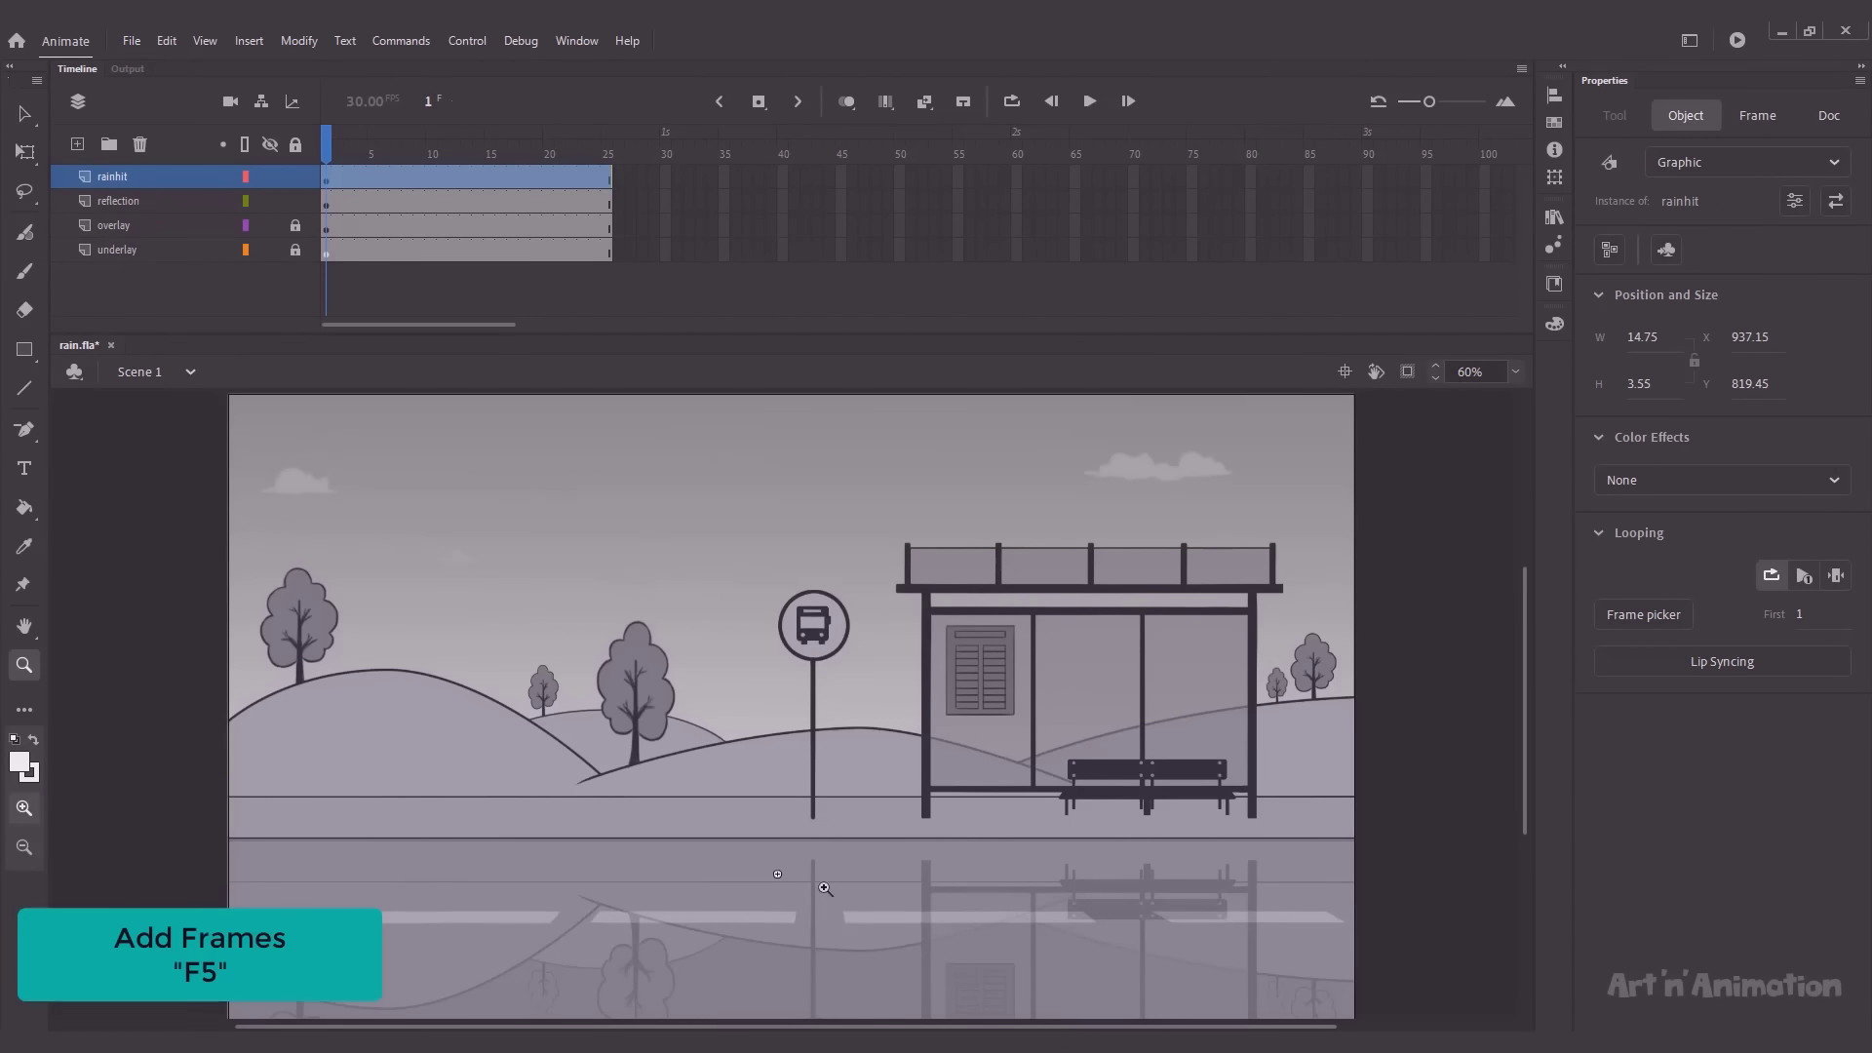
left_click_drag(824, 888, 842, 902)
key("v")
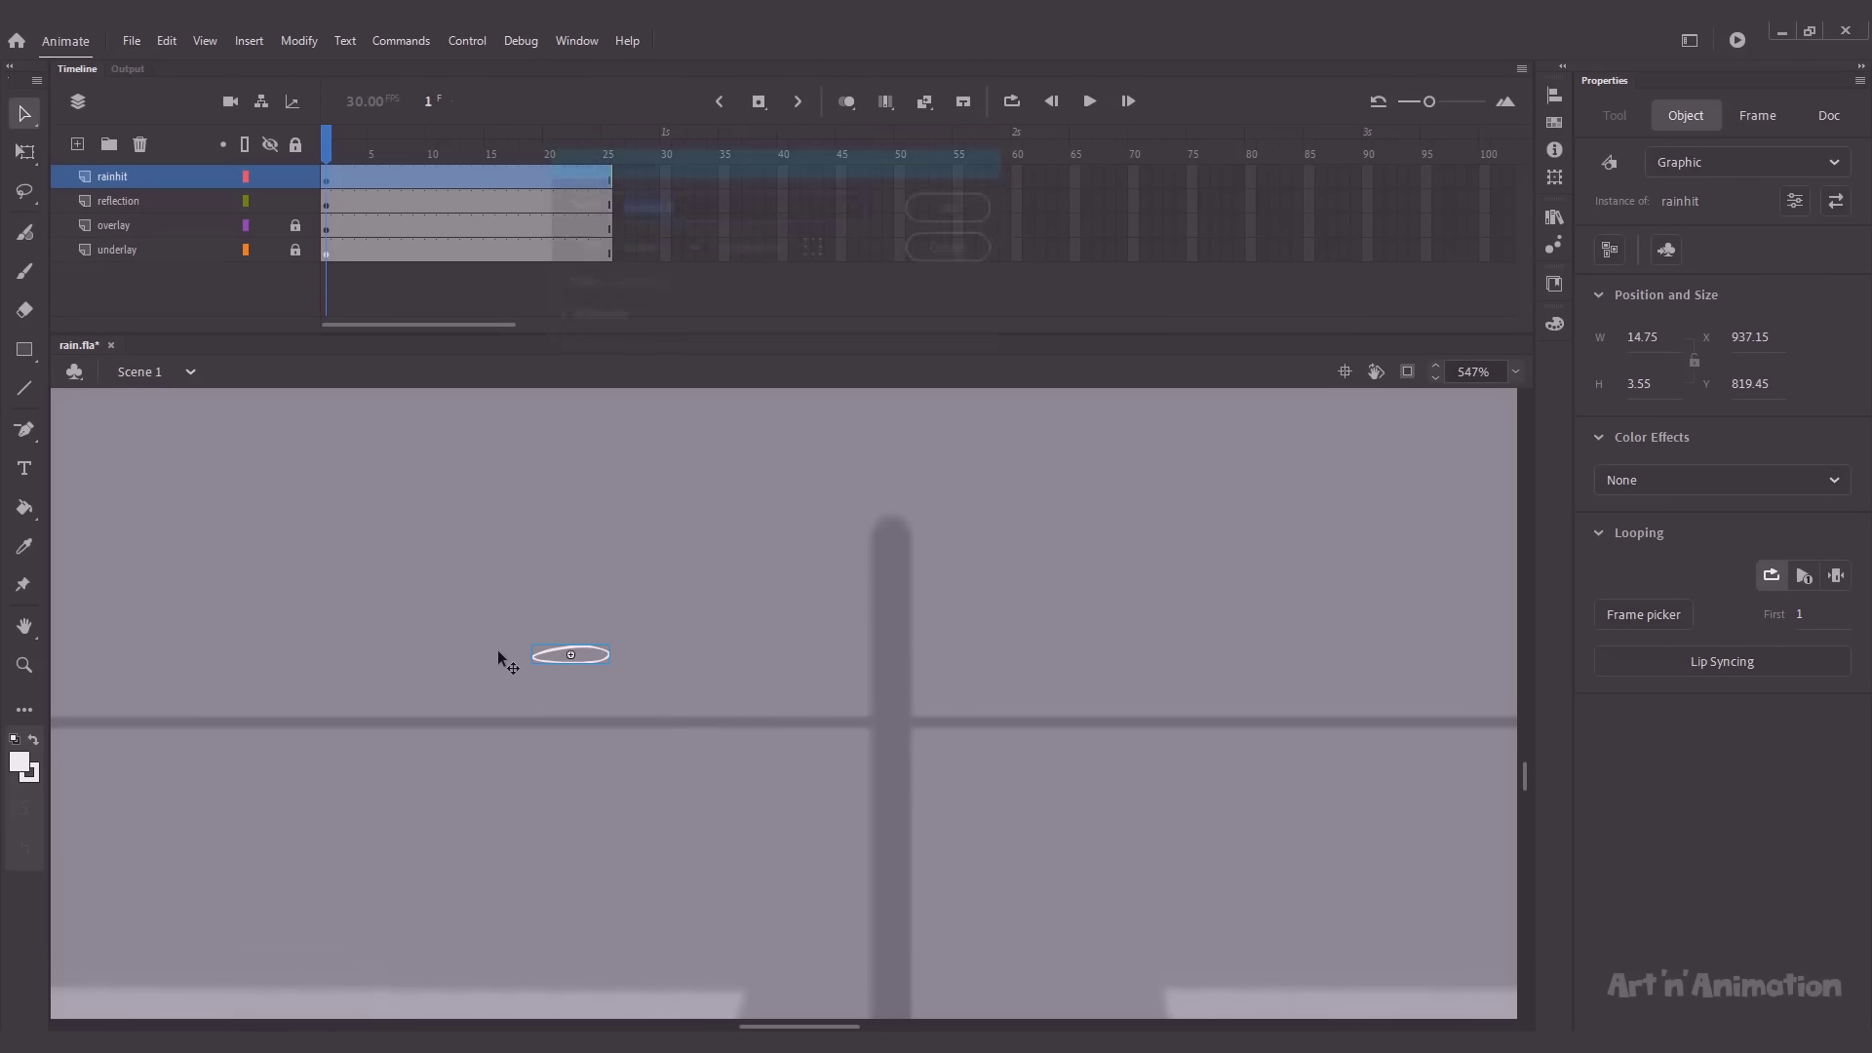
key("F8")
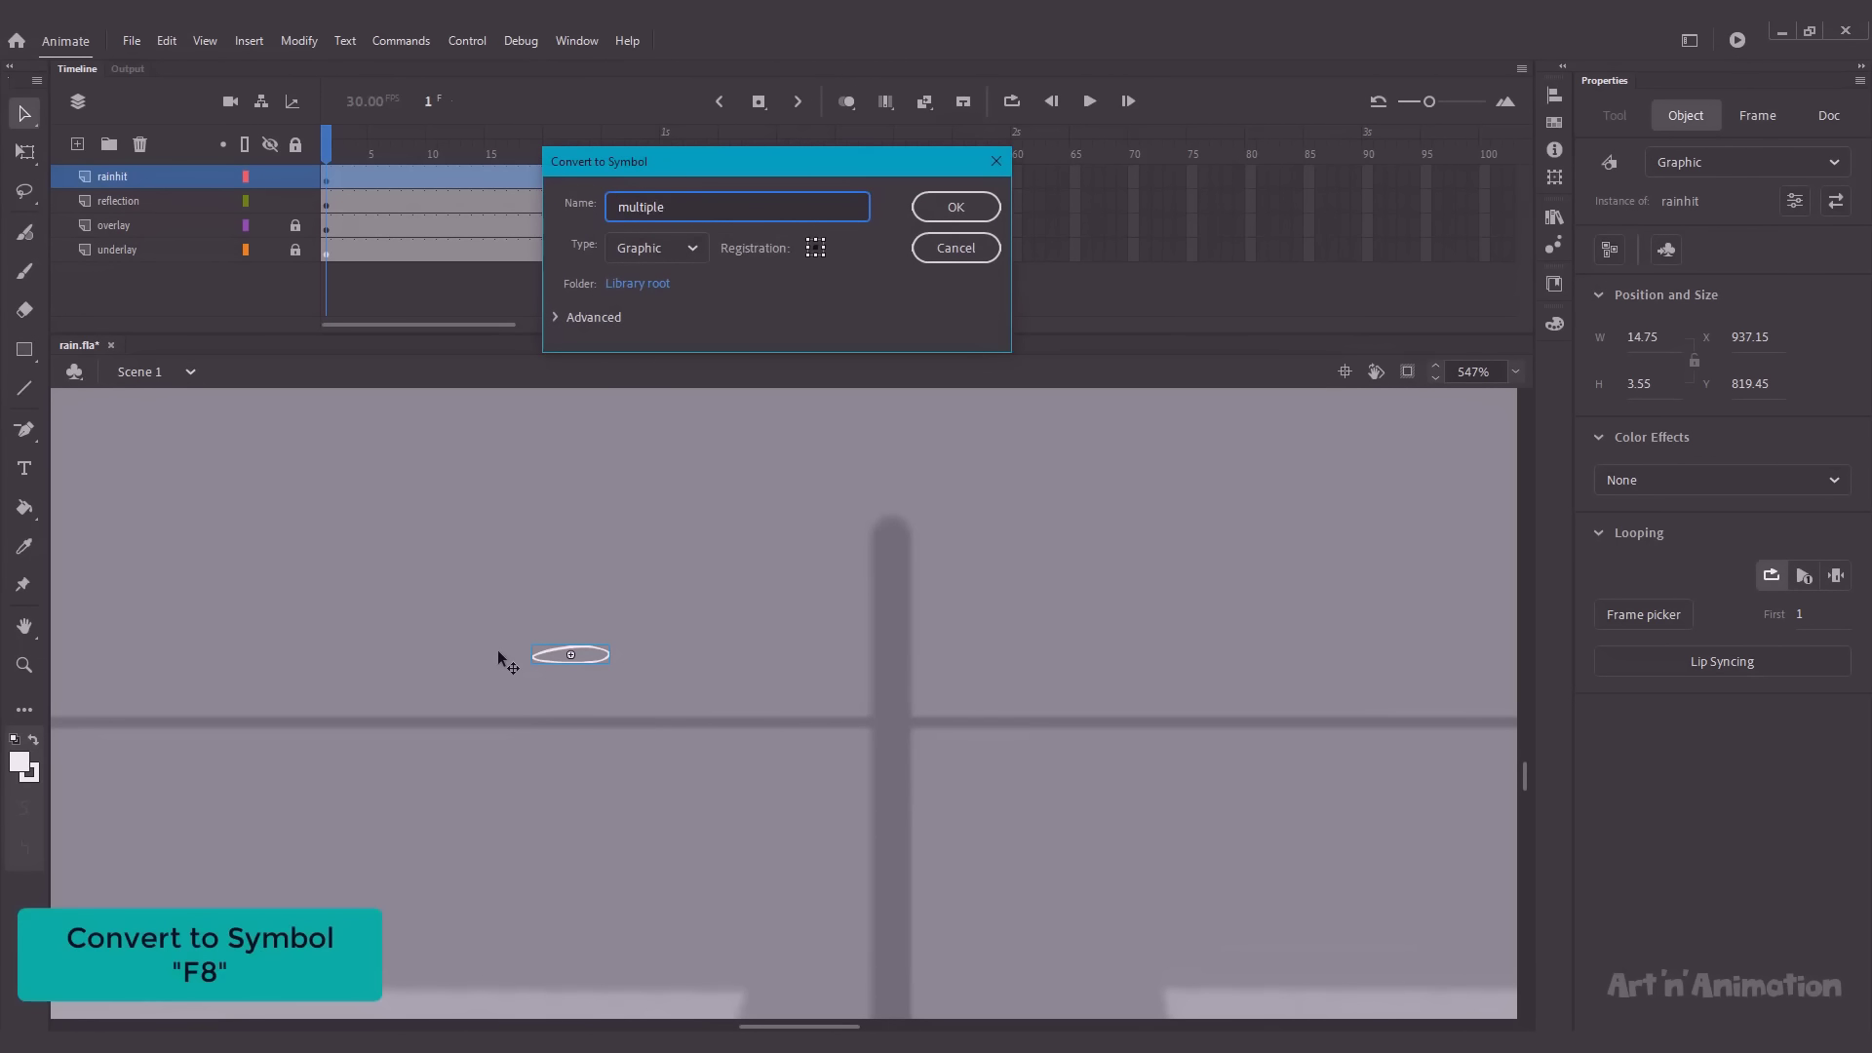
type("s")
key("Return")
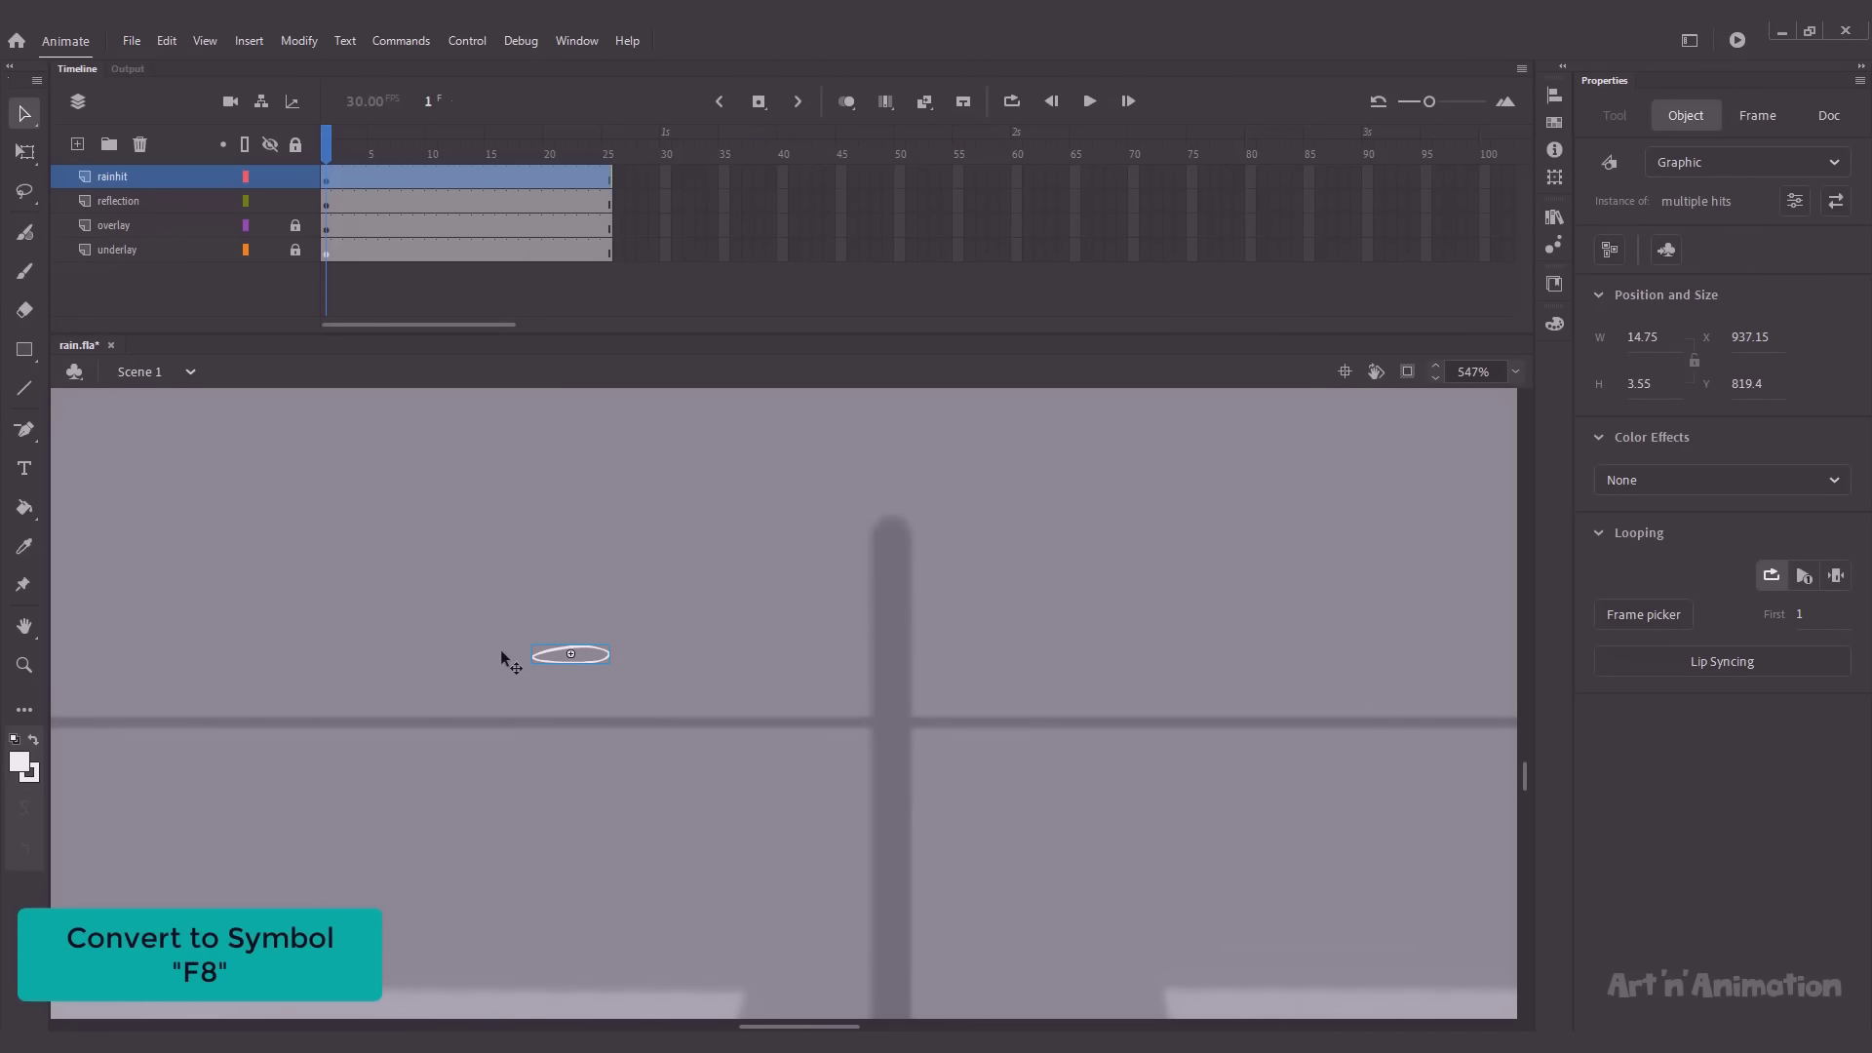
Step: Open the multiple hits symbol for editing and extend its Layer_1 frames to frame 25
double_click(568, 654)
left_click(606, 177)
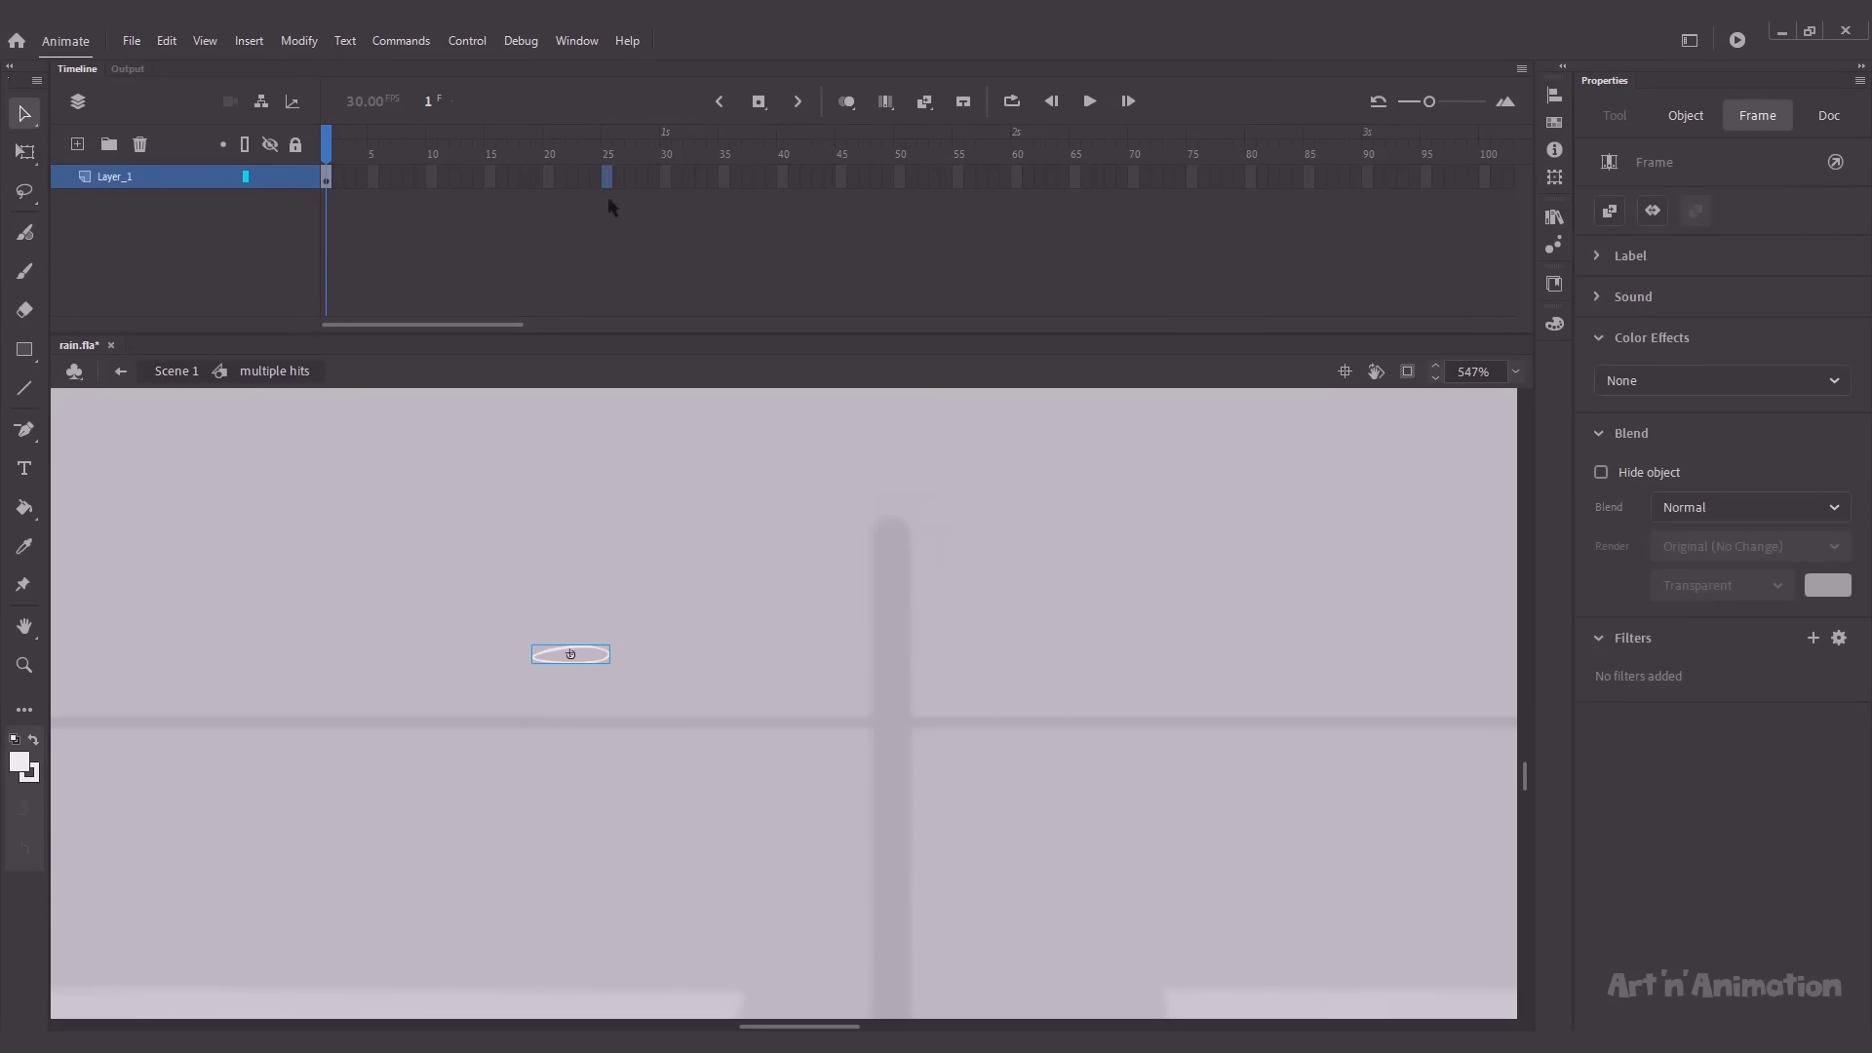
left_click(725, 640)
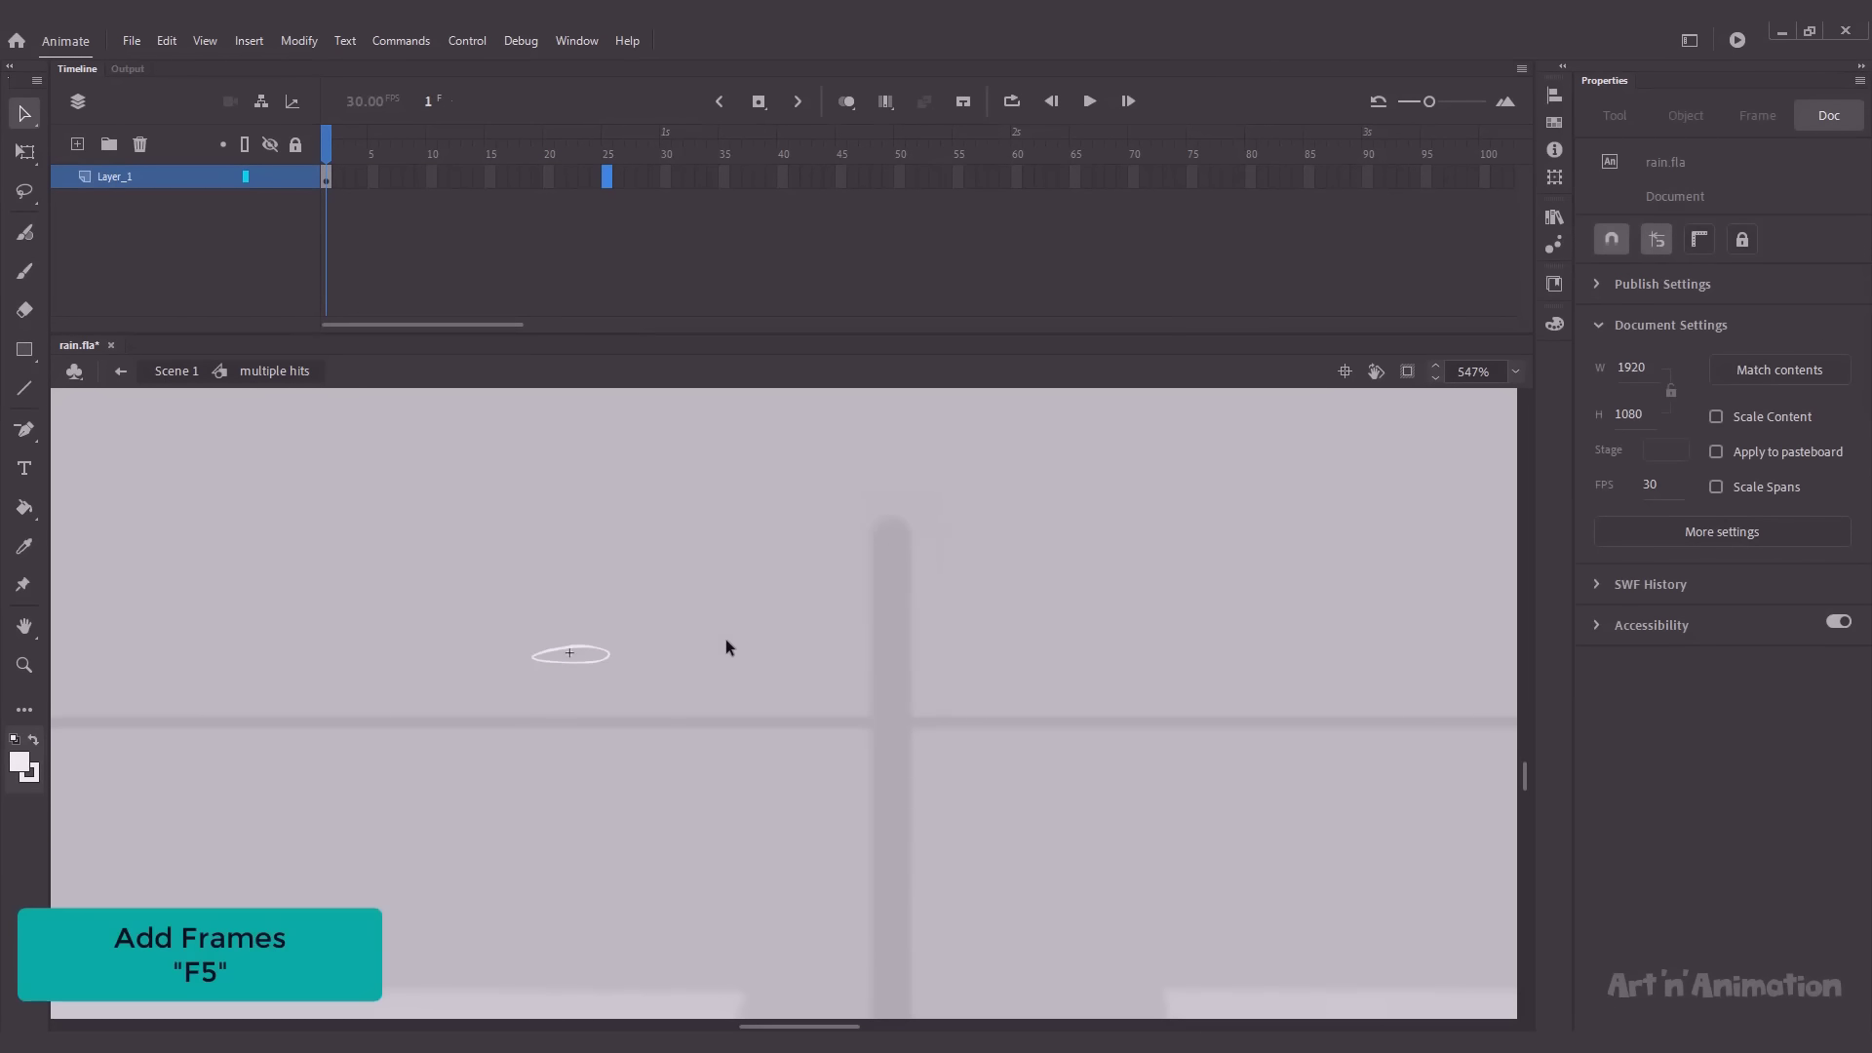
key("F5")
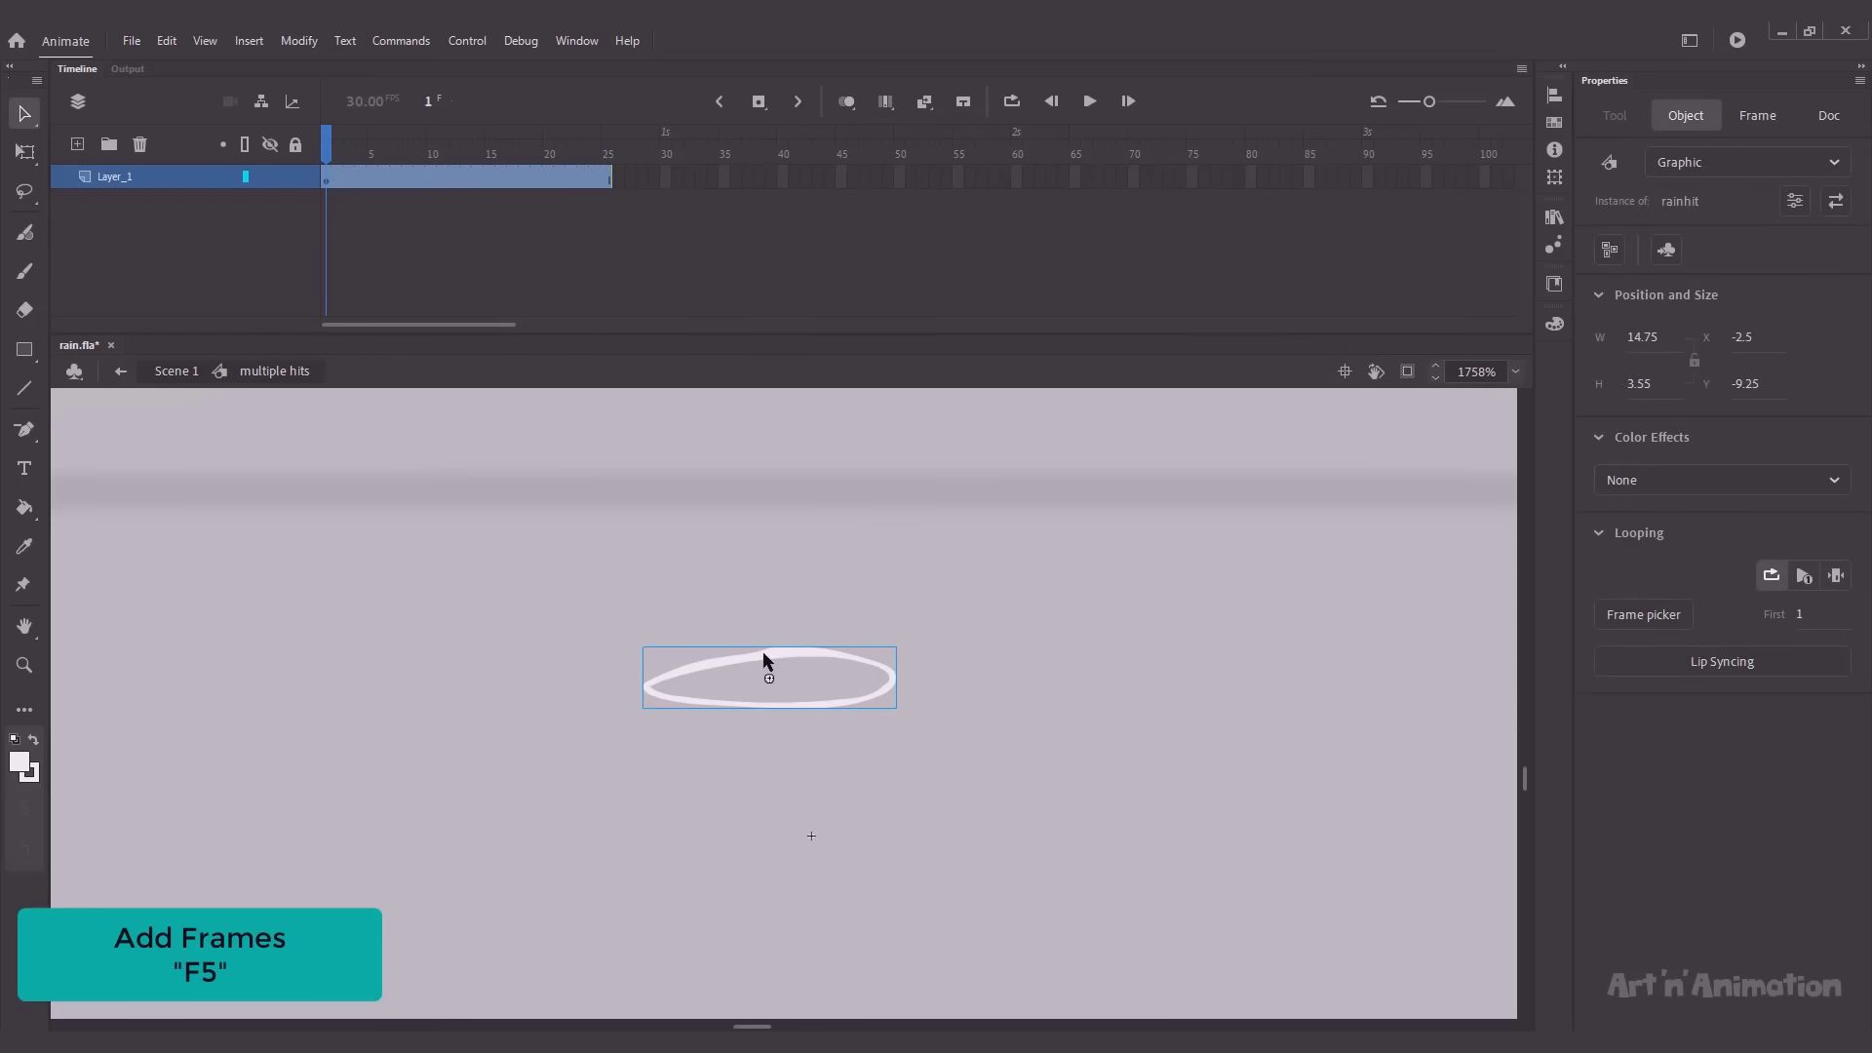
Step: Add a new layer, paste the rainhit instance in place and move both overlapping ripples up and to the left
left_click(77, 144)
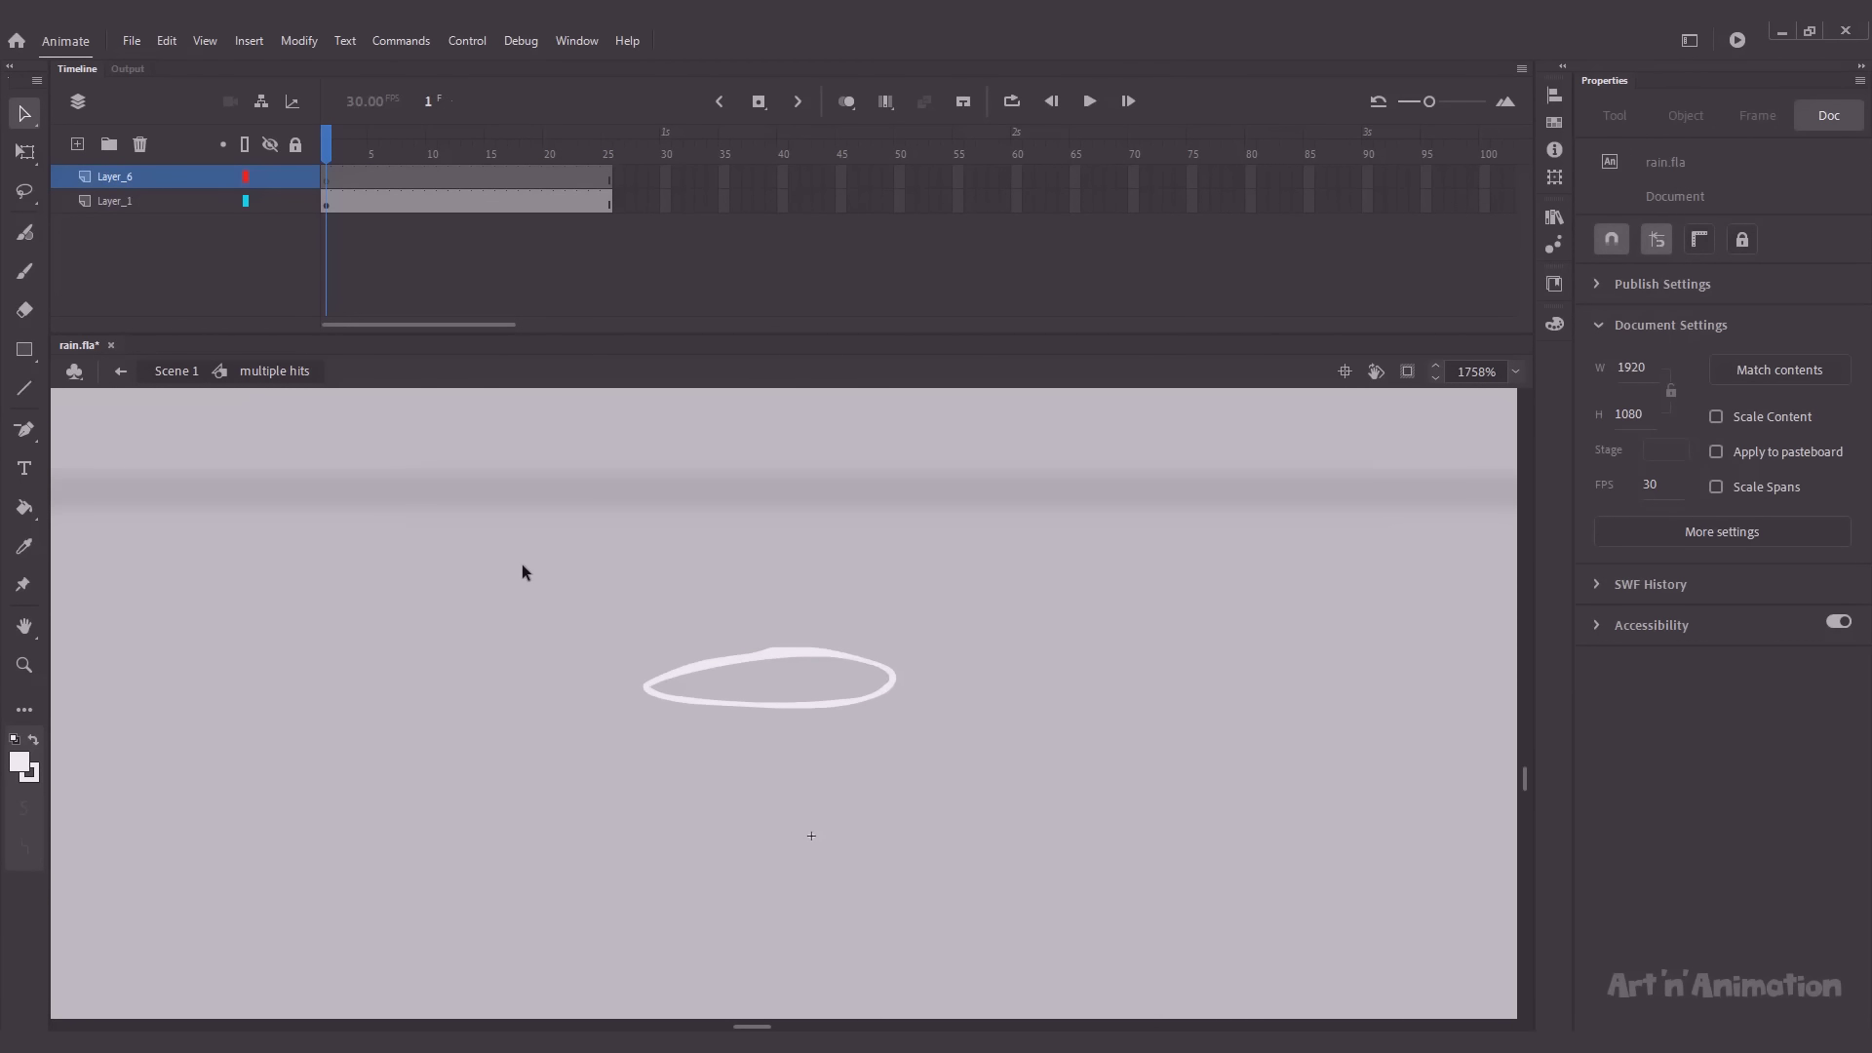
key("ctrl+shift+v")
left_click_drag(763, 675, 406, 562)
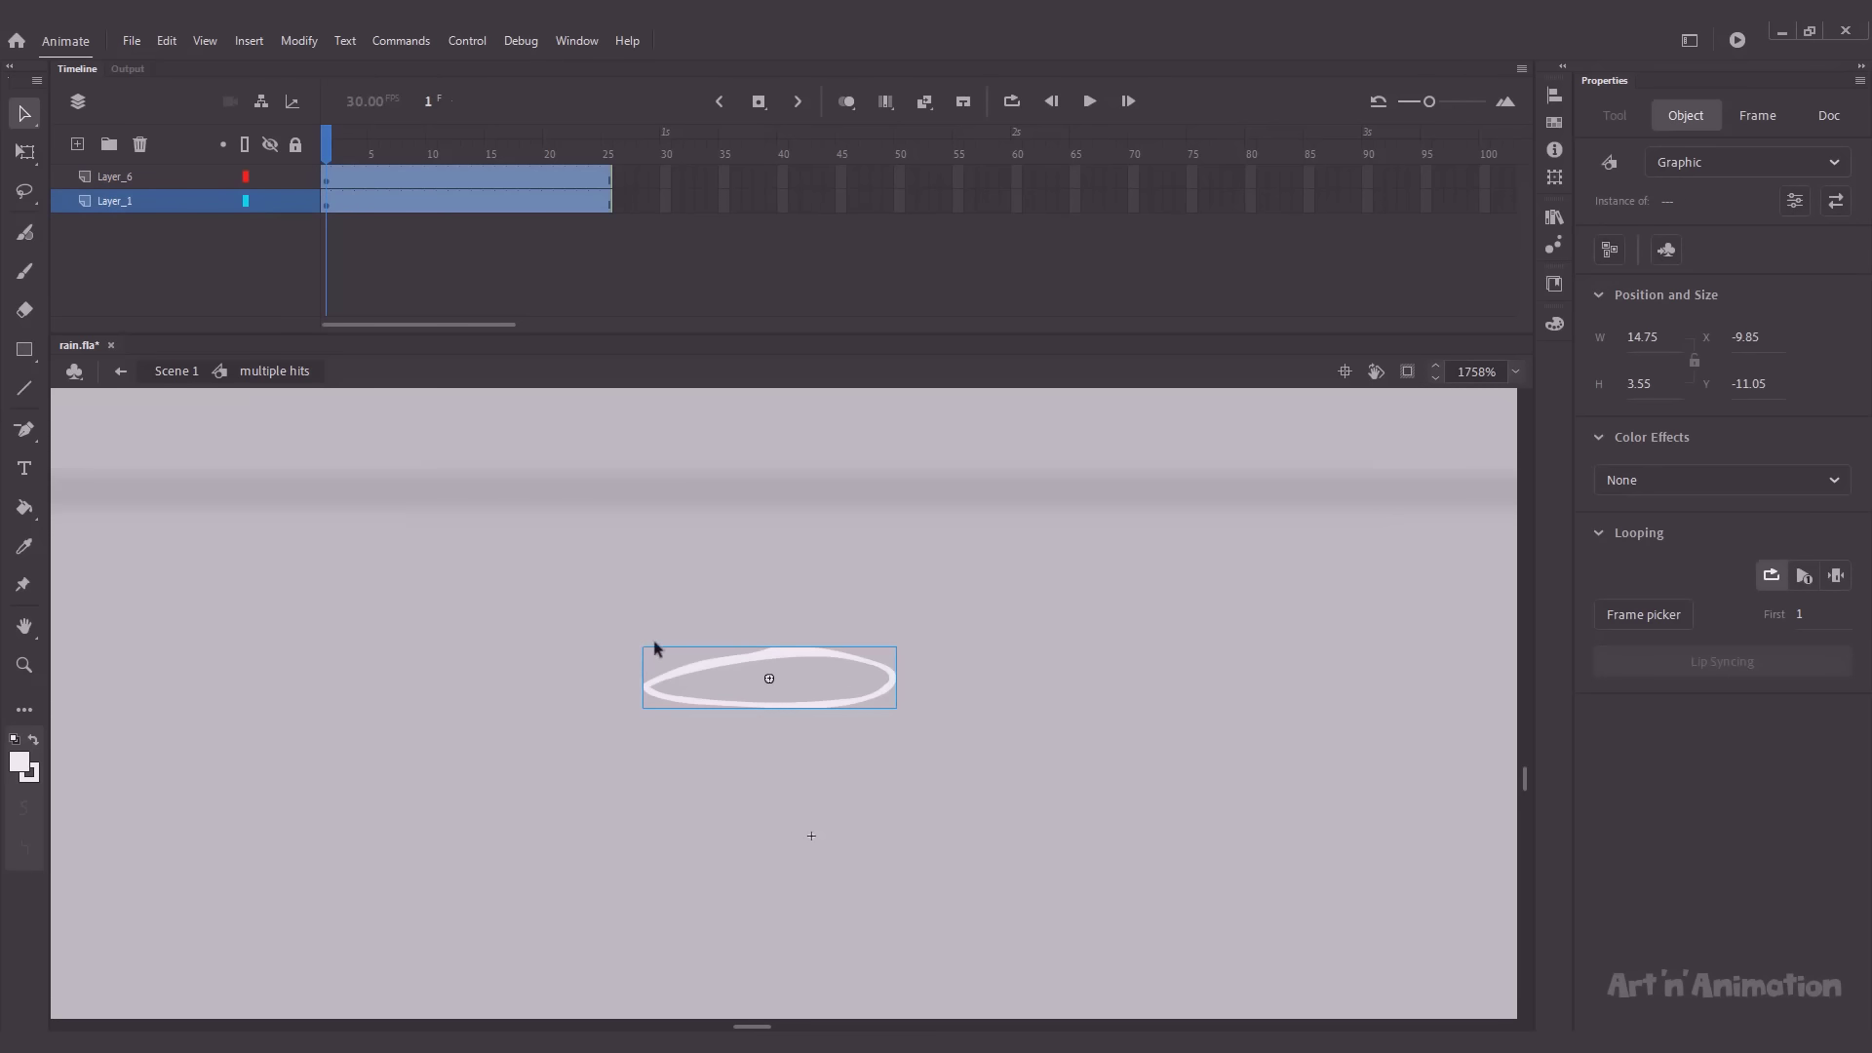
left_click_drag(762, 676, 410, 554)
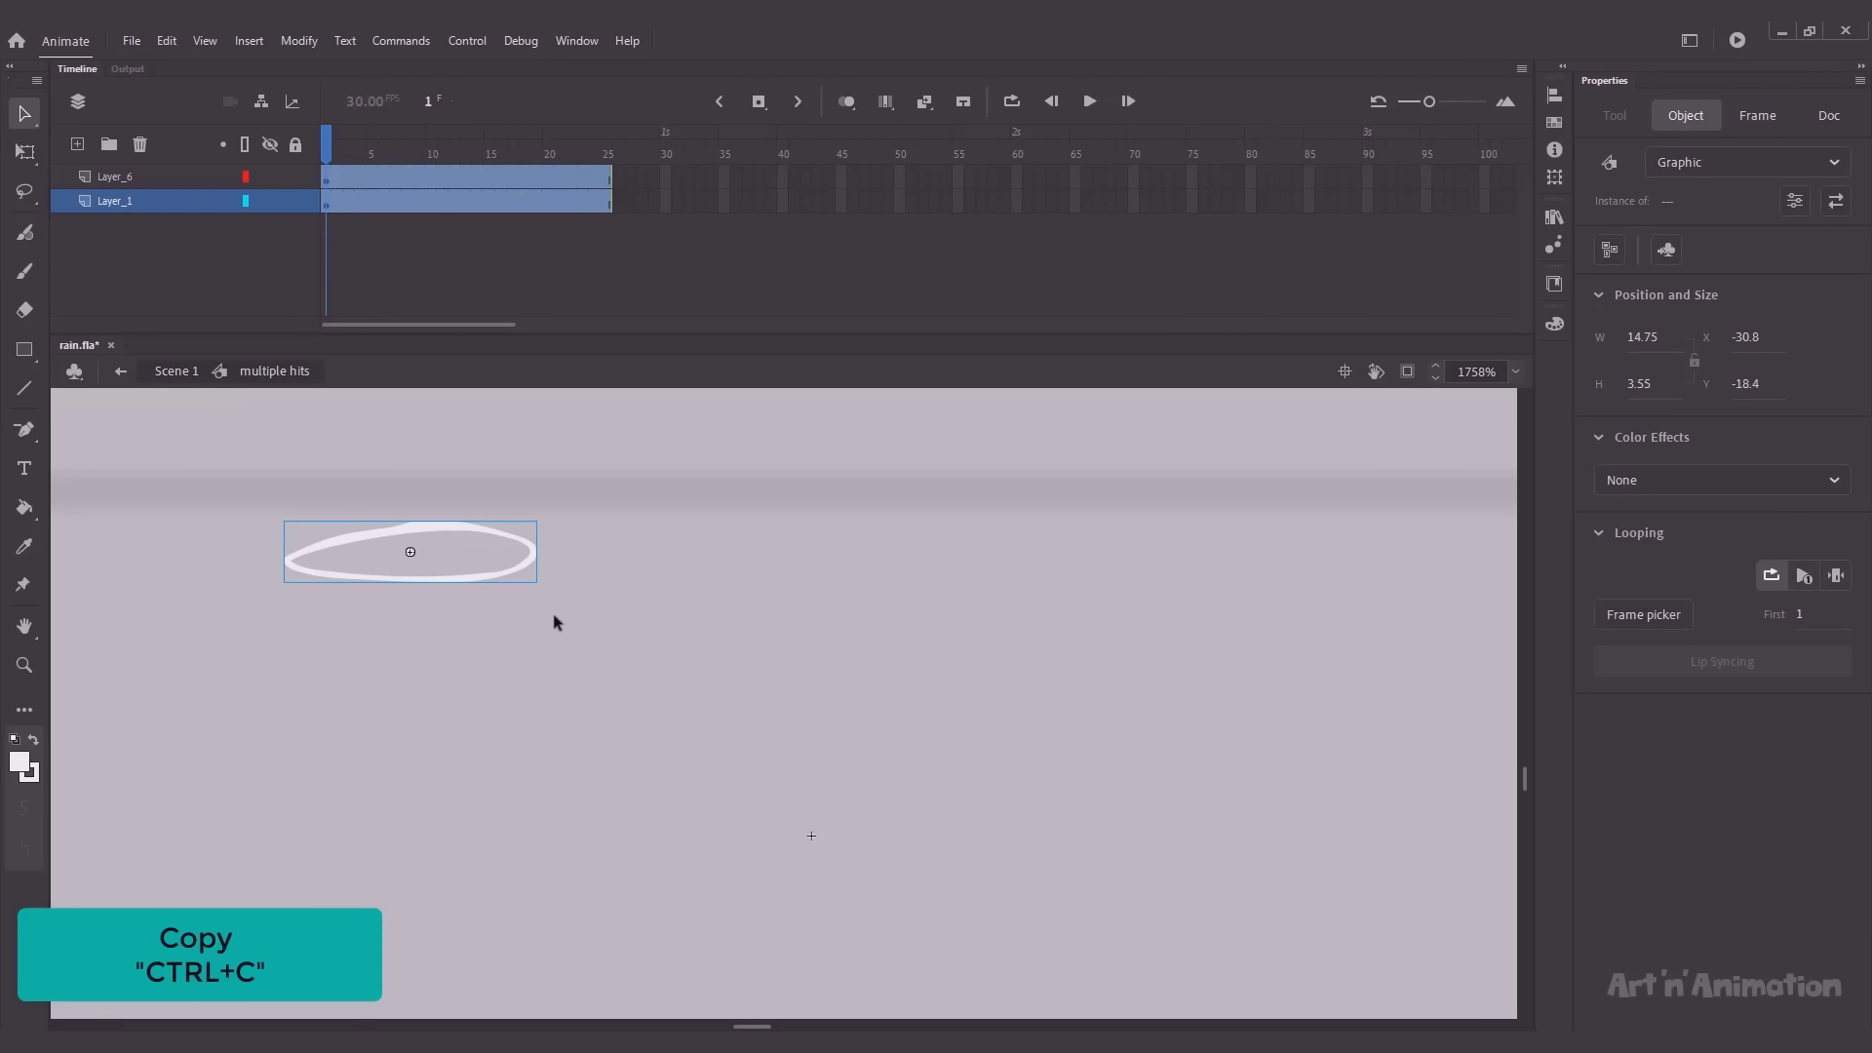
Step: Lock Layer_1 and move the Layer_6 rainhit instance away from the original to about X -0.3, Y -12
left_click(582, 629)
left_click(459, 581)
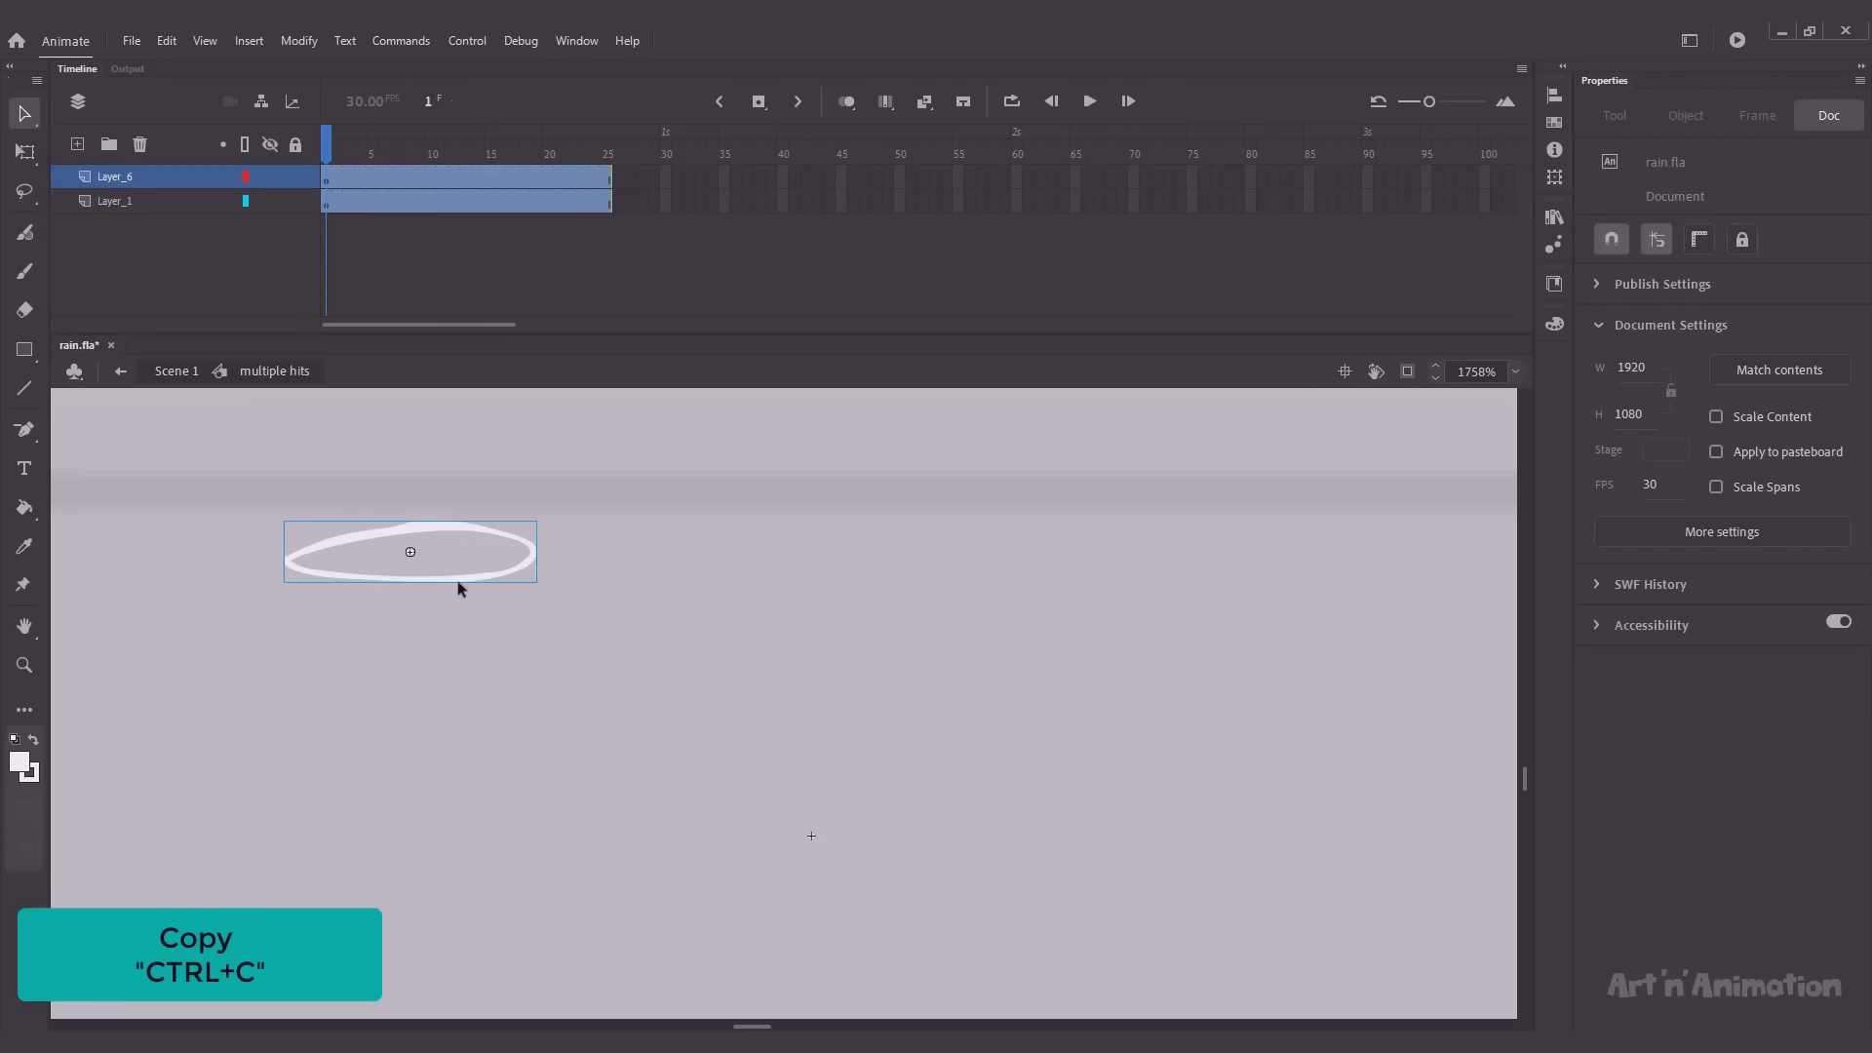
left_click(640, 655)
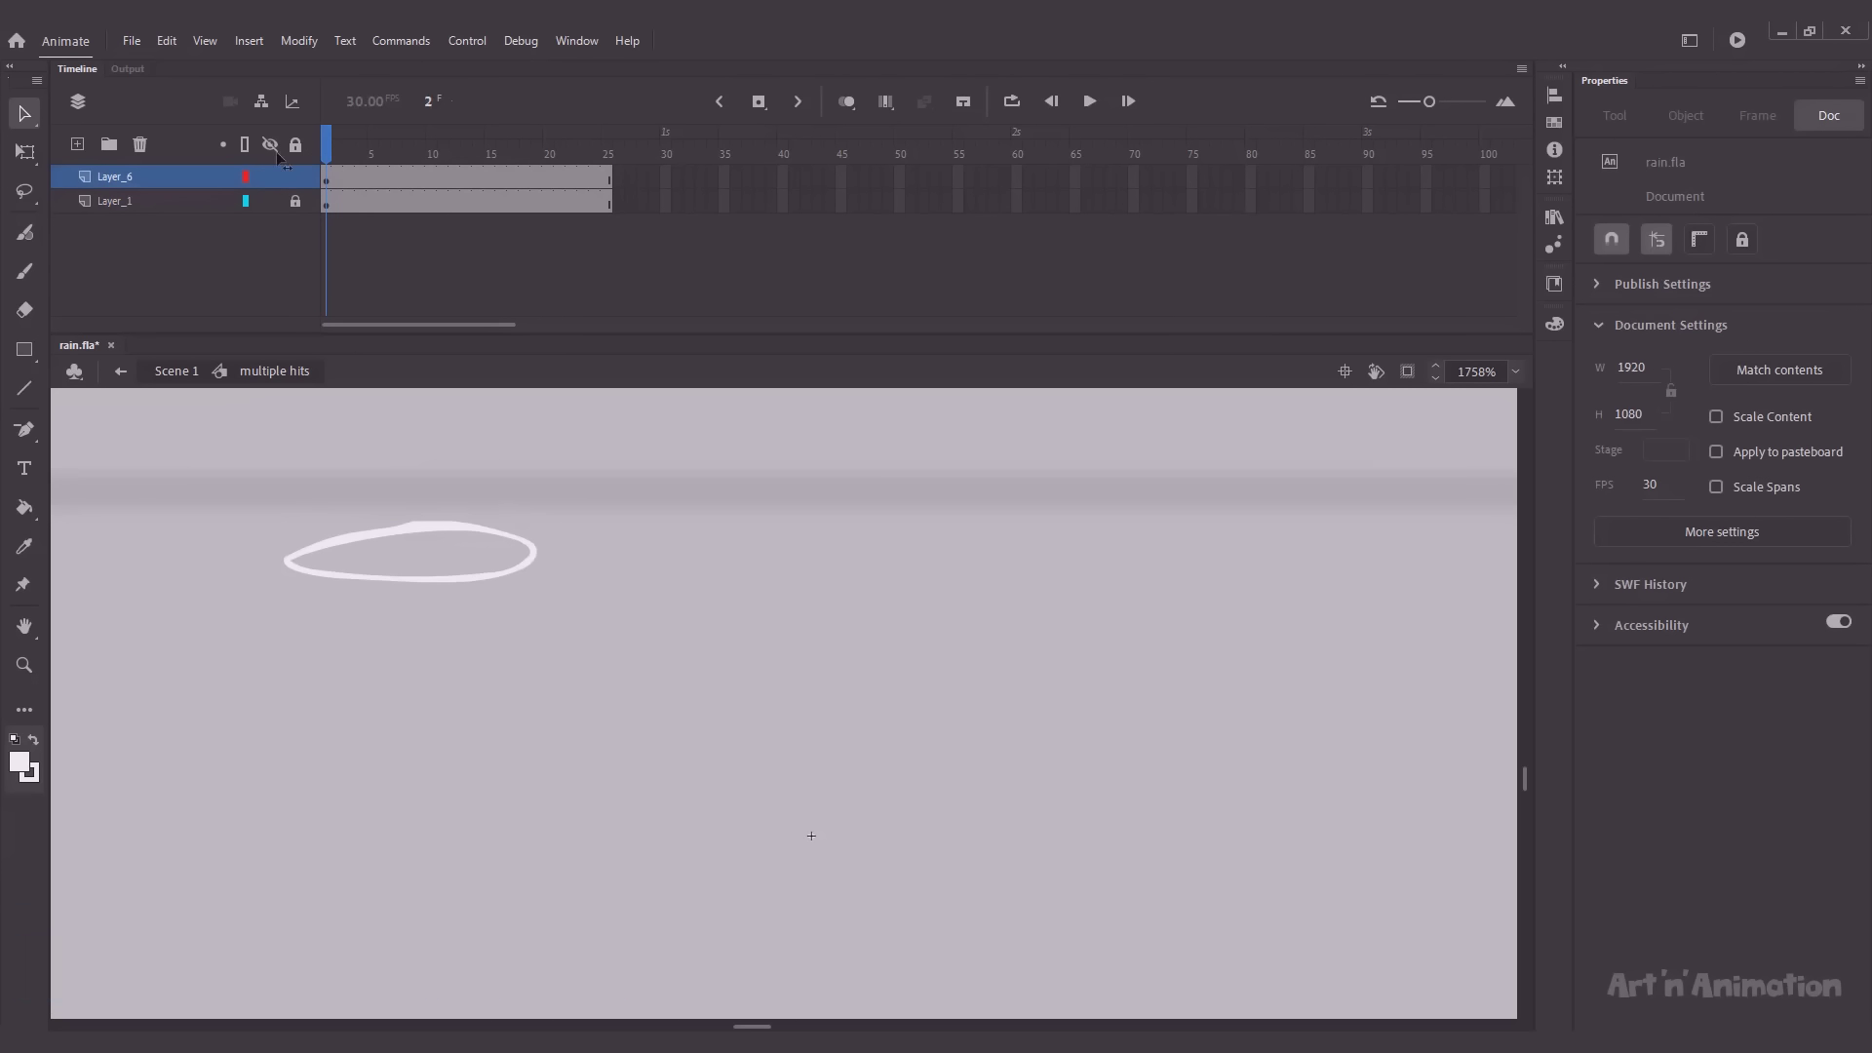
left_click(373, 534)
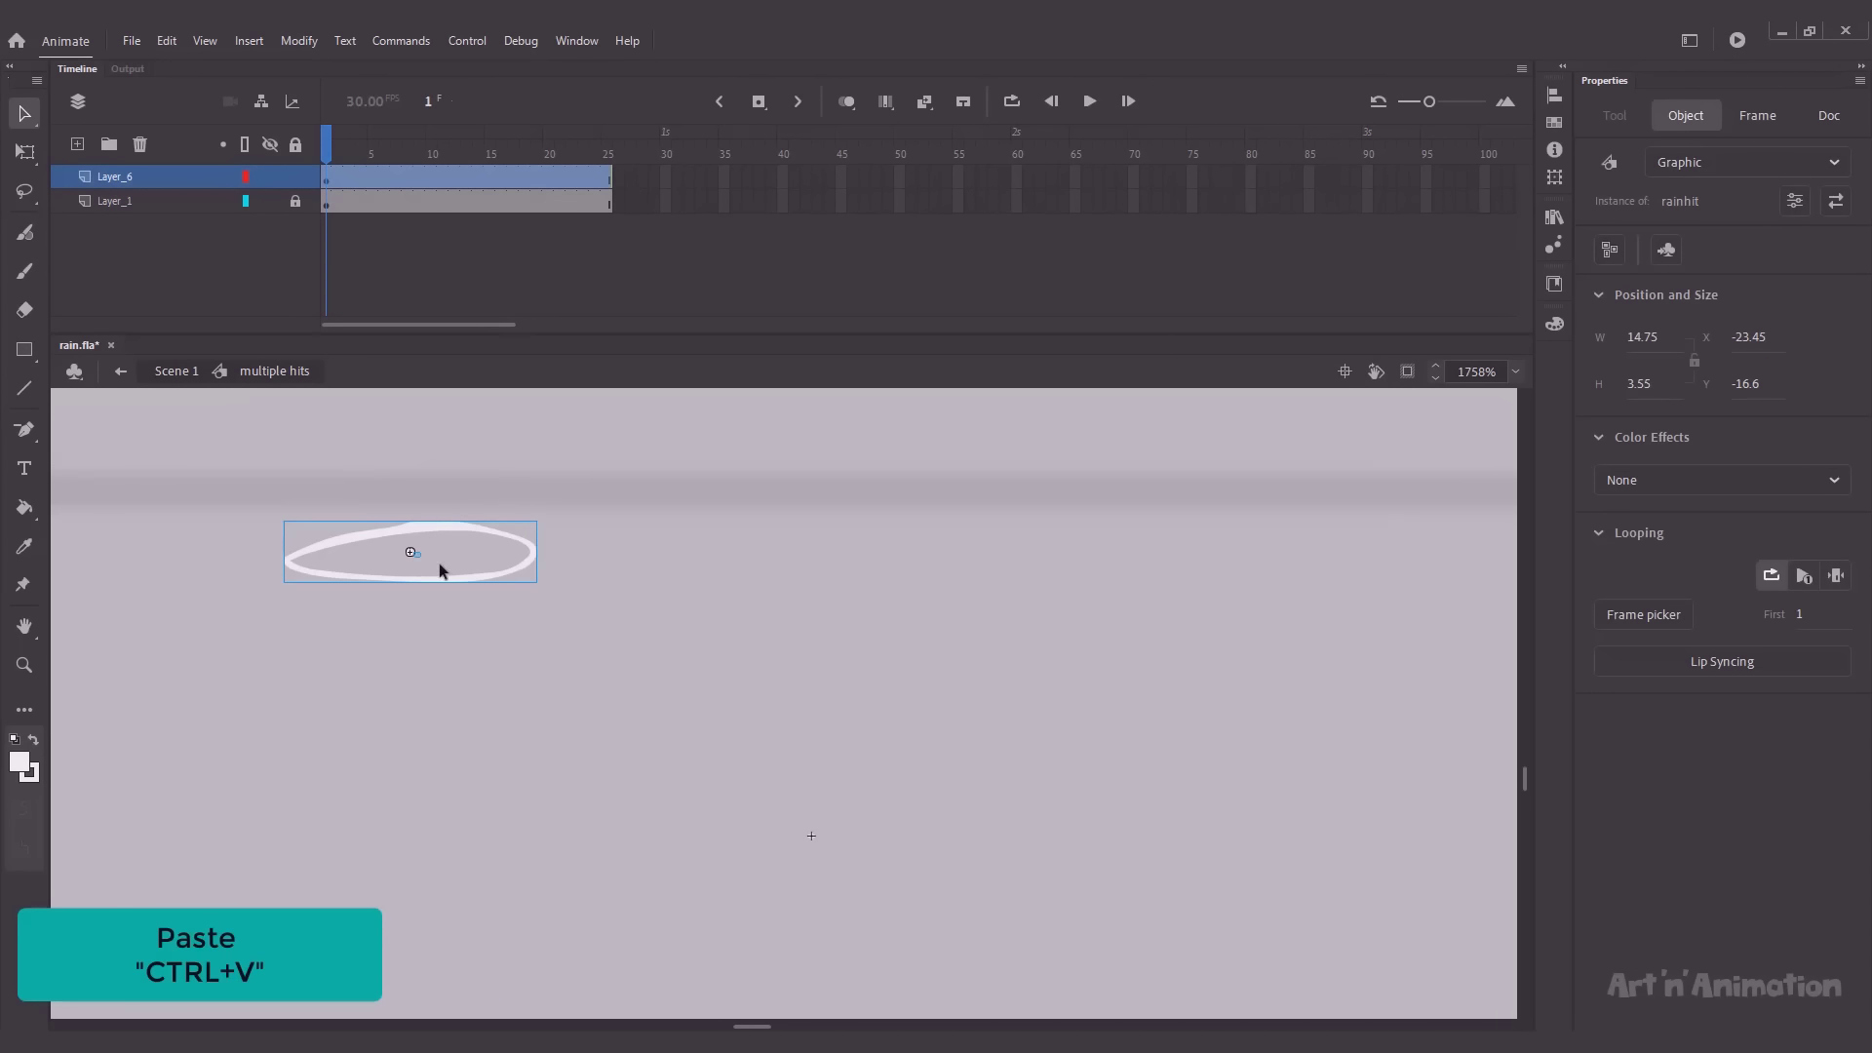
left_click_drag(413, 551, 808, 630)
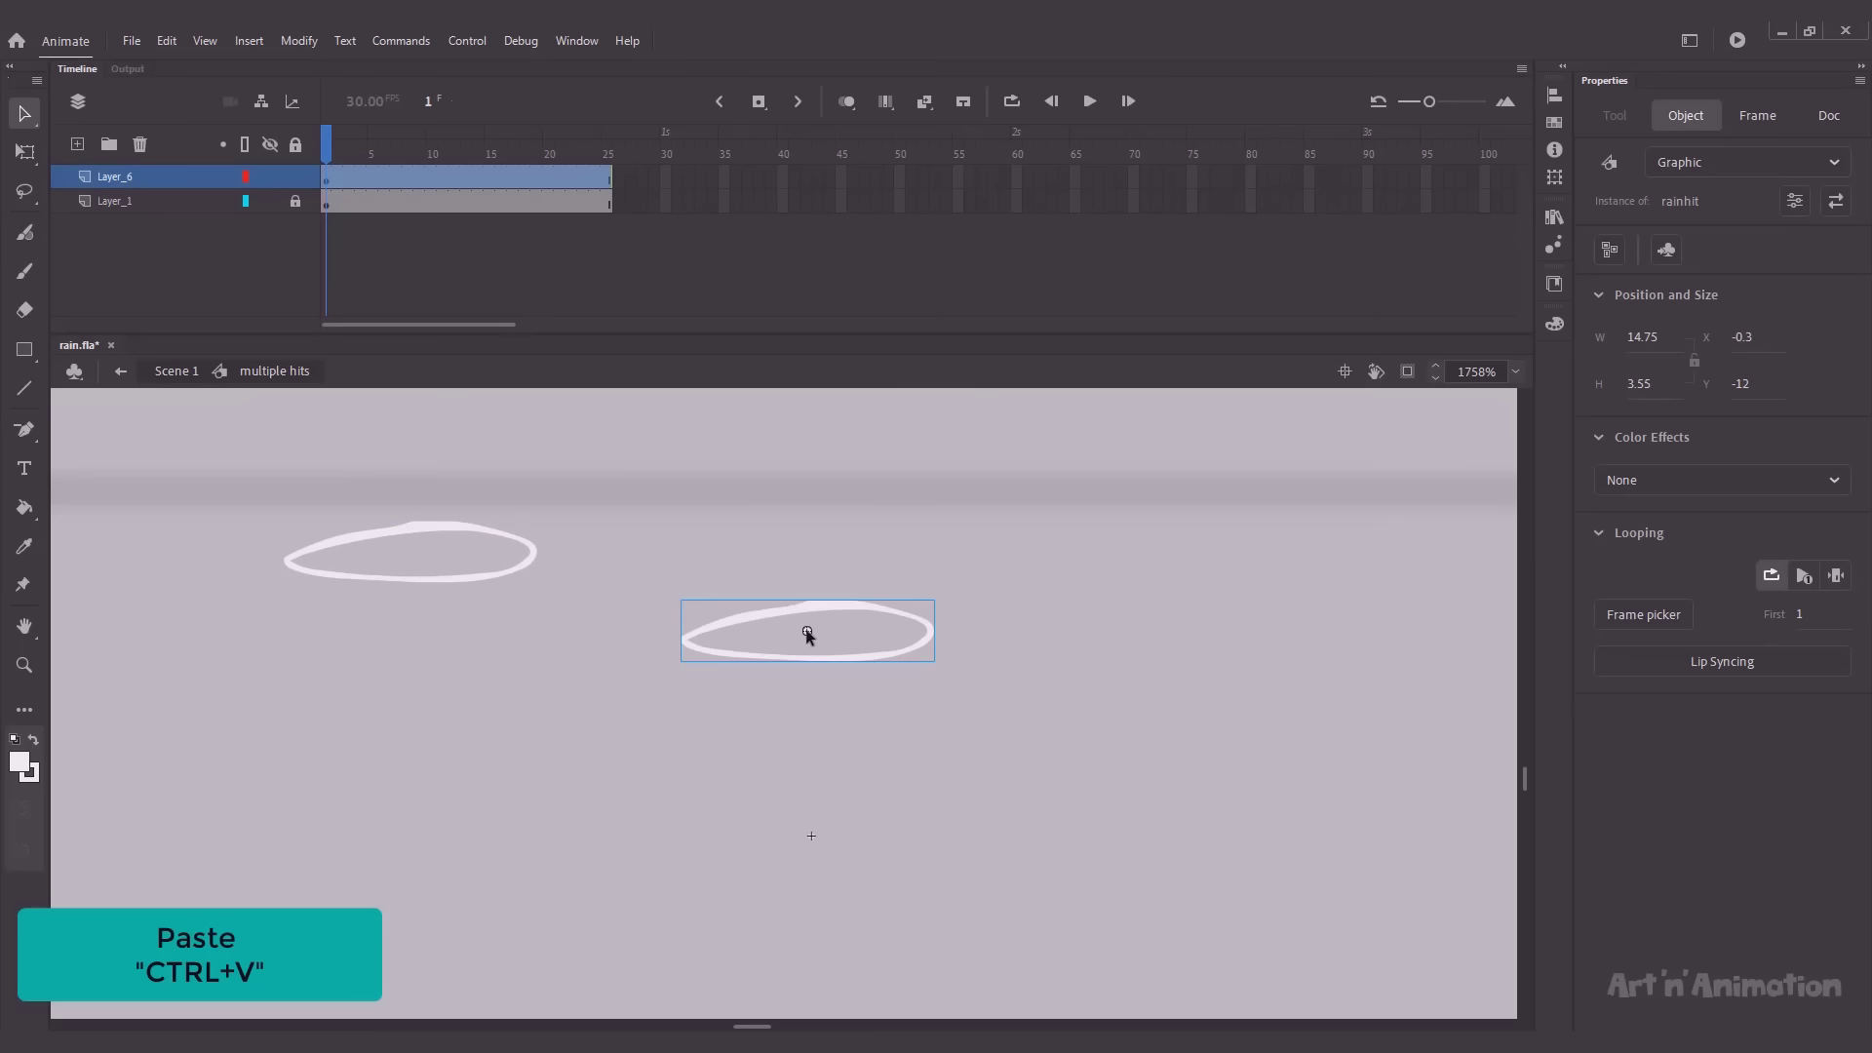
Step: Add a new layer above Layer_6 and duplicate the Layer_6 instance's symbol as rainhit_01
left_click(78, 146)
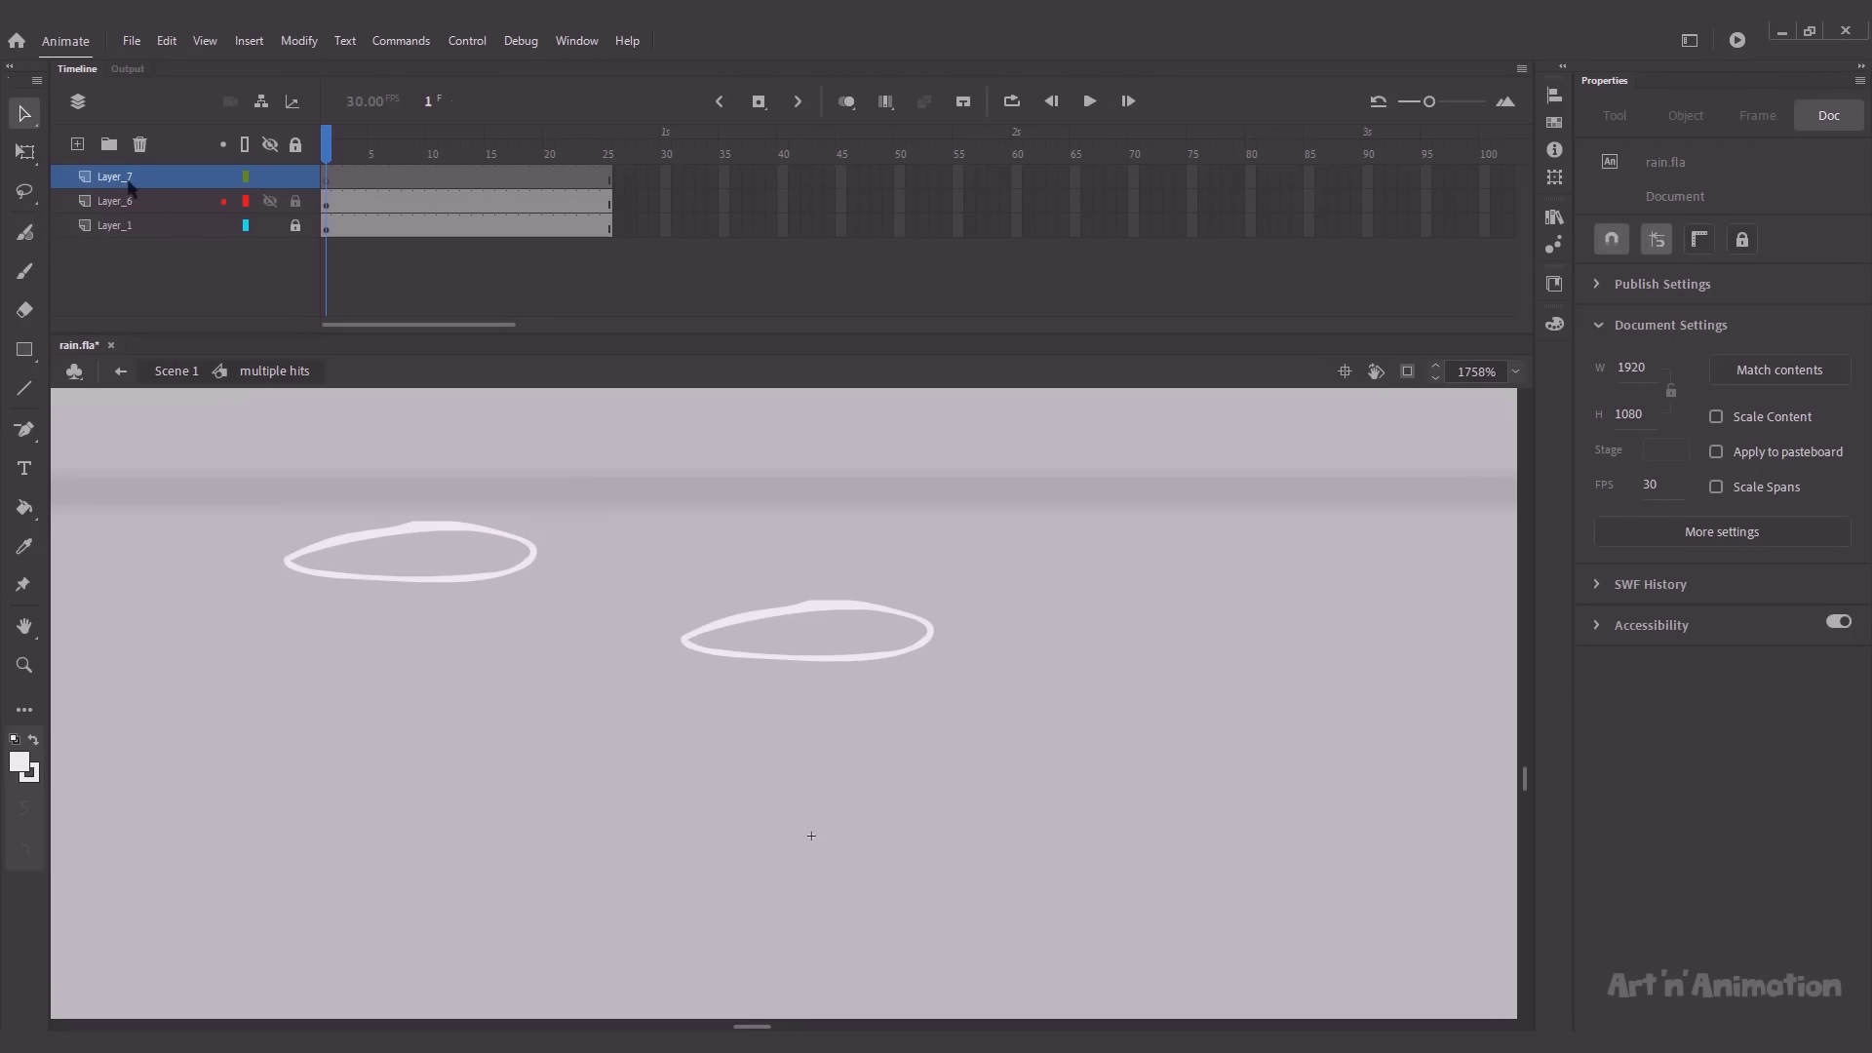
left_click(768, 622)
right_click(751, 631)
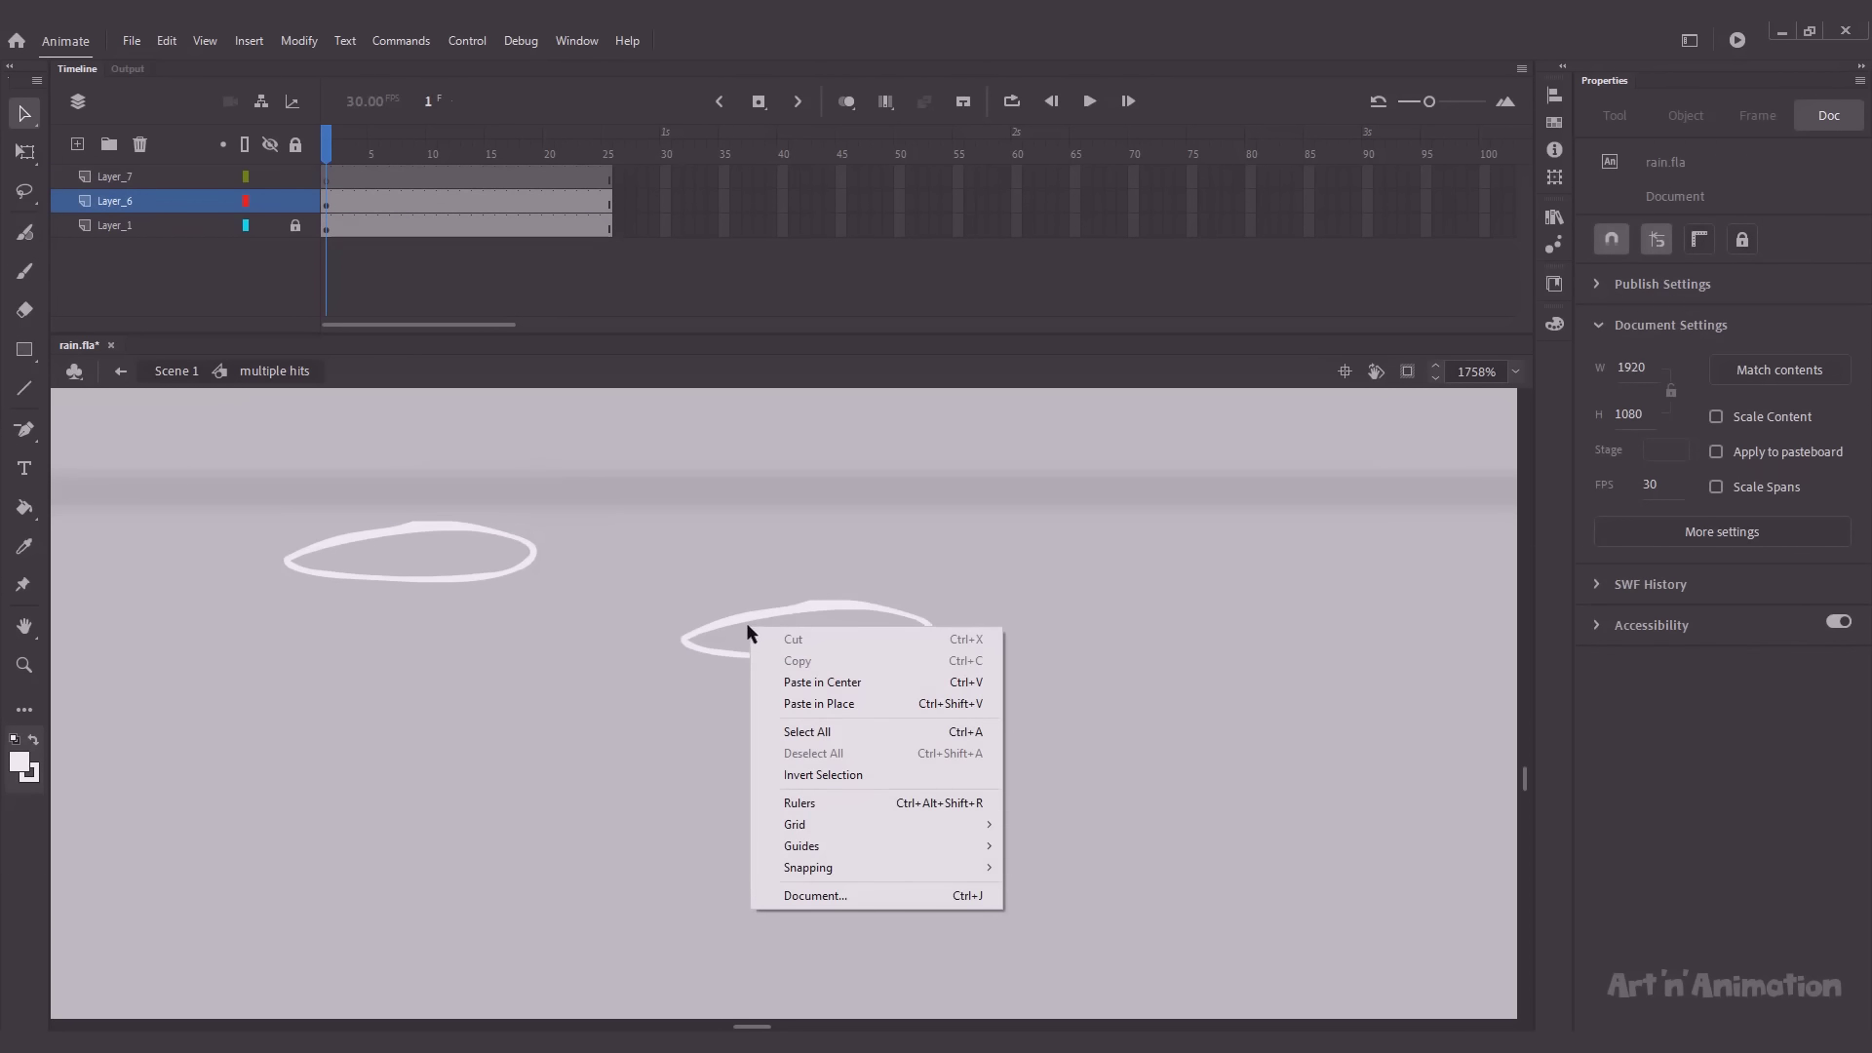
right_click(746, 626)
left_click(790, 887)
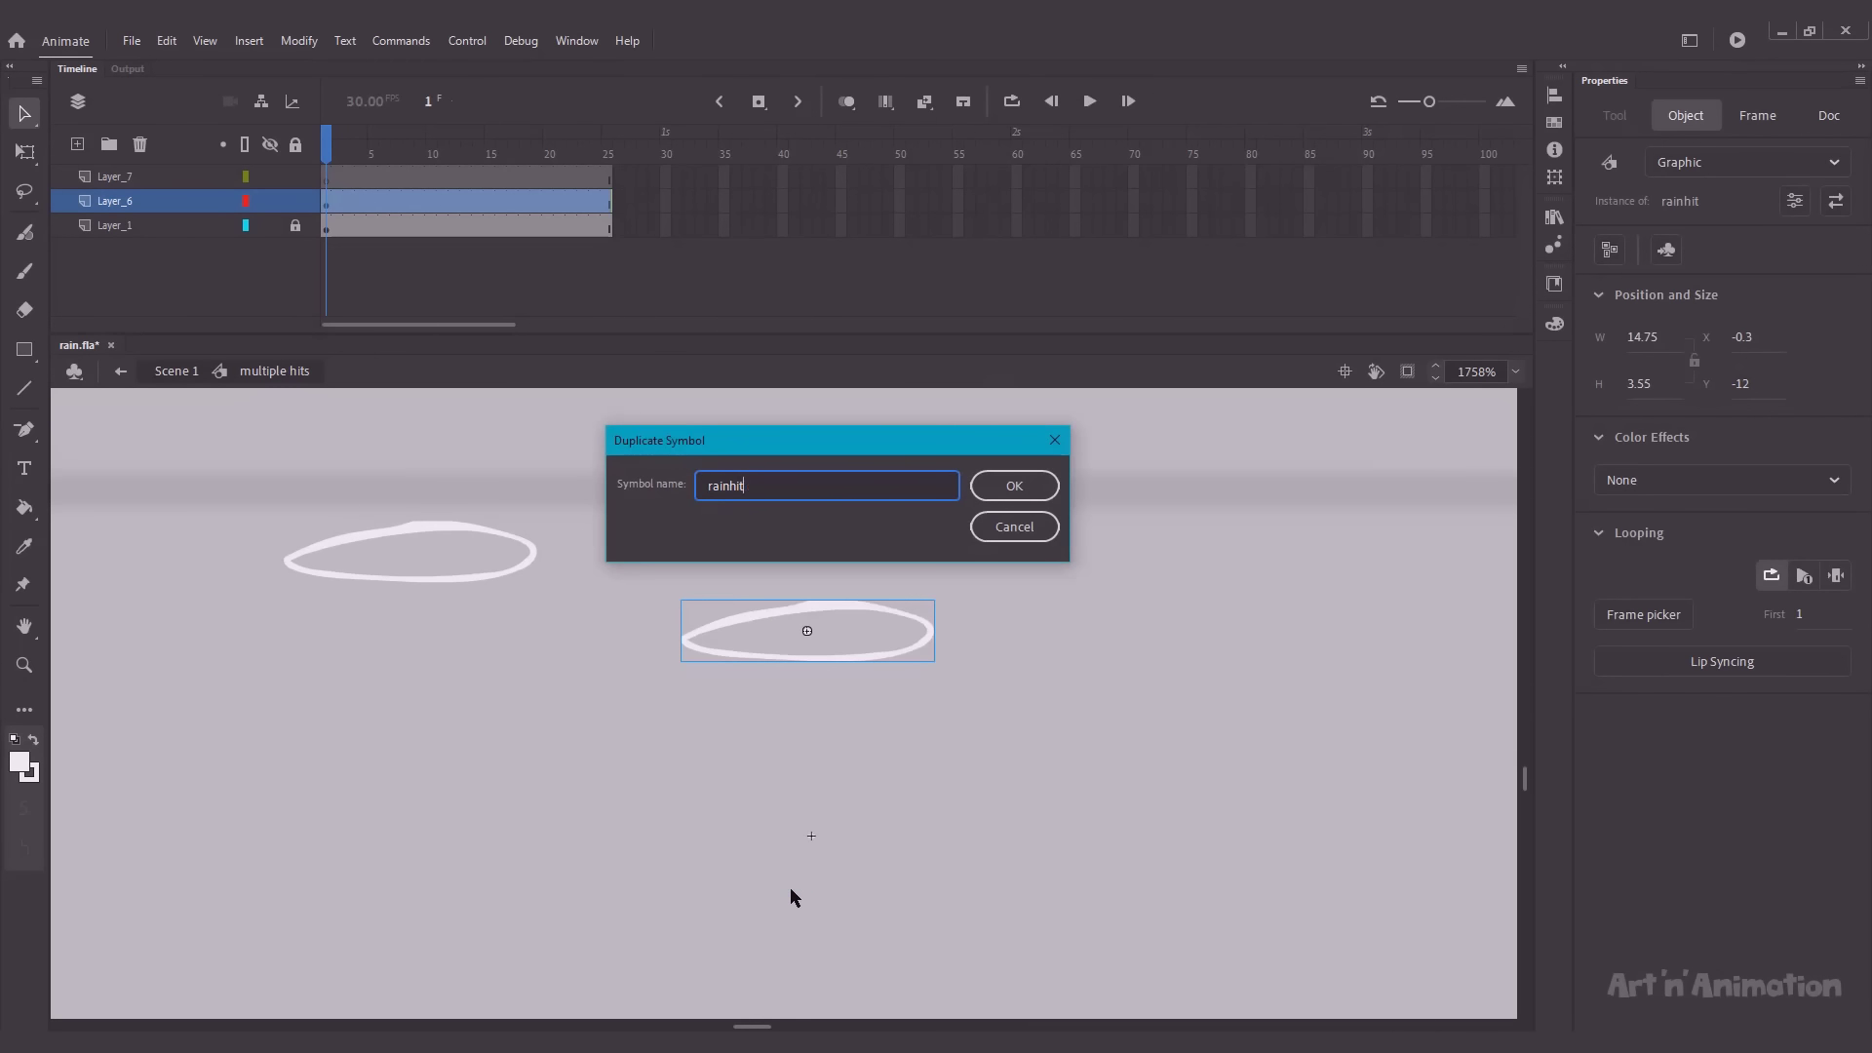
key("Return")
Step: Paste rainhit on Layer_7 just below the Layer_6 ripple and duplicate its symbol as rainhit_02
left_click(155, 184)
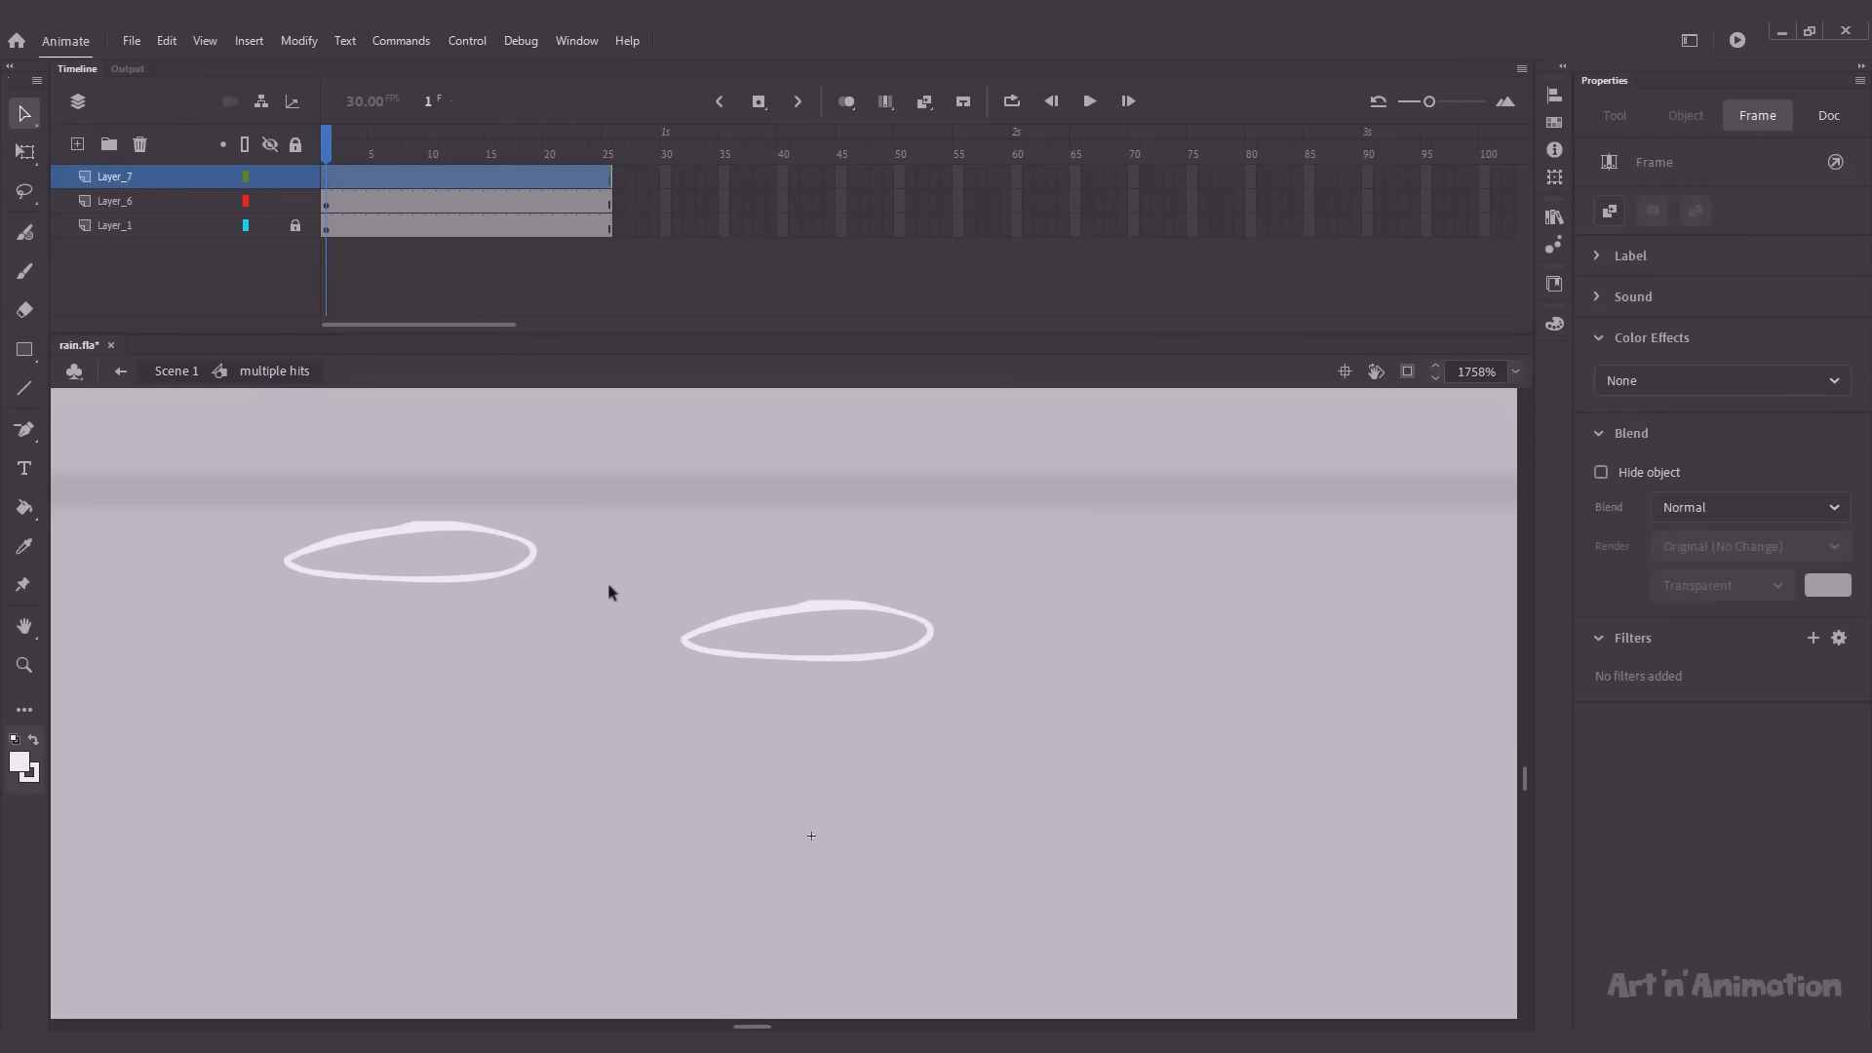
key("ctrl+v")
right_click(774, 727)
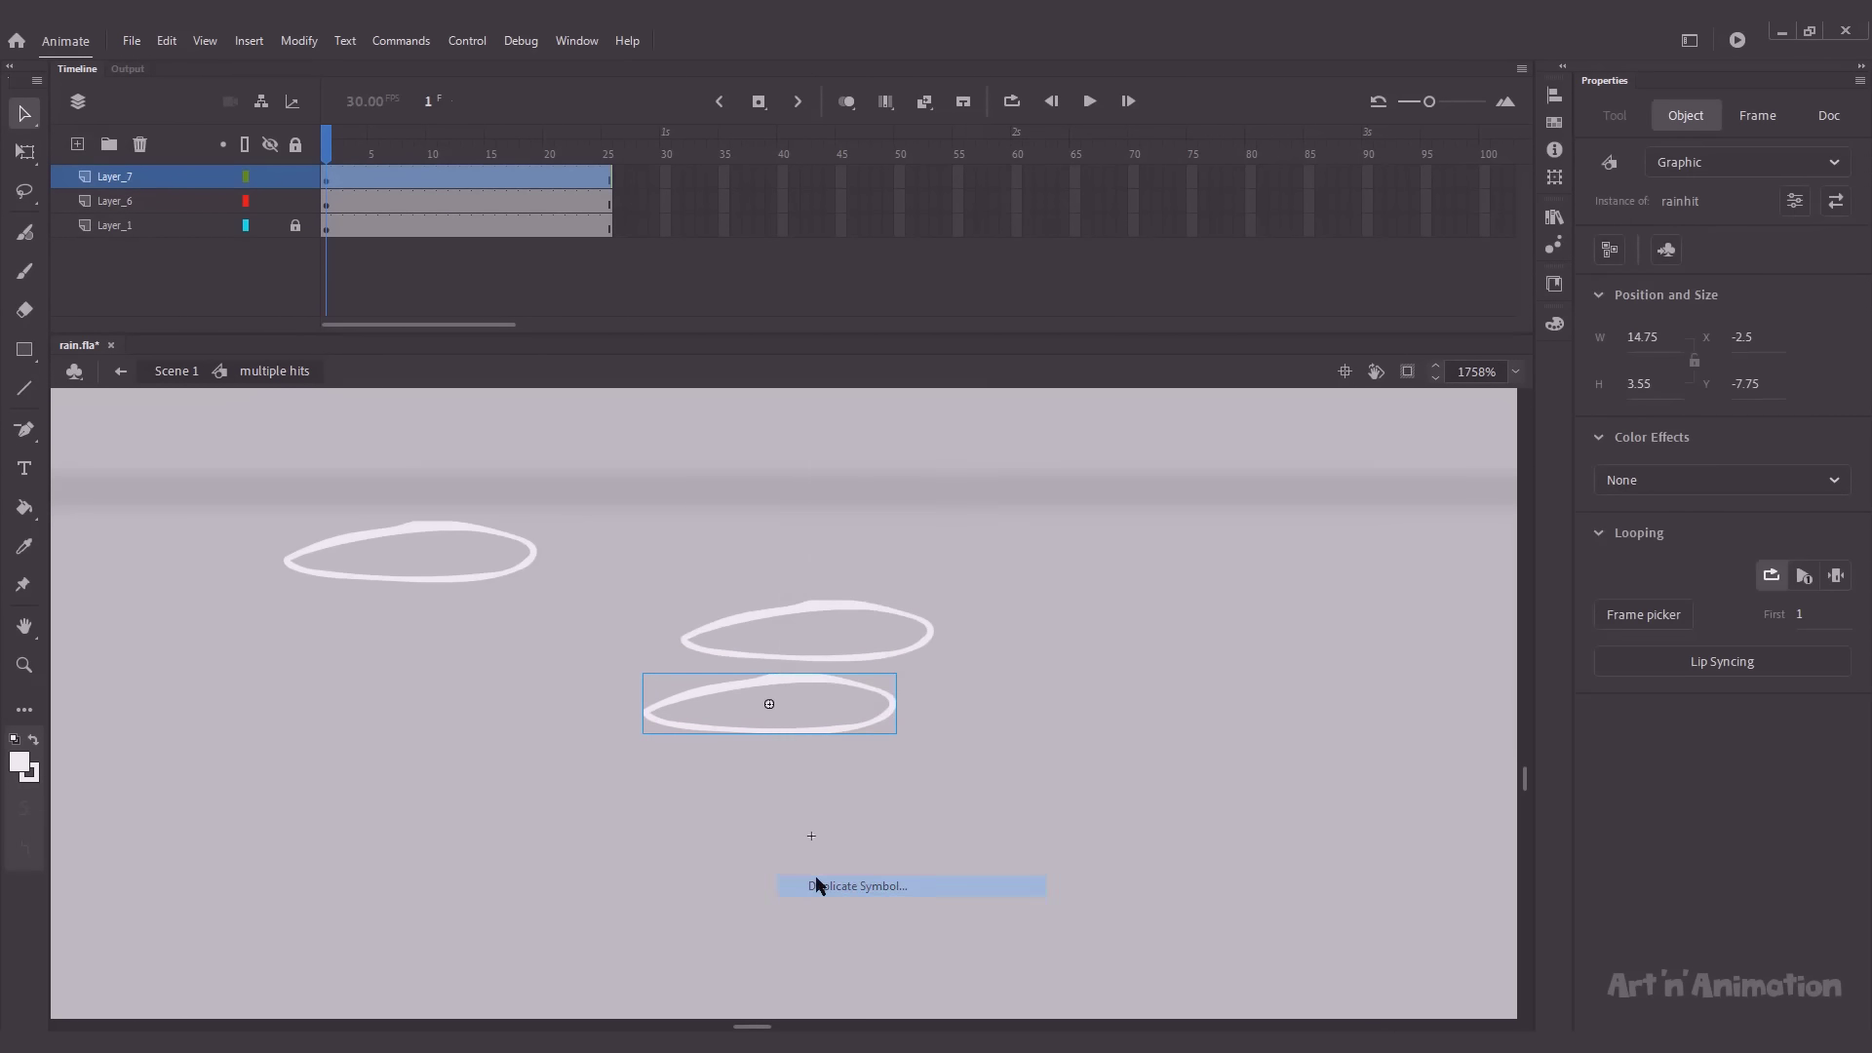
left_click(815, 879)
type("_0")
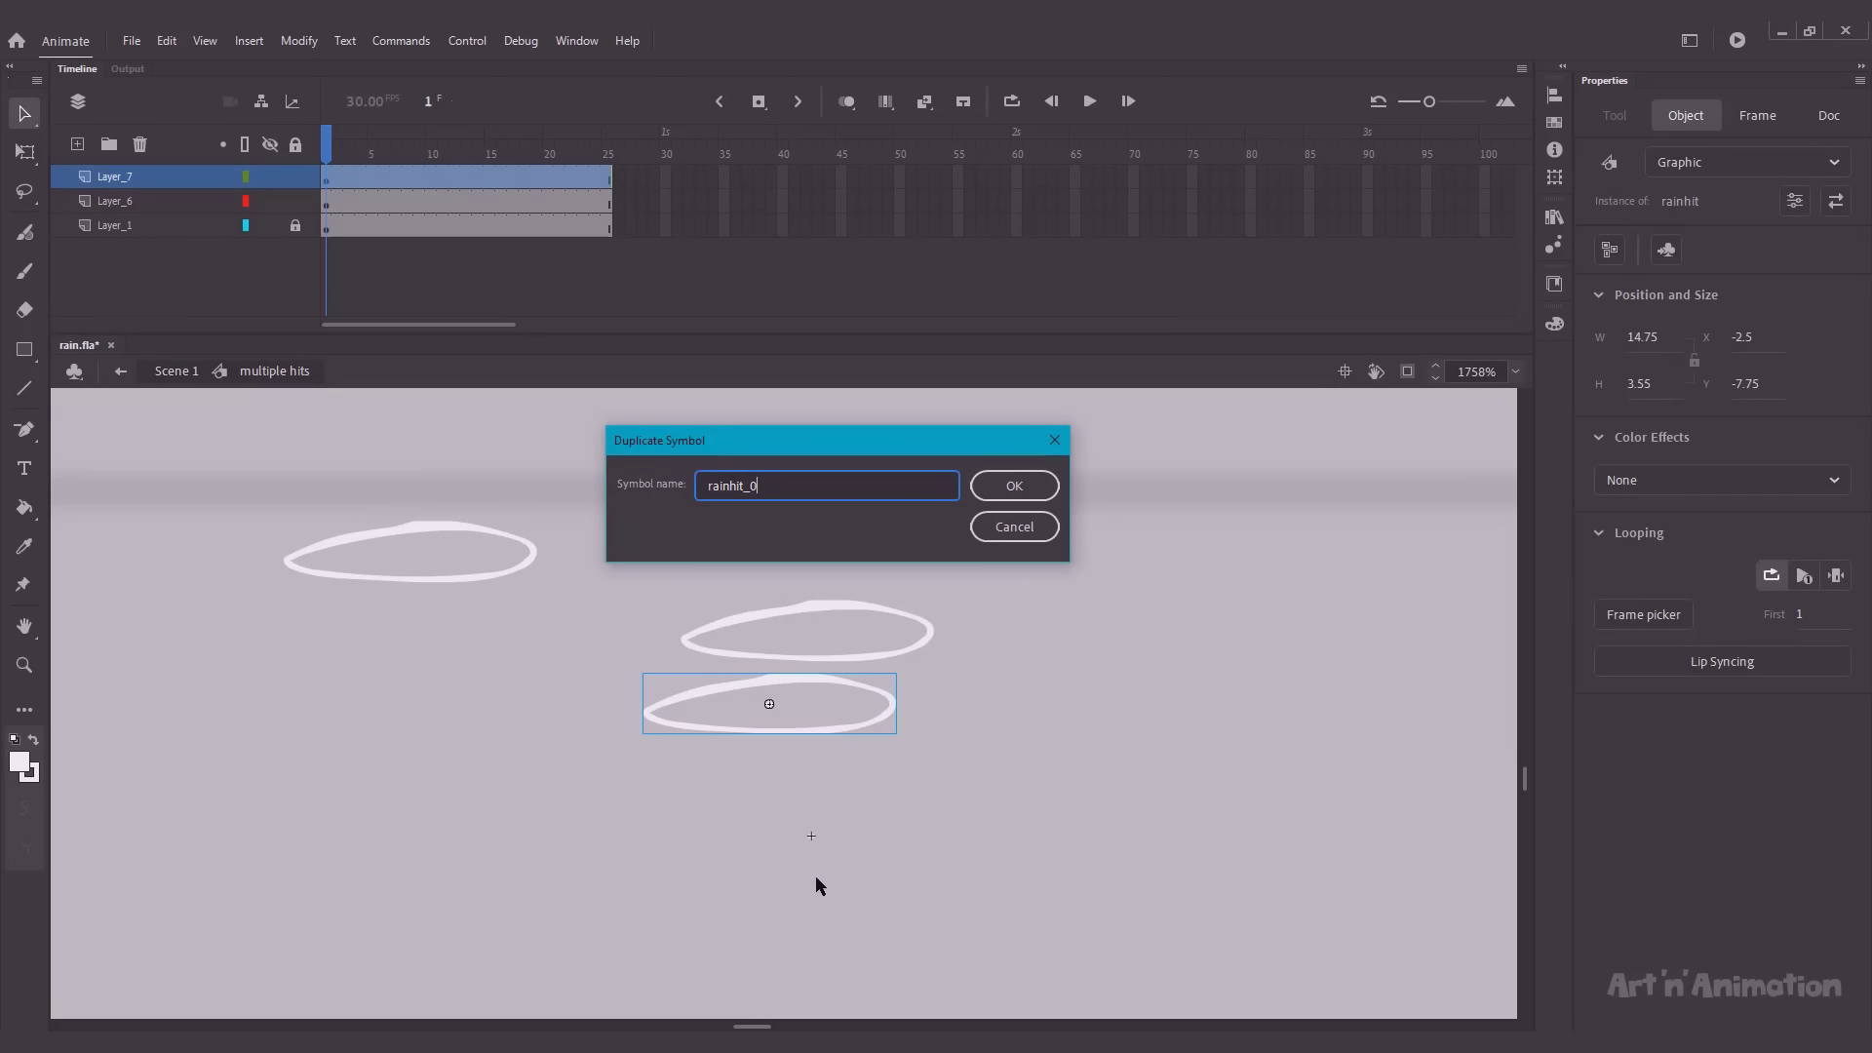
type("2")
key("Return")
Step: Add a new layer, paste another rainhit instance and nudge it beneath the original ripple to about X -22, Y -7.75
left_click(77, 144)
key("ctrl+v")
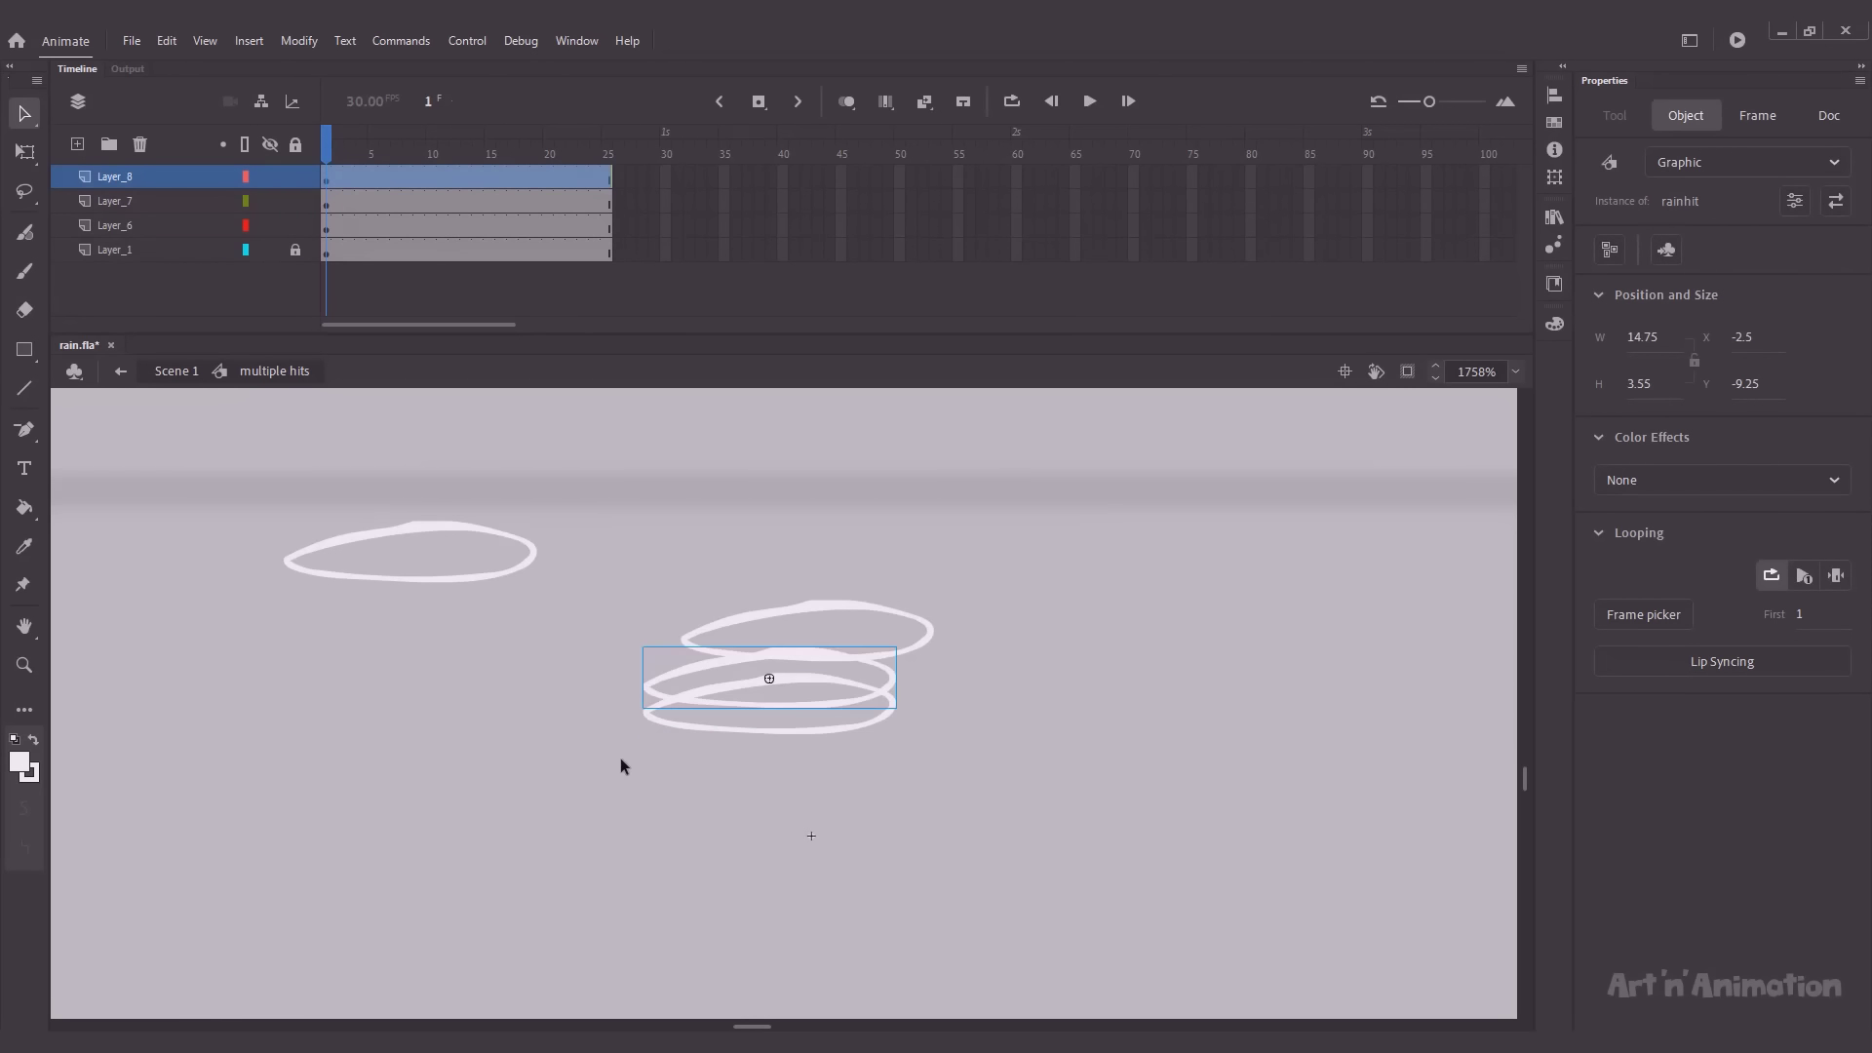
key("shift+Left")
key("shift+Left")
key("shift+Left")
key("shift+Left")
key("shift+Left")
key("shift+Left")
key("shift+Left")
key("shift+Left")
key("shift+Left")
key("shift+Left")
key("shift+Left")
key("shift+Left")
key("shift+Left")
key("shift+Left")
key("shift+Left")
key("shift+Left")
key("shift+Left")
key("shift+Left")
key("shift+Left")
key("shift+Left")
key("shift+Down")
key("shift+Down")
key("shift+Down")
key("shift+Left")
key("shift+Left")
key("shift+Left")
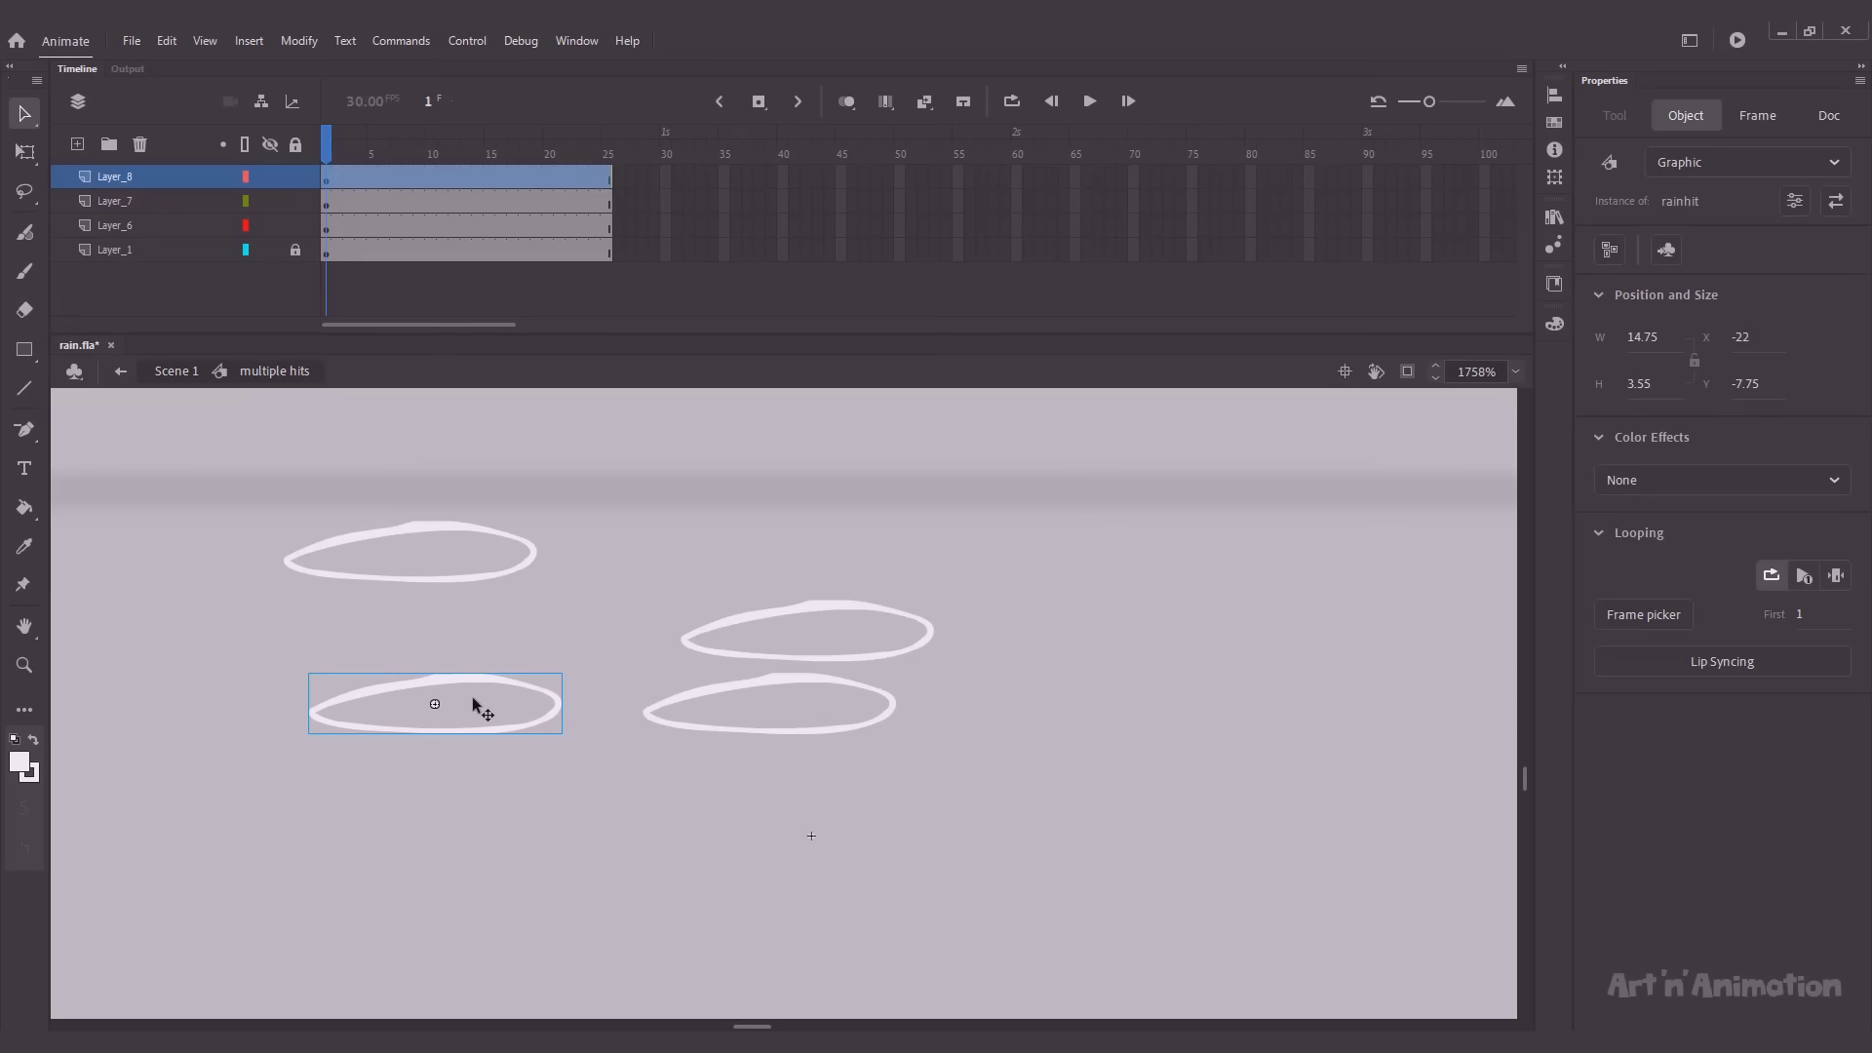
Step: Duplicate the Layer_8 ripple's symbol as rainhit_03
right_click(477, 727)
left_click(592, 882)
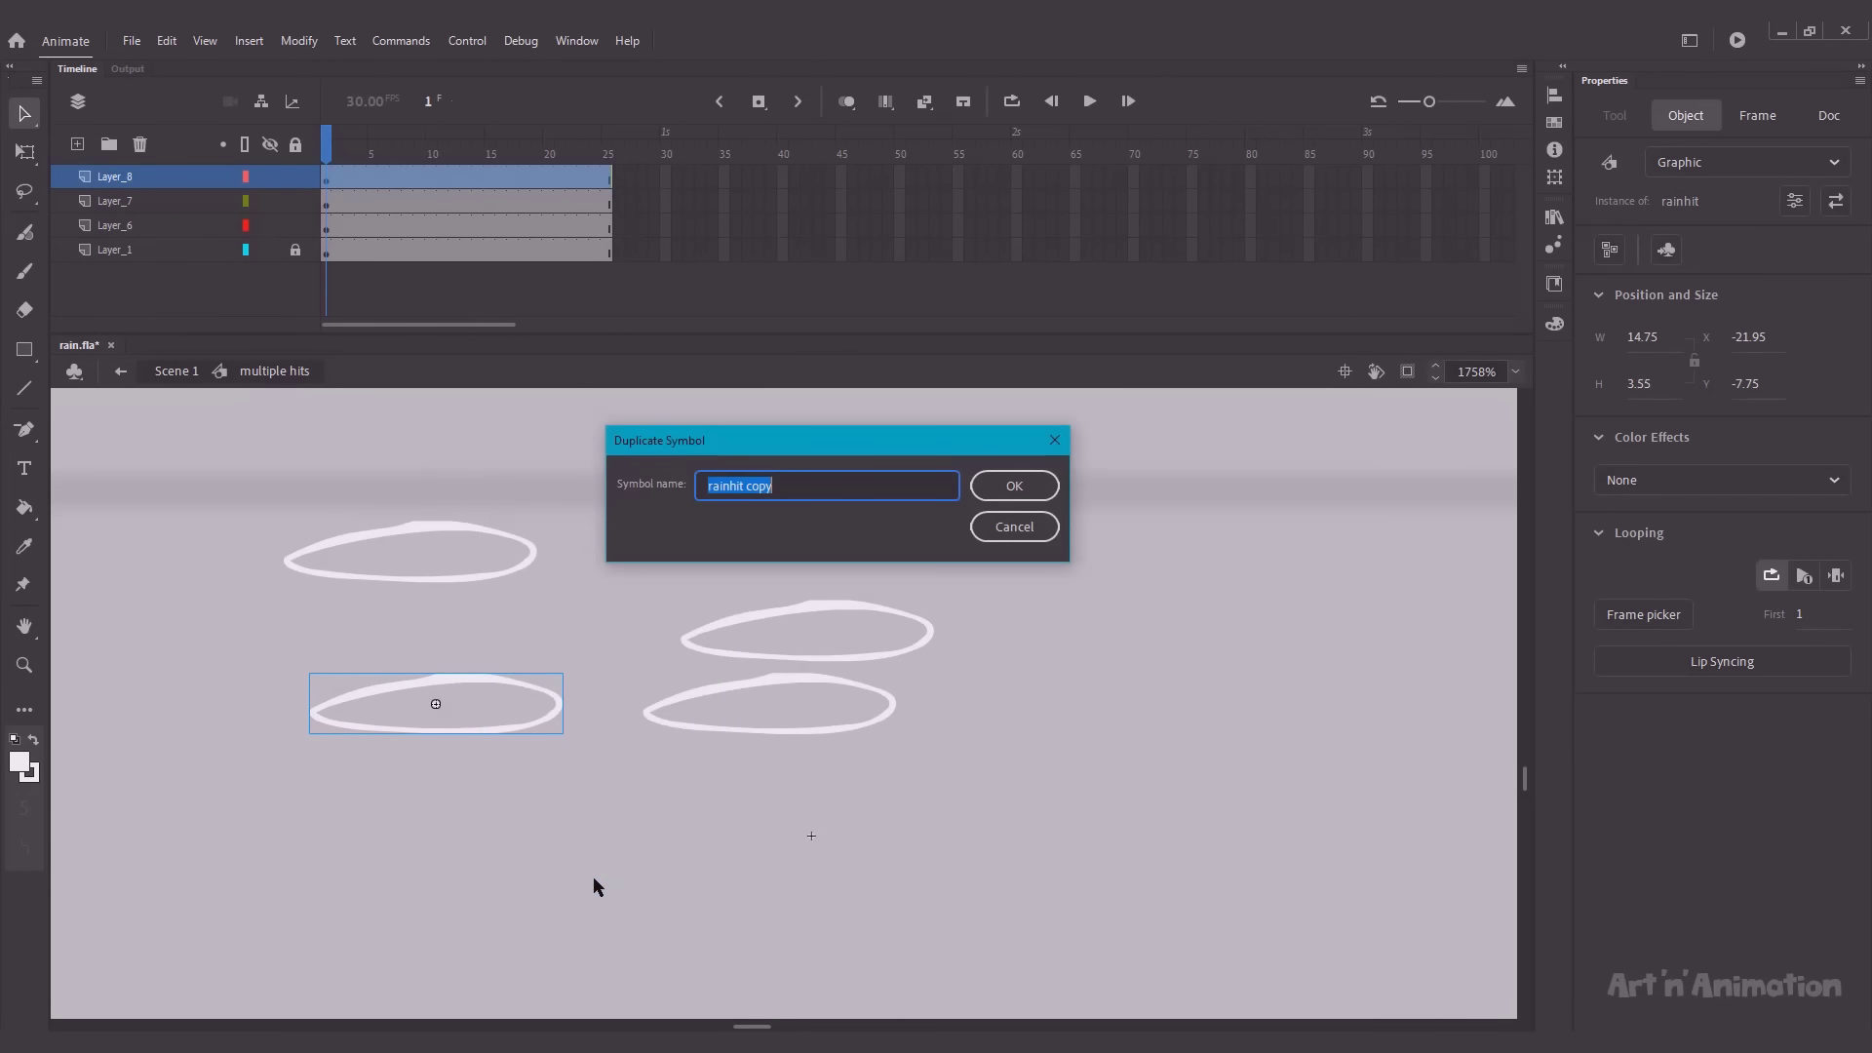
key("End")
key("BackSpace")
key("BackSpace")
key("BackSpace")
key("BackSpace")
type("_03")
key("Return")
Step: Add a new layer, paste rainhit and place it to the right of the lower ripples at about X 13.75, Y -7.5
left_click(77, 145)
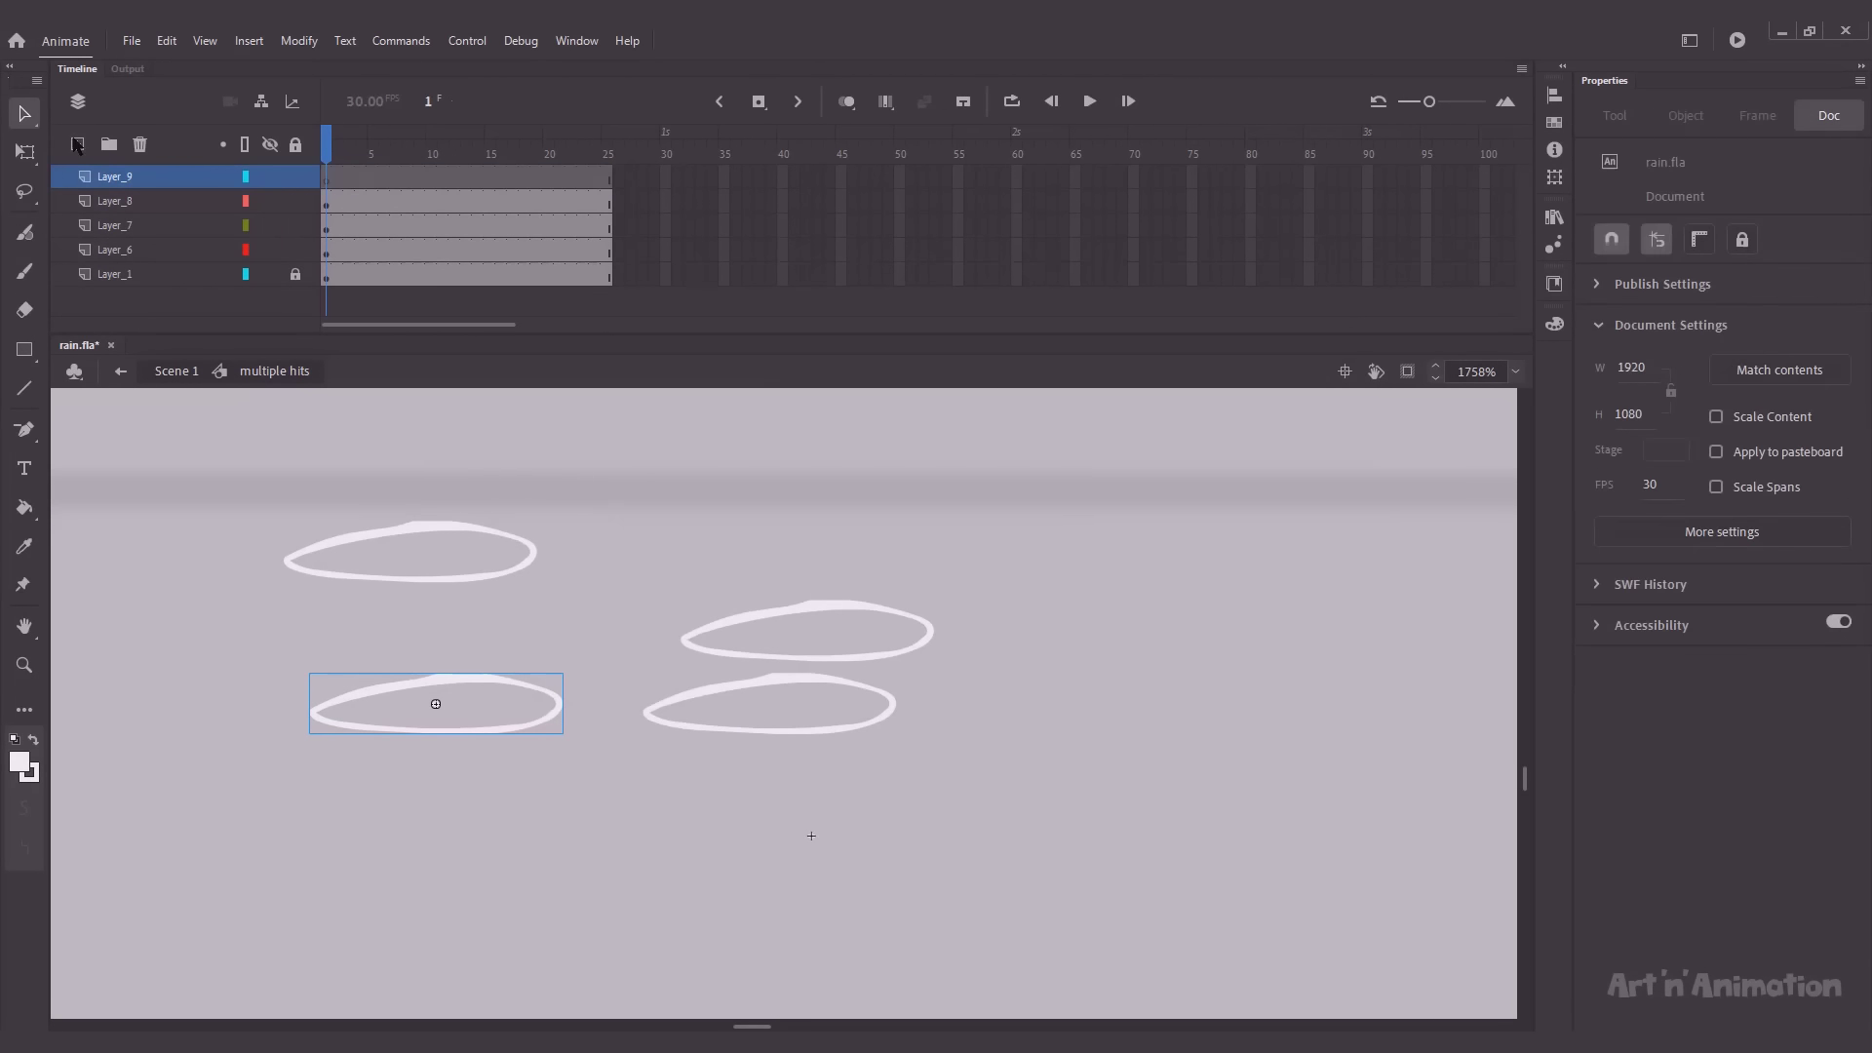
key("ctrl+v")
left_click_drag(764, 672, 1043, 704)
Step: Duplicate the Layer_9 ripple's symbol as rainhit_04
right_click(1044, 688)
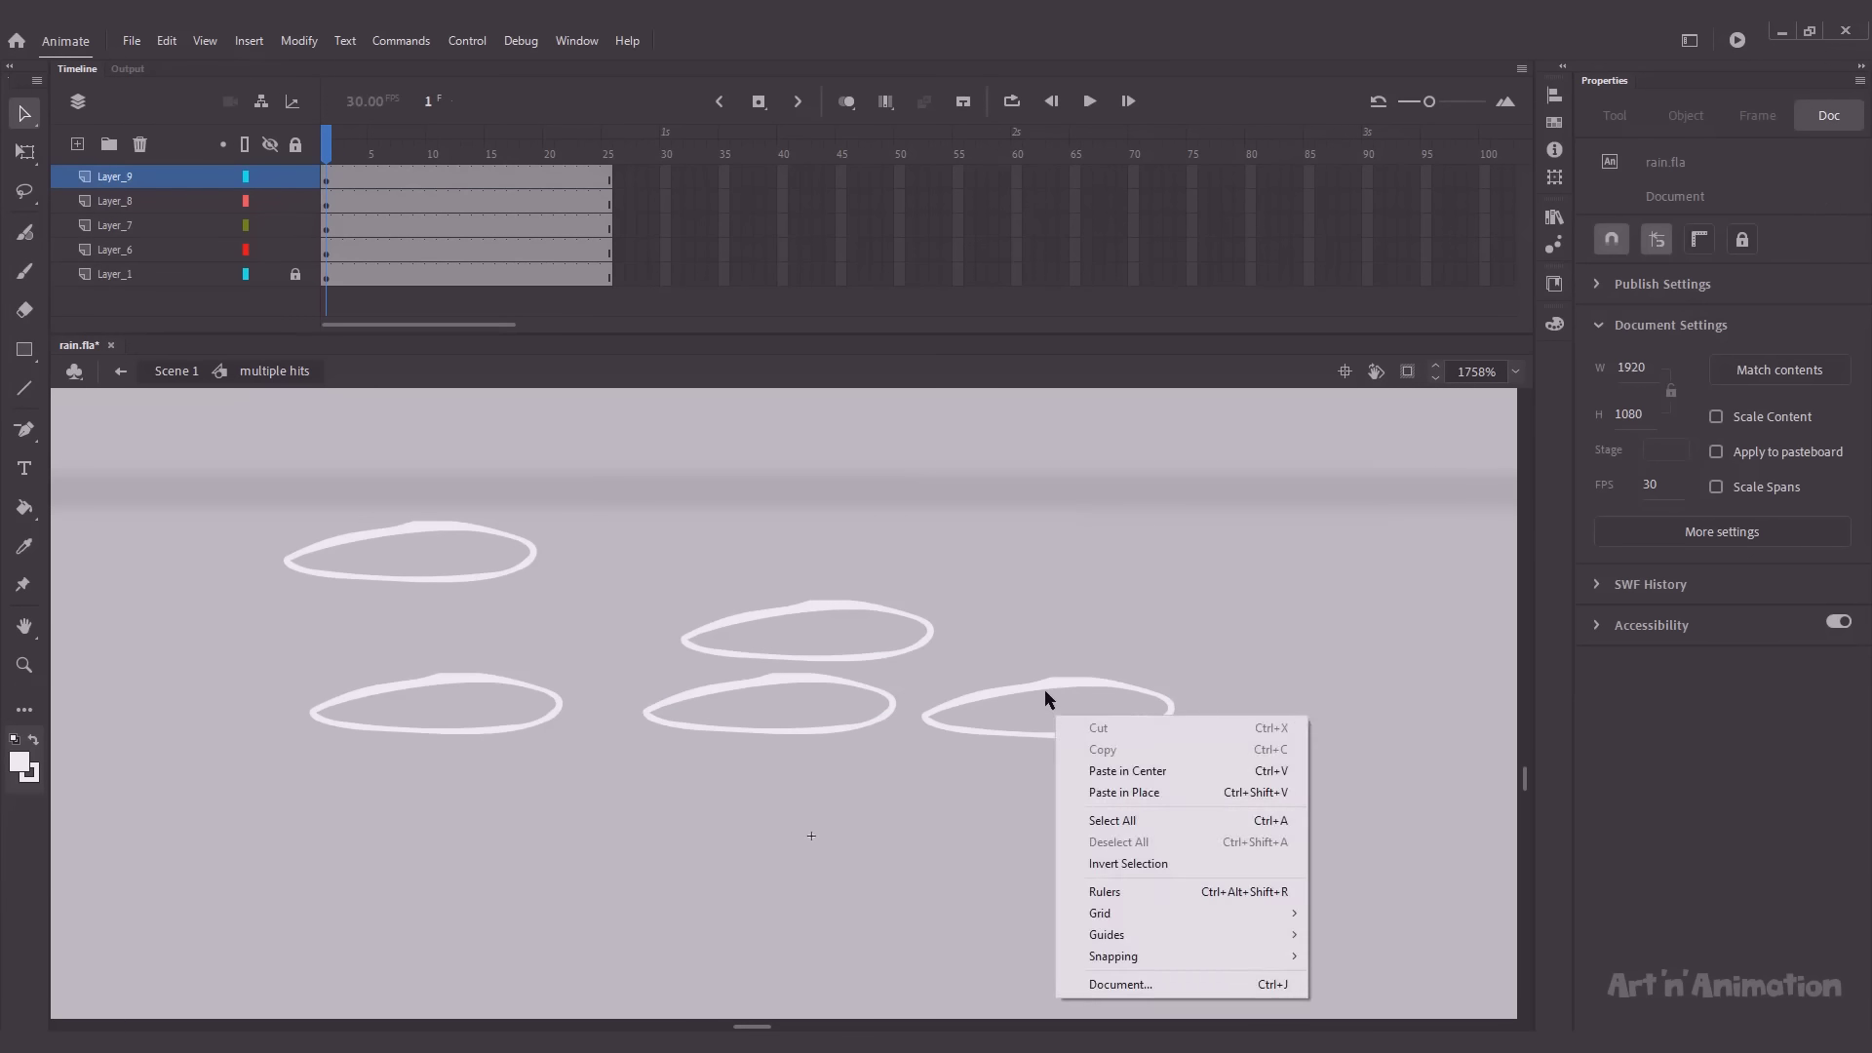
key("Escape")
right_click(1044, 697)
left_click(1081, 887)
key("End")
key("BackSpace")
key("BackSpace")
key("BackSpace")
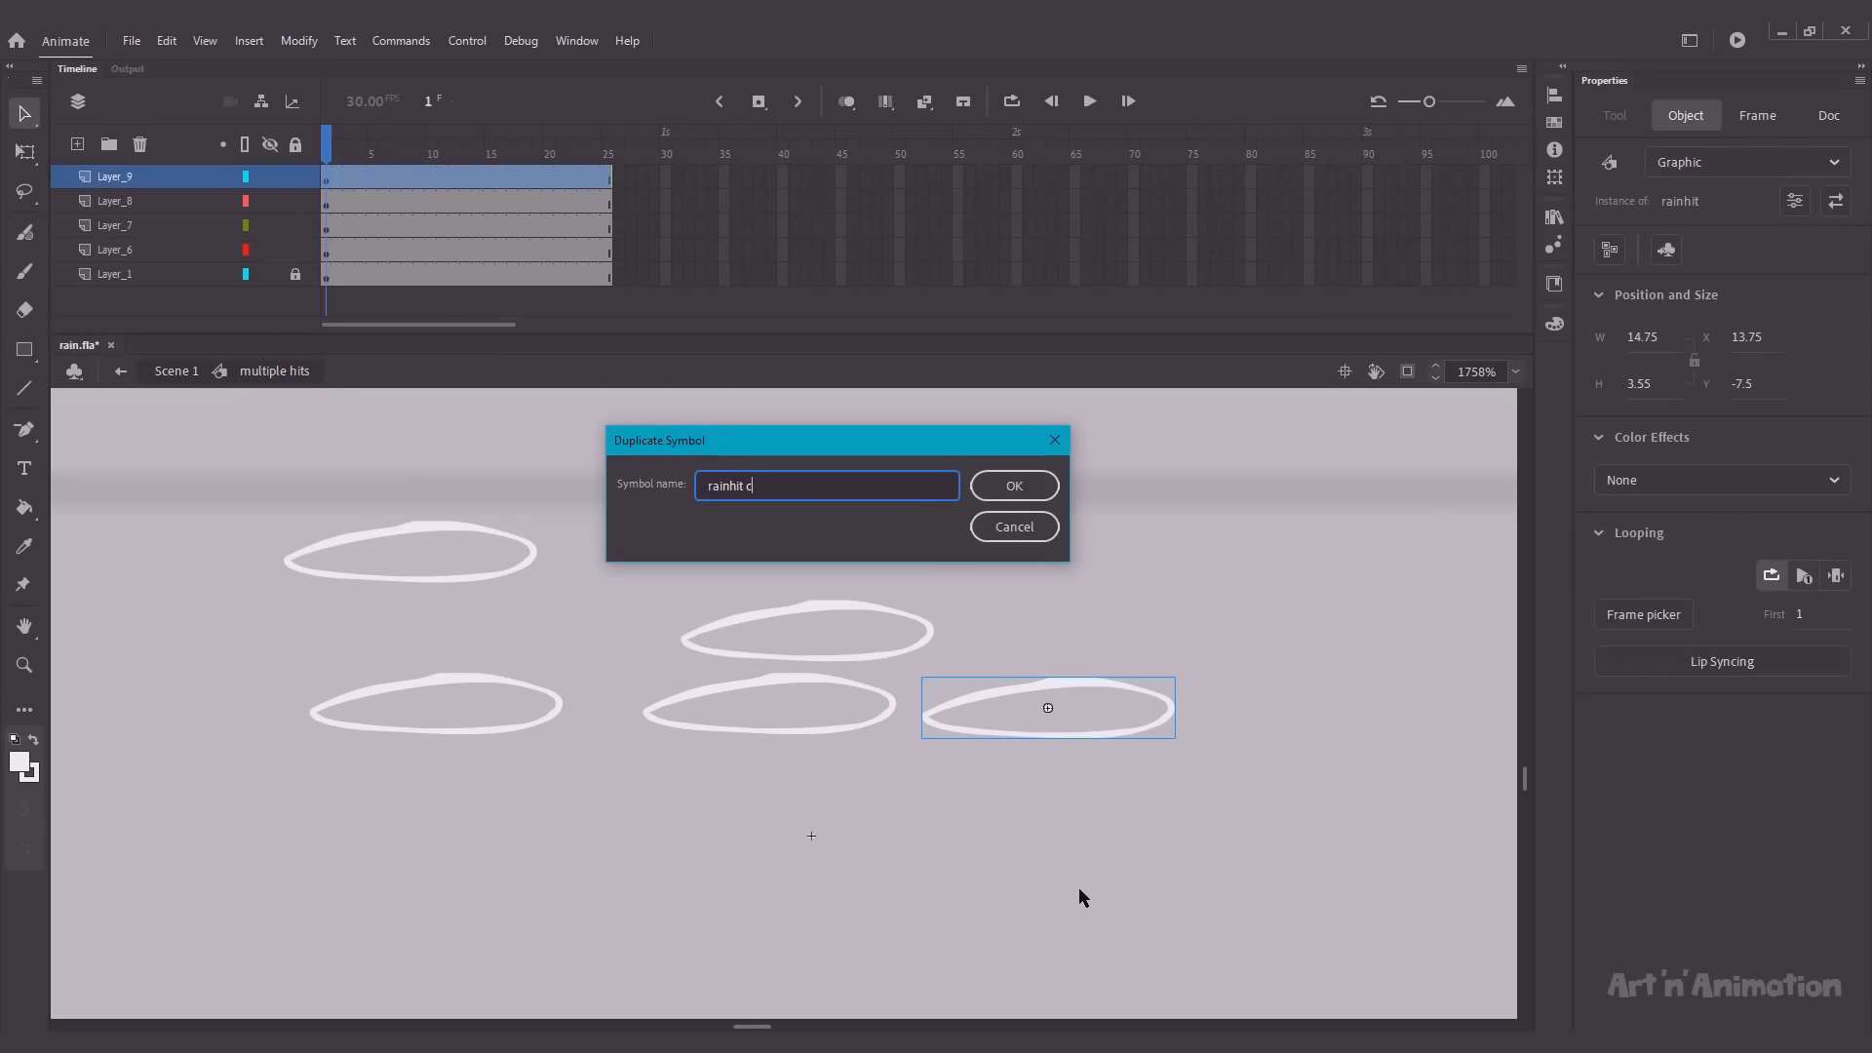
key("Return")
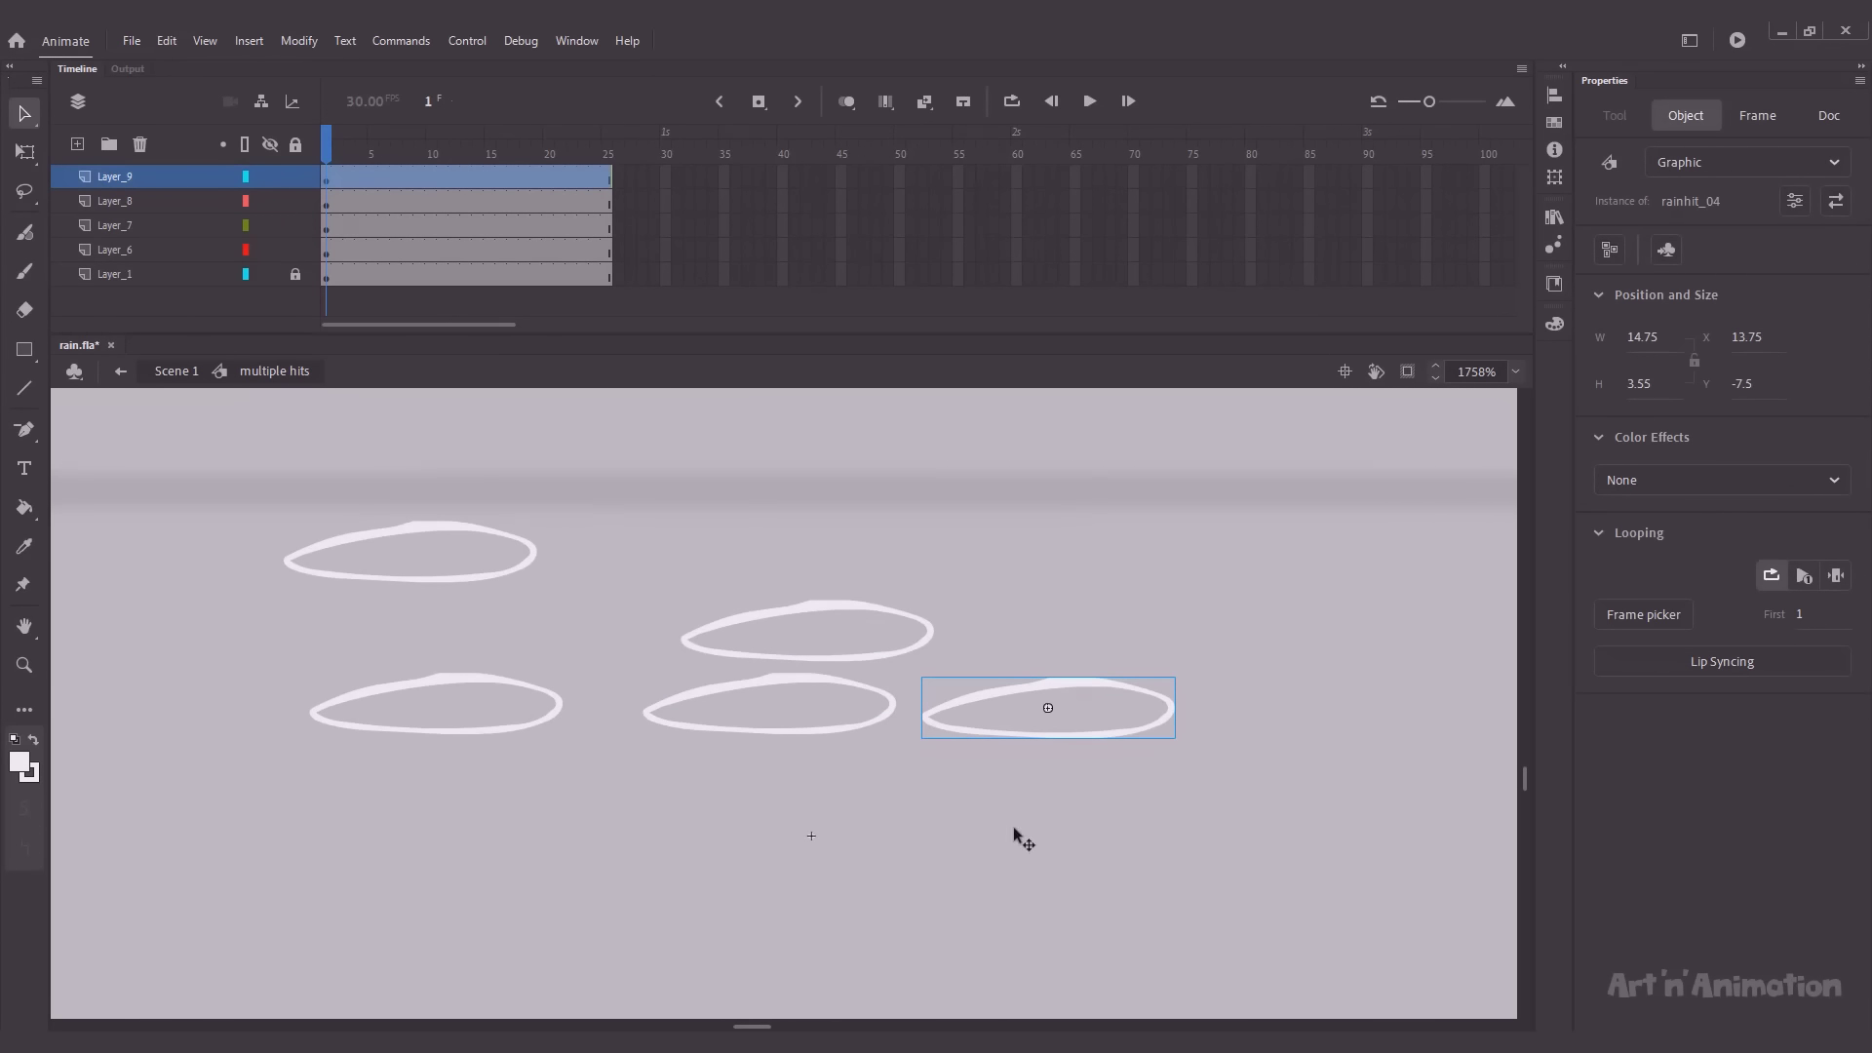
Step: Play the multiple hits timeline to check the ripples' timing and return to frame 1
left_click(929, 749)
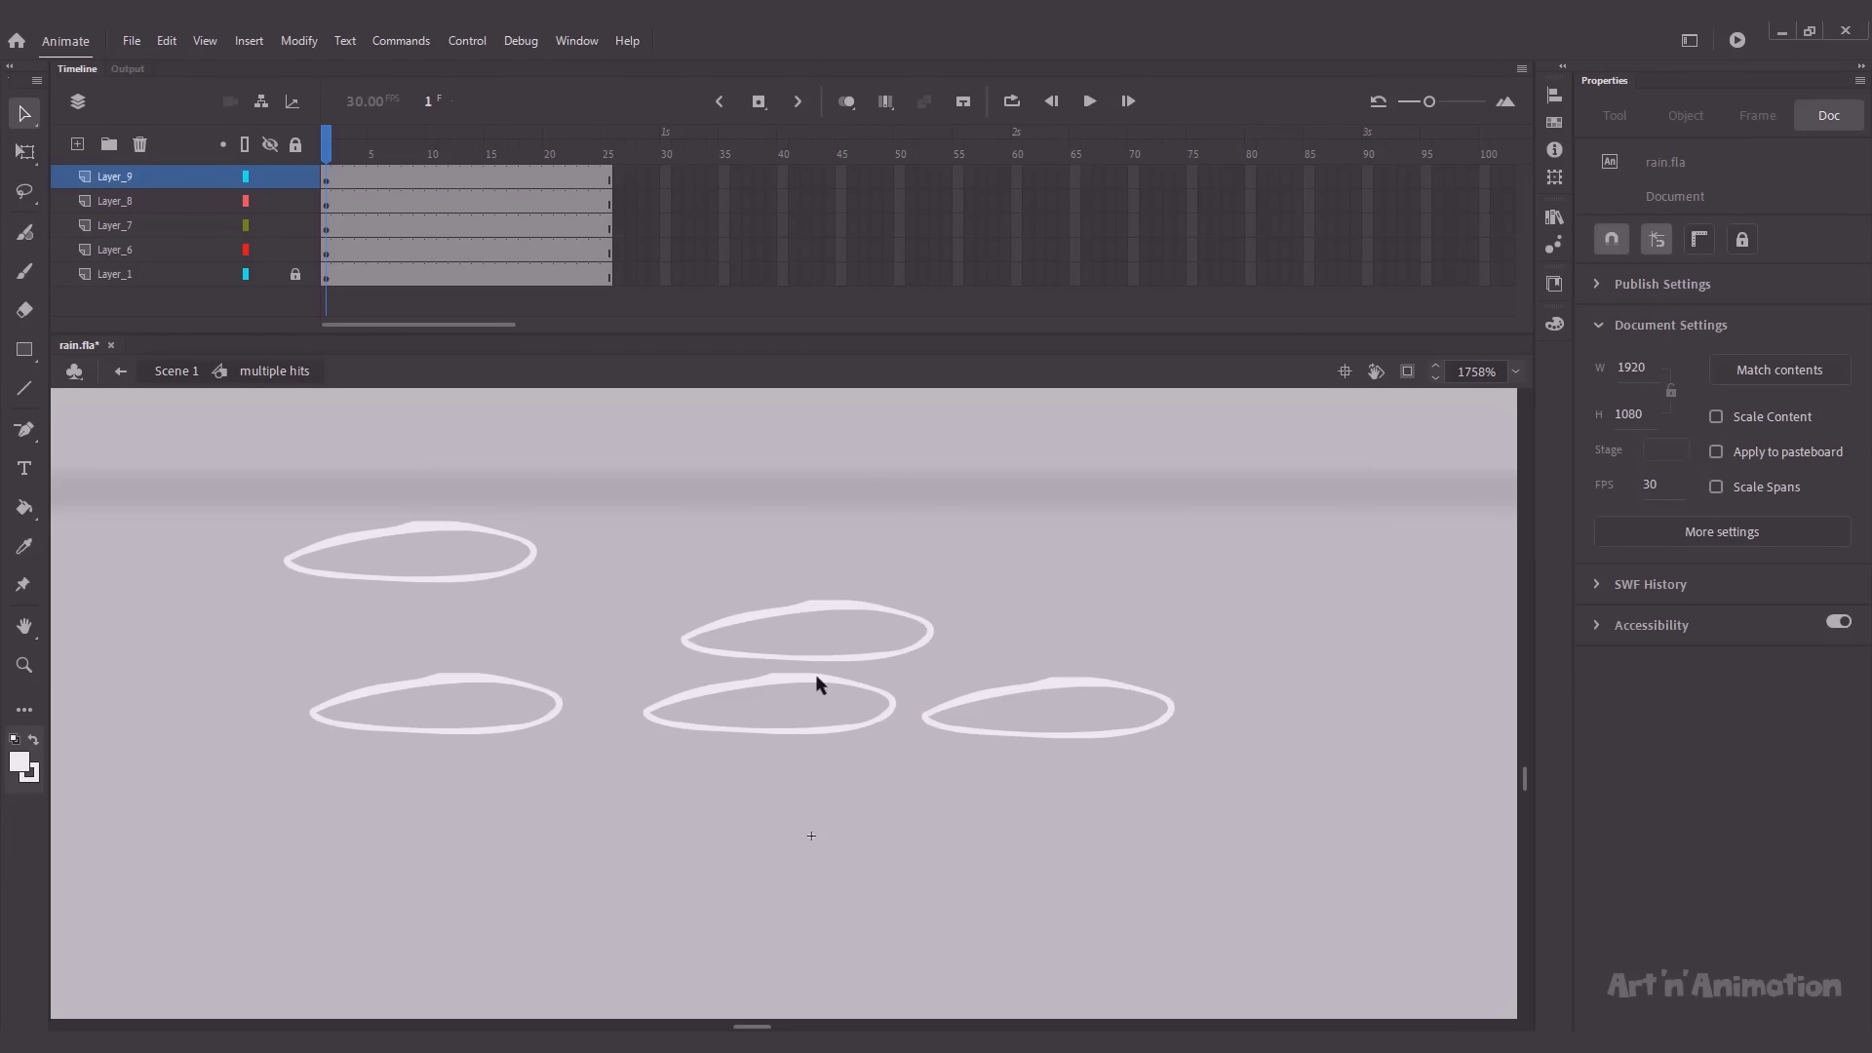
left_click(137, 251)
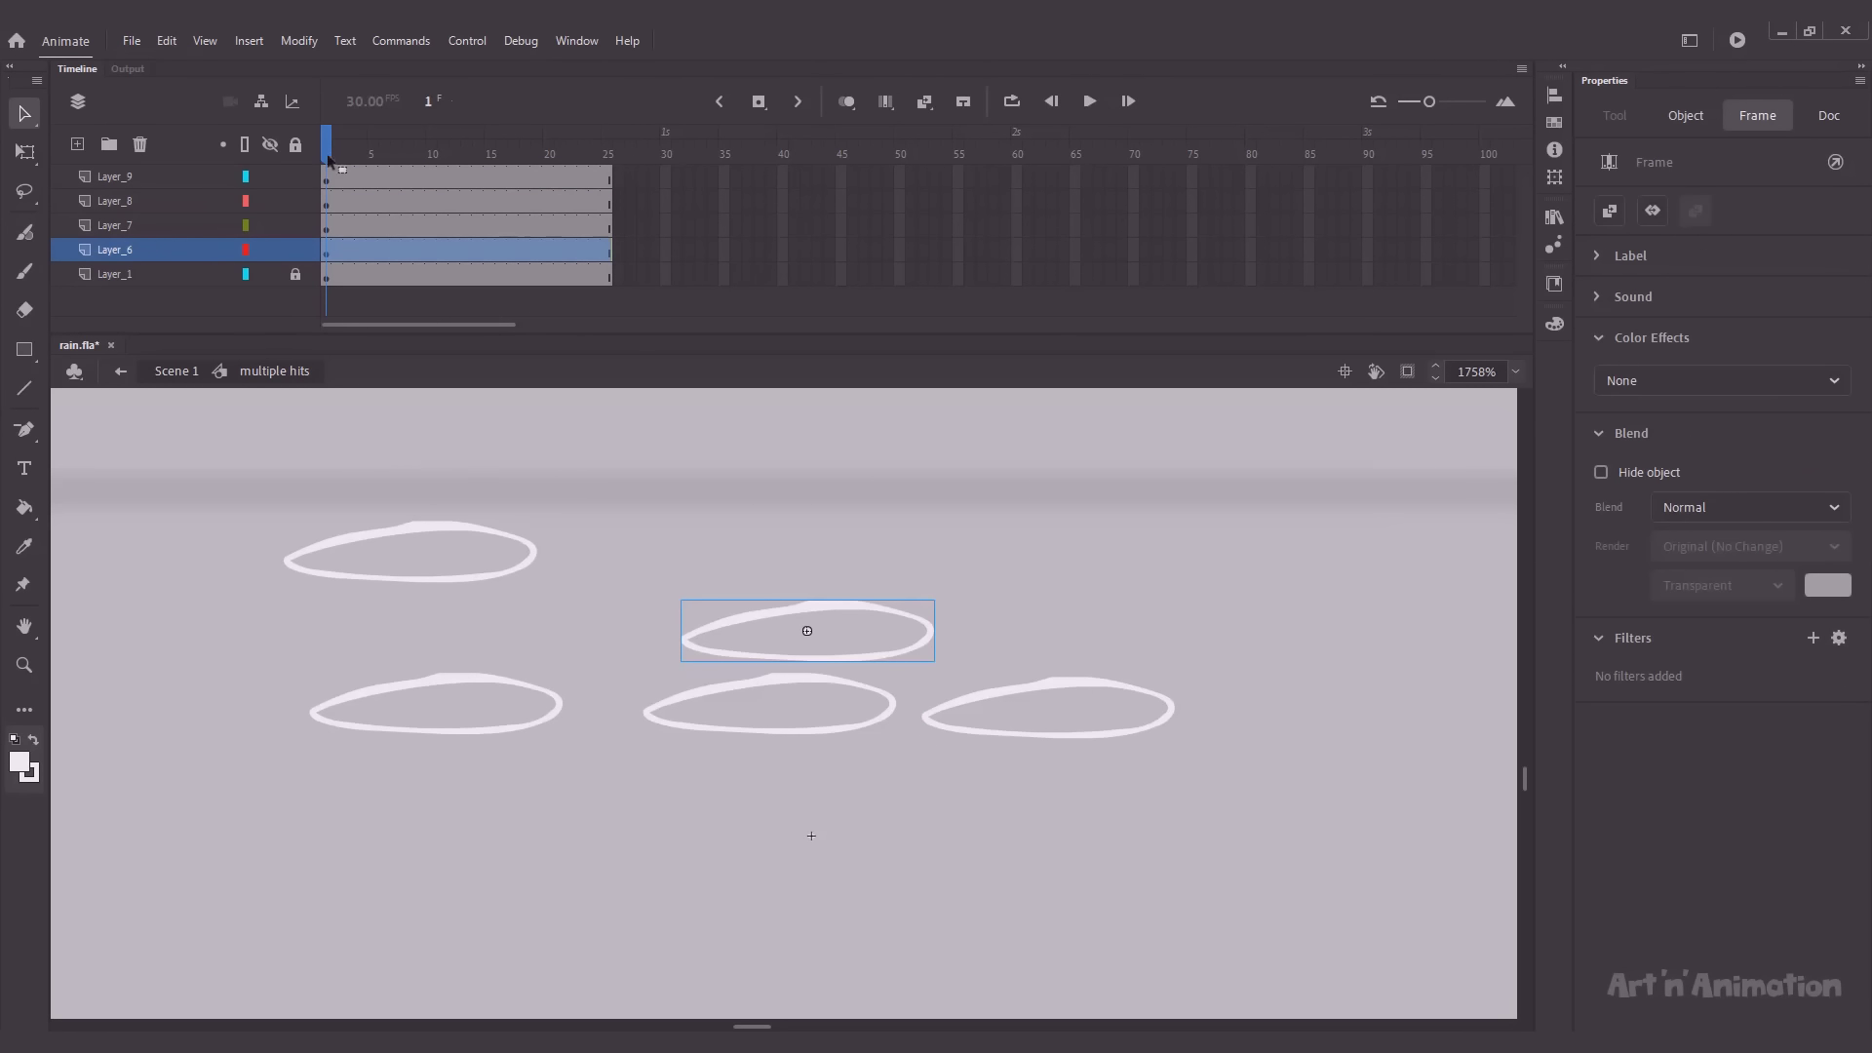
key("Return")
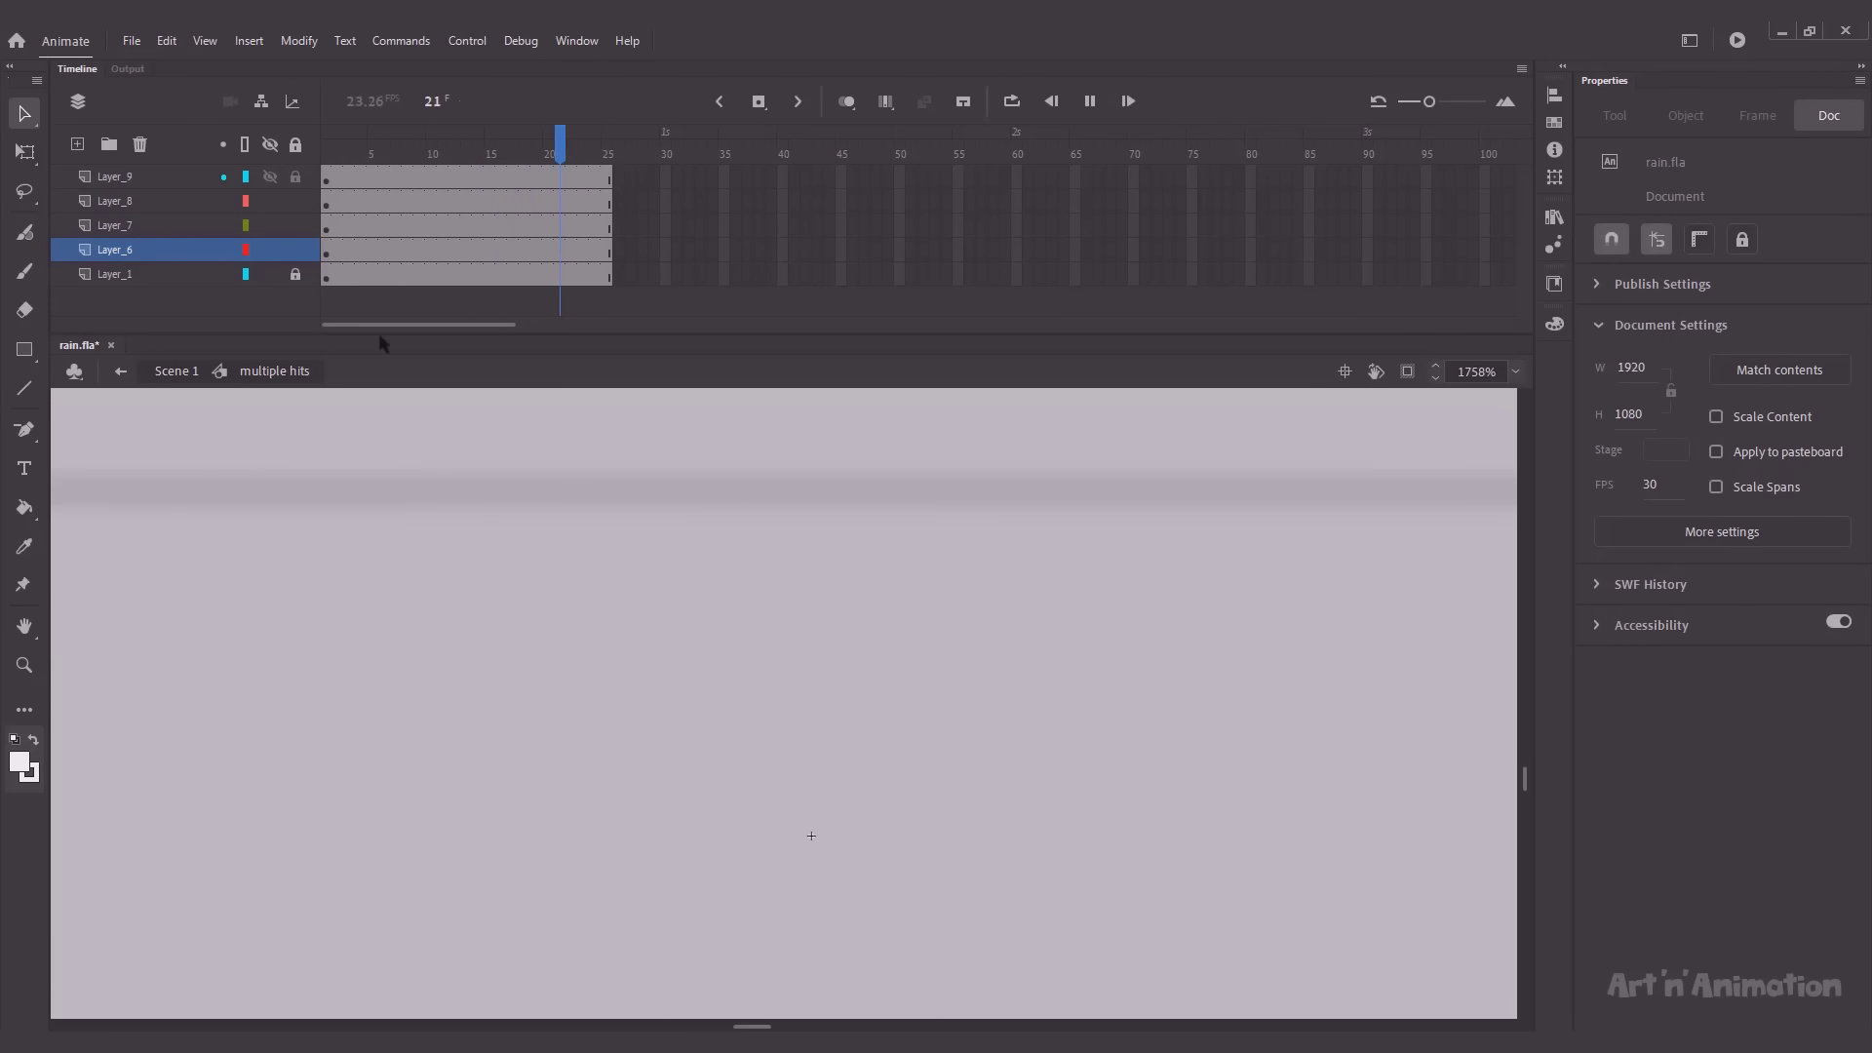
left_click(326, 146)
Step: Delay the ripple keyframes inside the Layer_6 symbol rainhit_01, then return to multiple hits and lock Layer_6
left_click(132, 252)
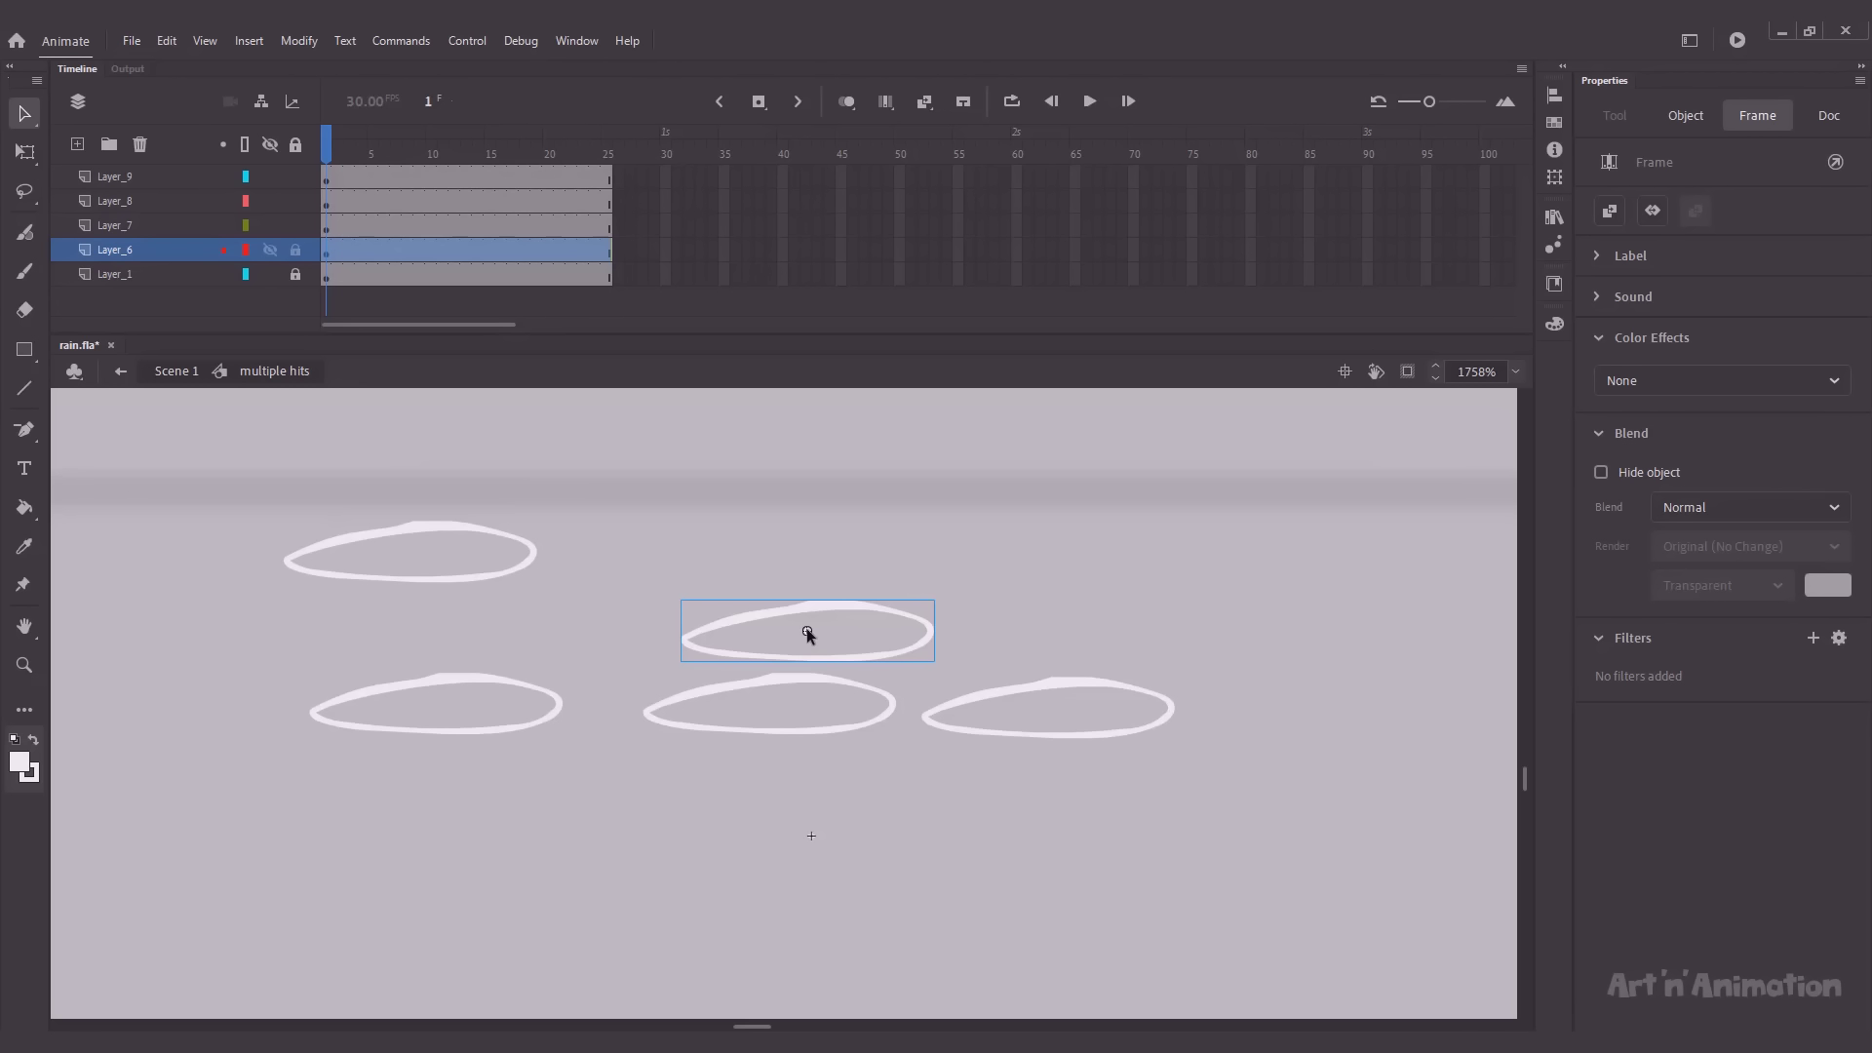
double_click(809, 633)
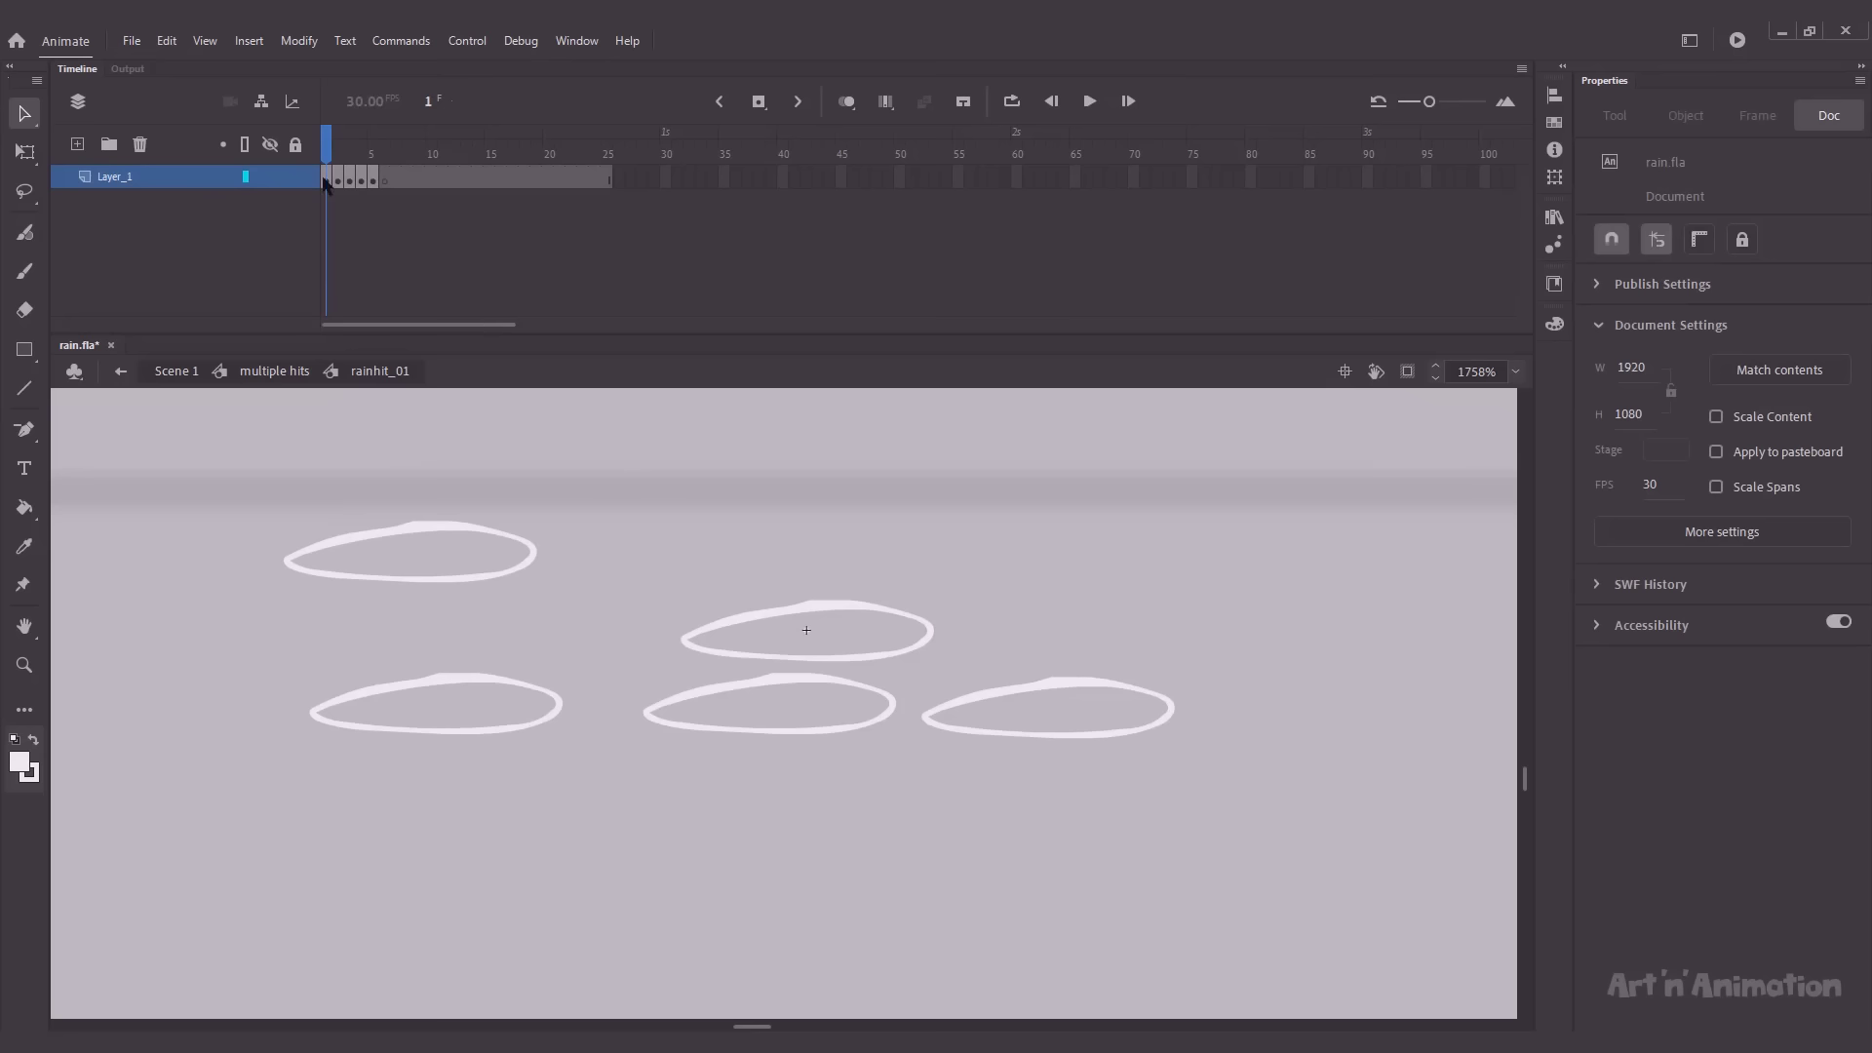
left_click_drag(326, 179, 490, 158)
left_click(273, 370)
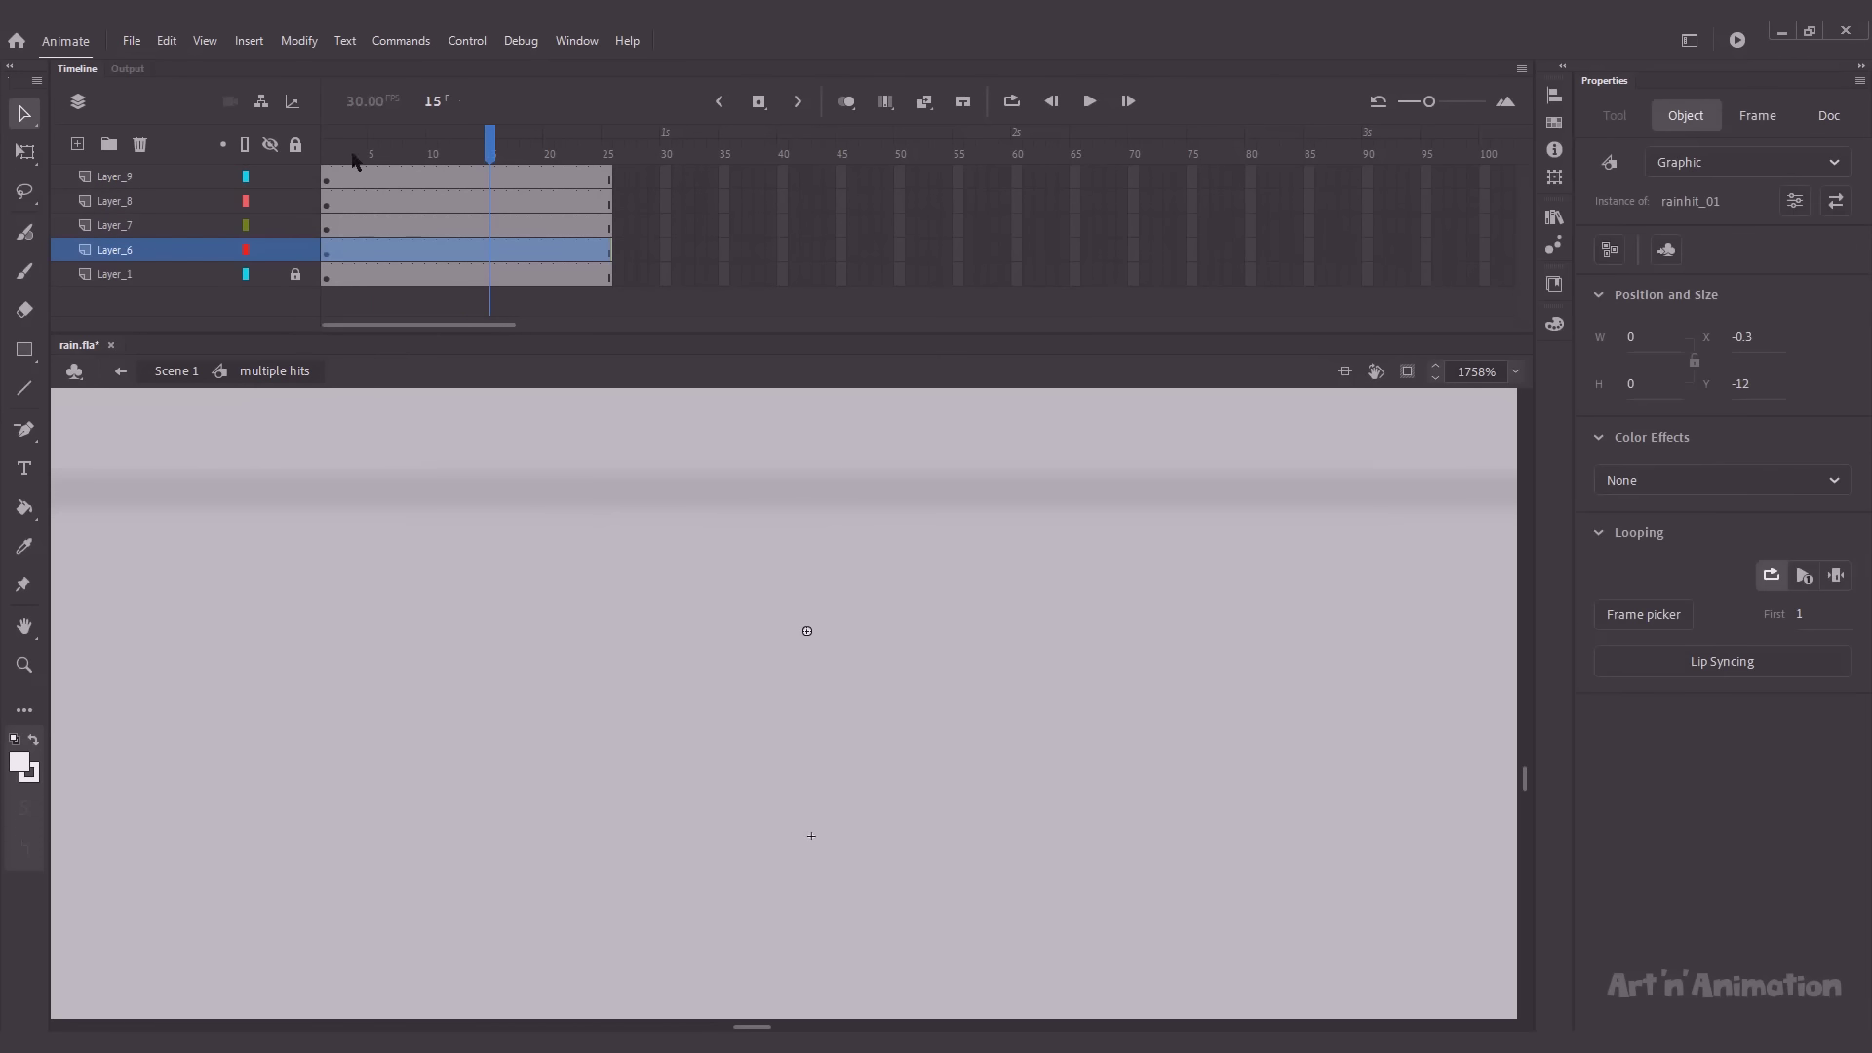
left_click(359, 156)
Step: Delay the ripple keyframes inside the Layer_7 symbol rainhit_02, then return to multiple hits and lock Layer_7
left_click(135, 229)
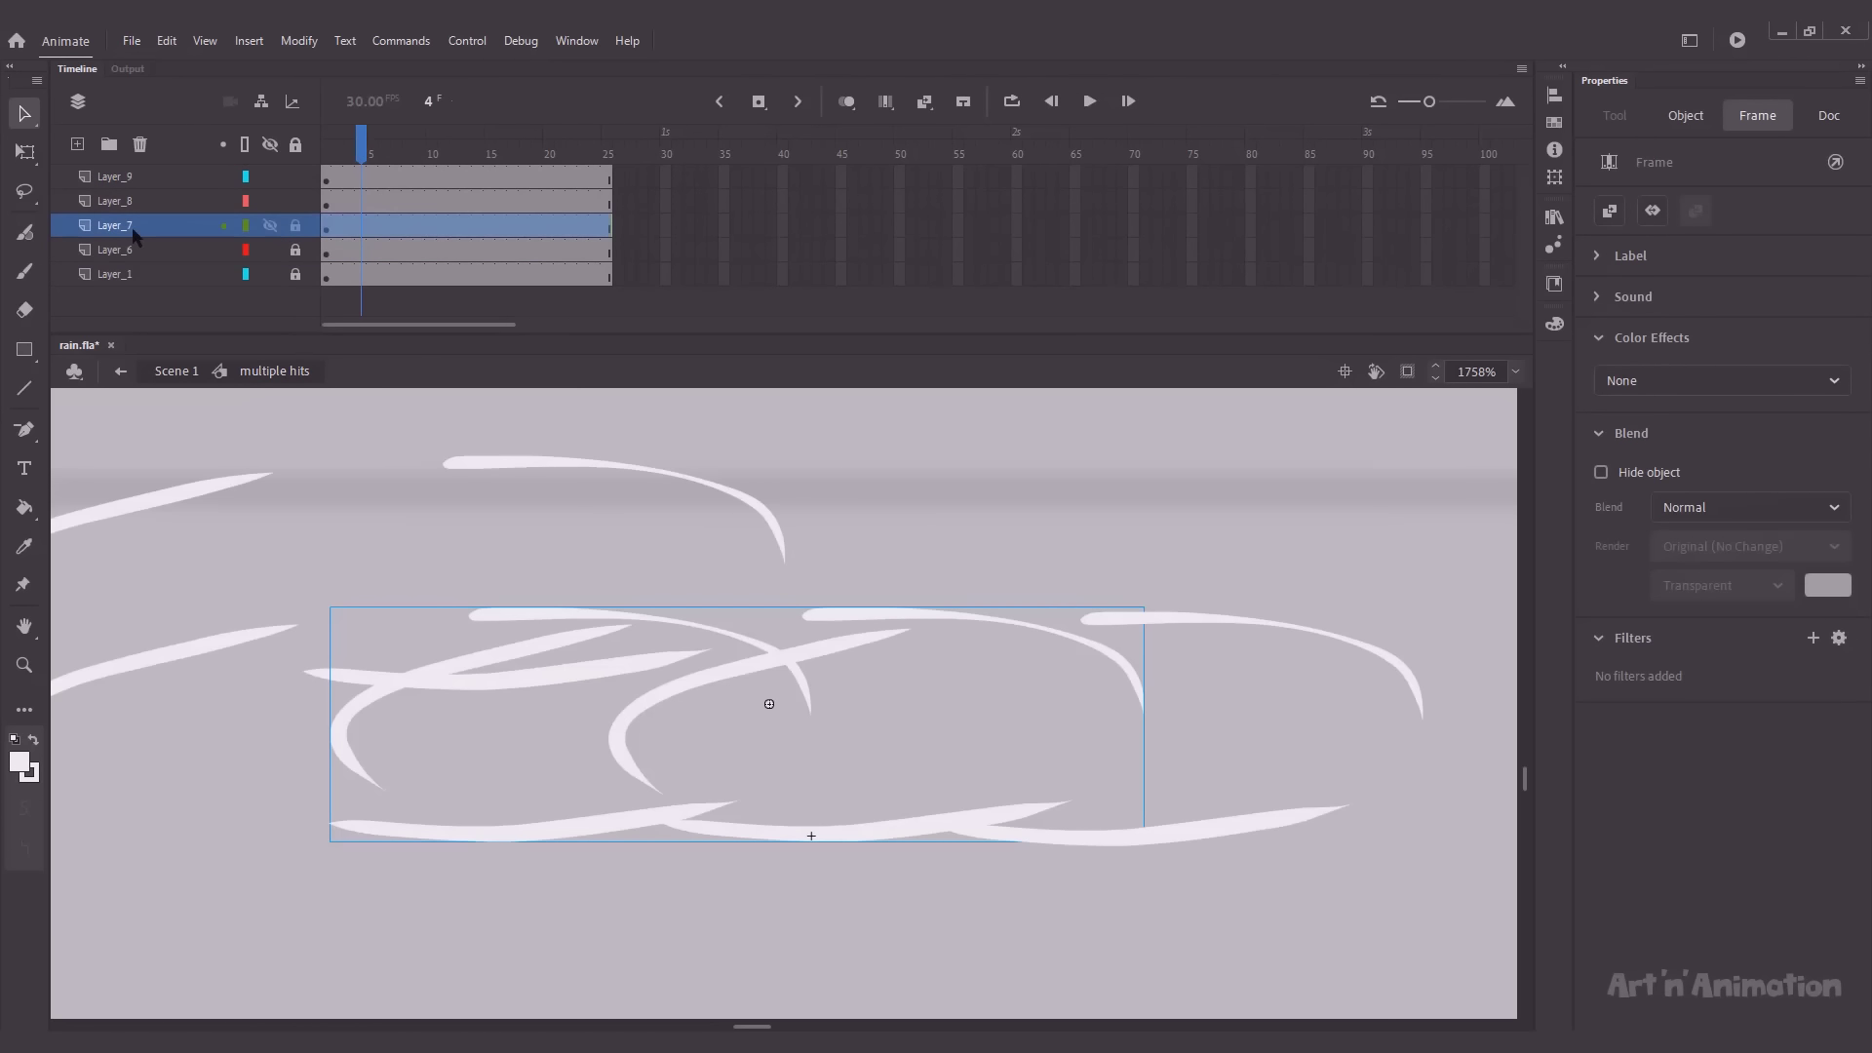
left_click_drag(361, 151, 281, 158)
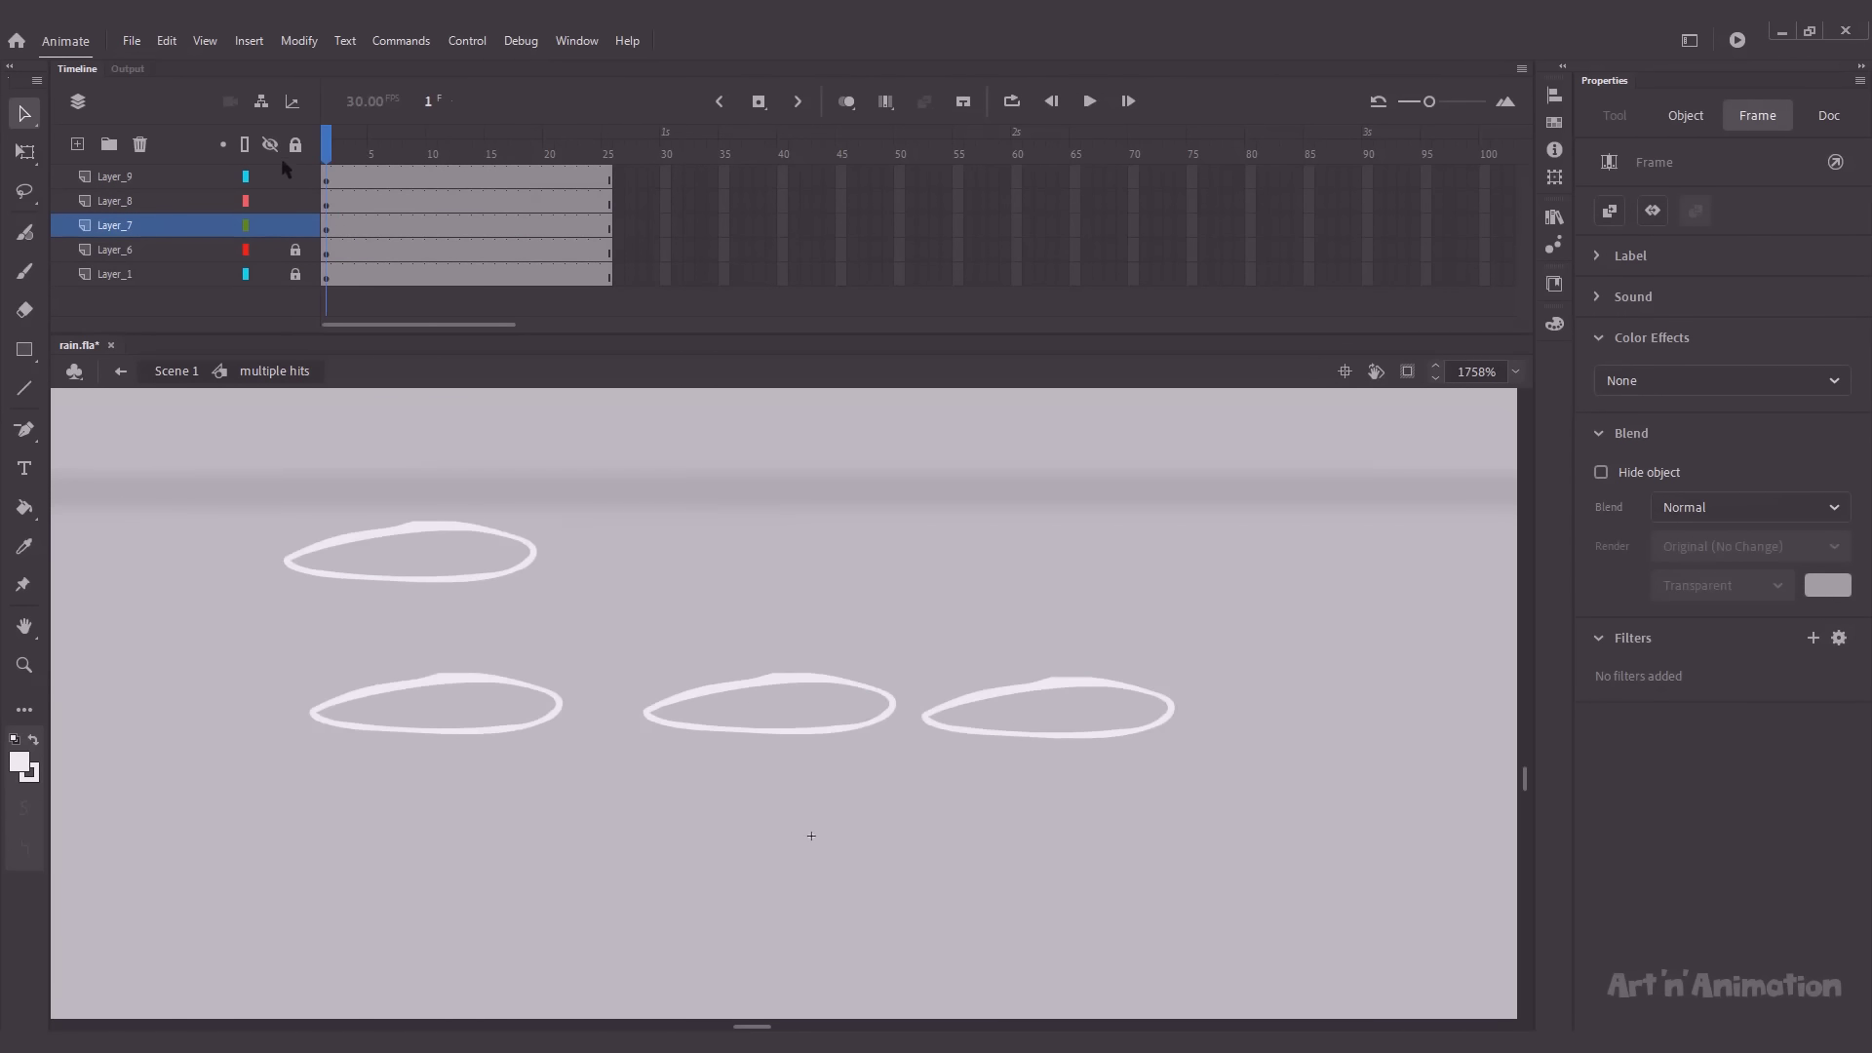
left_click(167, 230)
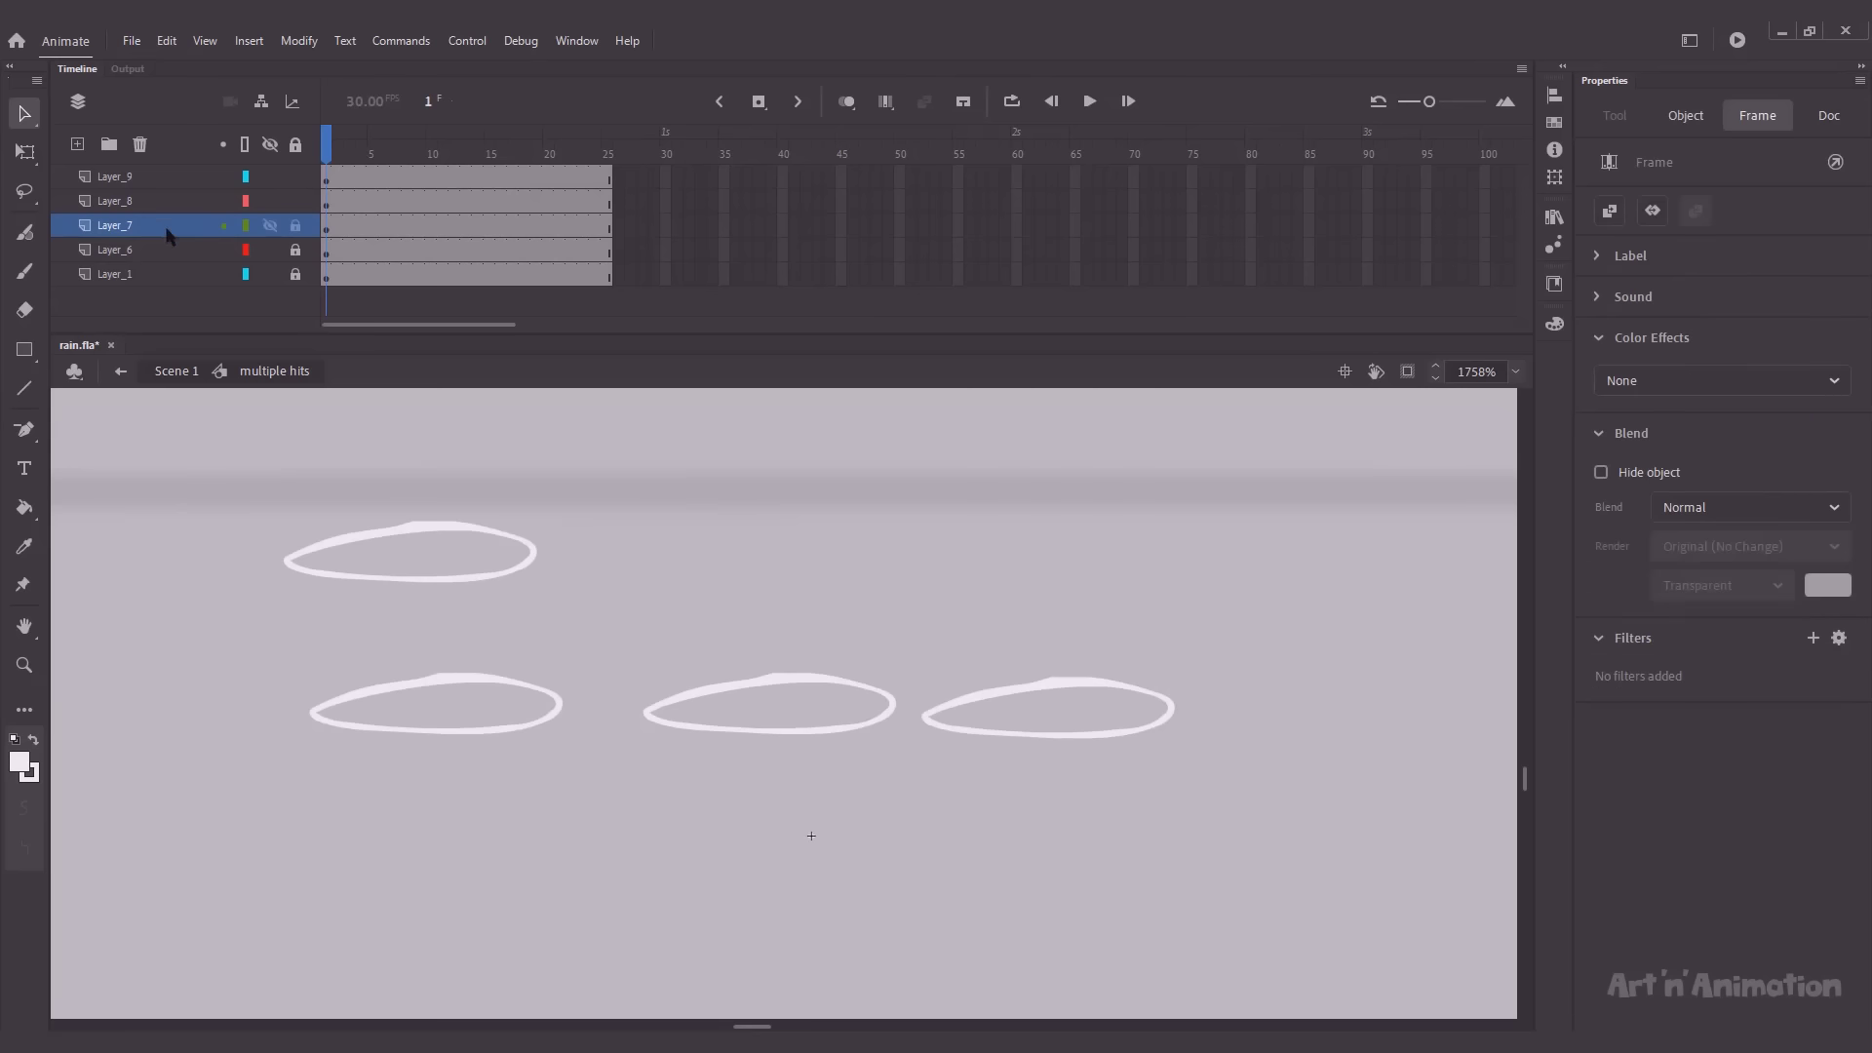
double_click(768, 704)
left_click_drag(327, 181, 514, 148)
left_click(273, 368)
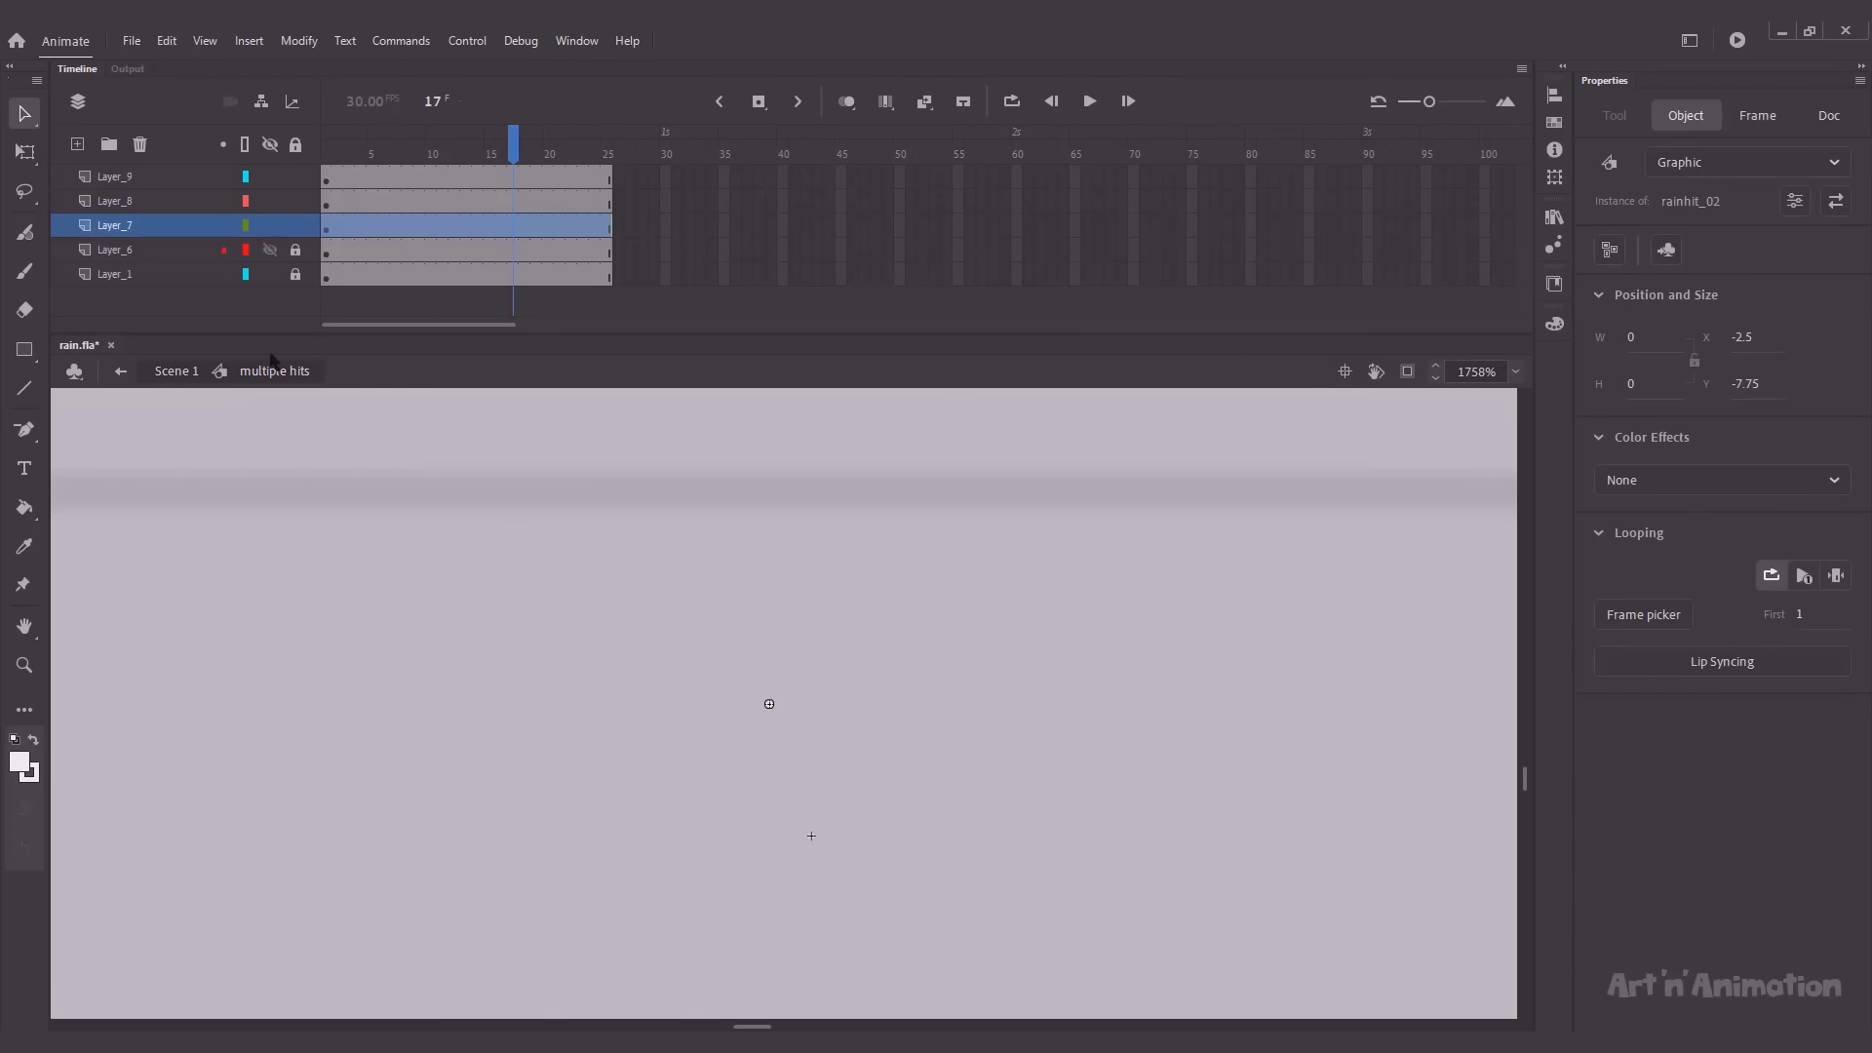
left_click(296, 225)
Step: Move the five ripple keyframes in the Layer_8 symbol rainhit_03 to start at frame 15, then return to multiple hits and lock Layer_8
left_click(151, 202)
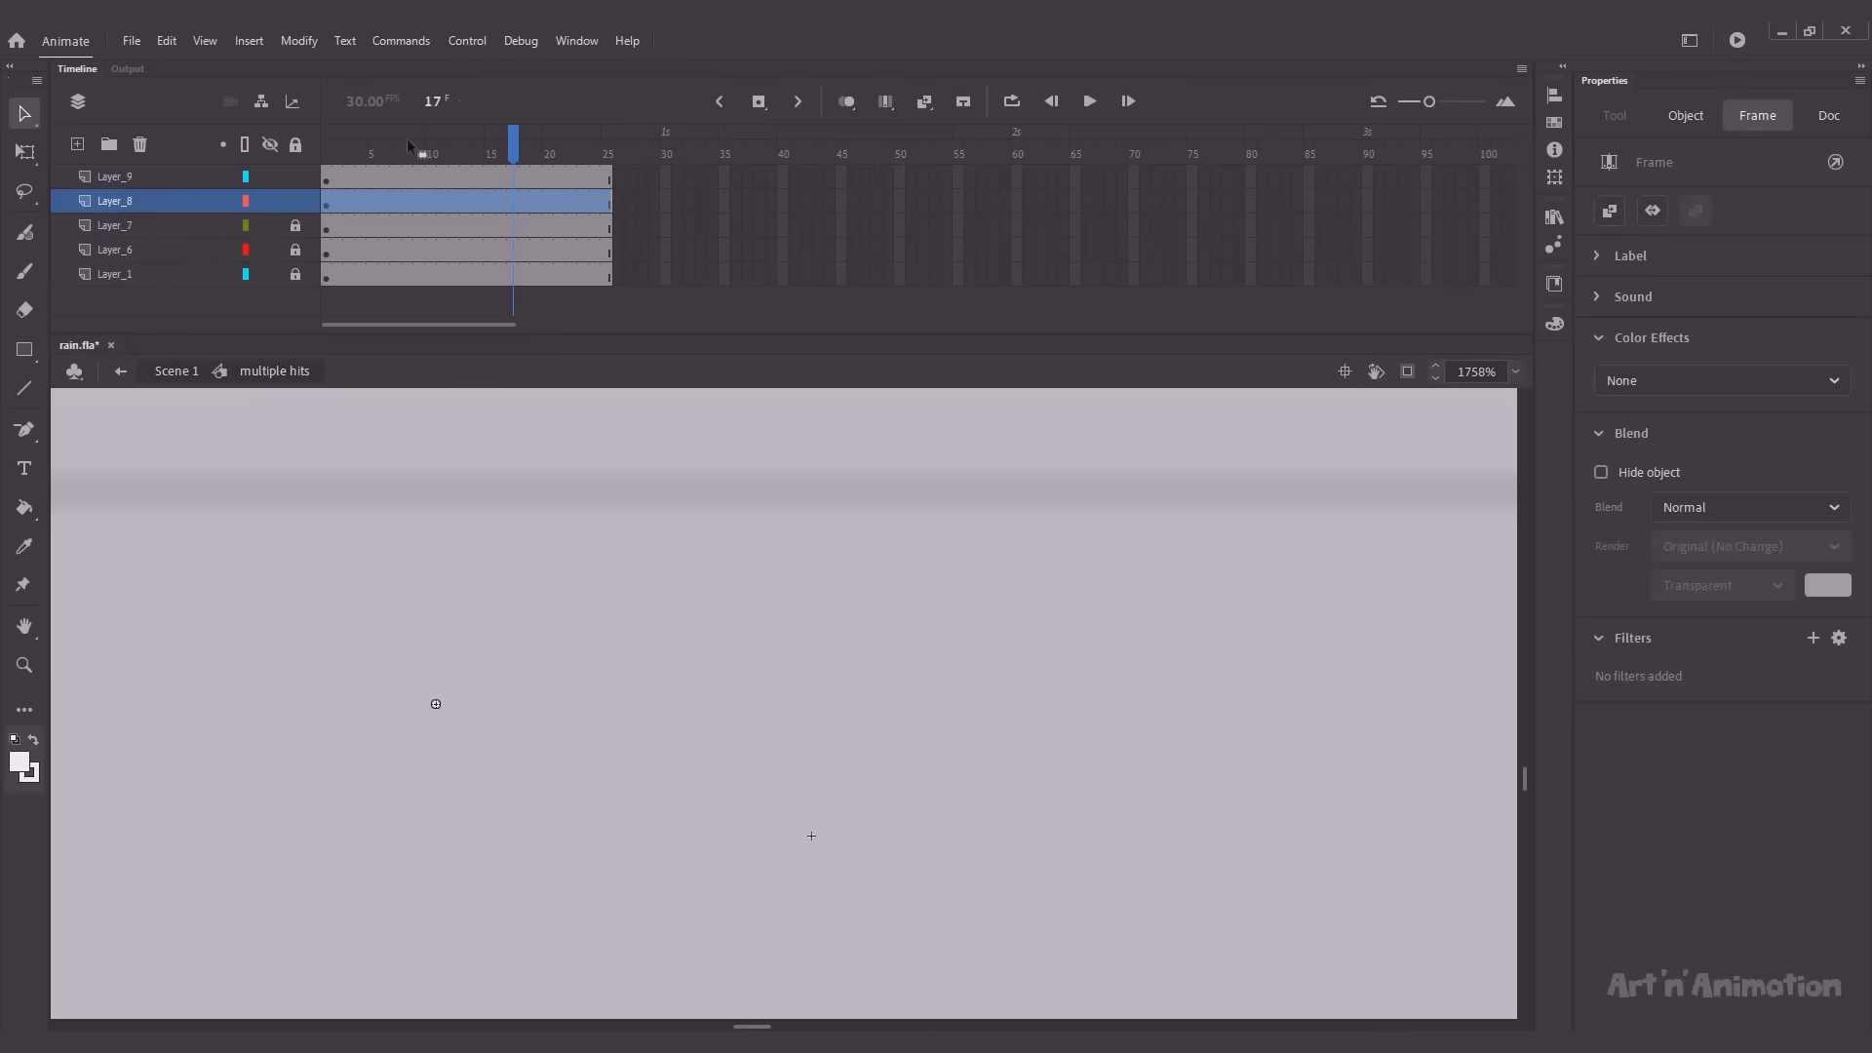
left_click_drag(406, 139, 385, 177)
left_click(125, 201)
double_click(435, 700)
left_click_drag(499, 177, 499, 178)
left_click(336, 282)
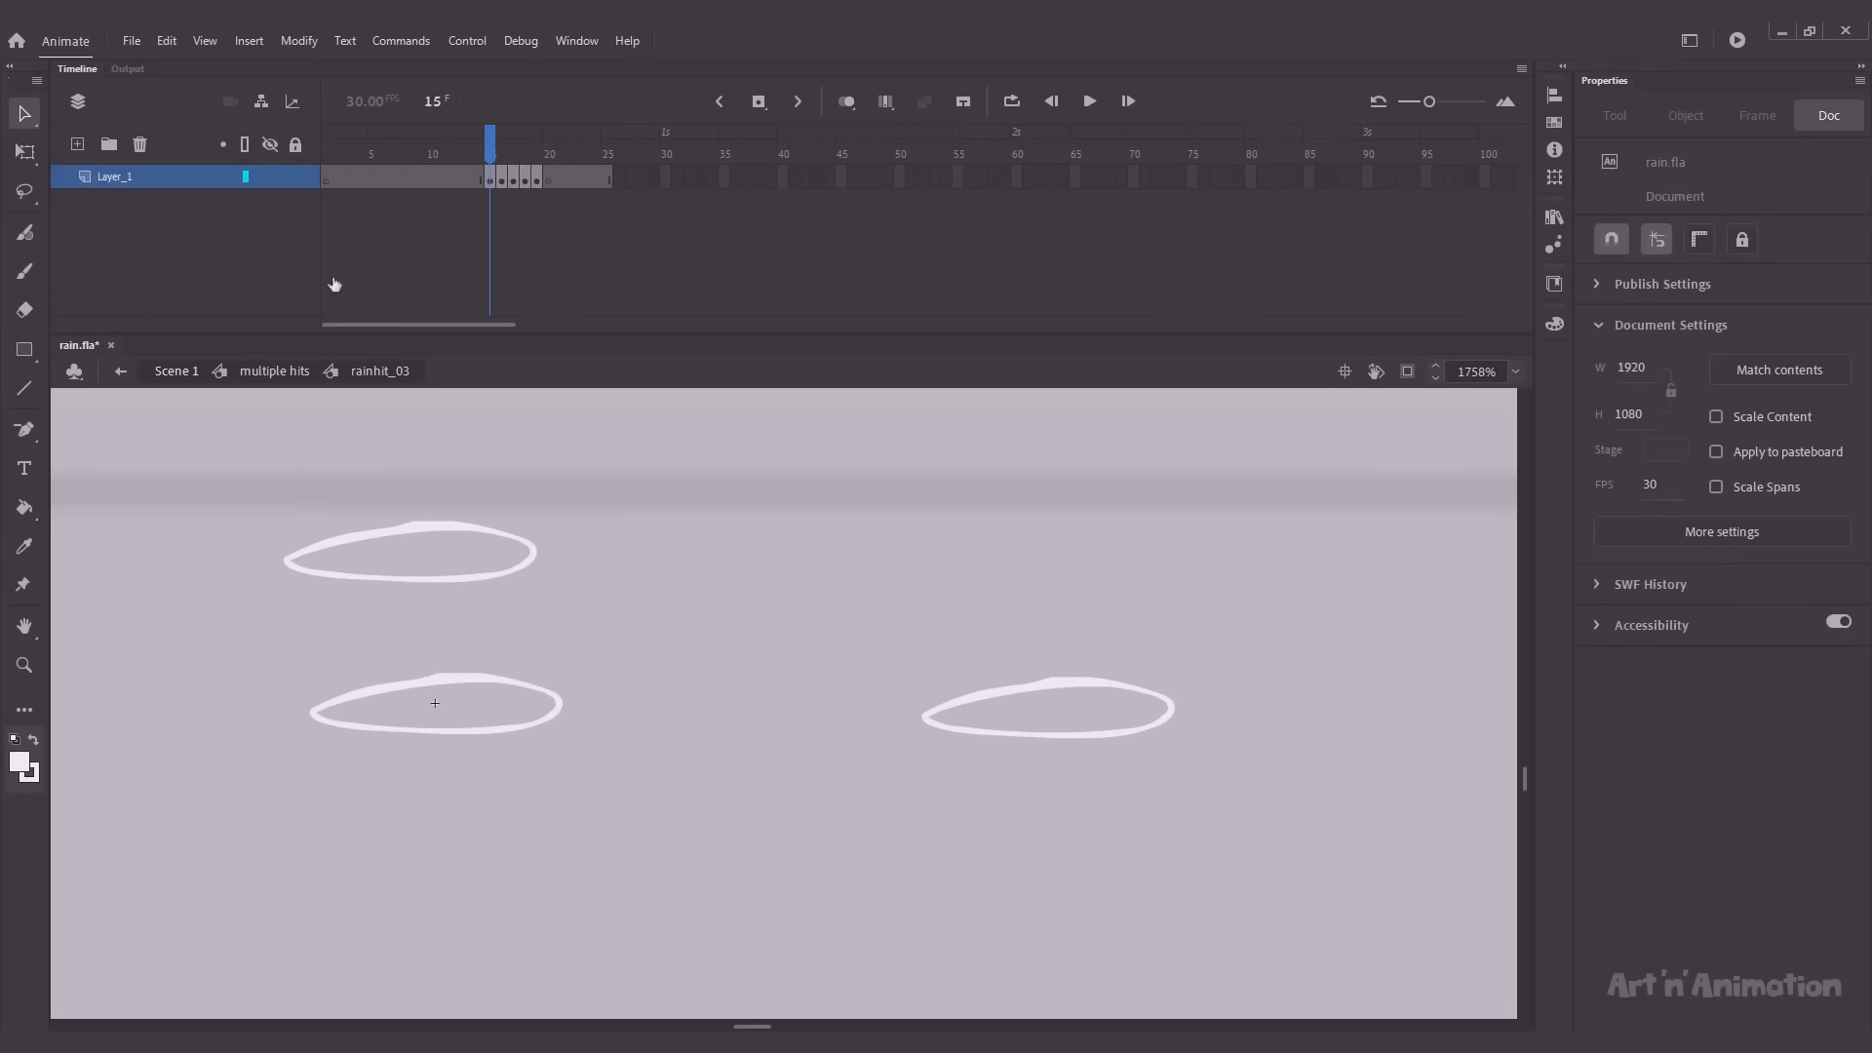
left_click(275, 372)
left_click(166, 180)
left_click(295, 201)
Step: Shift the ripple keyframes in the Layer_9 symbol rainhit_04 away from the first frames and return to multiple hits
left_click(326, 147)
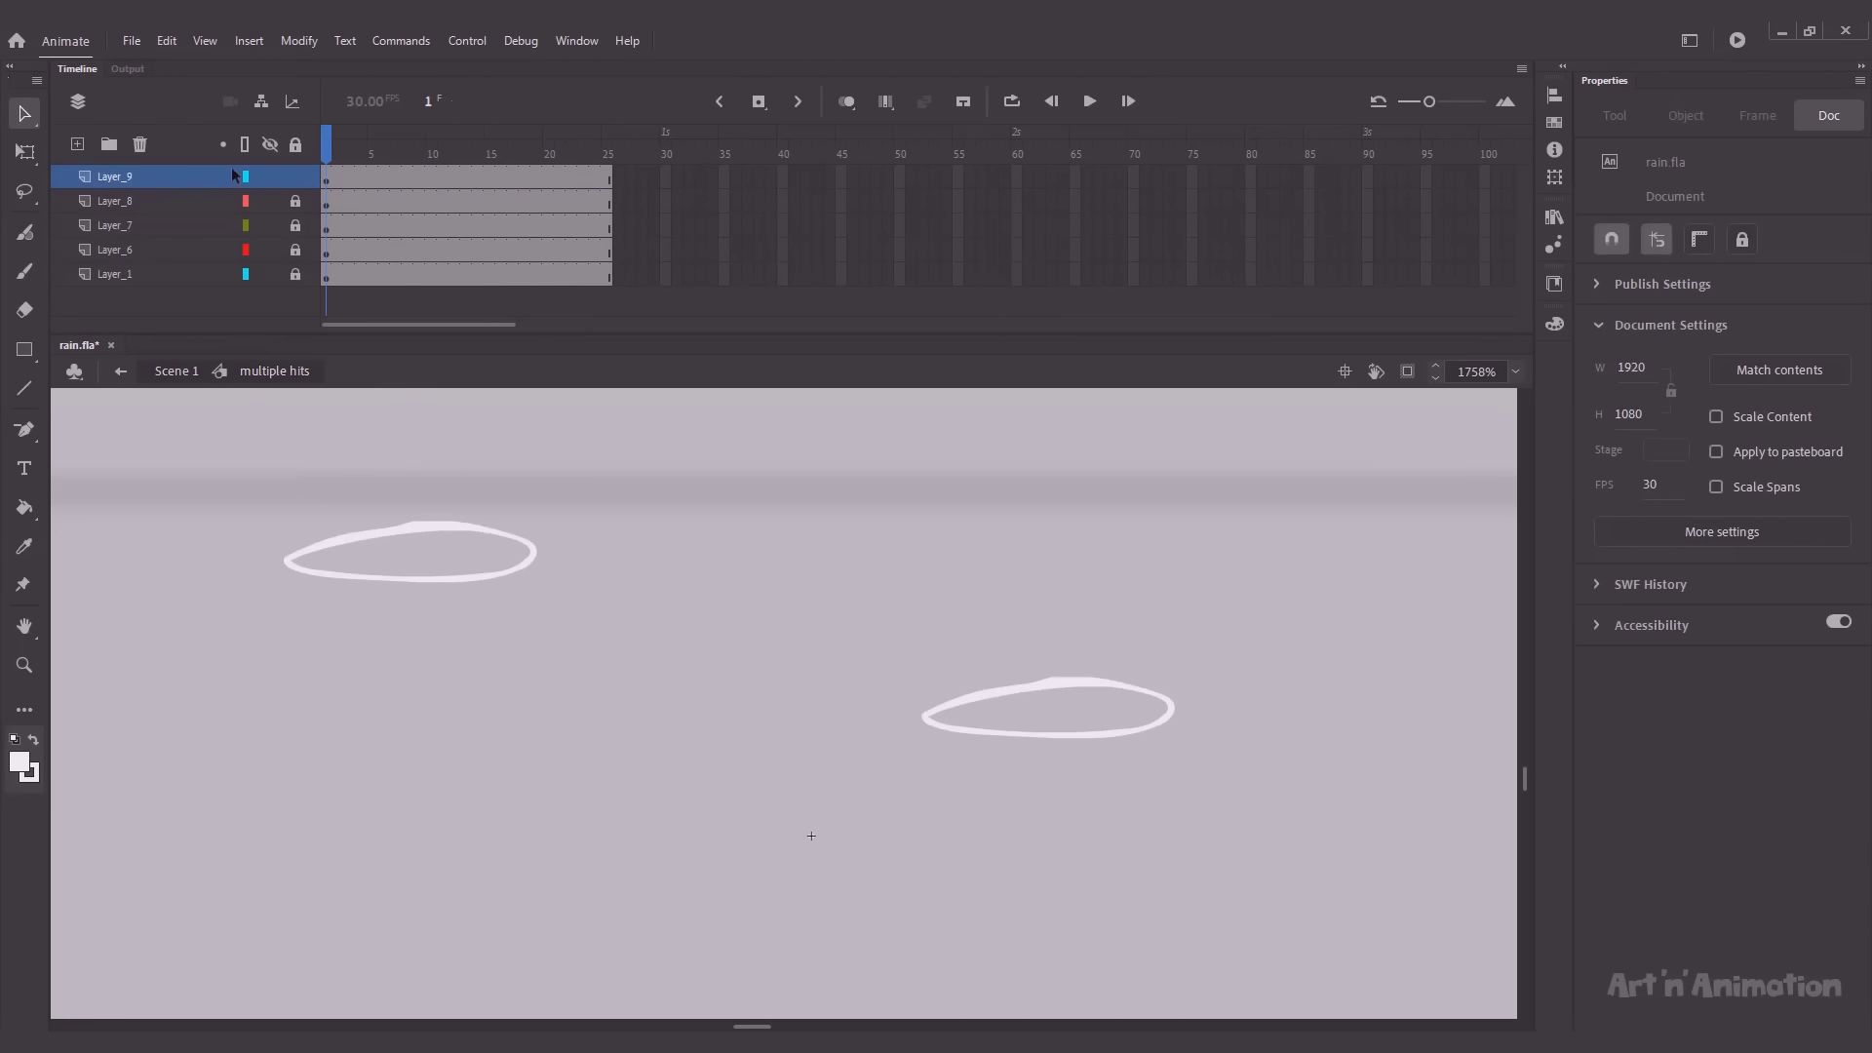
left_click(195, 178)
double_click(1048, 709)
left_click_drag(387, 177, 434, 179)
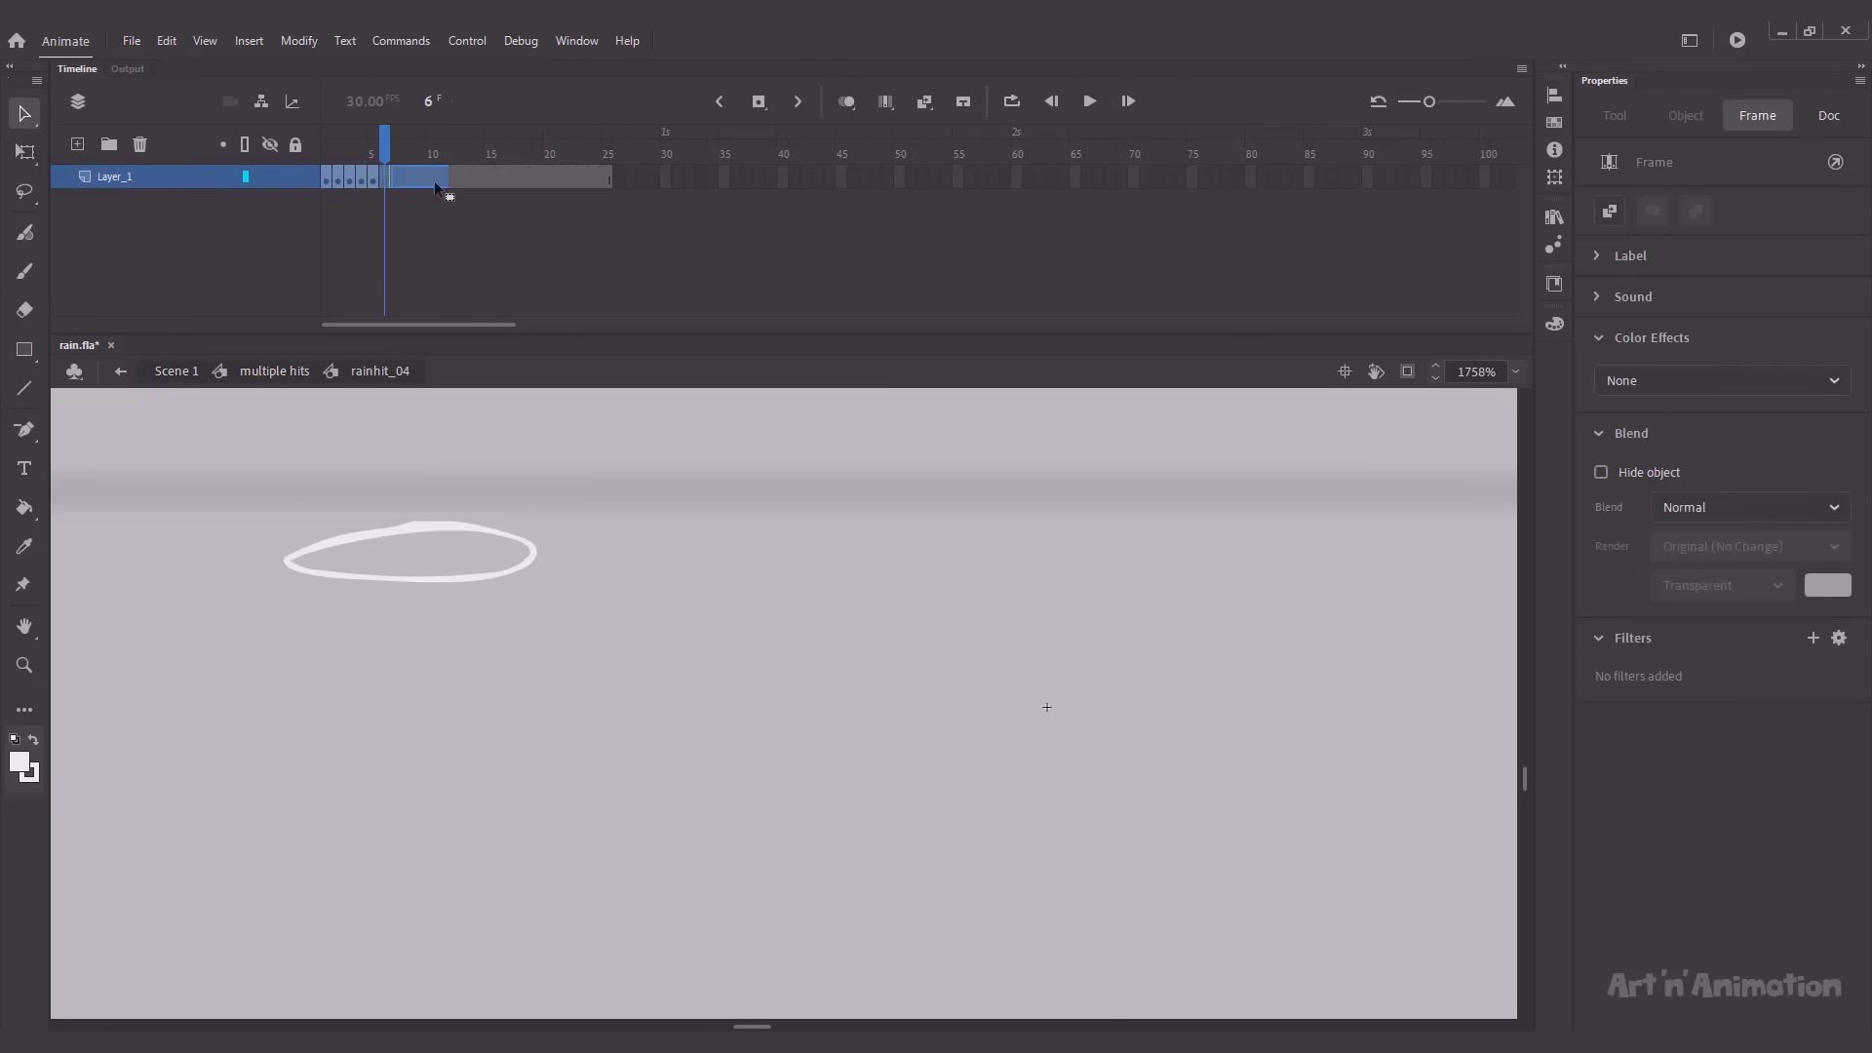
left_click_drag(576, 176, 605, 178)
left_click(249, 301)
left_click(275, 371)
left_click(365, 494)
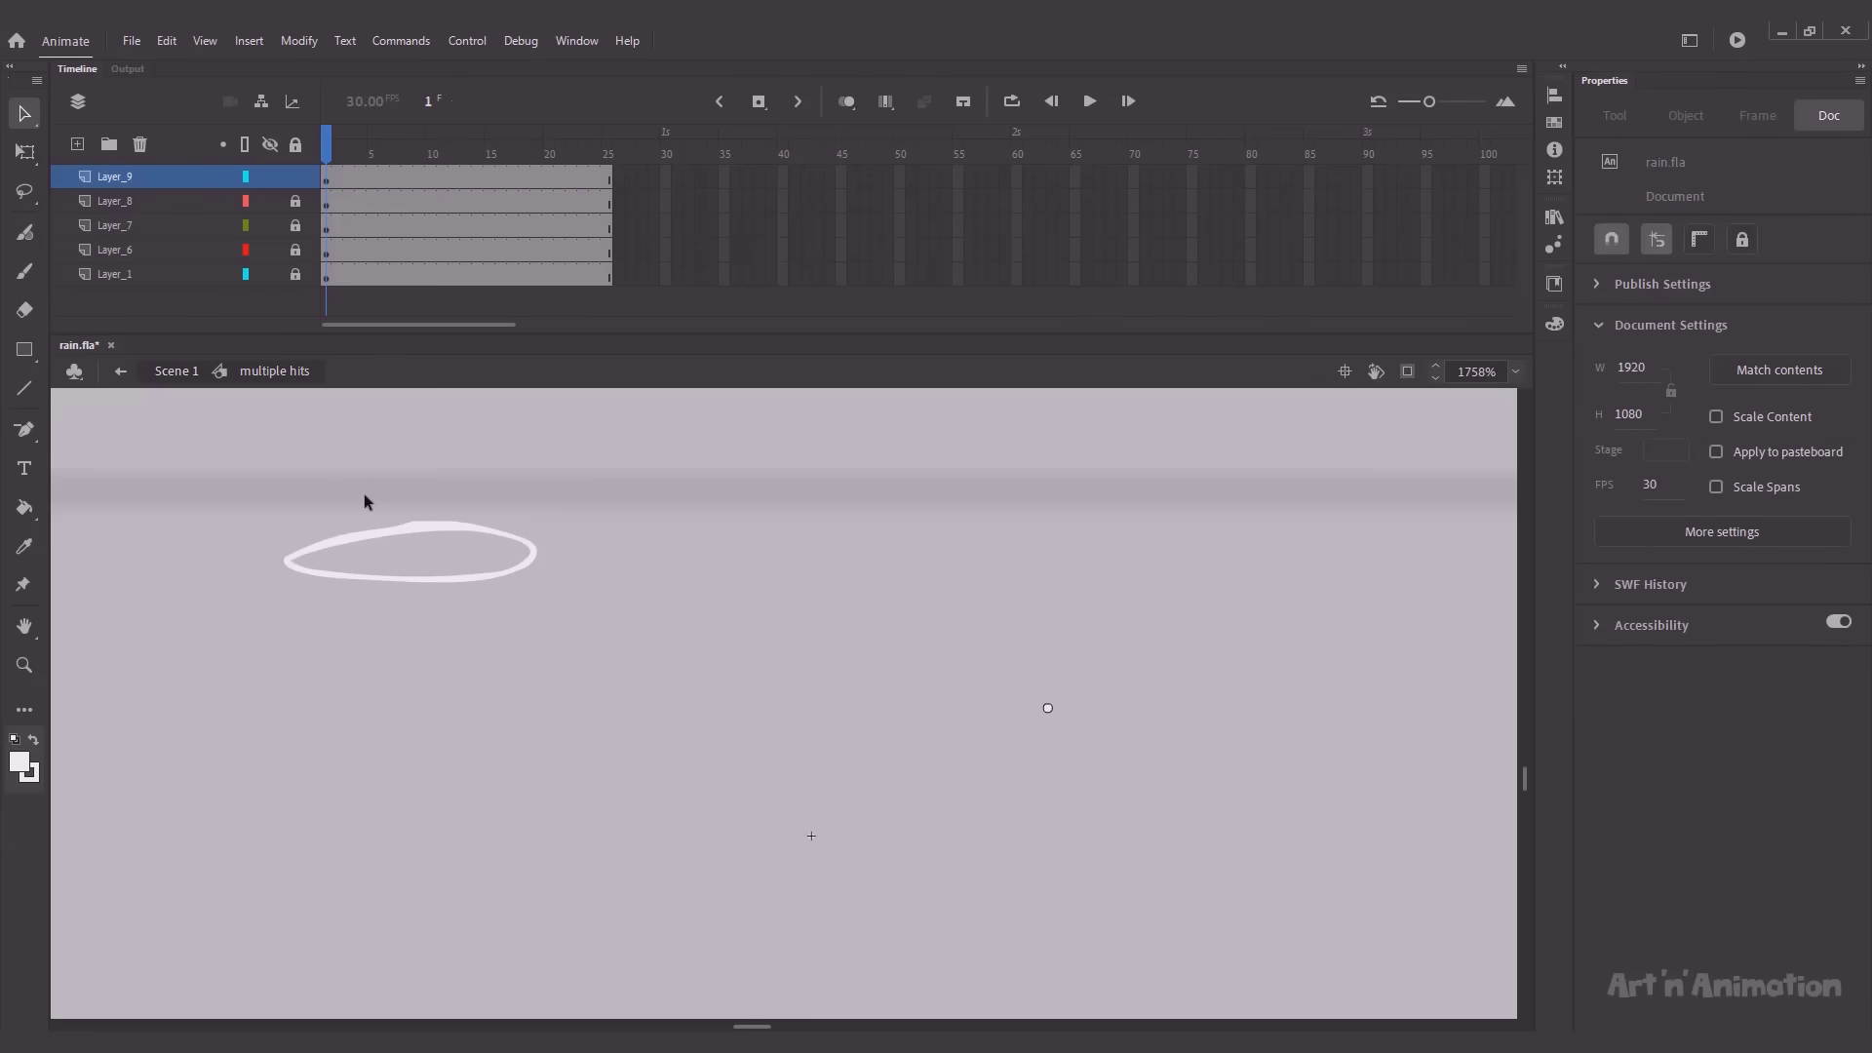
Step: Unlock all layers in multiple hits and move the five raindrop-hit symbols together off the stage, beyond its left edge
key("ctrl+minus")
key("ctrl+minus")
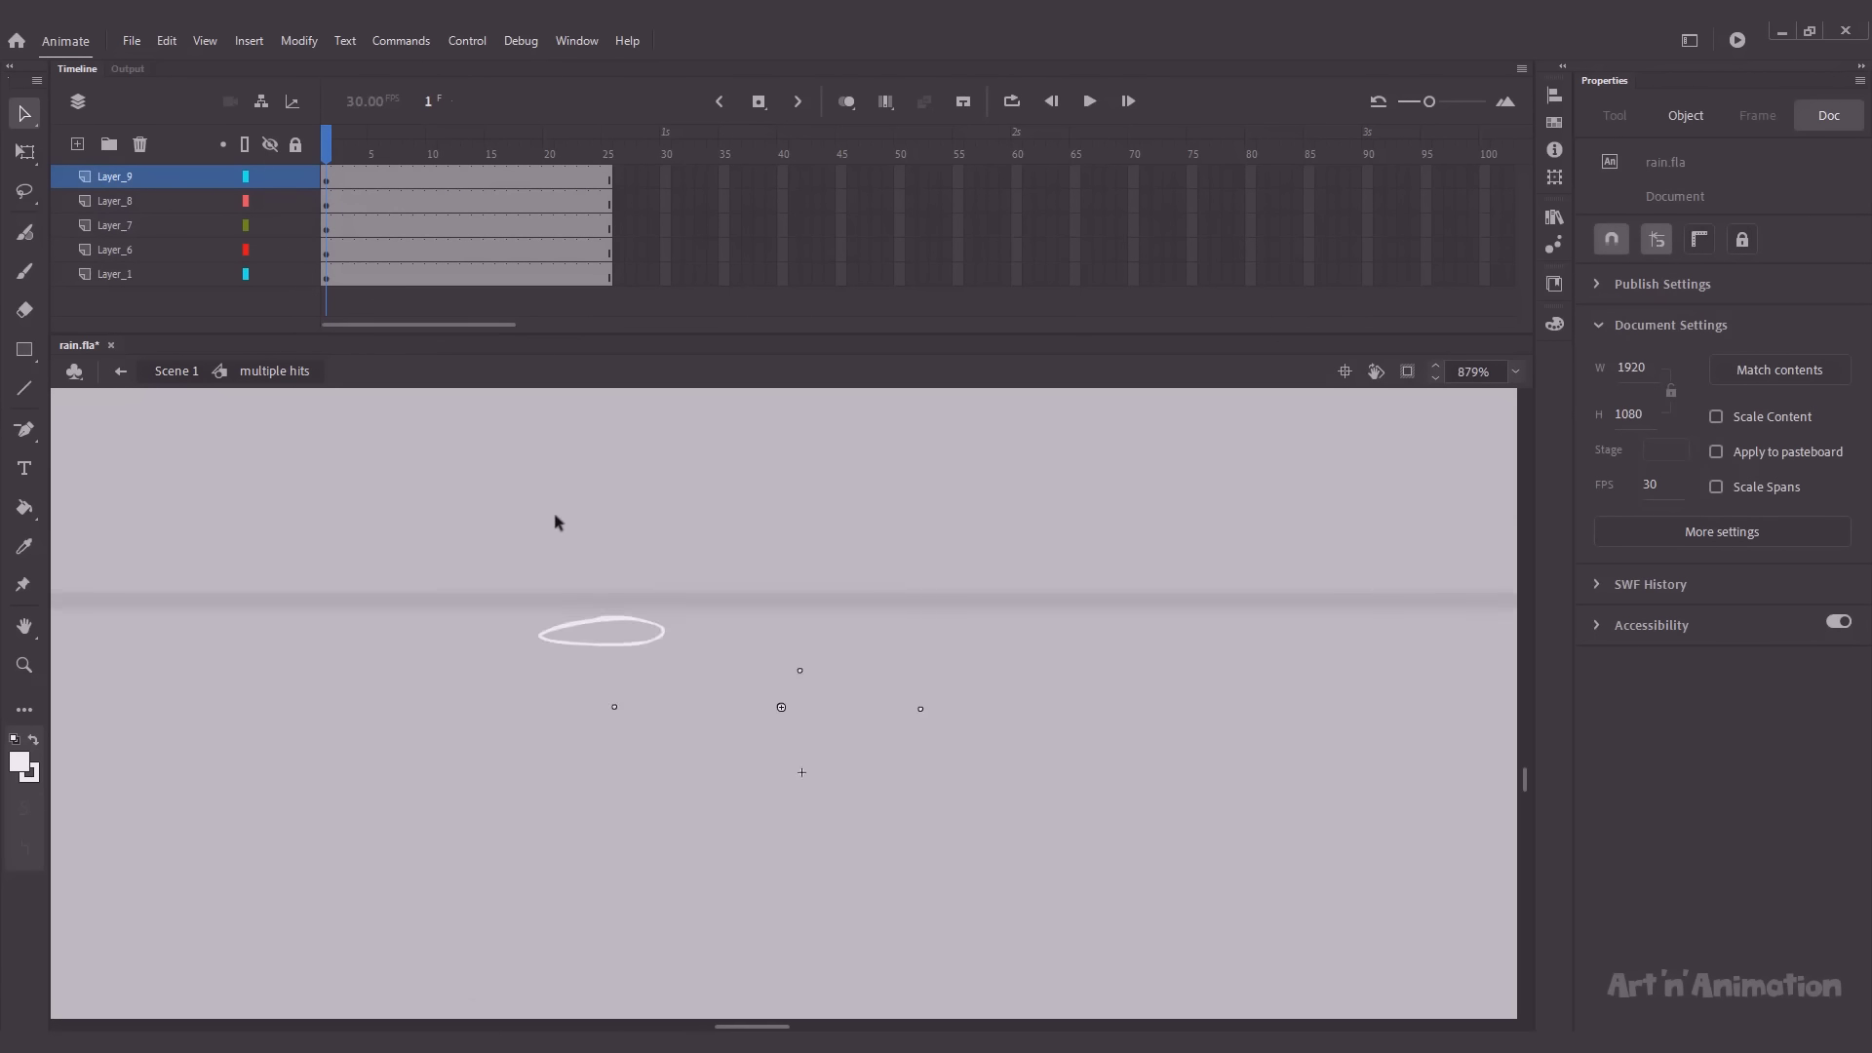
key("ctrl+a")
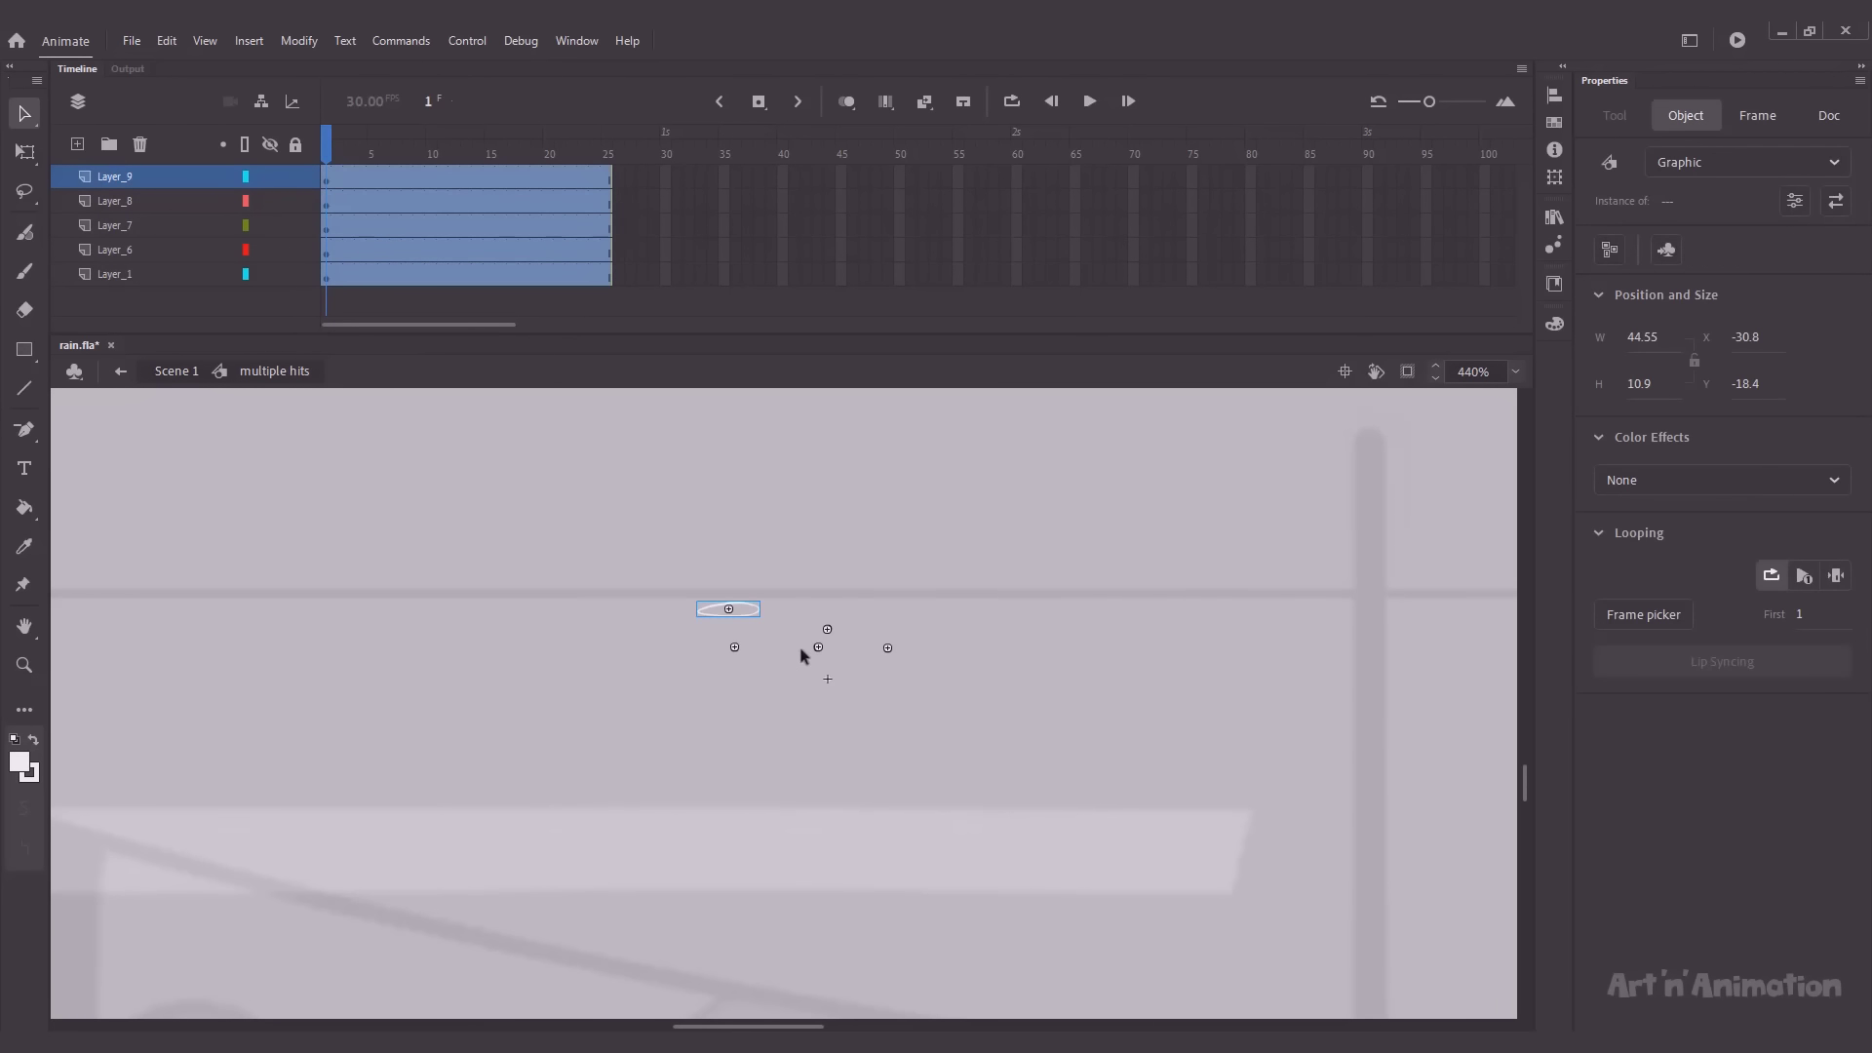
left_click_drag(733, 646, 287, 627)
key("space")
left_click_drag(643, 648, 1222, 722)
key("ctrl+minus")
key("ctrl+minus")
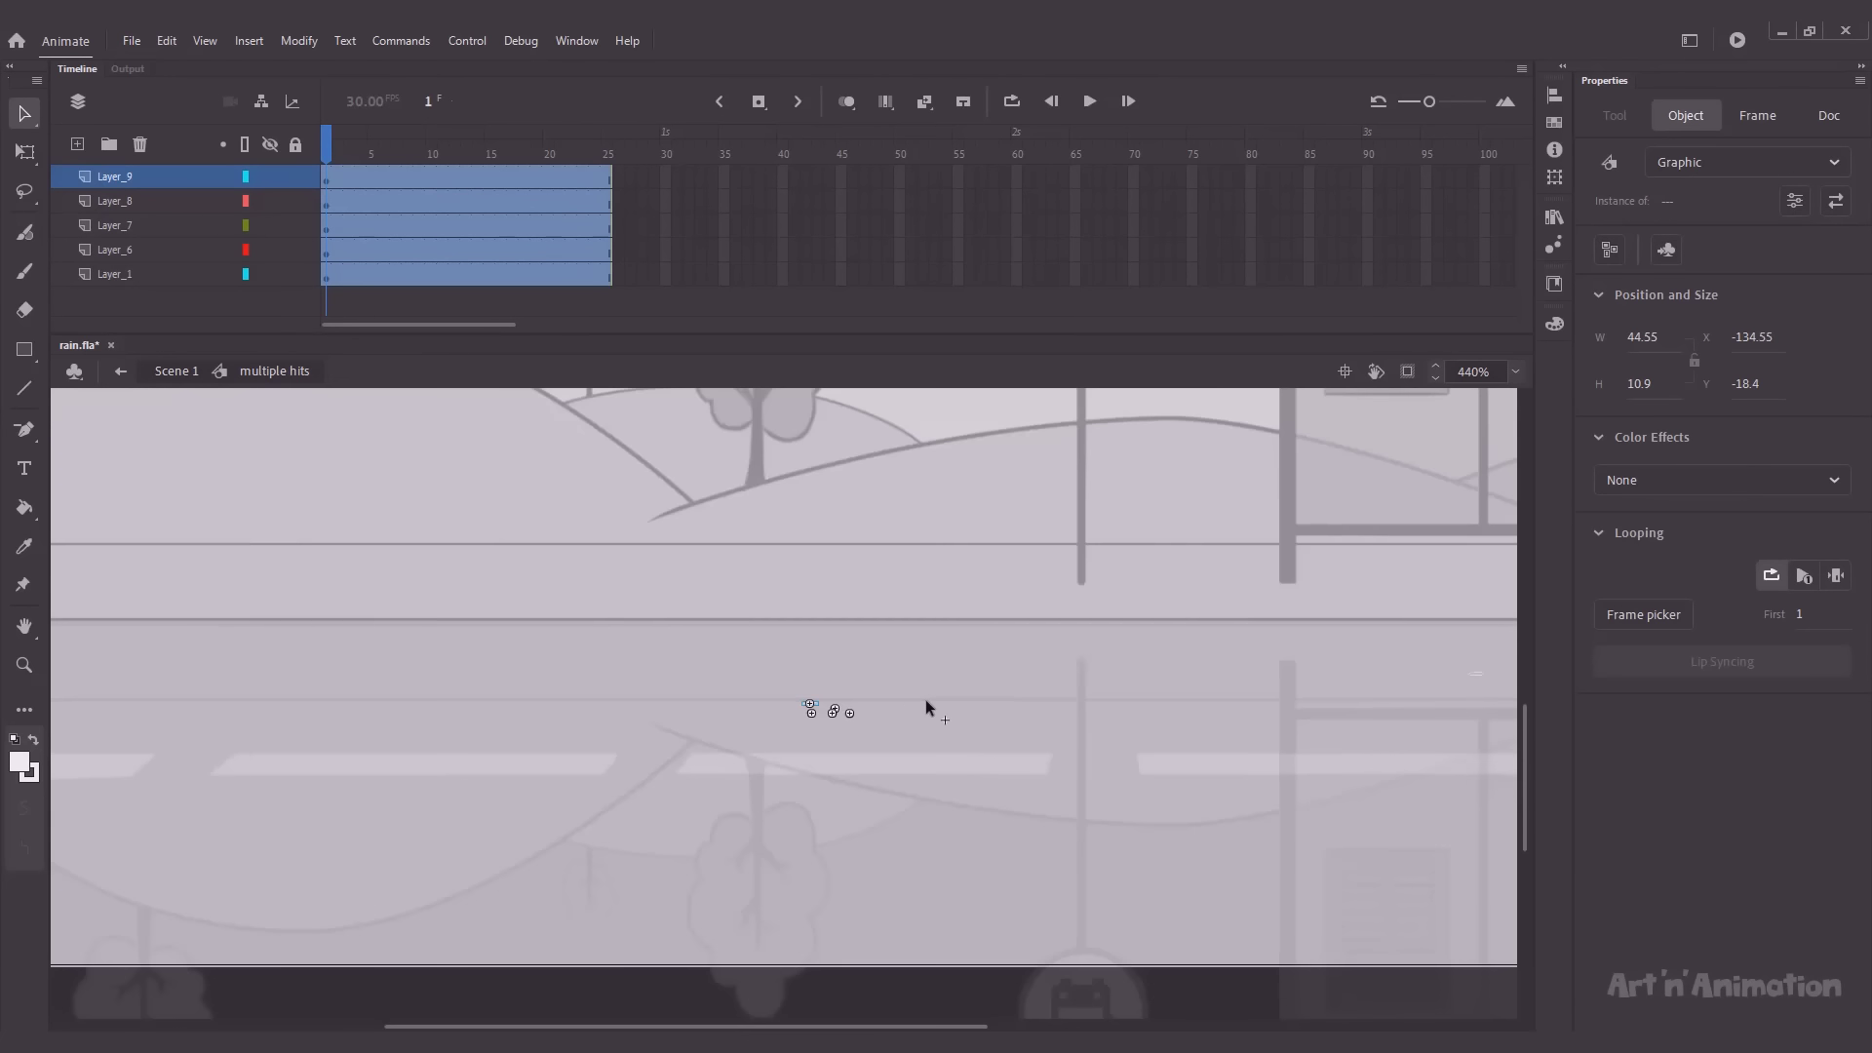
left_click_drag(819, 711, 365, 600)
key("space")
left_click_drag(517, 626, 1153, 716)
left_click_drag(994, 690, 466, 616)
Step: Space the five off-stage symbols apart in a vertical column, preview the animation and return to frame 1
left_click(516, 610)
left_click(487, 658)
key("Return")
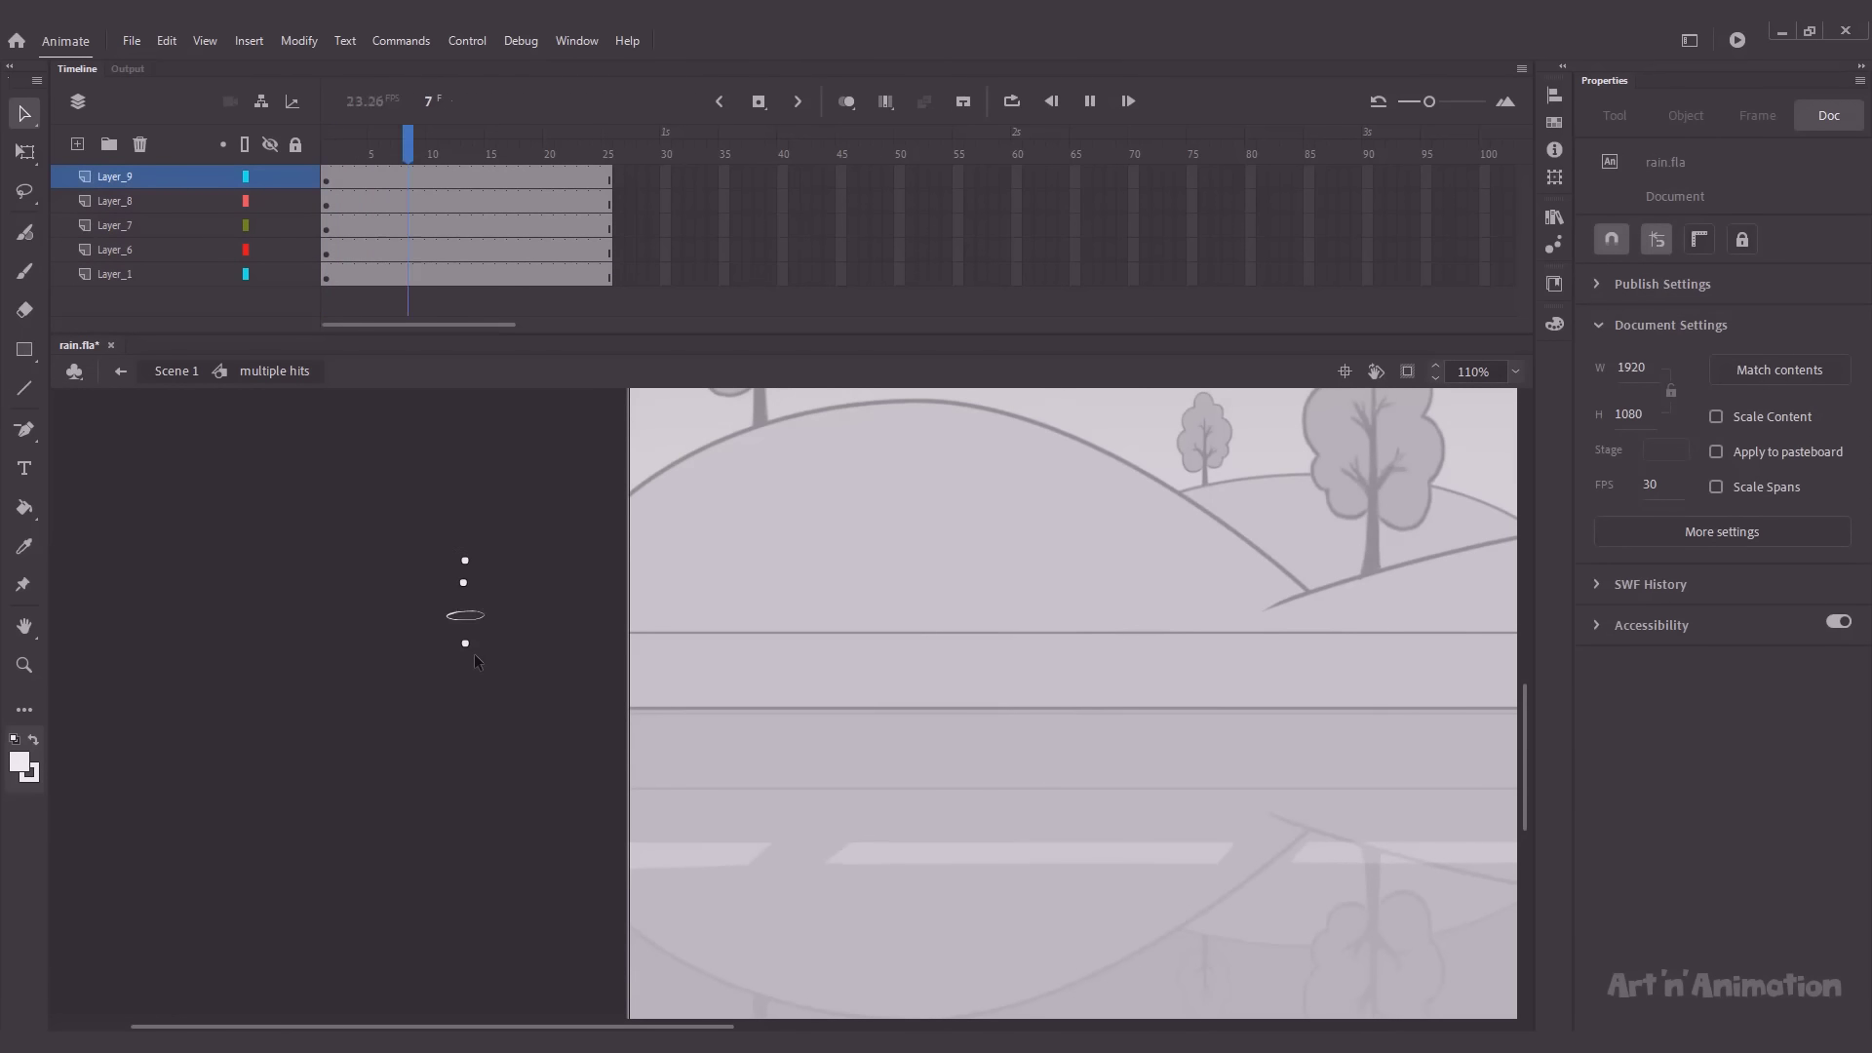
left_click(326, 148)
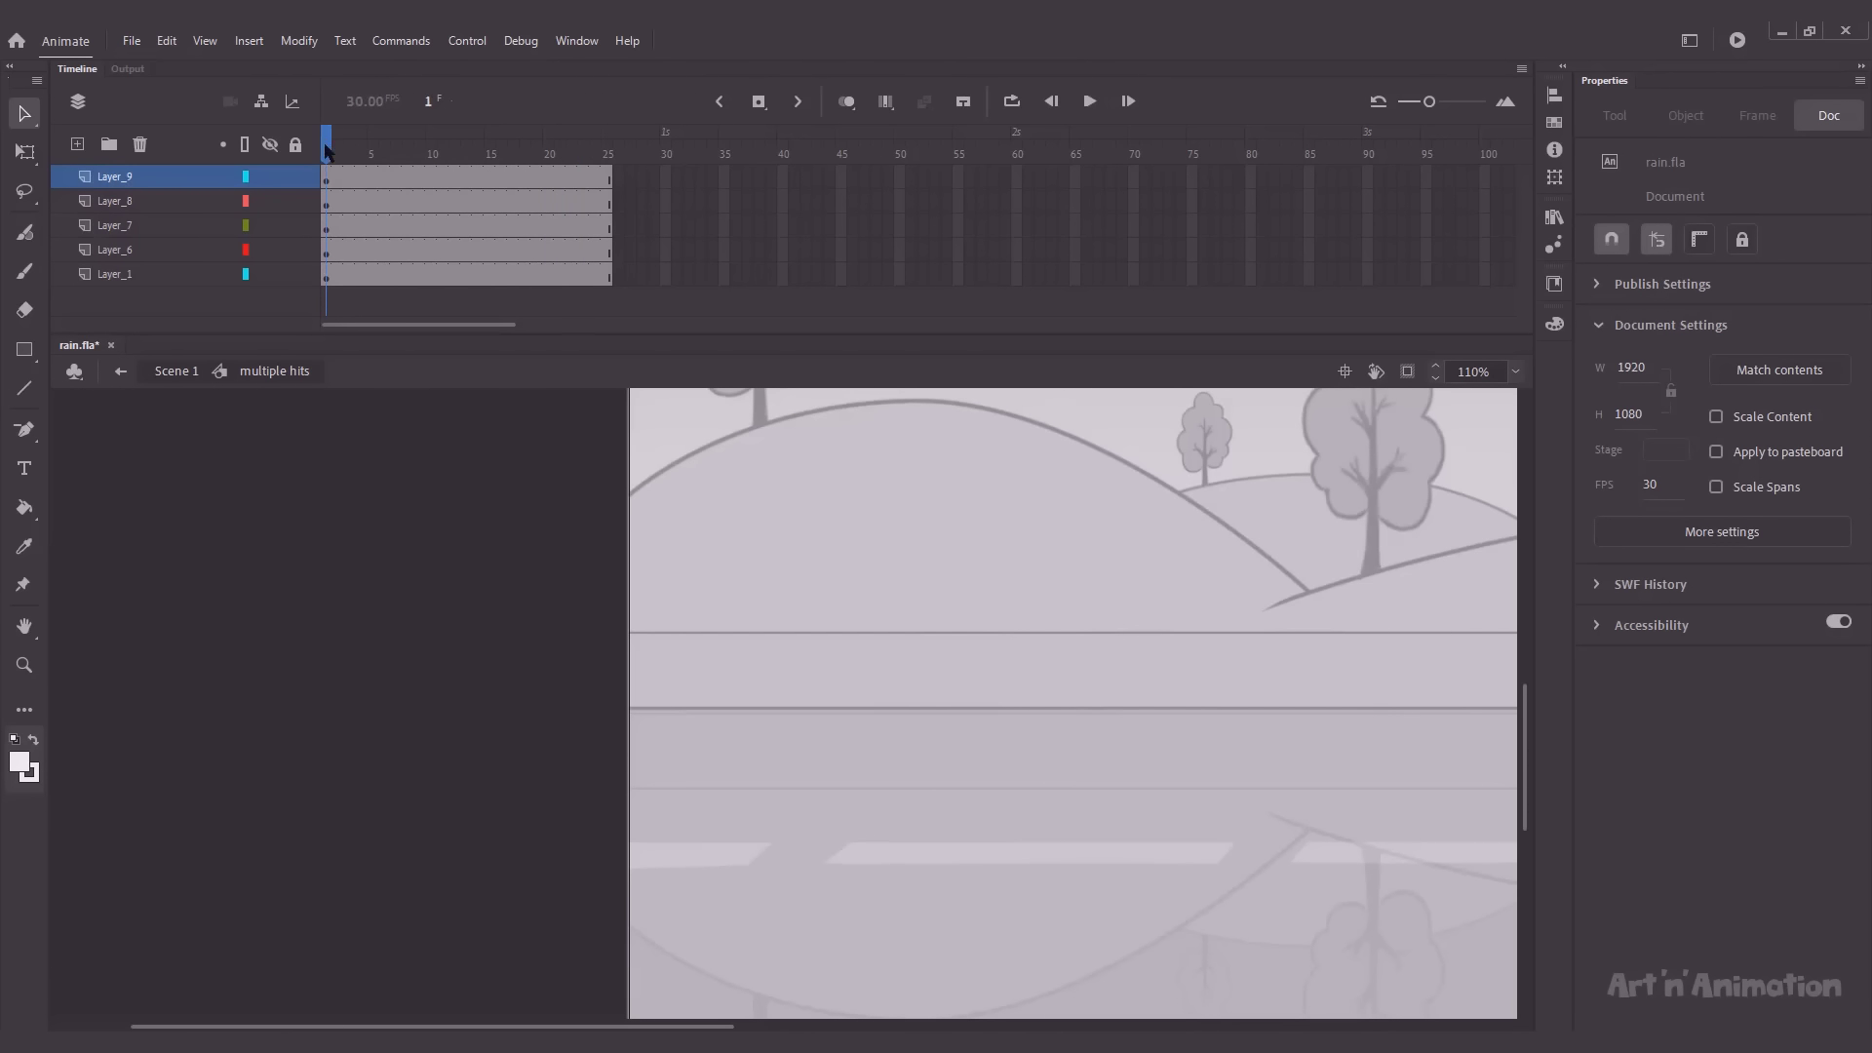
Step: Scatter copies of the Layer_1 symbol rainhit across the whole wet road, preview the animation and return to frame 1
left_click(461, 541)
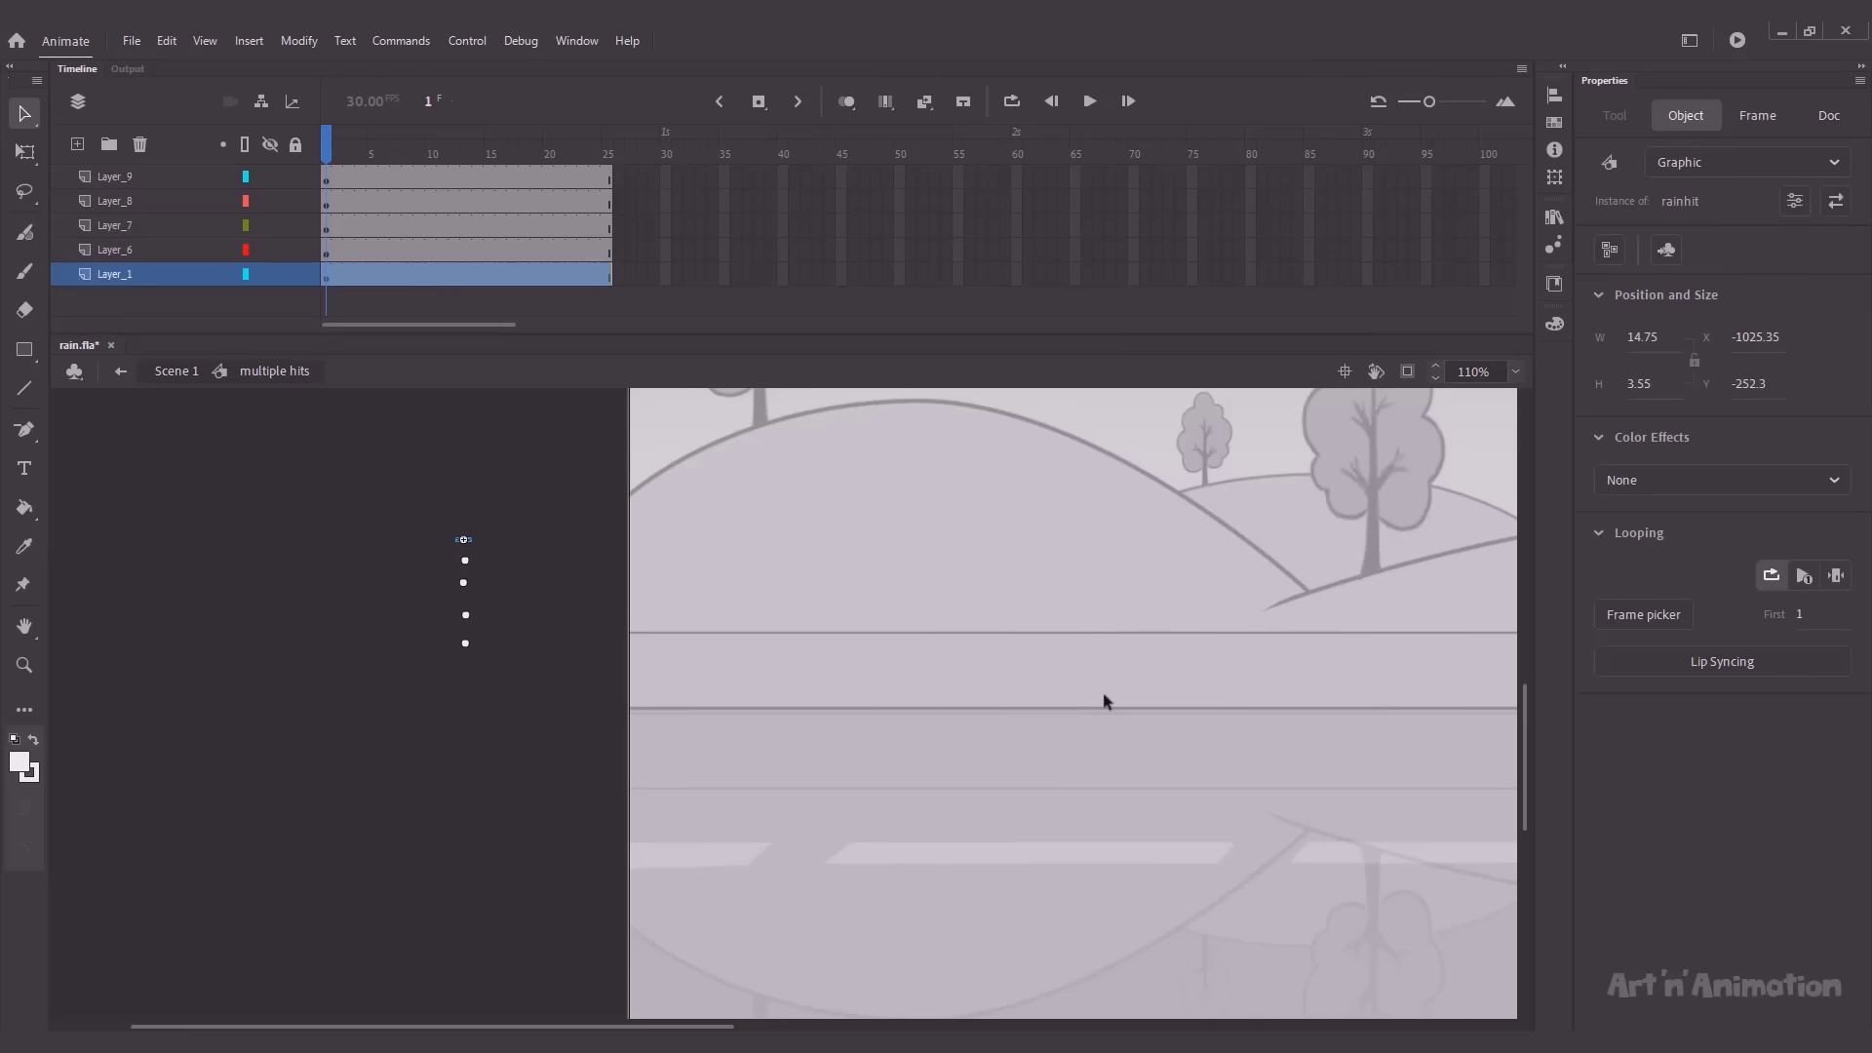
left_click_drag(1105, 696, 759, 648)
left_click(1078, 729)
key("ctrl+v")
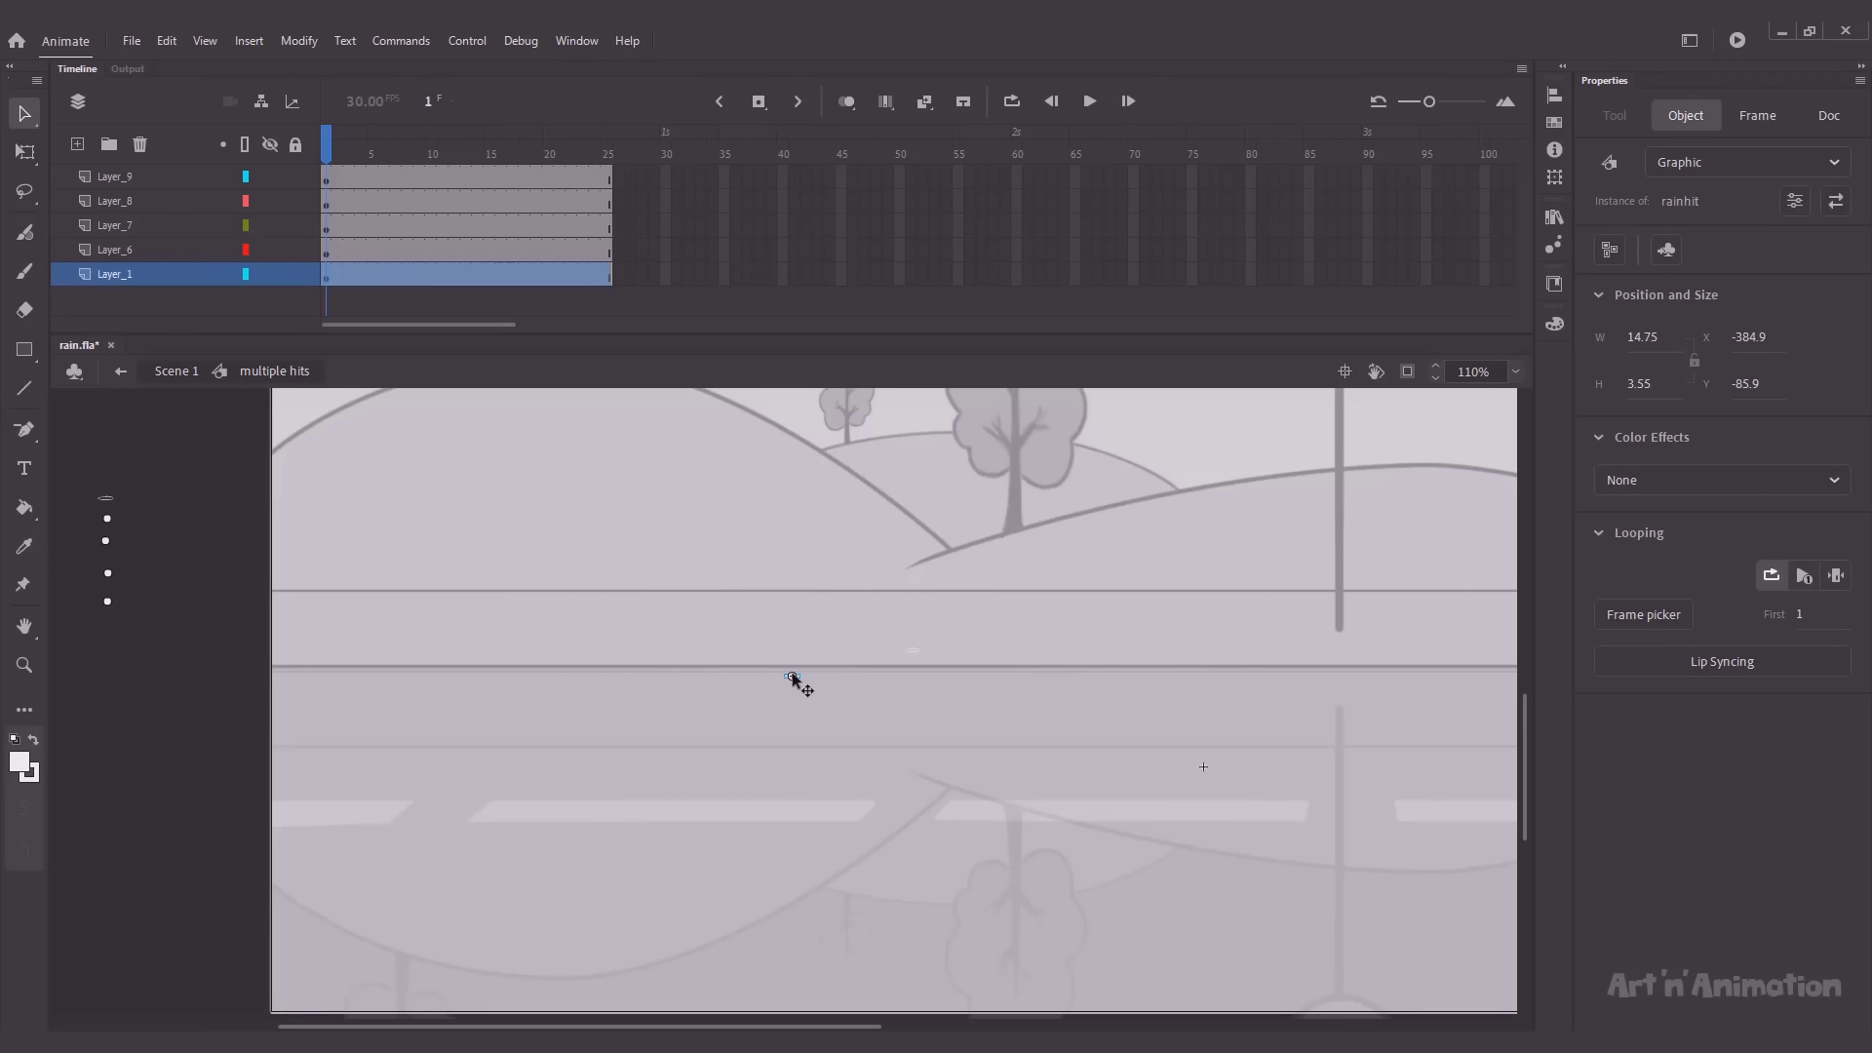
left_click_drag(664, 782, 619, 653)
left_click_drag(607, 910, 494, 858)
left_click_drag(494, 858, 314, 948)
left_click_drag(665, 924, 575, 945)
left_click_drag(575, 945, 786, 861)
left_click_drag(786, 861, 1014, 926)
left_click_drag(1014, 927, 955, 855)
left_click_drag(955, 855, 1310, 779)
left_click_drag(1310, 779, 1167, 714)
left_click_drag(1391, 842, 1010, 834)
left_click_drag(785, 706, 1054, 693)
left_click_drag(1054, 692, 883, 651)
left_click_drag(883, 651, 1145, 841)
left_click_drag(1343, 854, 1011, 820)
left_click_drag(813, 807, 942, 732)
left_click_drag(943, 732, 1262, 748)
left_click_drag(1272, 751, 925, 711)
left_click_drag(926, 710, 1207, 891)
left_click_drag(1207, 891, 1132, 868)
left_click_drag(1132, 867, 895, 907)
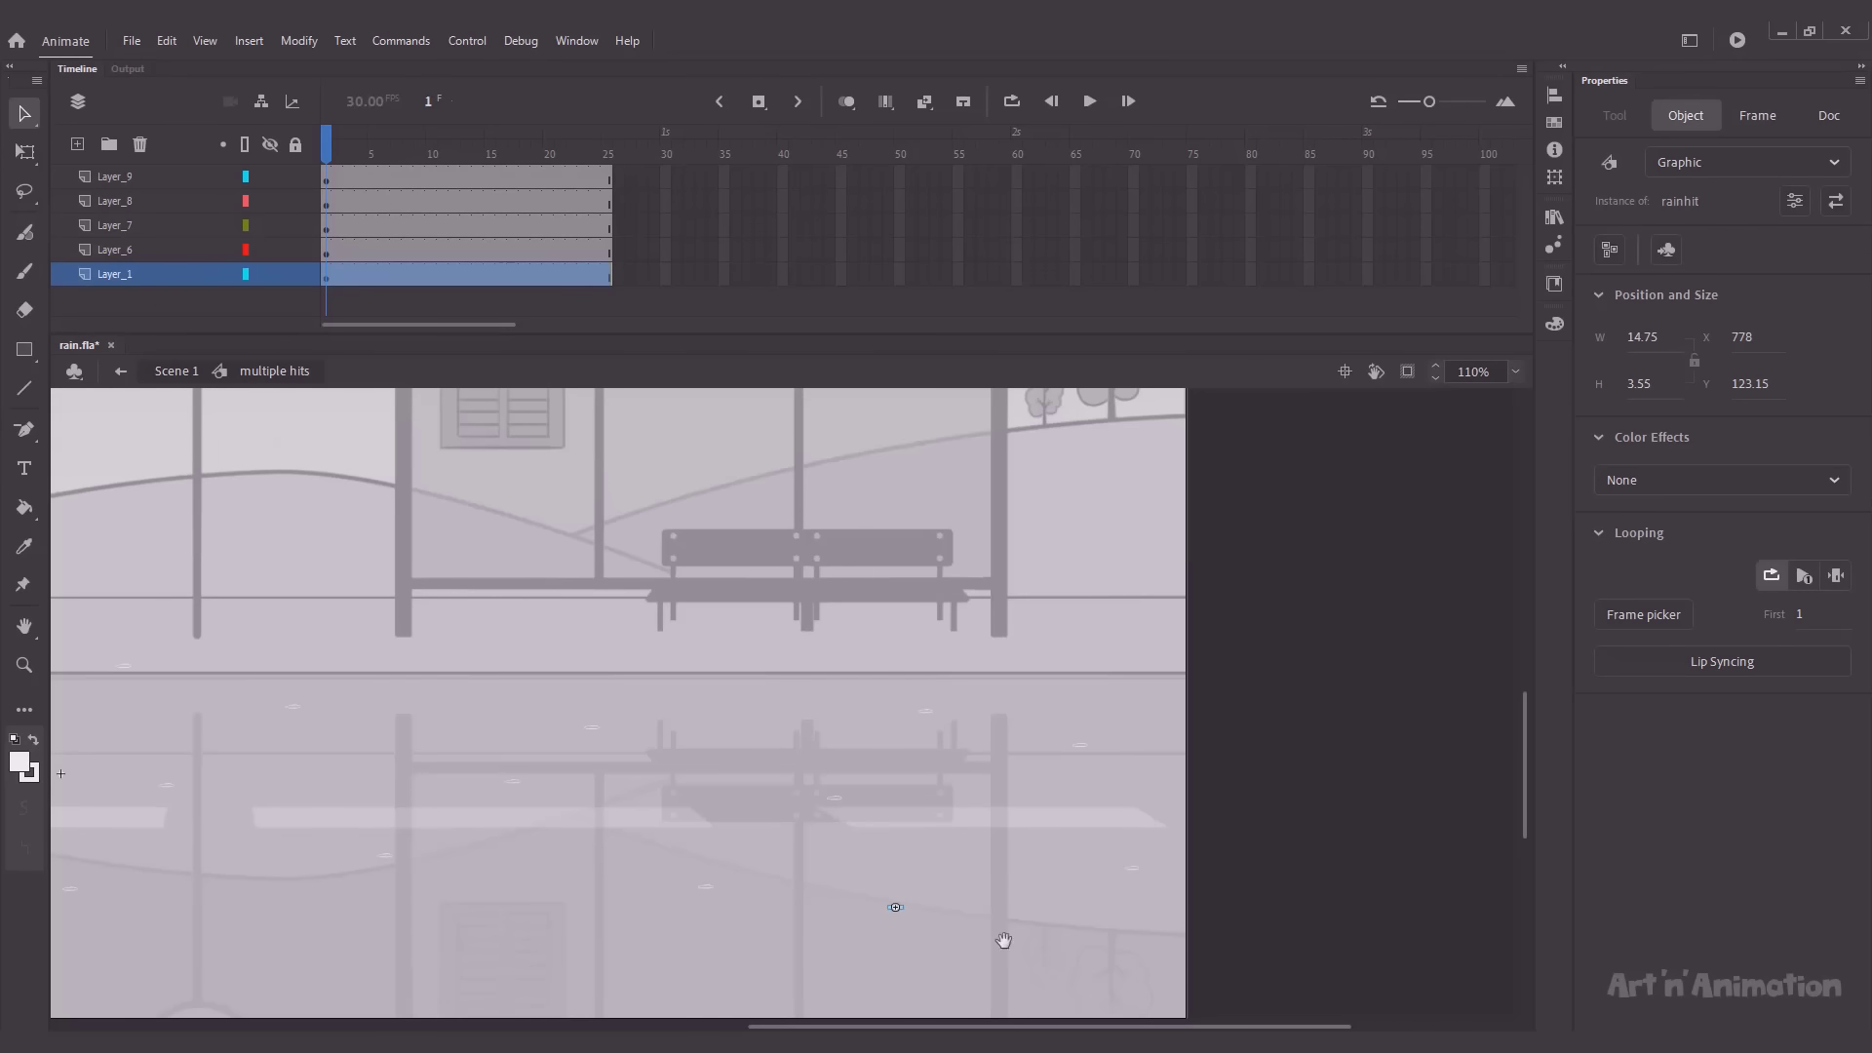
left_click_drag(1003, 938, 1090, 814)
left_click_drag(982, 783, 657, 840)
left_click_drag(657, 840, 641, 735)
left_click_drag(641, 735, 825, 841)
left_click_drag(825, 841, 1068, 835)
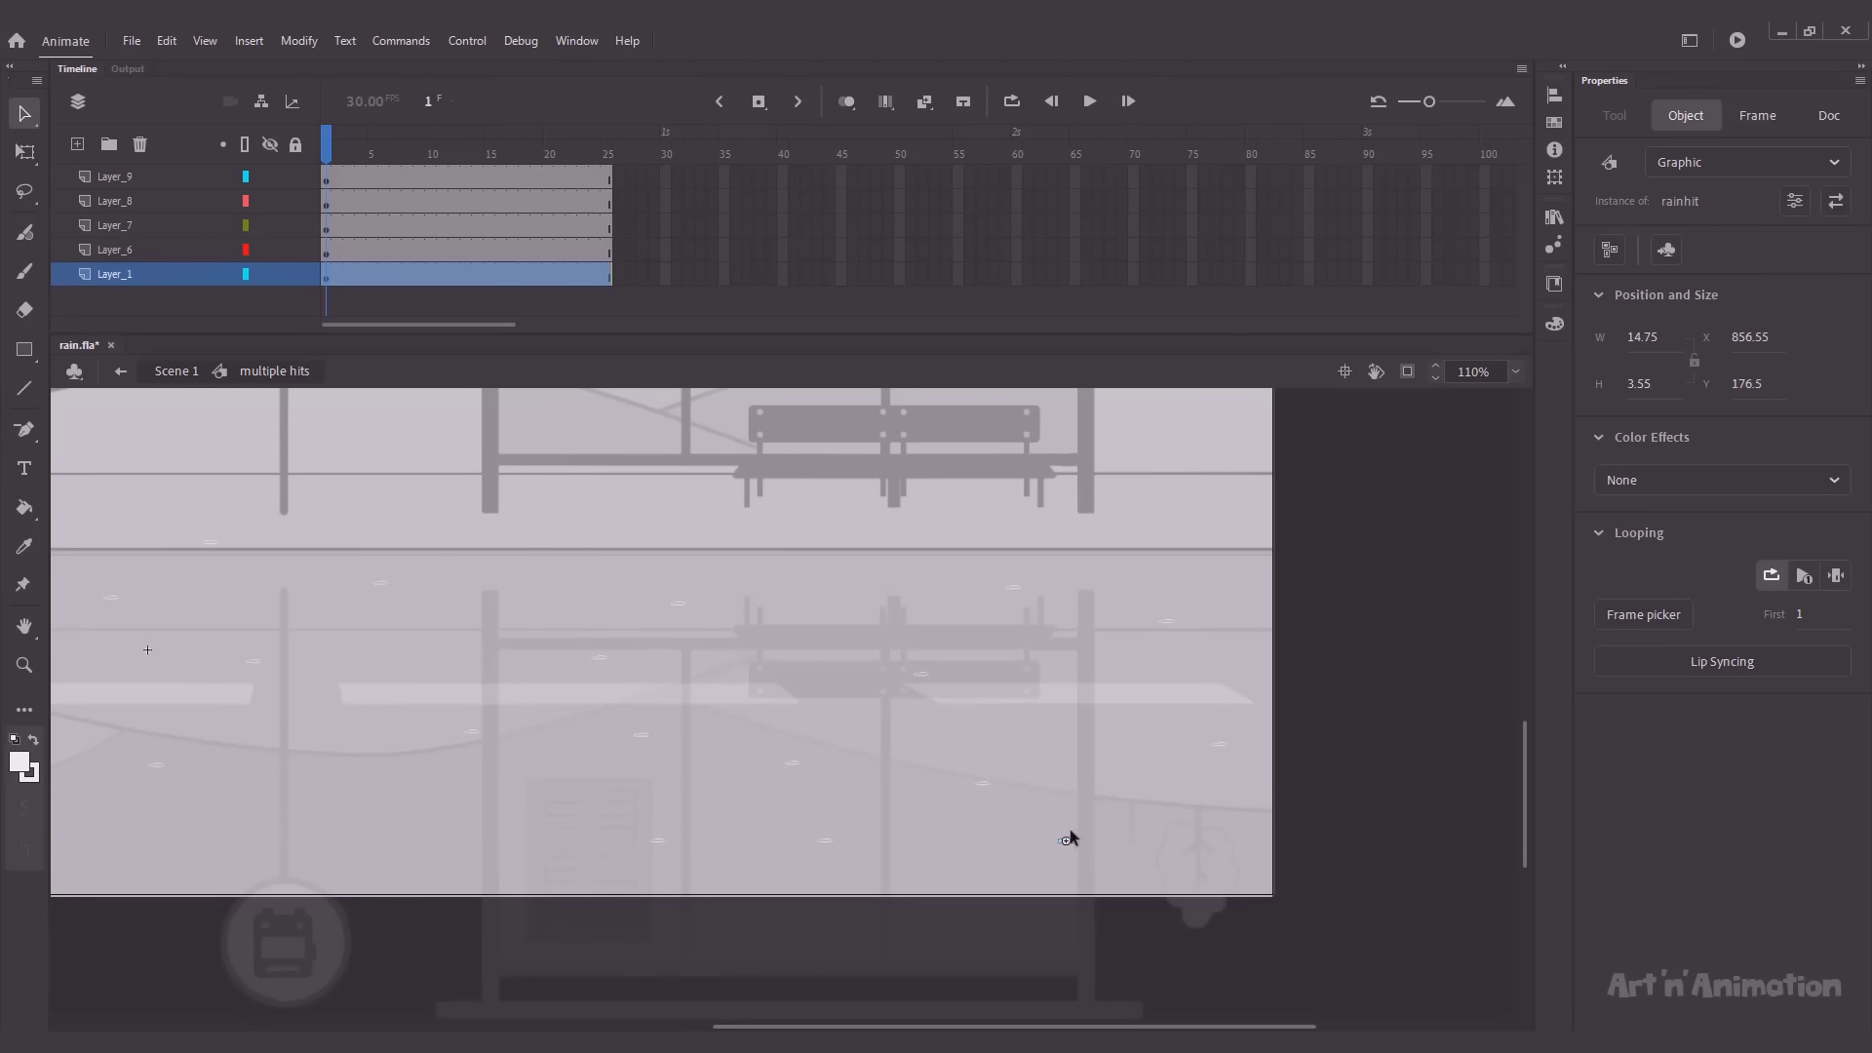
key("ctrl+2")
key("Return")
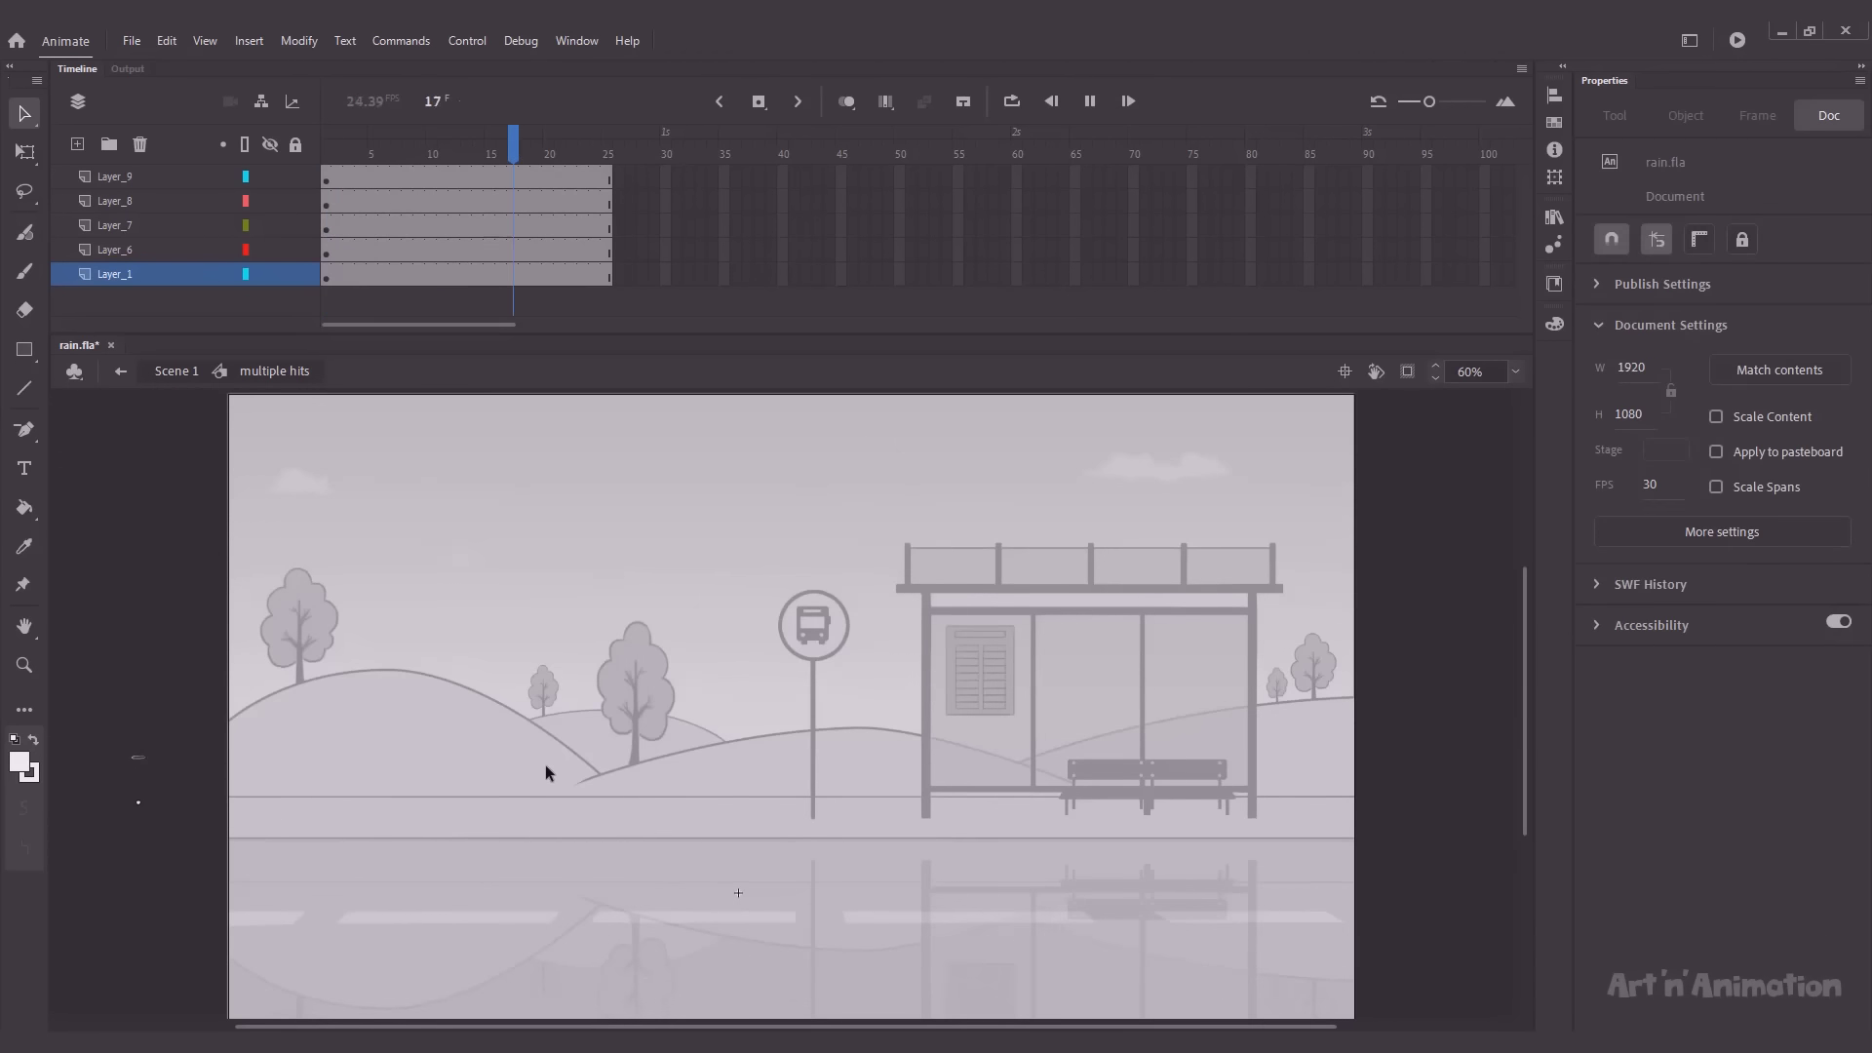
left_click(327, 154)
Step: Scatter copies of the Layer_8 symbol rainhit_03 across the sidewalk and road, preview the animation and return to frame 1
key("z")
left_click_drag(196, 676, 439, 809)
key("ctrl+minus")
key("ctrl+minus")
key("ctrl+minus")
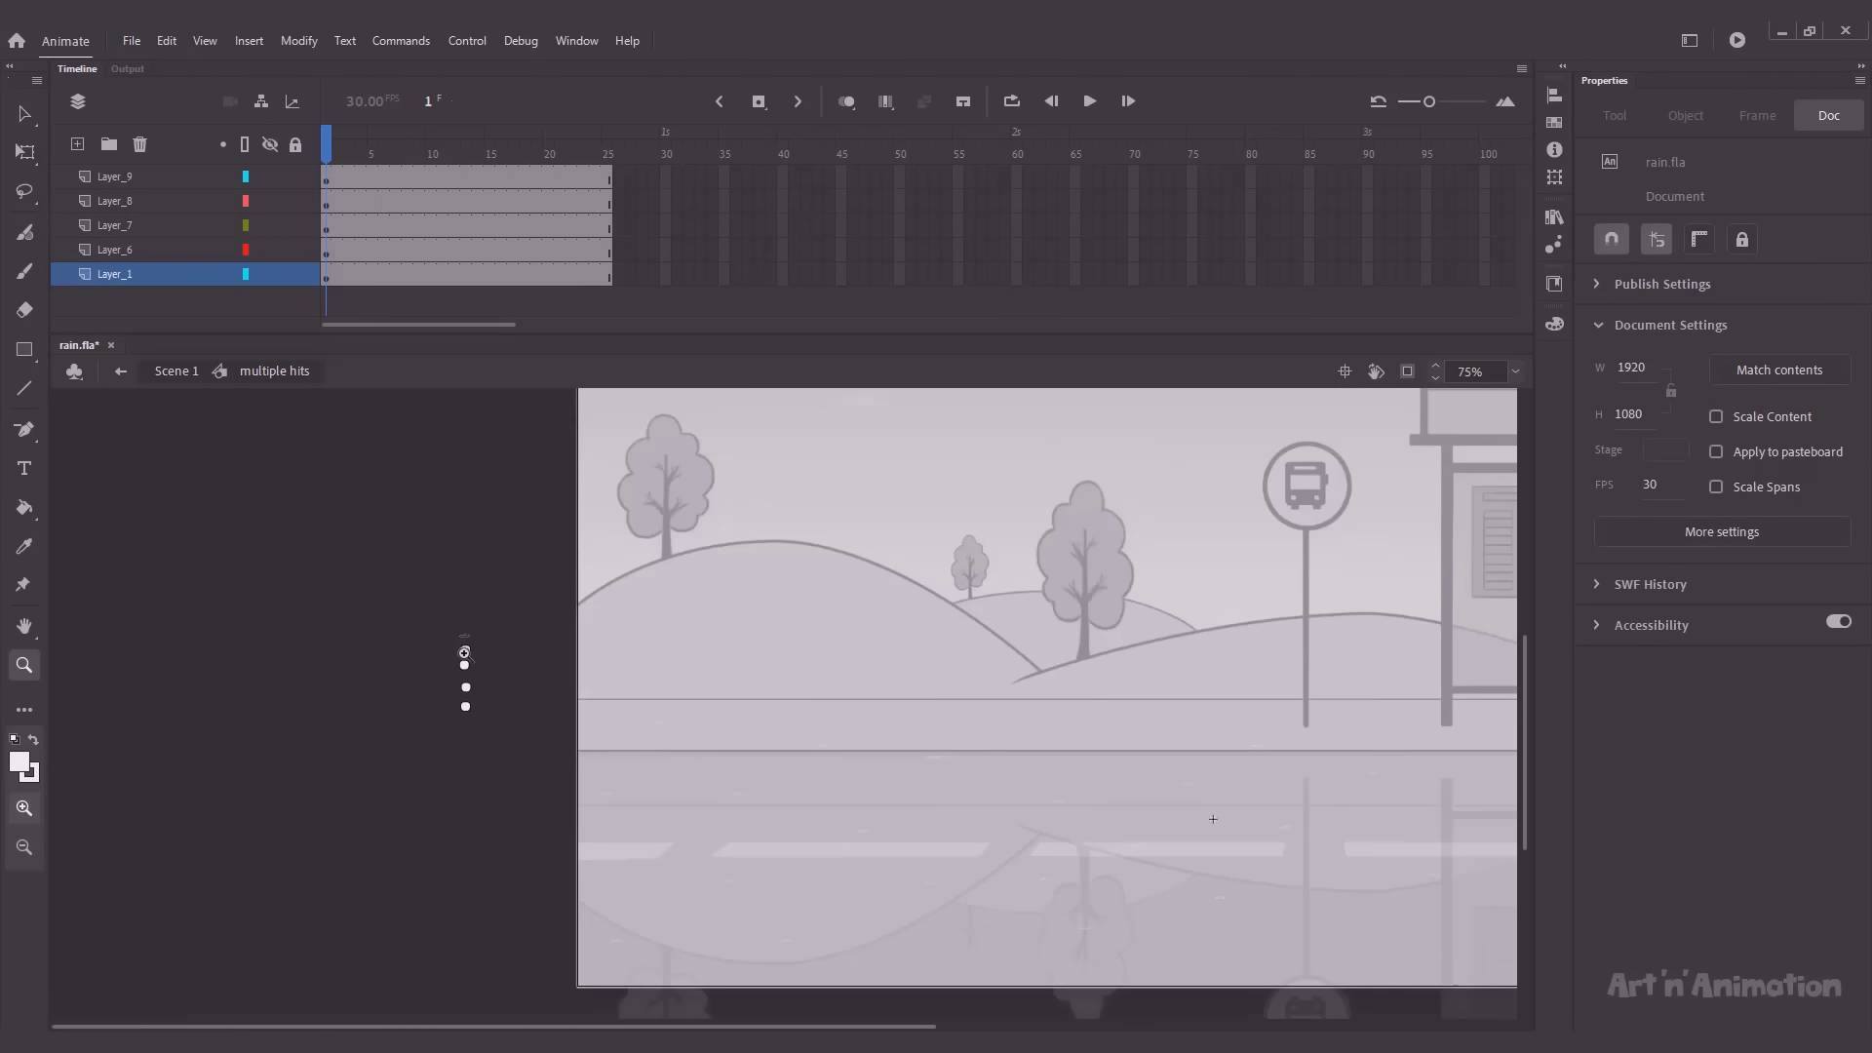
key("v")
left_click(463, 653)
left_click_drag(1124, 753, 1025, 745)
left_click(1025, 745)
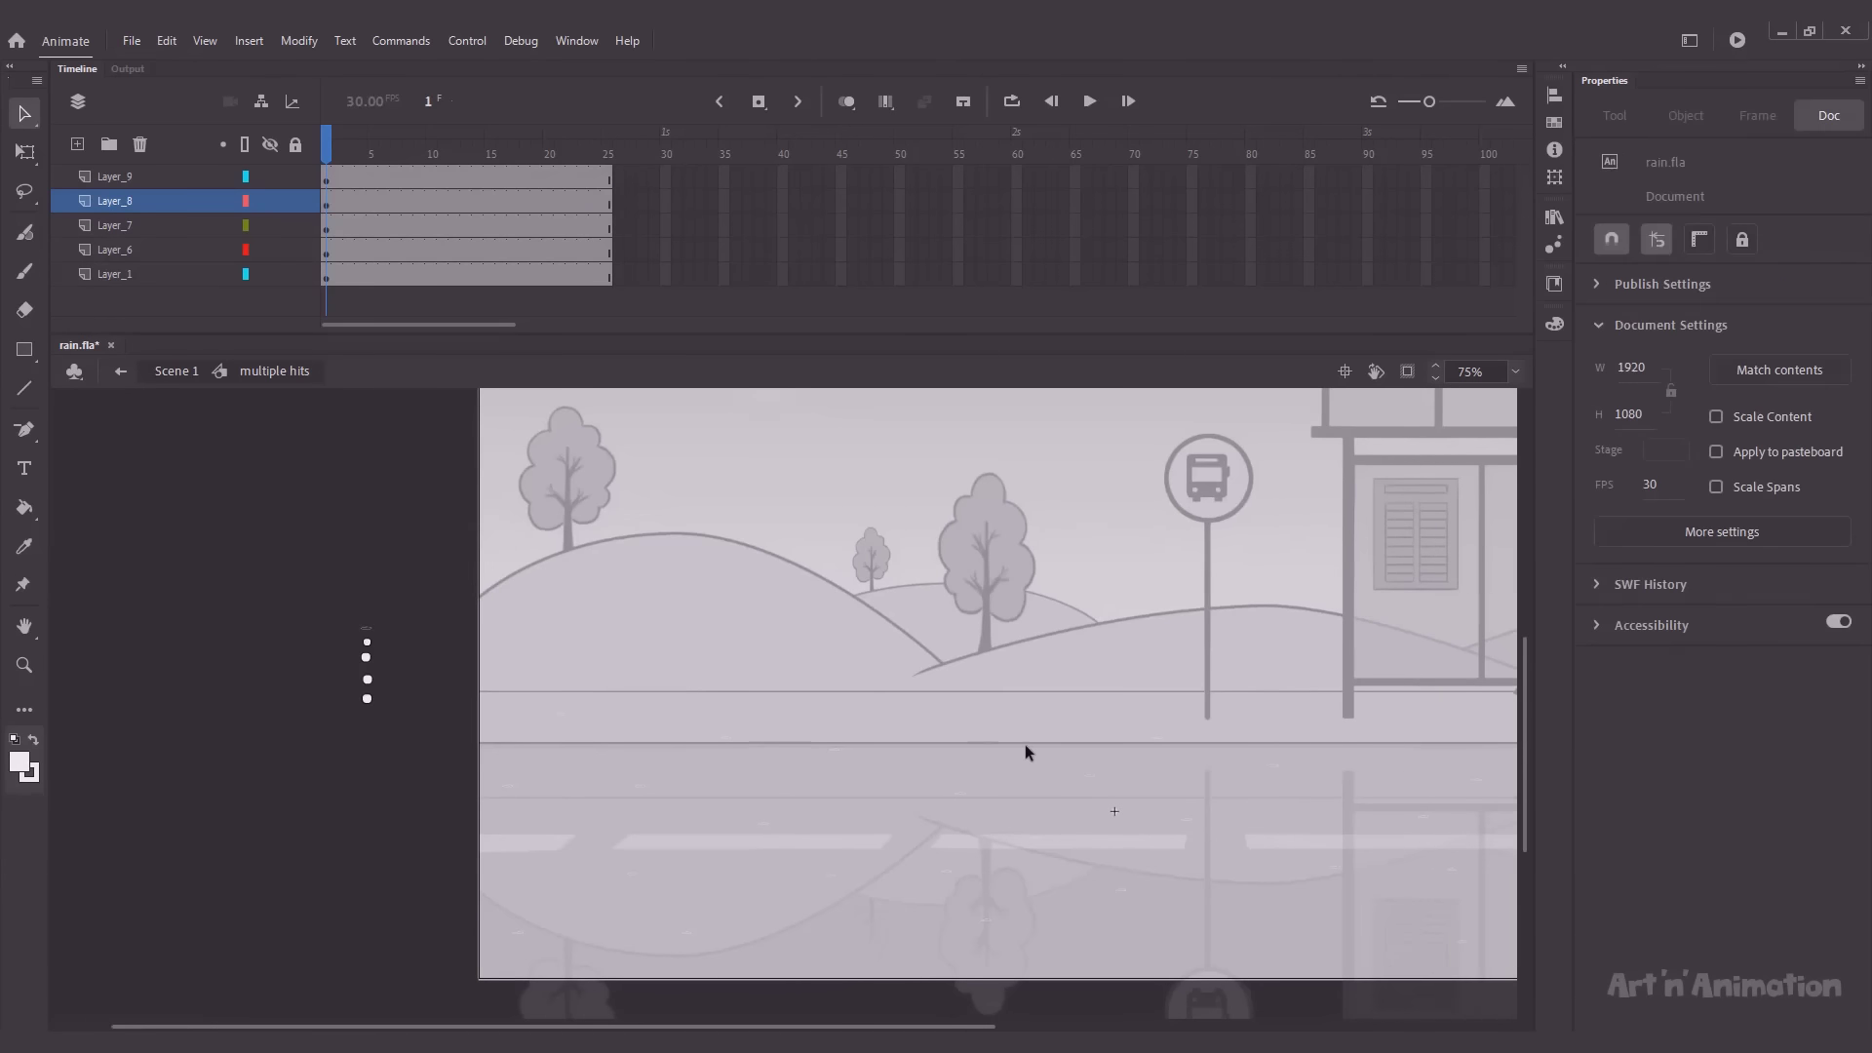
key("ctrl+v")
left_click_drag(792, 712, 1019, 708)
left_click_drag(1019, 708, 1056, 801)
left_click_drag(1056, 801, 855, 909)
left_click_drag(855, 910, 768, 926)
left_click_drag(770, 926, 757, 787)
left_click_drag(757, 786, 537, 826)
left_click_drag(537, 826, 505, 730)
left_click(639, 753)
left_click_drag(505, 730, 598, 706)
left_click_drag(599, 706, 981, 764)
left_click(981, 831)
left_click_drag(1304, 849, 982, 844)
left_click_drag(659, 760, 1091, 819)
left_click_drag(1091, 819, 1086, 939)
left_click(968, 860)
left_click_drag(995, 889, 901, 817)
left_click_drag(988, 859, 811, 820)
left_click_drag(811, 820, 762, 873)
left_click_drag(987, 748, 913, 764)
left_click_drag(913, 764, 975, 851)
left_click_drag(975, 851, 1025, 782)
left_click_drag(1025, 782, 923, 714)
left_click_drag(923, 714, 1106, 768)
left_click_drag(1107, 768, 1056, 826)
left_click_drag(1057, 826, 1189, 885)
left_click_drag(756, 777, 1037, 808)
key("Return")
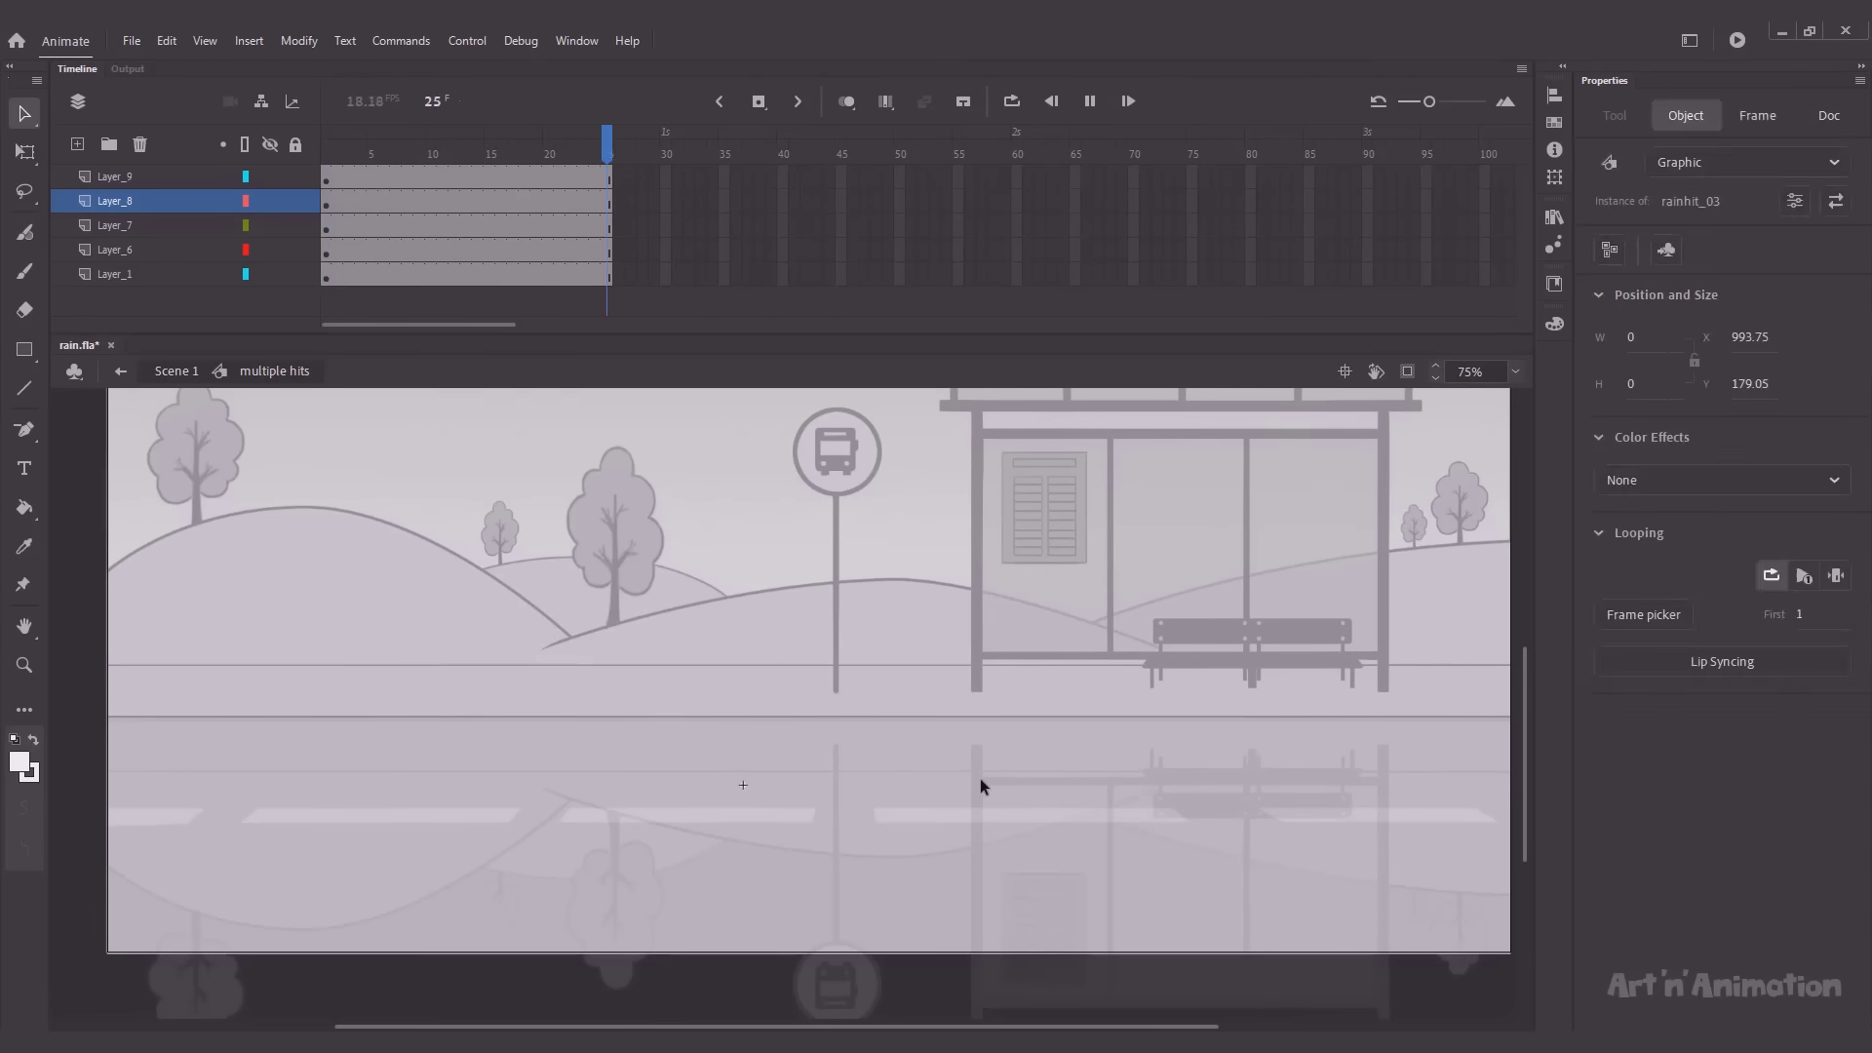
key("Return")
left_click_drag(543, 761, 1011, 798)
left_click(326, 146)
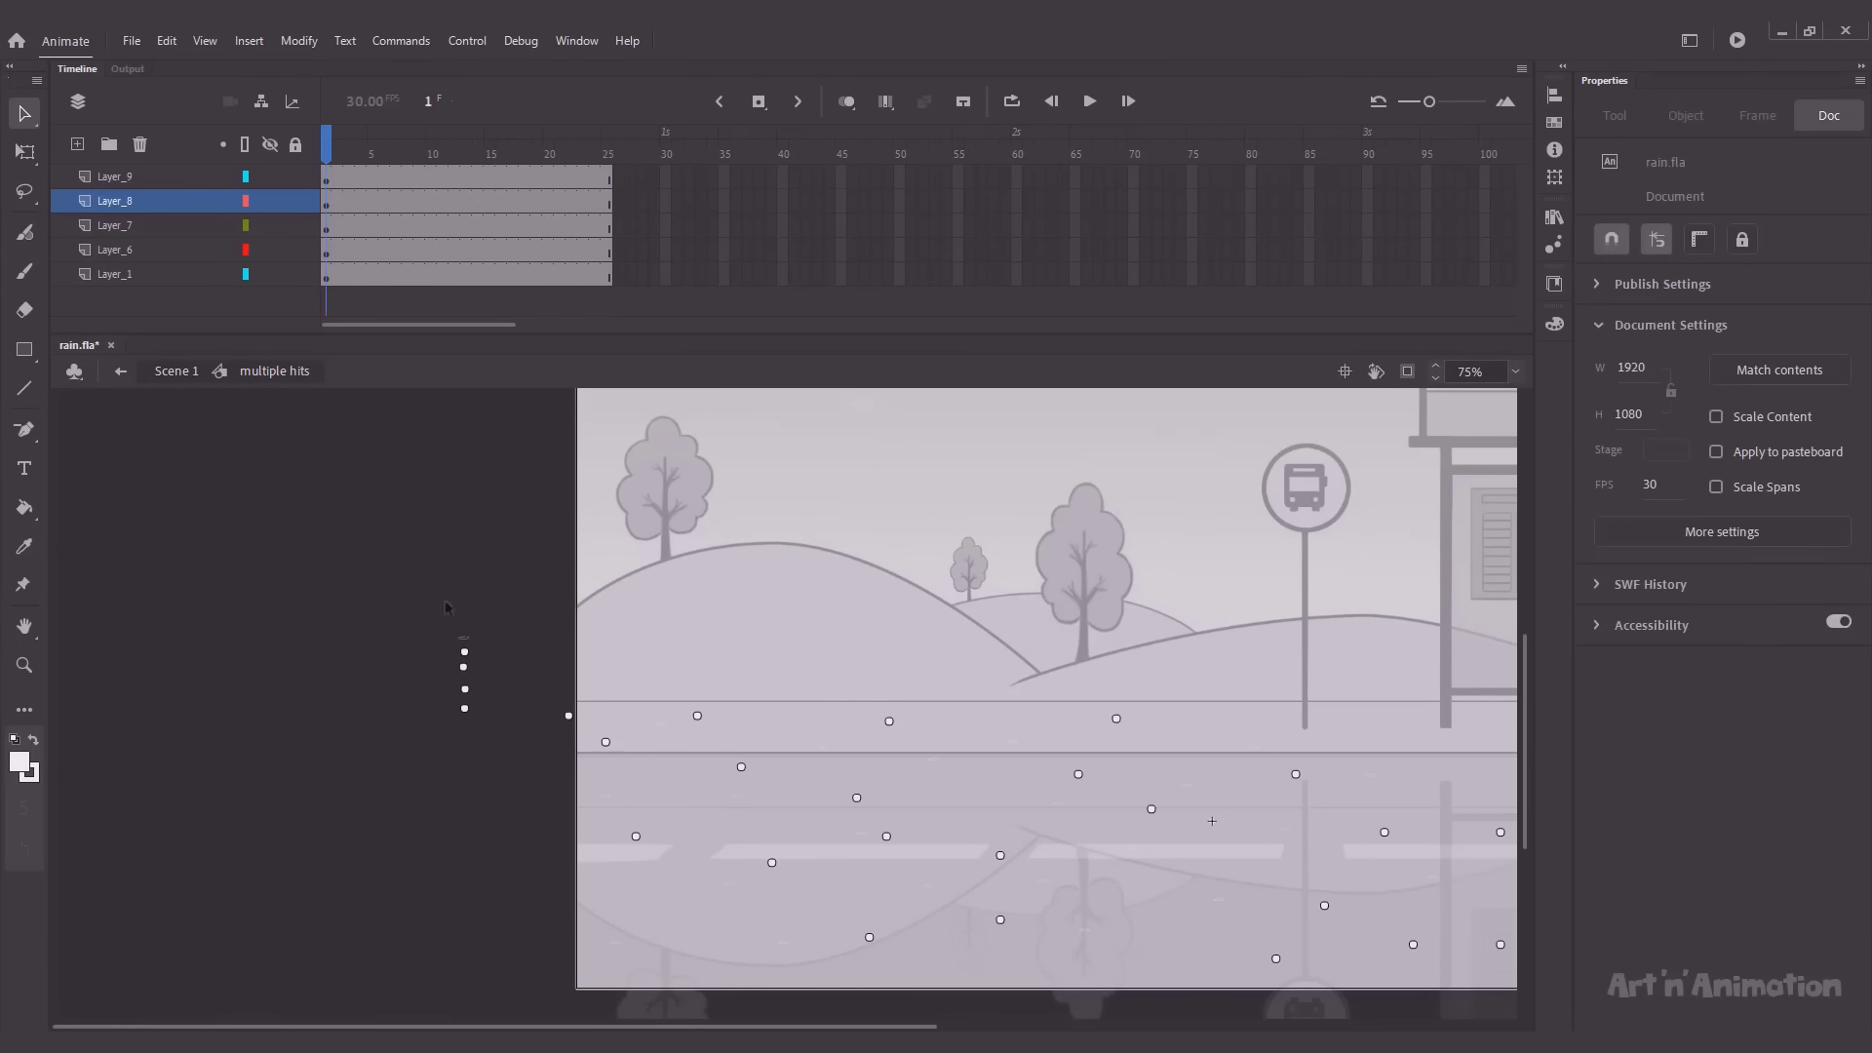
Step: Copy the Layer_7 symbol rainhit_02 from off the stage and distribute its copies over the middle of the road
left_click(464, 665)
left_click(546, 682)
left_click_drag(851, 756, 660, 746)
left_click(792, 713)
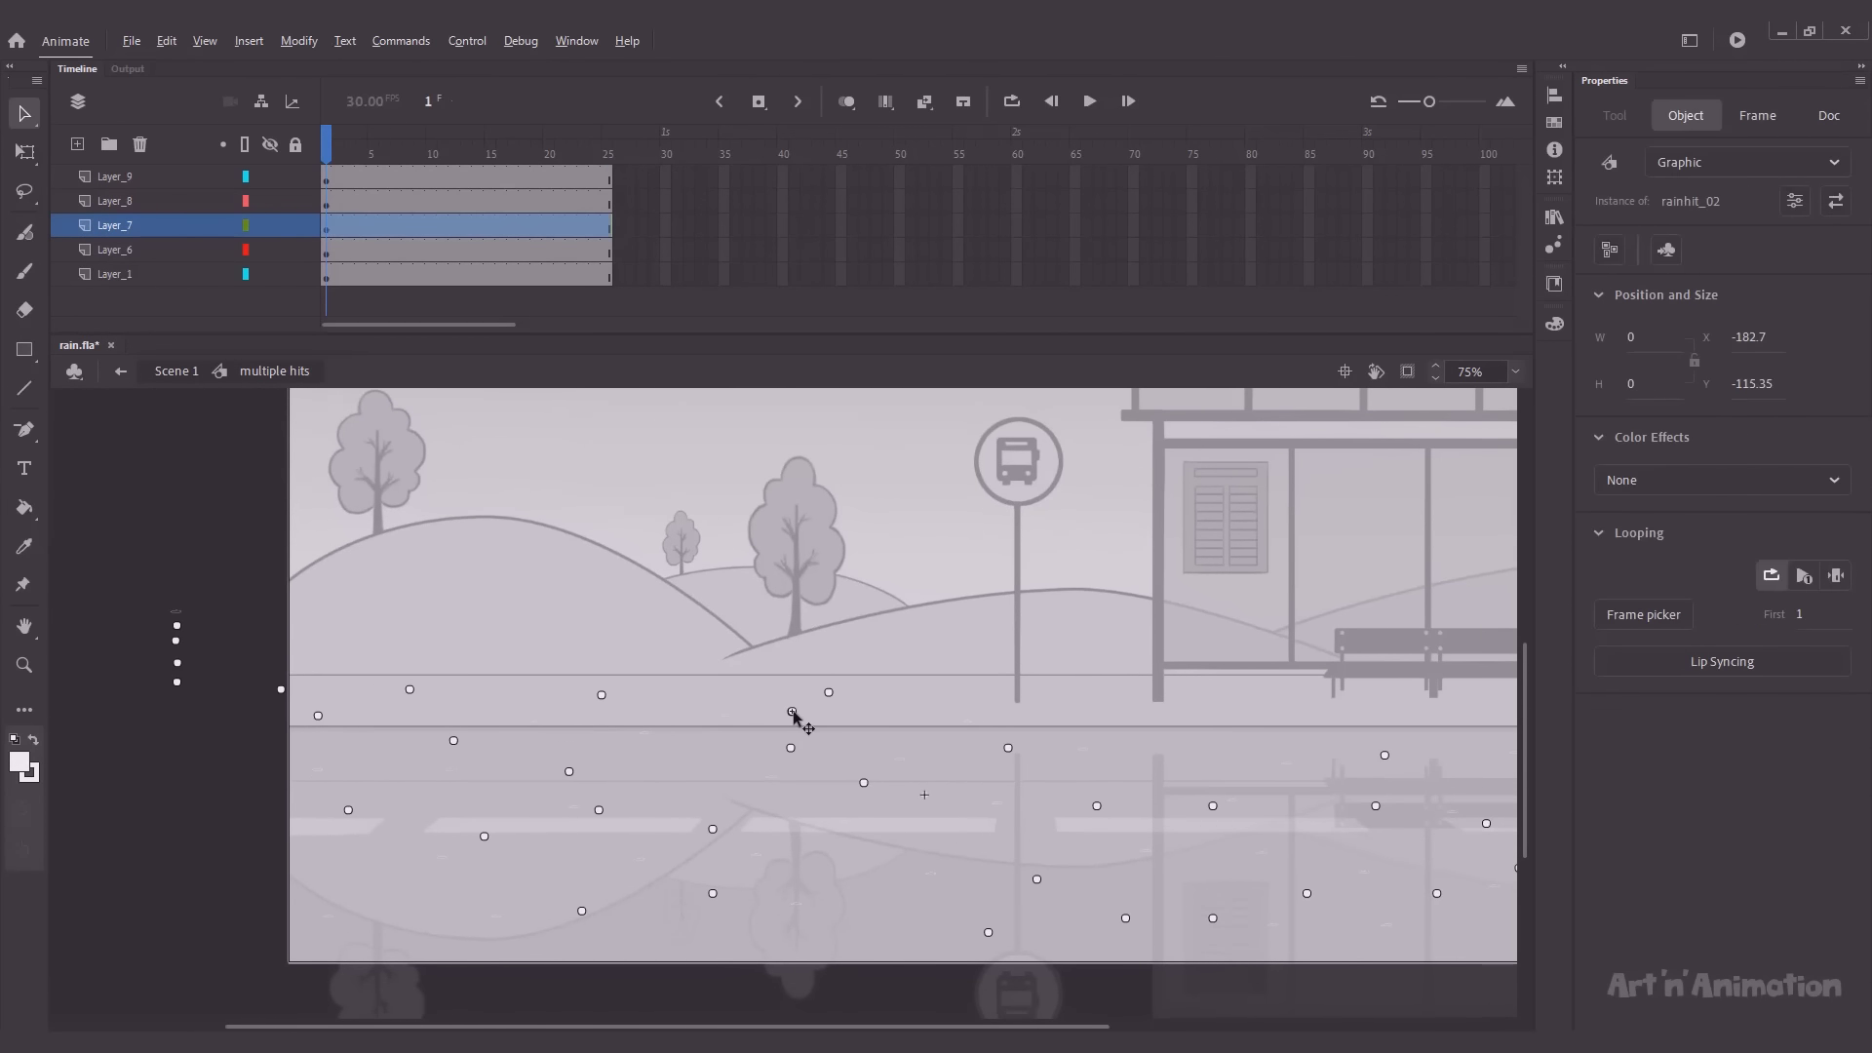
left_click_drag(948, 711, 895, 741)
left_click_drag(895, 741, 1017, 779)
left_click_drag(1017, 779, 997, 854)
left_click_drag(998, 854, 871, 854)
left_click_drag(871, 854, 828, 873)
left_click_drag(829, 873, 877, 913)
left_click_drag(877, 913, 810, 940)
left_click_drag(810, 940, 536, 919)
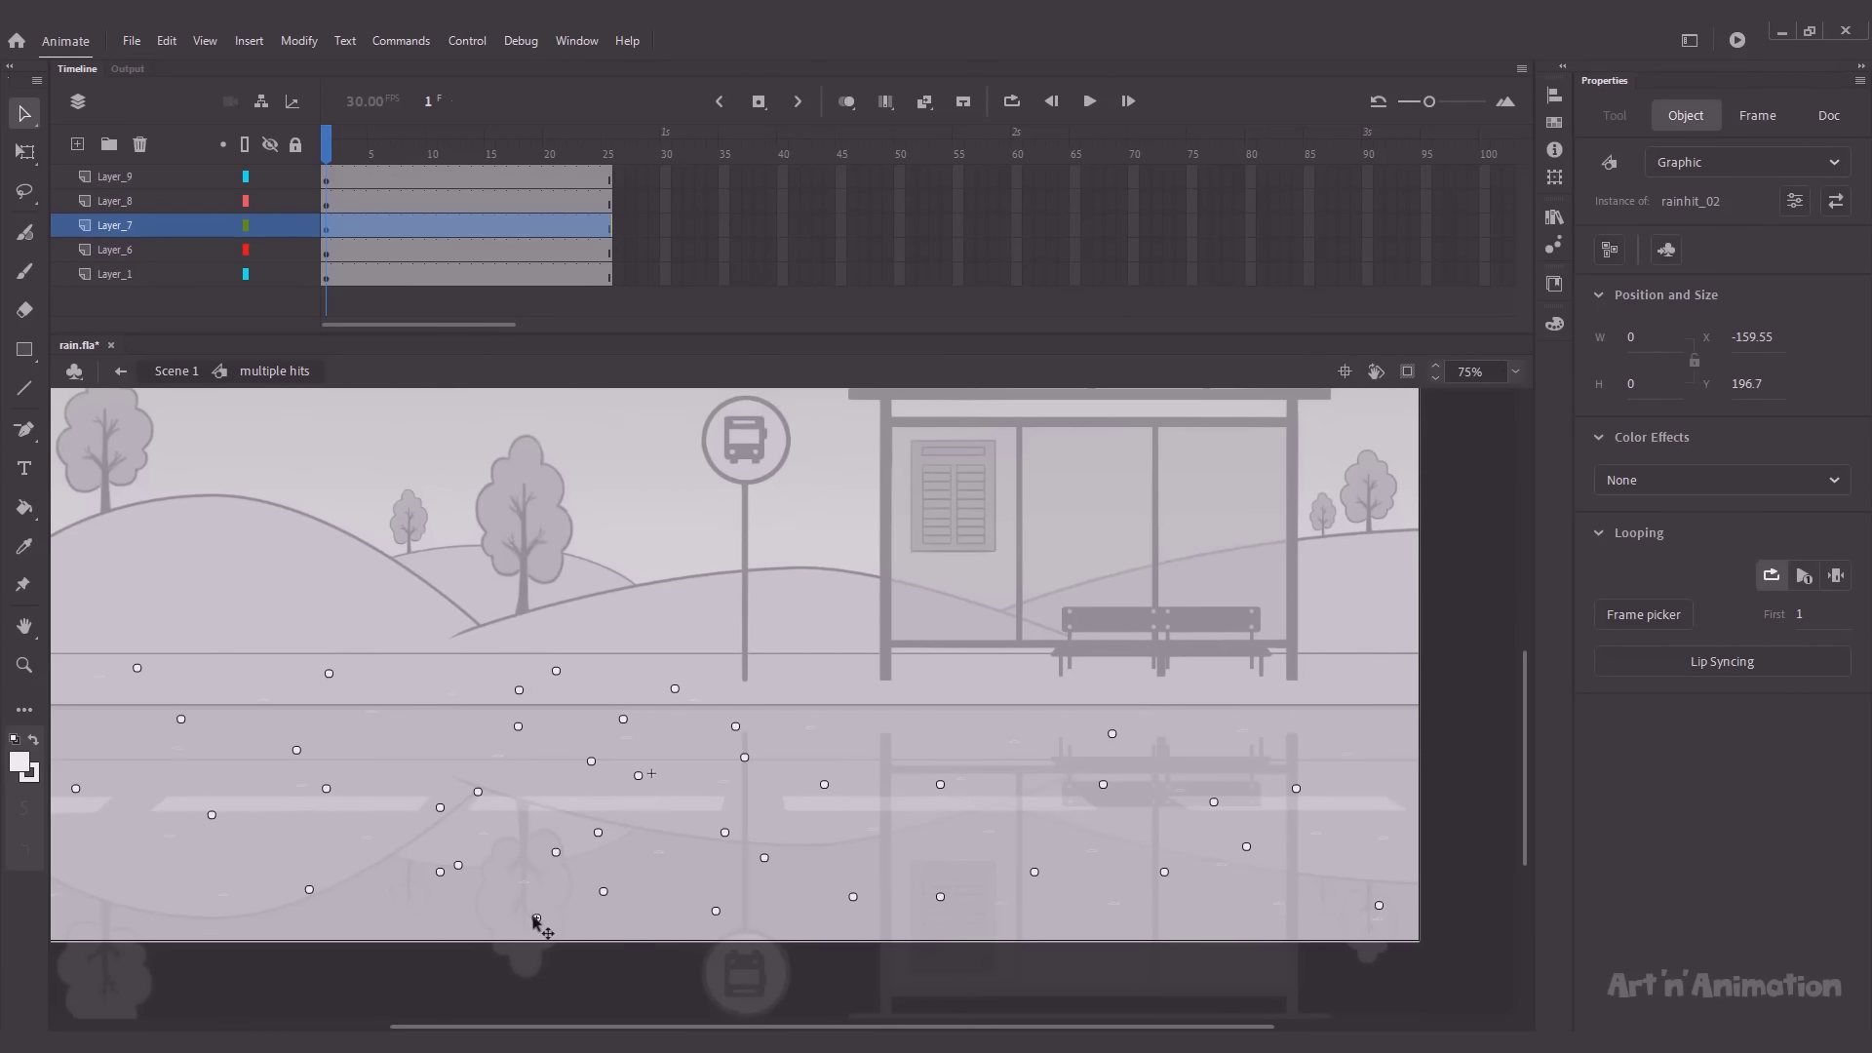
Step: Continue distributing raindrop-hit copies over the sidewalk and road in front of the bus shelter, undoing one misplaced copy
left_click_drag(725, 833, 984, 689)
left_click_drag(981, 688, 817, 672)
left_click_drag(1103, 770, 830, 772)
left_click_drag(830, 772, 924, 824)
key("ctrl+z")
left_click_drag(924, 824, 1017, 906)
left_click_drag(1017, 906, 1205, 840)
left_click_drag(1066, 724, 1102, 734)
left_click_drag(1102, 734, 1187, 695)
key("alt+space")
left_click_drag(1157, 765, 1053, 826)
left_click_drag(1083, 758, 1052, 736)
left_click_drag(1024, 802, 1160, 788)
Step: Fill gaps on the left part of the sidewalk and road with more raindrop-hit copies, including rainhit_03
left_click_drag(431, 720, 255, 720)
left_click_drag(218, 728, 553, 802)
left_click_drag(552, 794, 461, 749)
left_click_drag(556, 799, 425, 739)
left_click_drag(426, 739, 324, 934)
left_click_drag(498, 887, 620, 786)
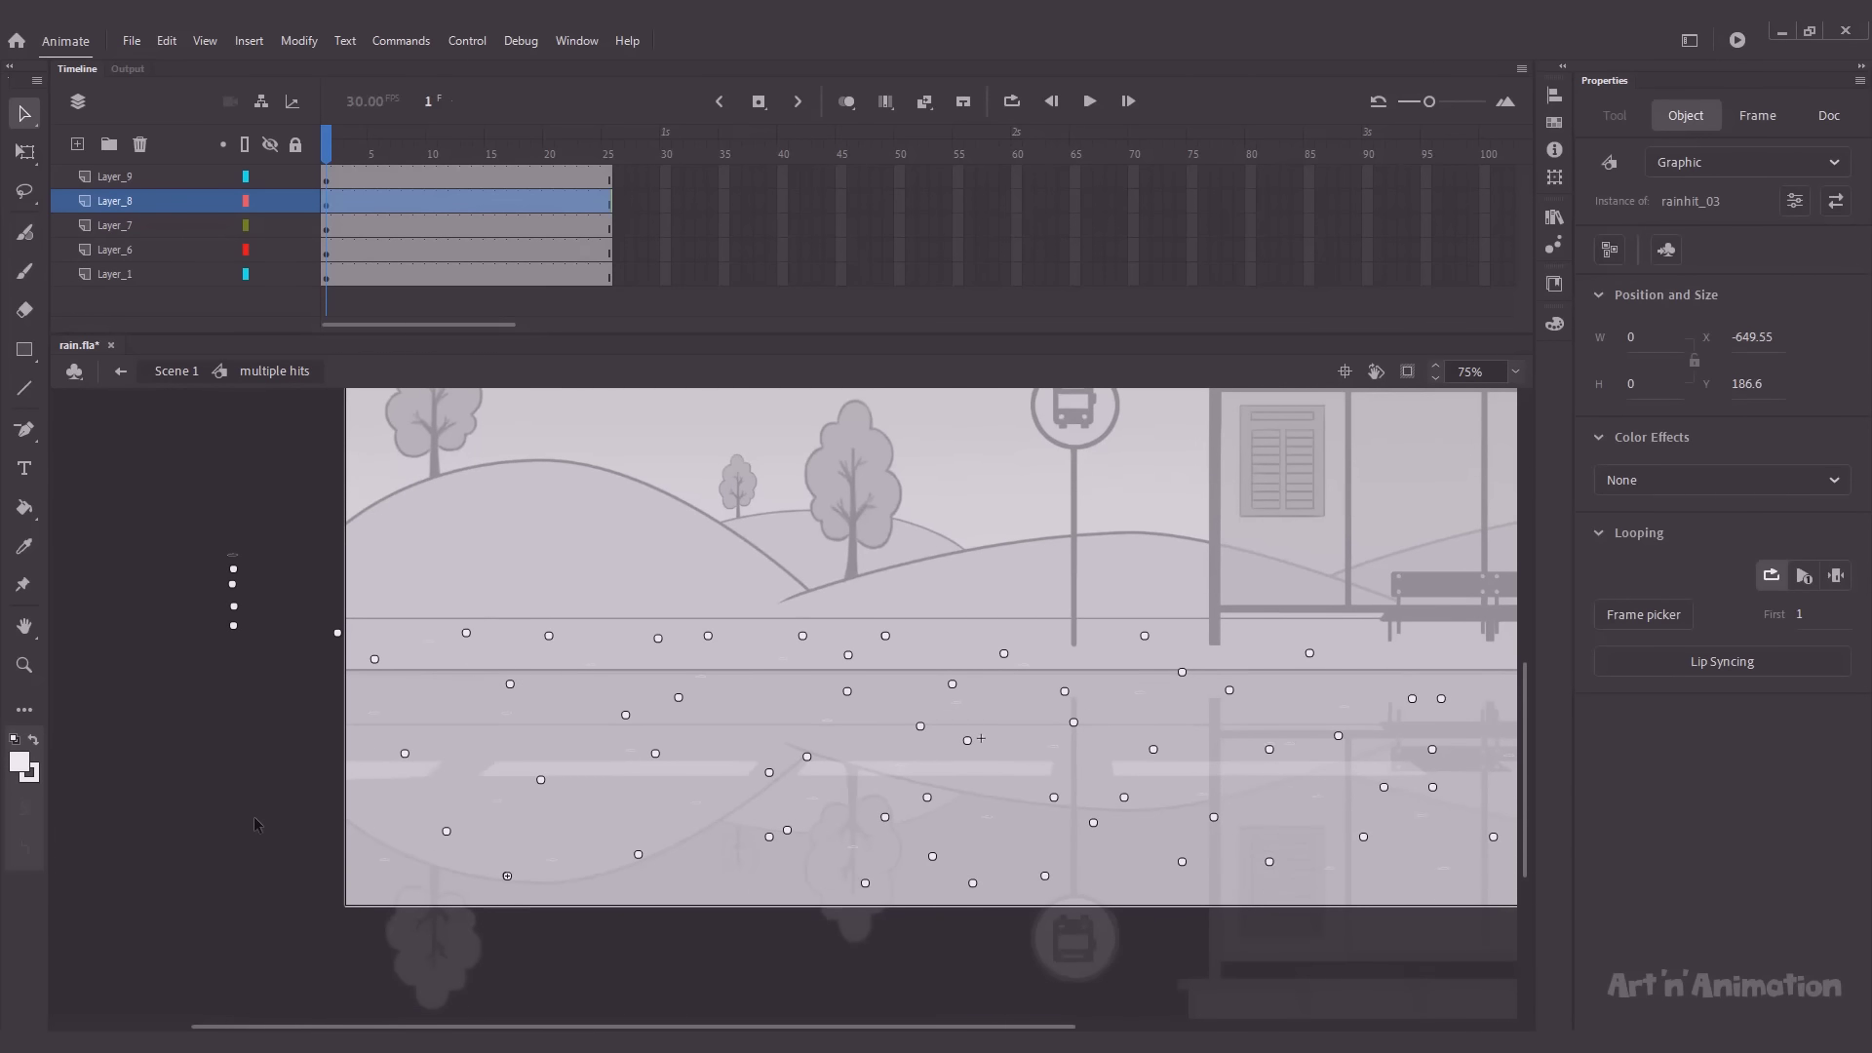
Step: Copy the Layer_6 symbol rainhit_01 from off the stage and distribute its copies over the road
left_click(234, 606)
left_click(709, 741)
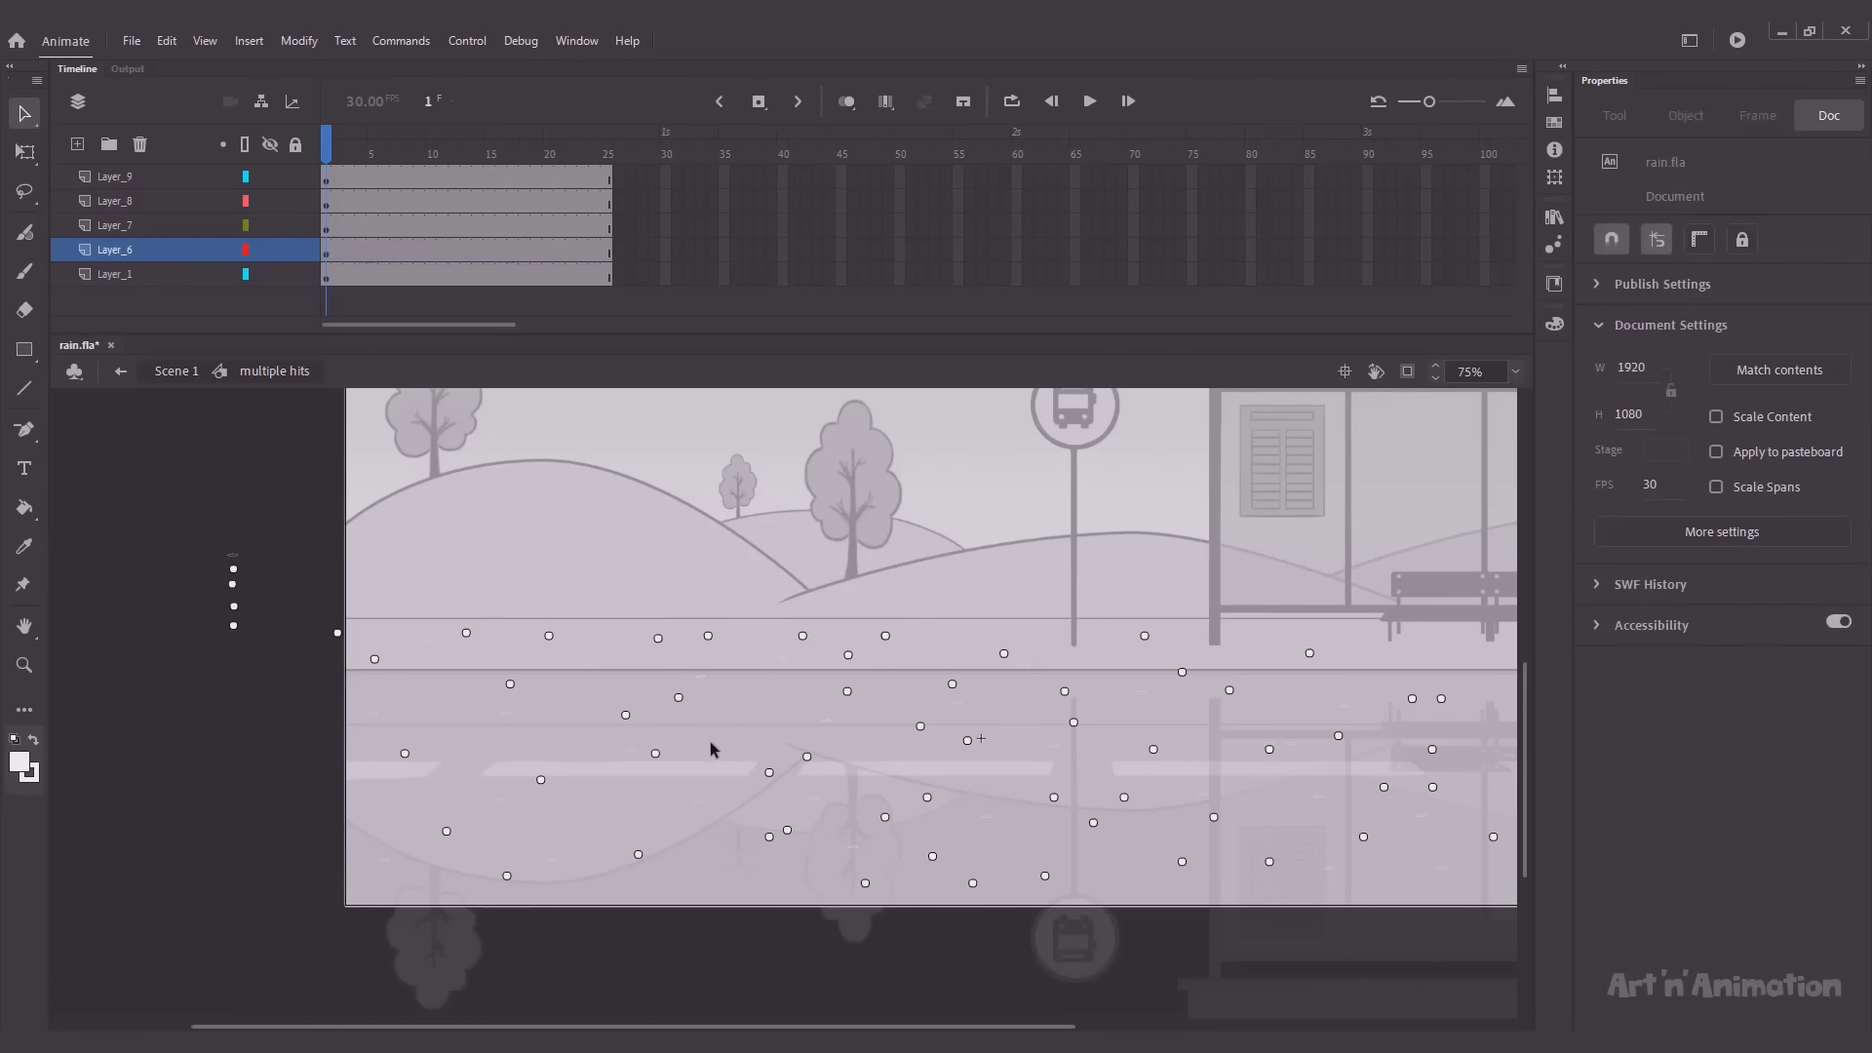
key("ctrl+v")
left_click_drag(792, 713, 710, 811)
left_click_drag(710, 811, 852, 849)
left_click_drag(853, 848, 793, 869)
left_click_drag(792, 870, 1024, 739)
Step: Place raindrop-hit copies on the bus shelter's roof, preview the animation and return to frame 1
left_click_drag(1025, 739, 950, 496)
key("alt+space")
left_click_drag(874, 811, 1031, 536)
left_click_drag(870, 868, 1112, 511)
left_click_drag(952, 496, 998, 513)
left_click_drag(999, 515, 1199, 494)
left_click_drag(1067, 491, 1212, 493)
left_click_drag(999, 513, 1304, 520)
key("Return")
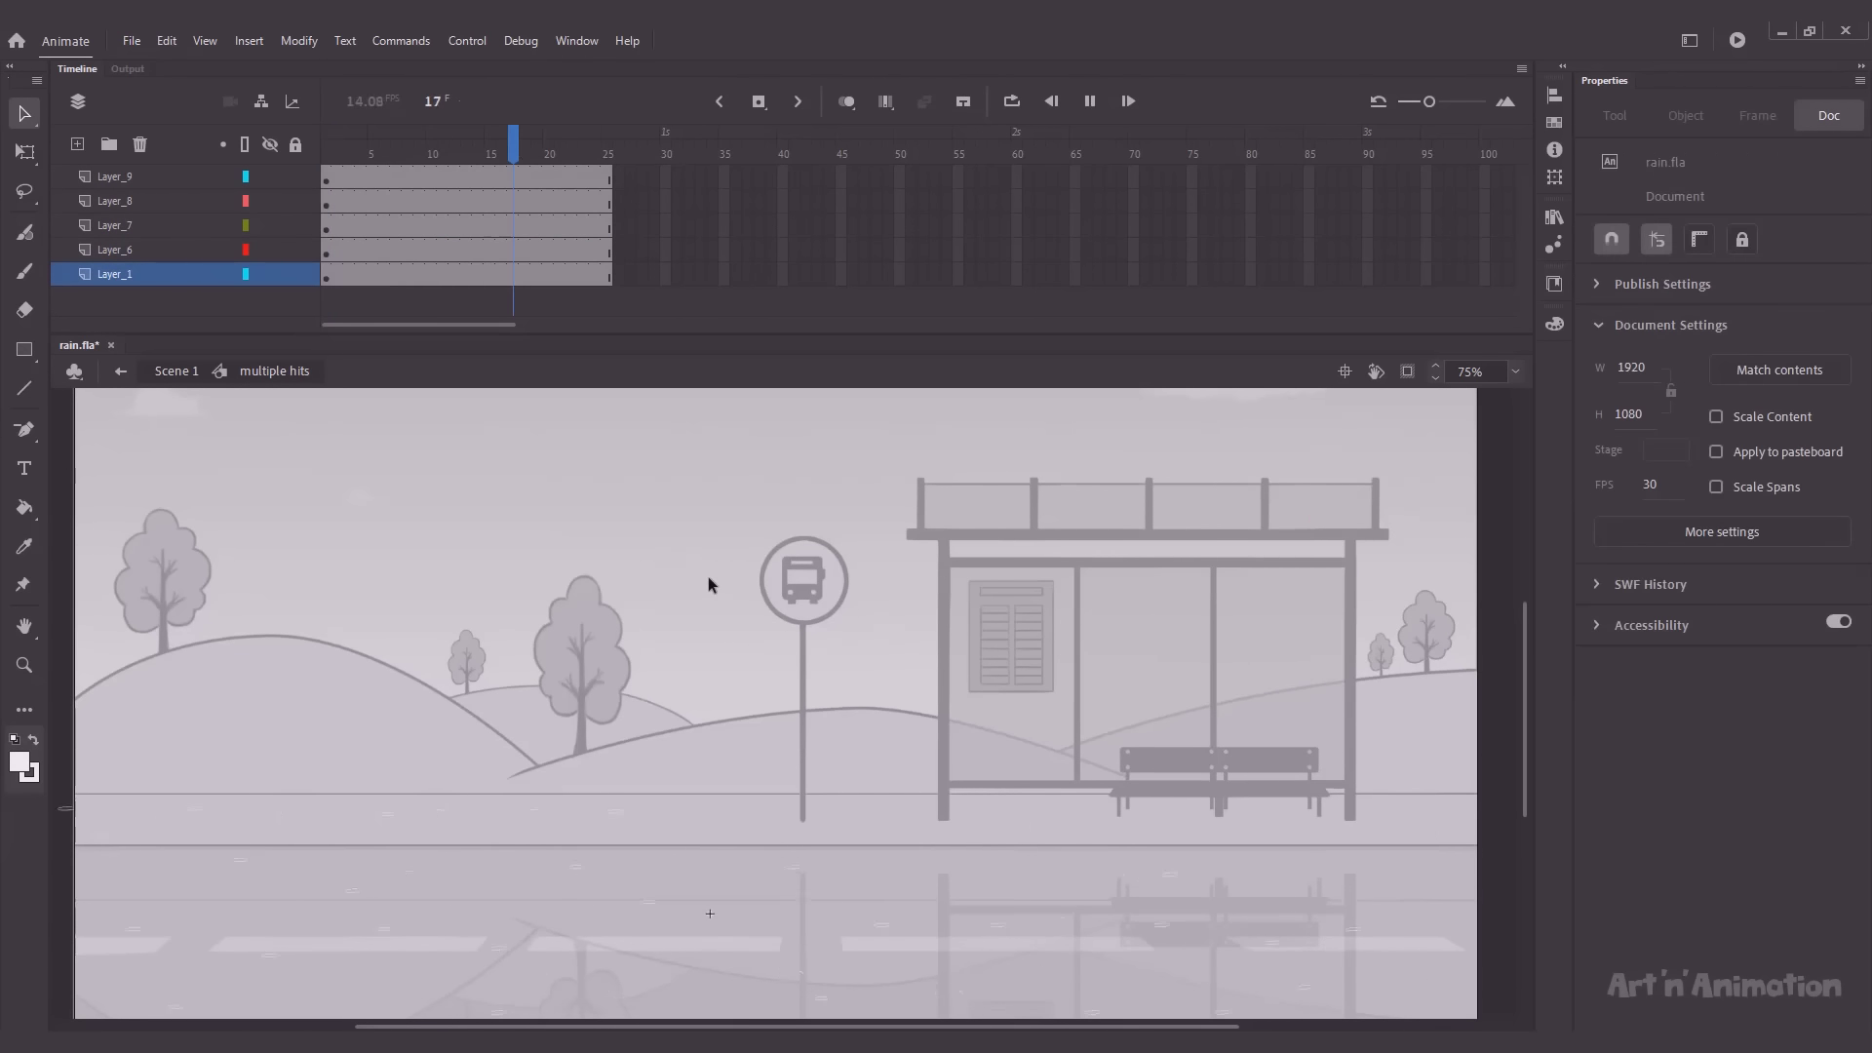
left_click_drag(523, 704, 982, 822)
left_click(325, 152)
Step: Copy the Layer_9 symbol rainhit_04 and scatter its copies over the remaining gaps on the sidewalk and road
left_click_drag(402, 871, 388, 780)
left_click(431, 826)
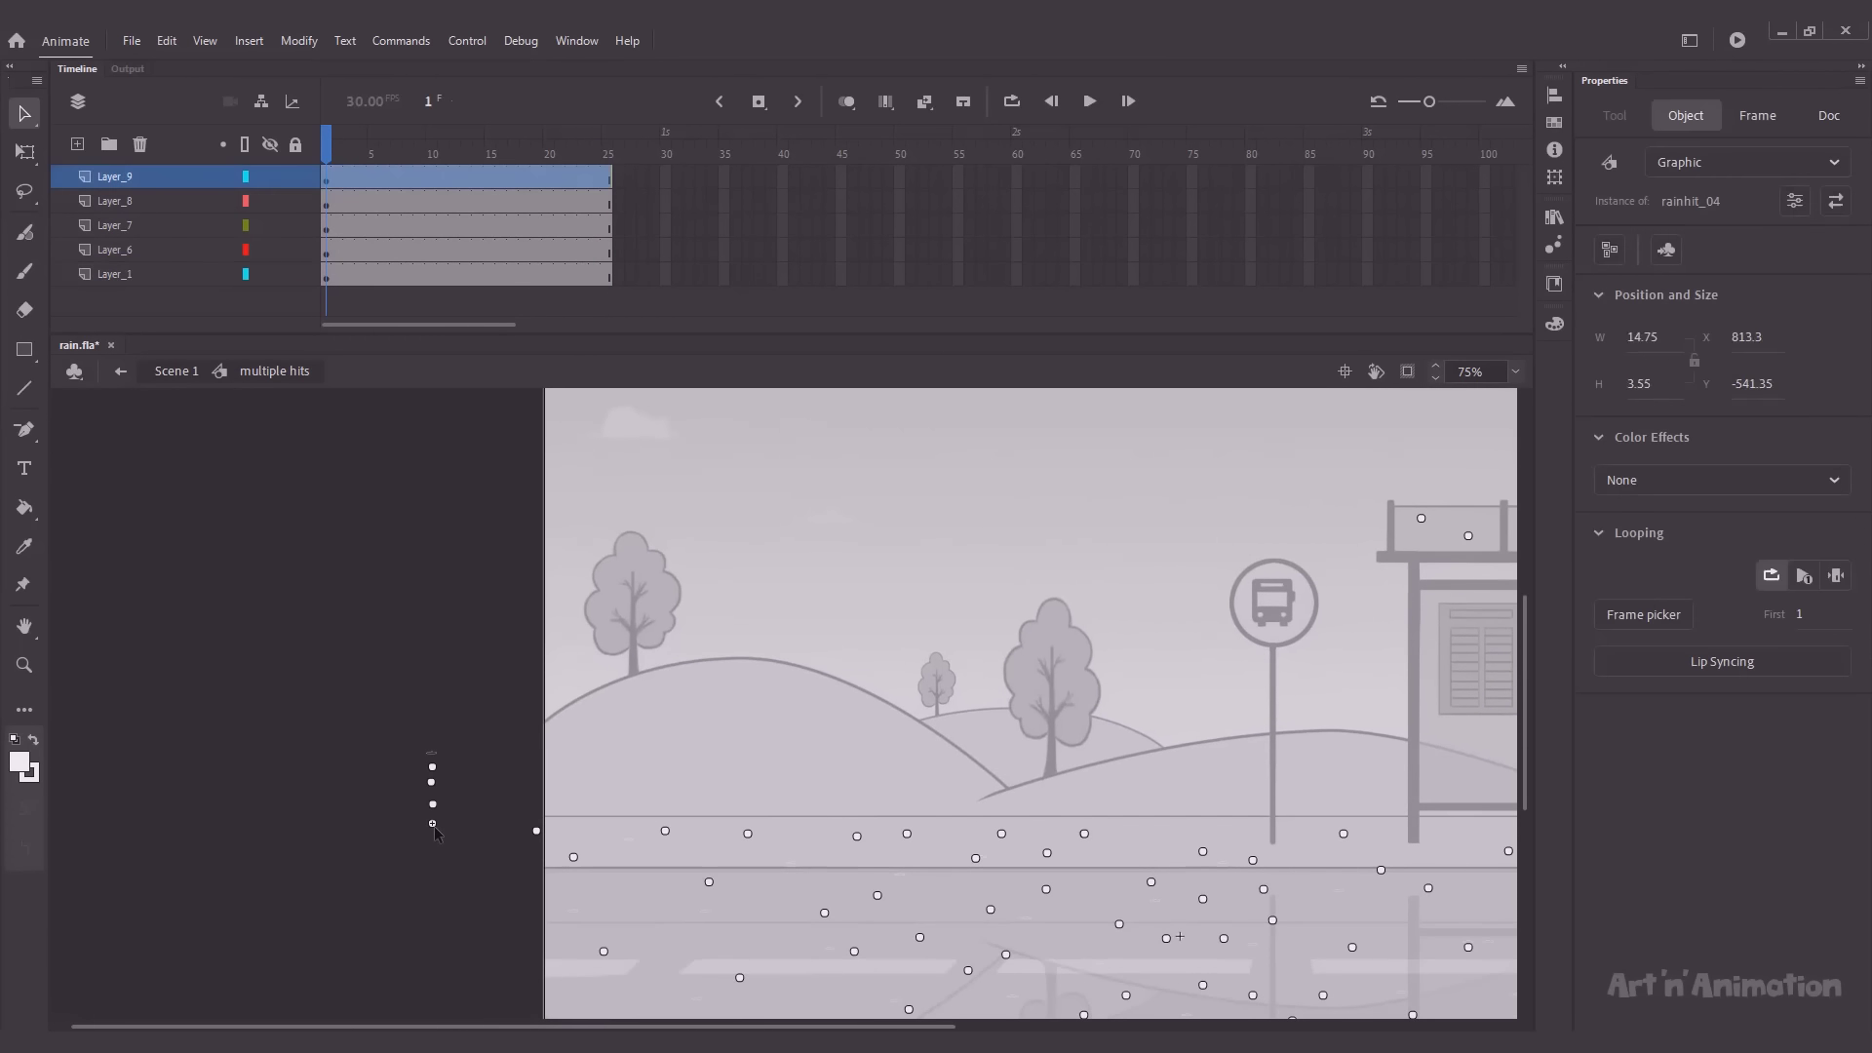
left_click_drag(826, 851, 505, 812)
left_click(804, 776)
key("ctrl+v")
left_click_drag(804, 769, 1124, 872)
left_click_drag(1075, 863, 886, 758)
left_click_drag(934, 767, 980, 815)
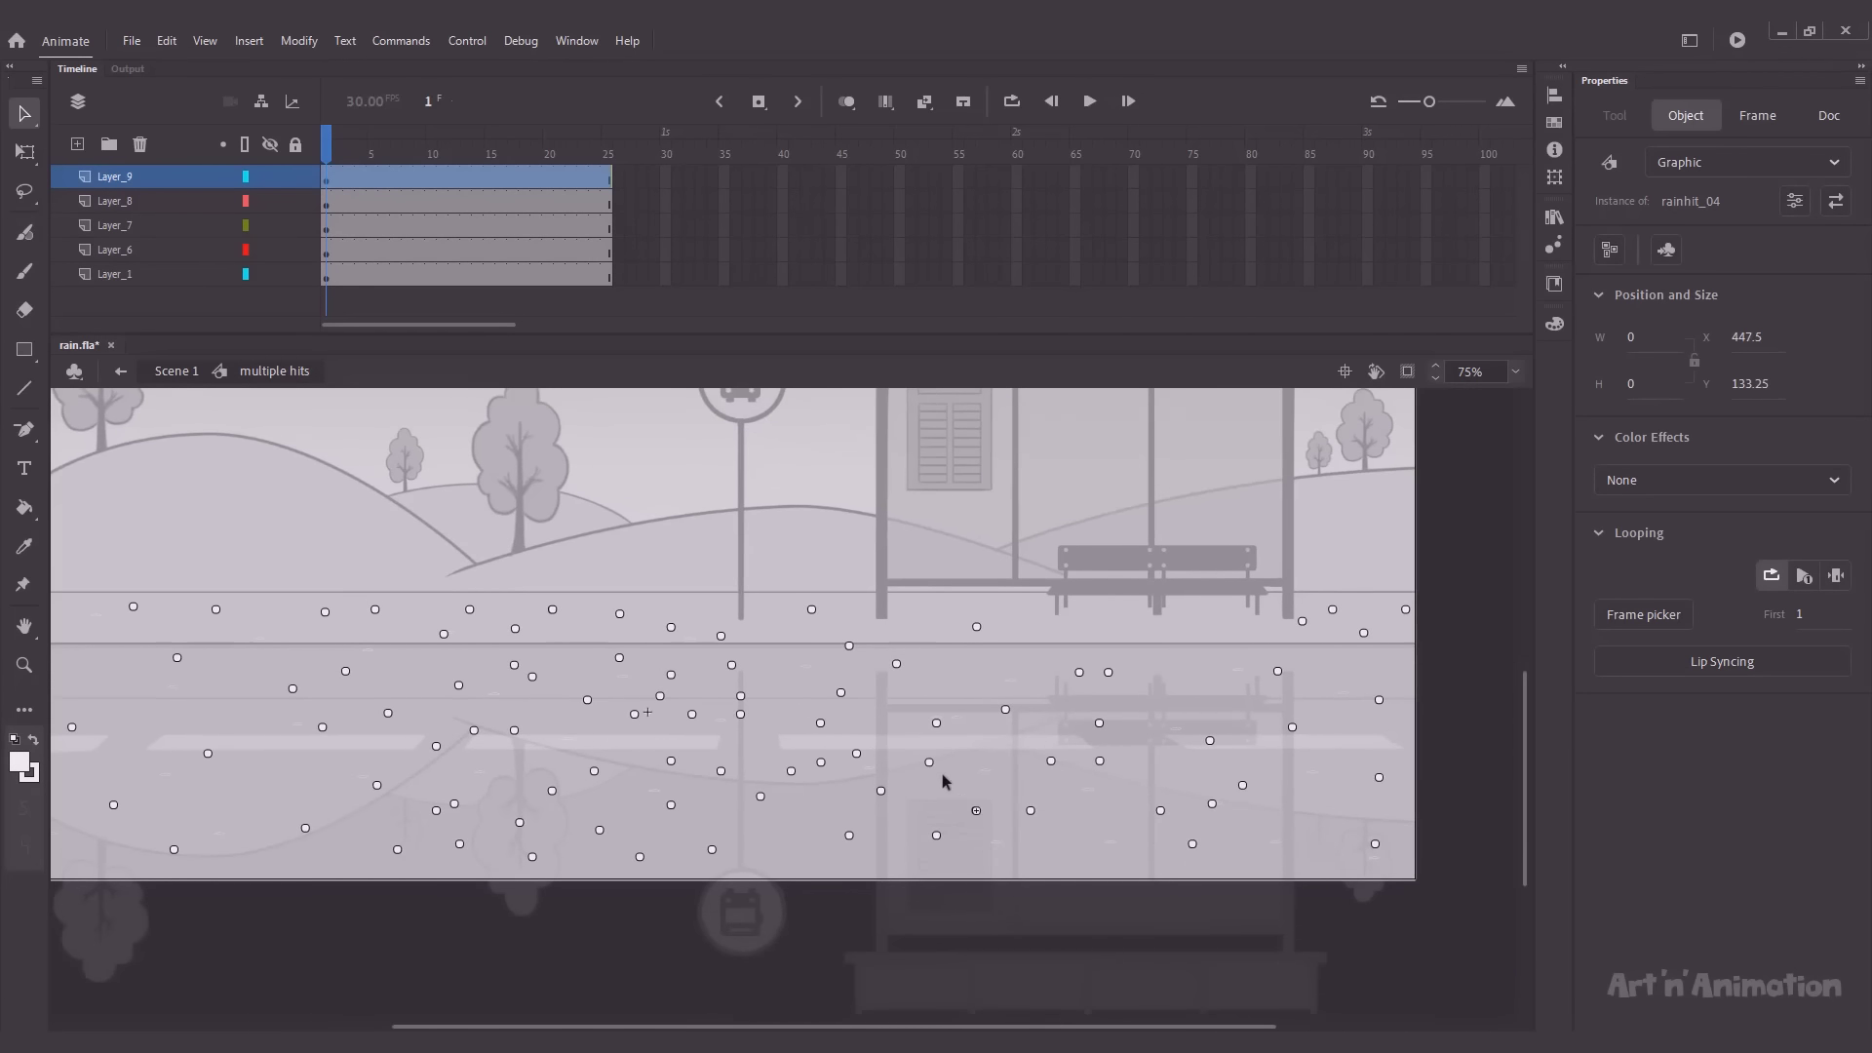
left_click_drag(1161, 712, 1238, 712)
left_click_drag(1238, 712, 1344, 692)
left_click_drag(1343, 693, 1238, 641)
left_click_drag(1245, 636, 1380, 731)
left_click_drag(1379, 732, 1348, 805)
left_click_drag(1347, 805, 1323, 841)
Step: Return to Scene 1 and play the animation to check the raindrop hits over the full scene
key("ctrl+2")
left_click(176, 372)
key("Return")
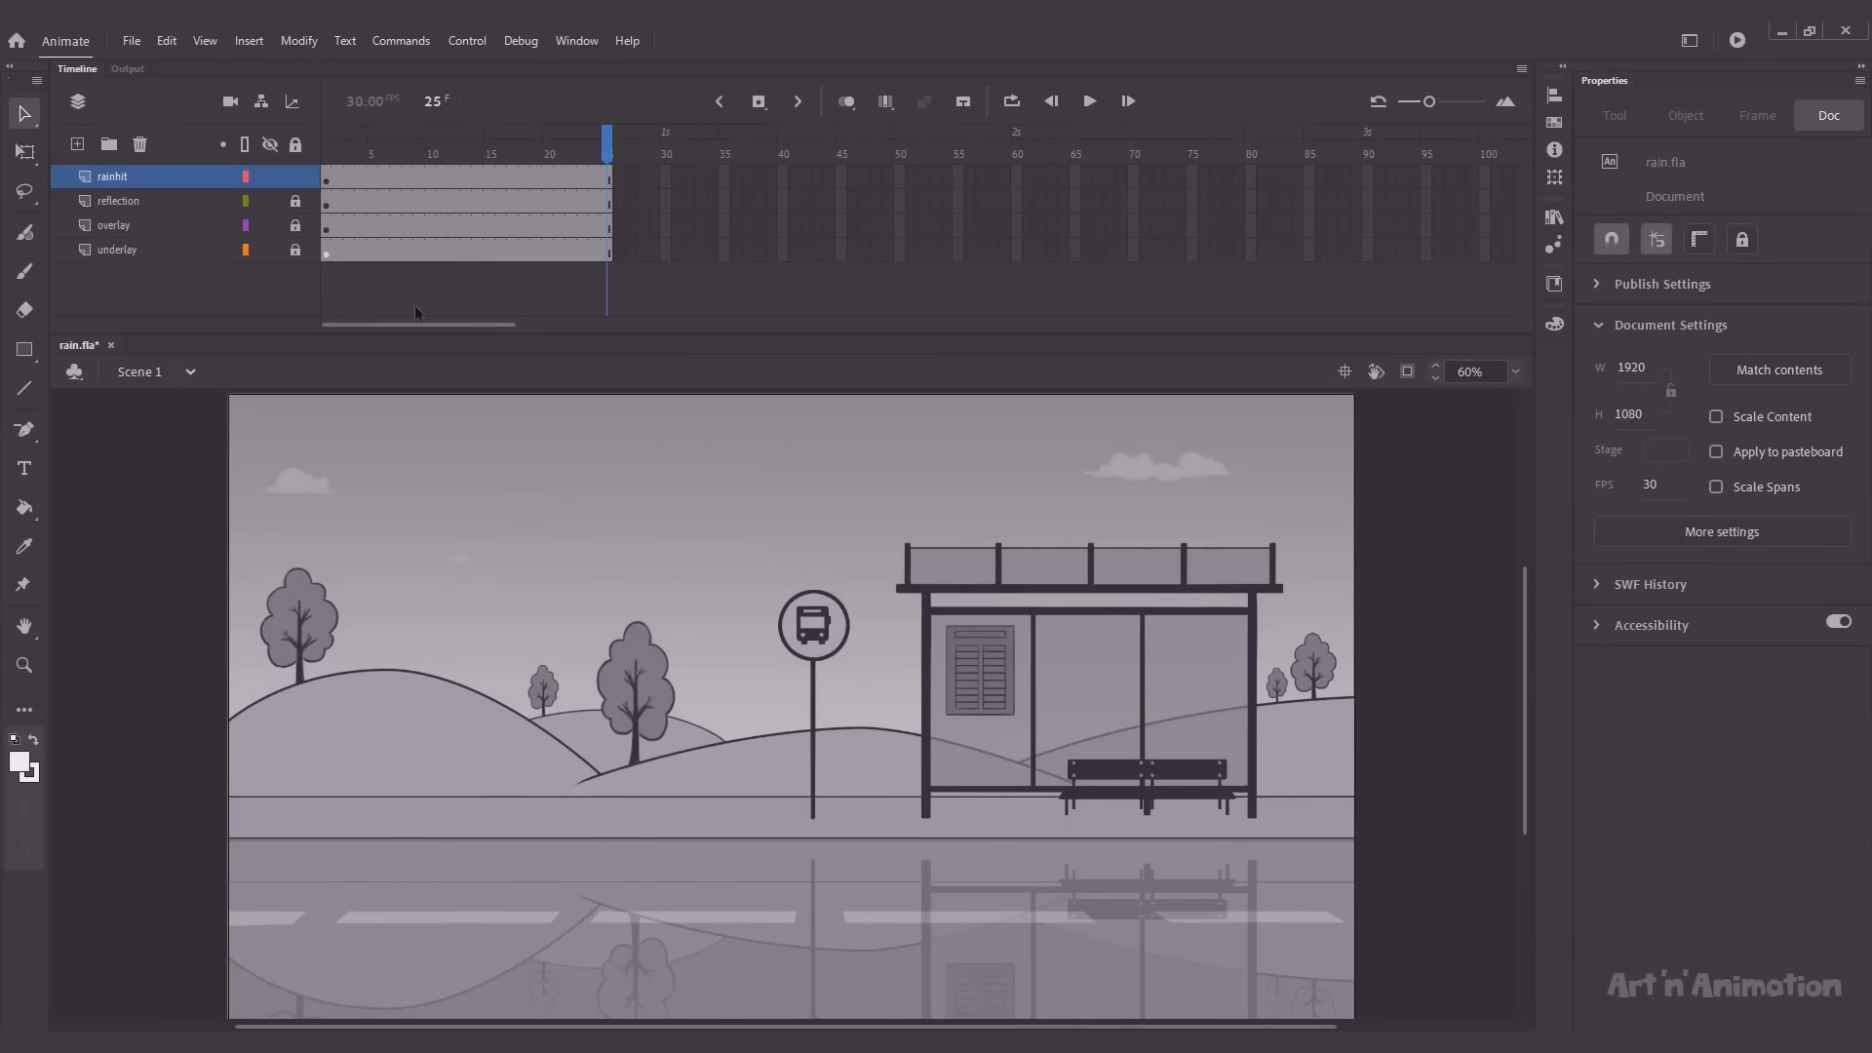
key("Return")
Step: Open the multiple hits symbol and copy the Layer_6 symbol rainhit_01 from off the stage to more spots on the road
double_click(575, 838)
left_click(137, 787)
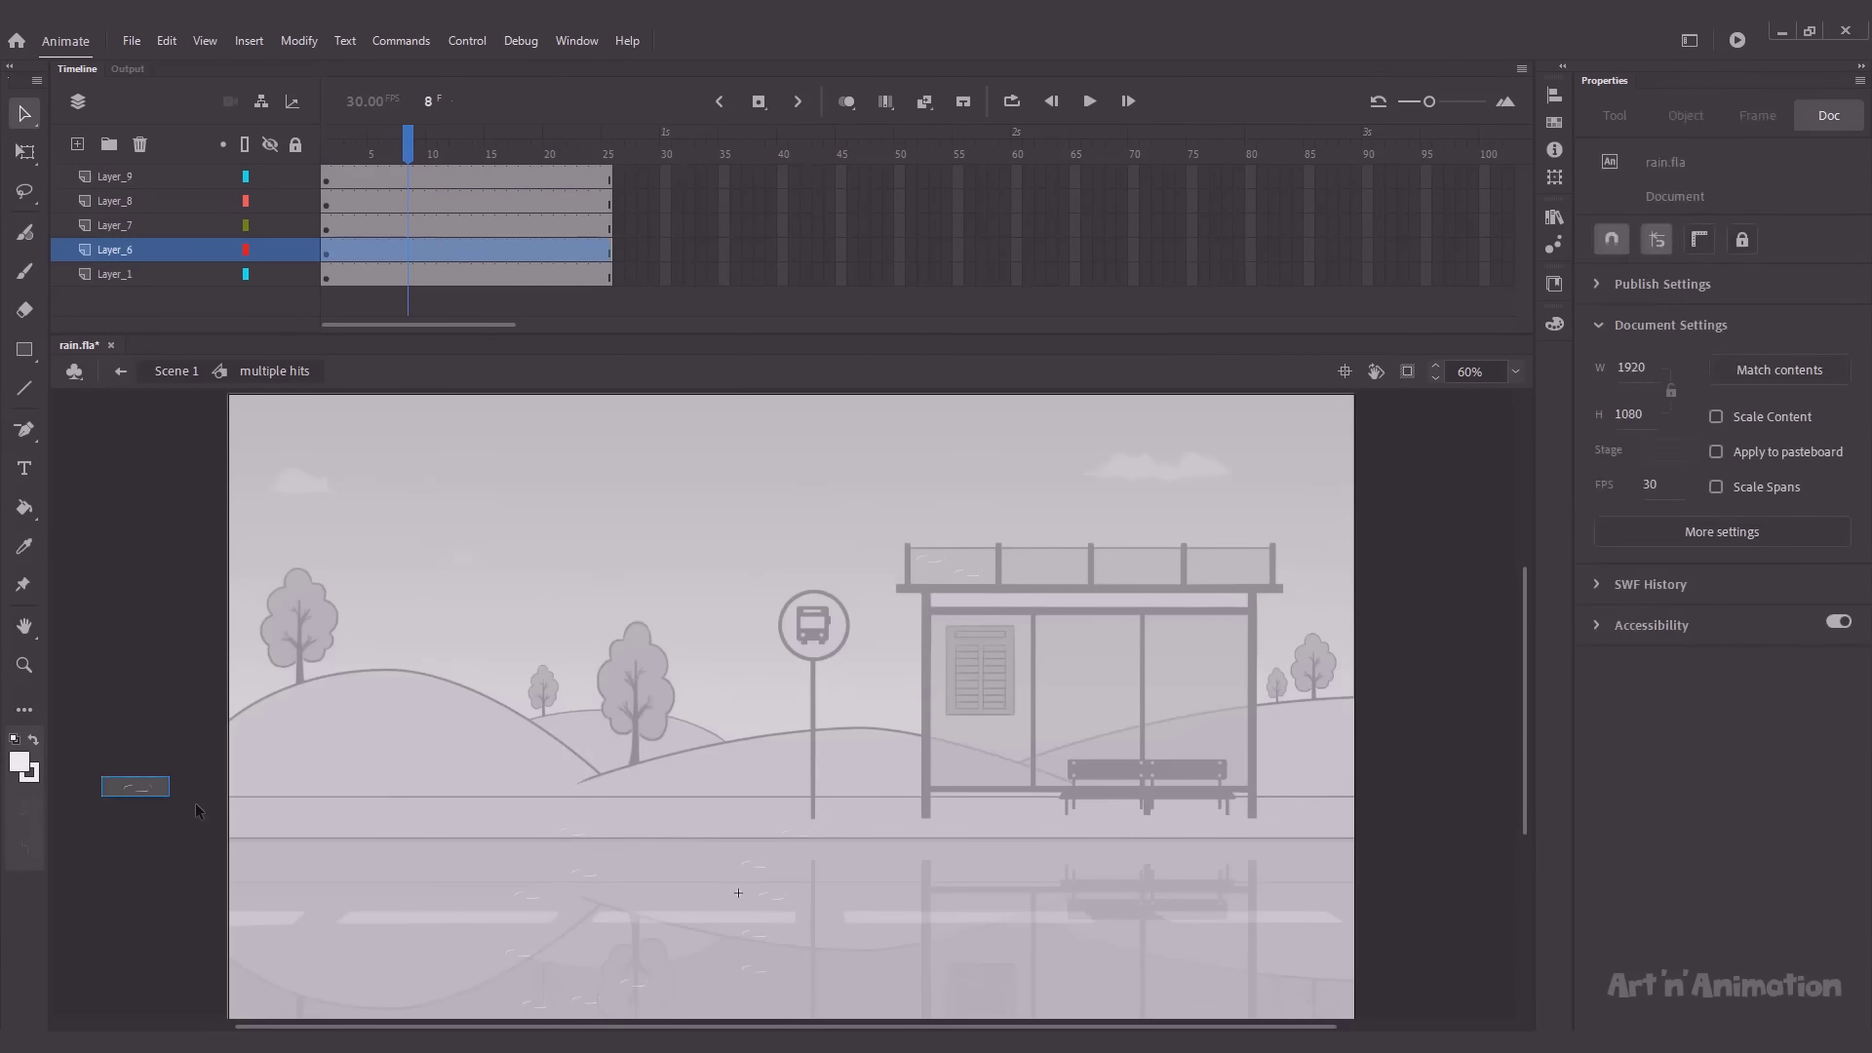
left_click_drag(796, 718, 821, 892)
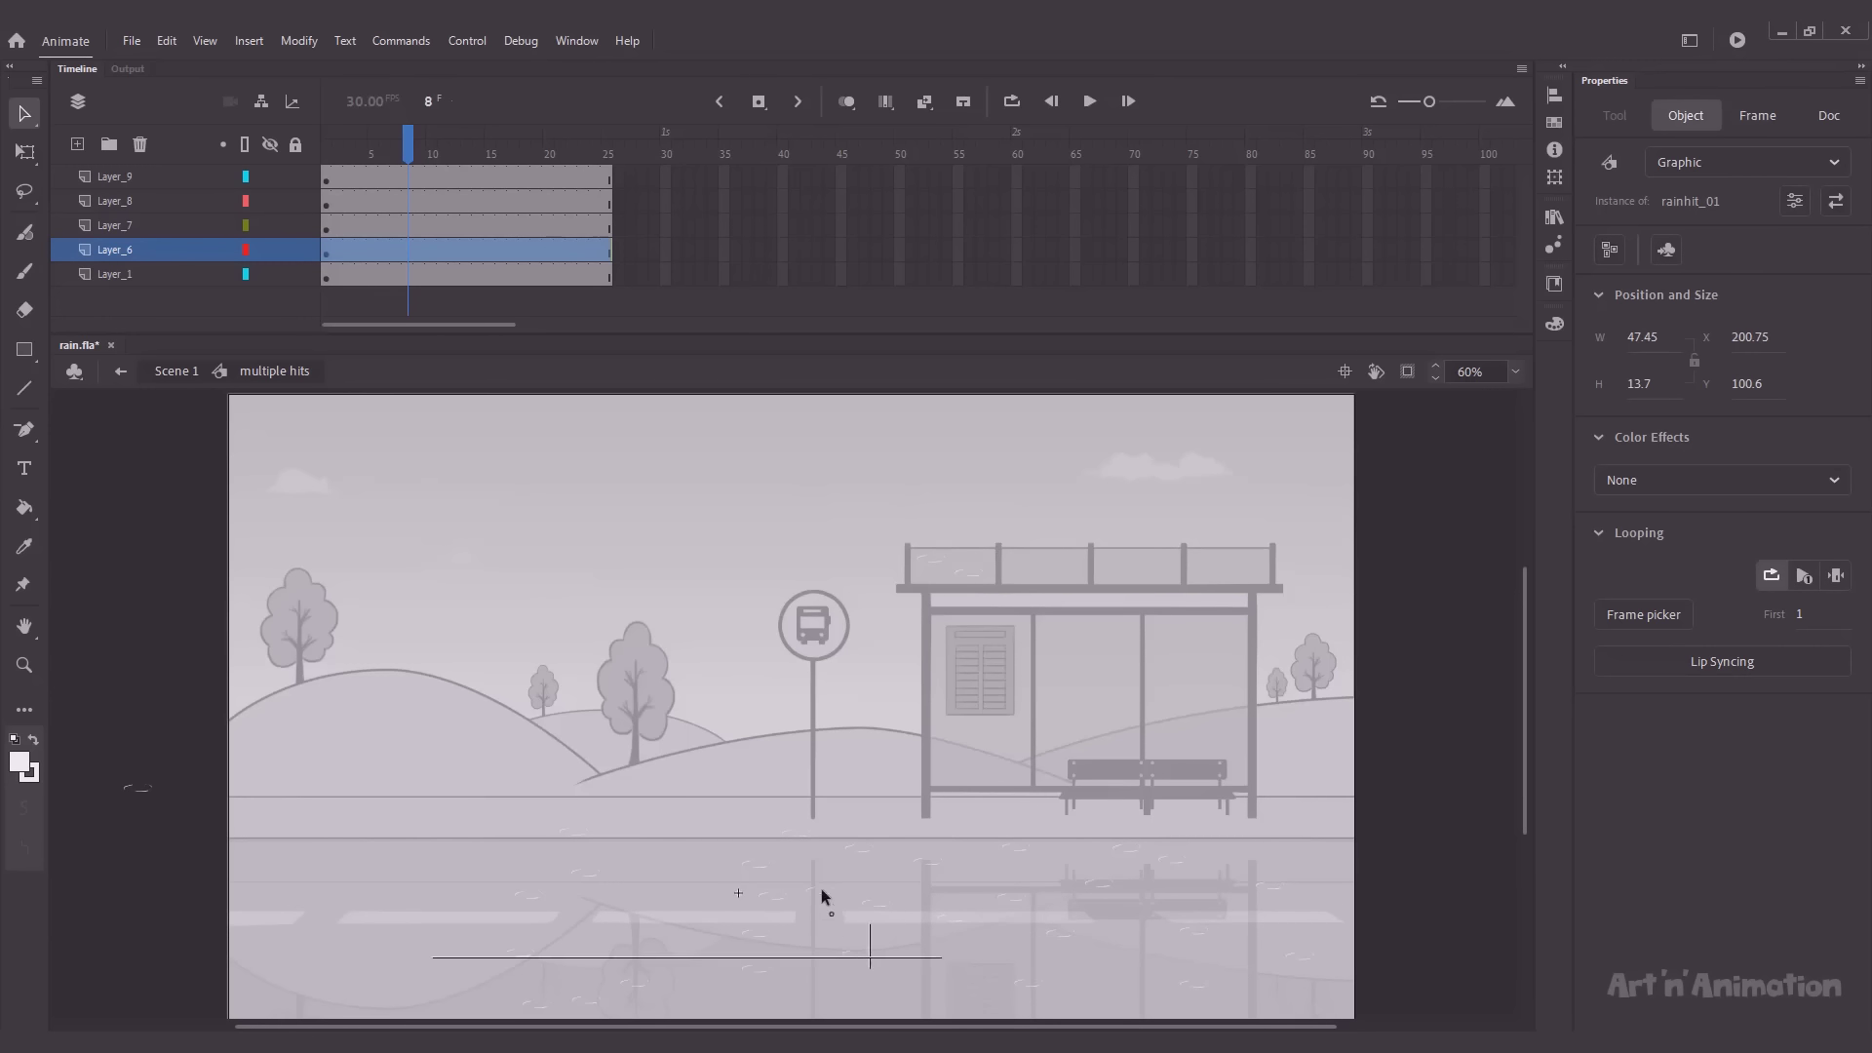
left_click_drag(904, 986, 327, 958)
left_click_drag(326, 959, 419, 1004)
Step: At frame 13, distribute further copies of the Layer_7 symbol rainhit_02 over the sidewalk and road and preview the animation
left_click(174, 792)
left_click_drag(405, 141, 467, 156)
left_click(789, 713)
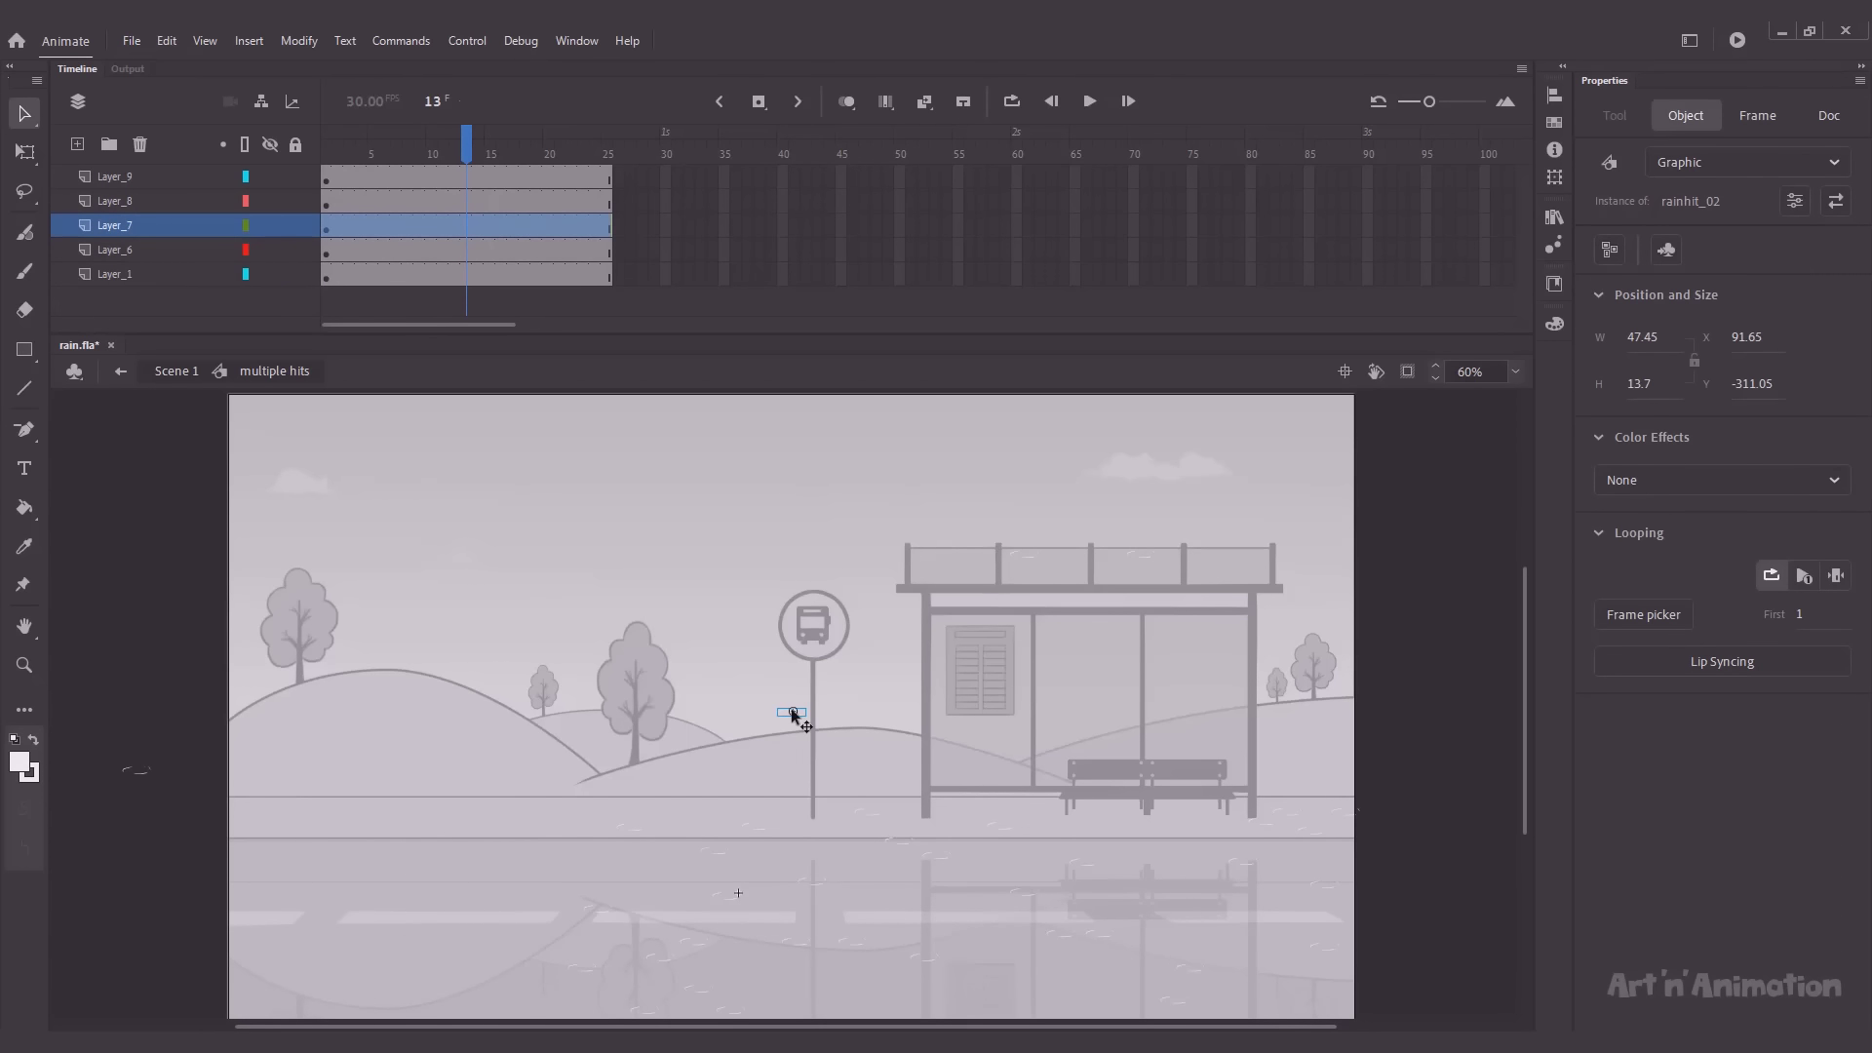
left_click_drag(791, 712, 288, 897)
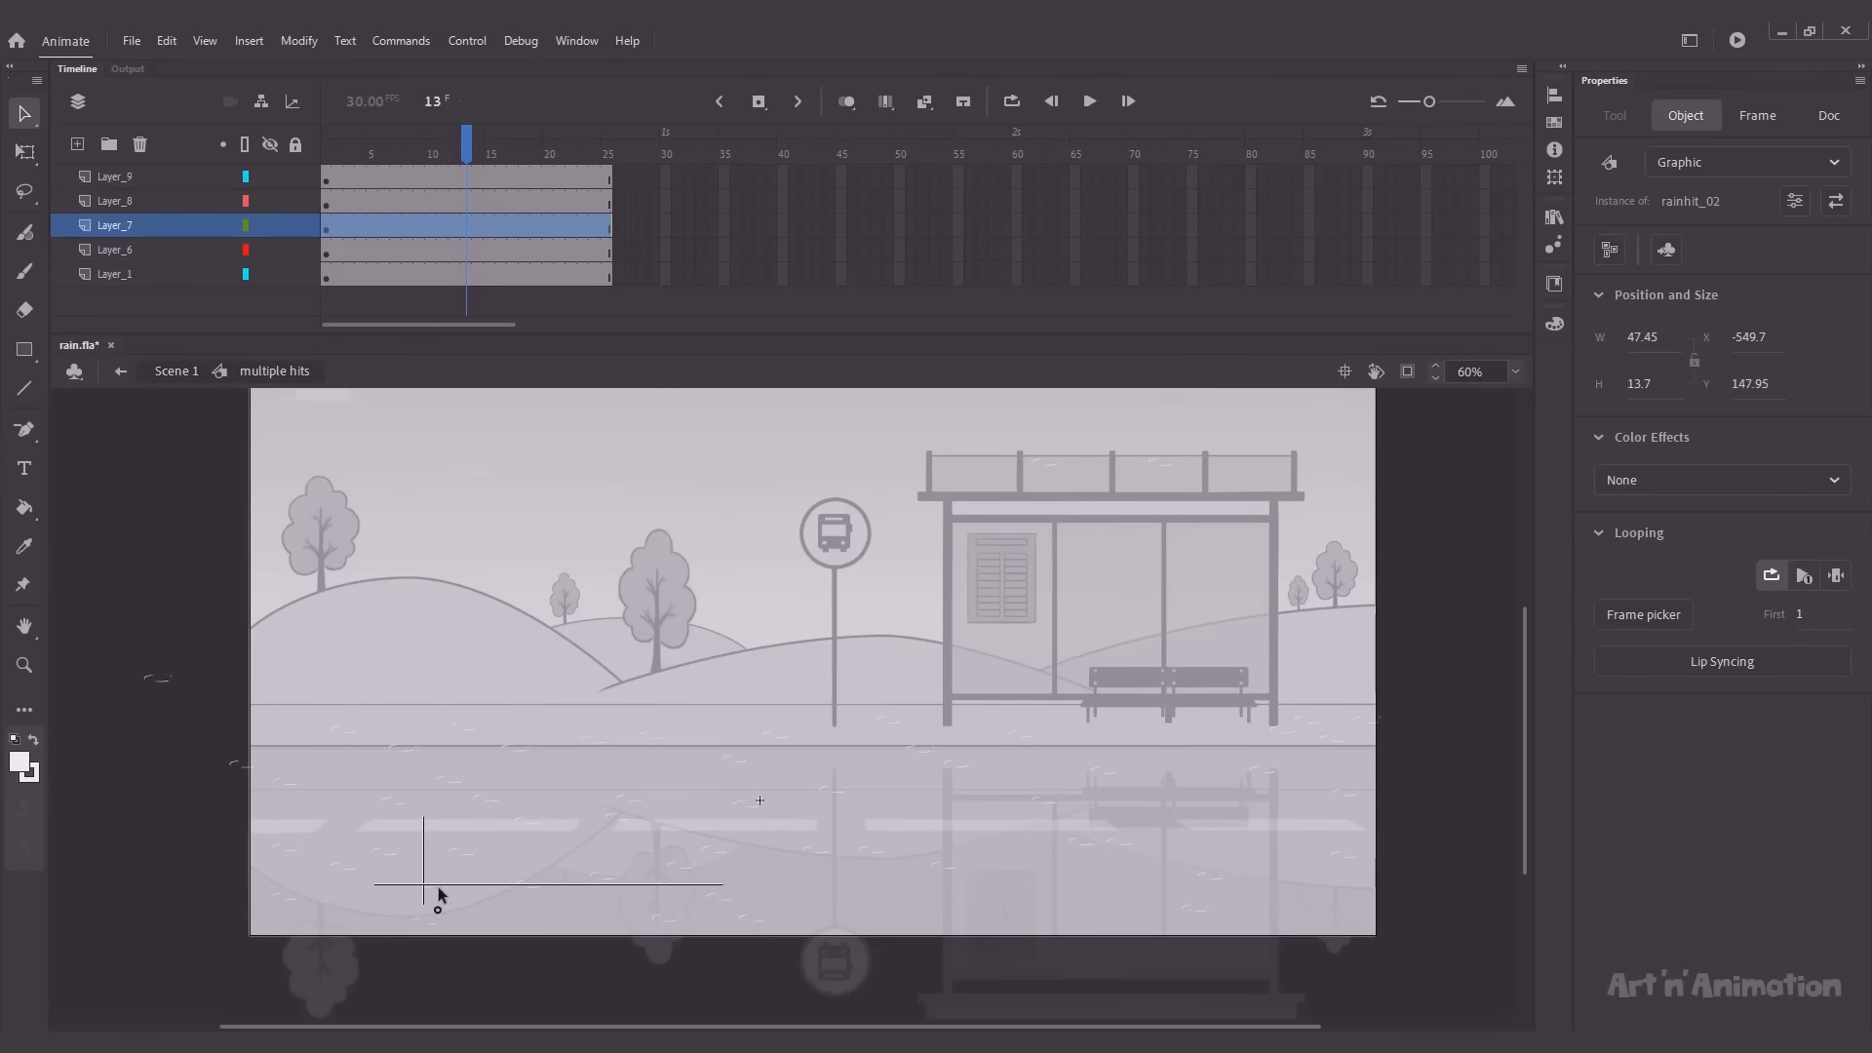
left_click_drag(438, 889, 989, 828)
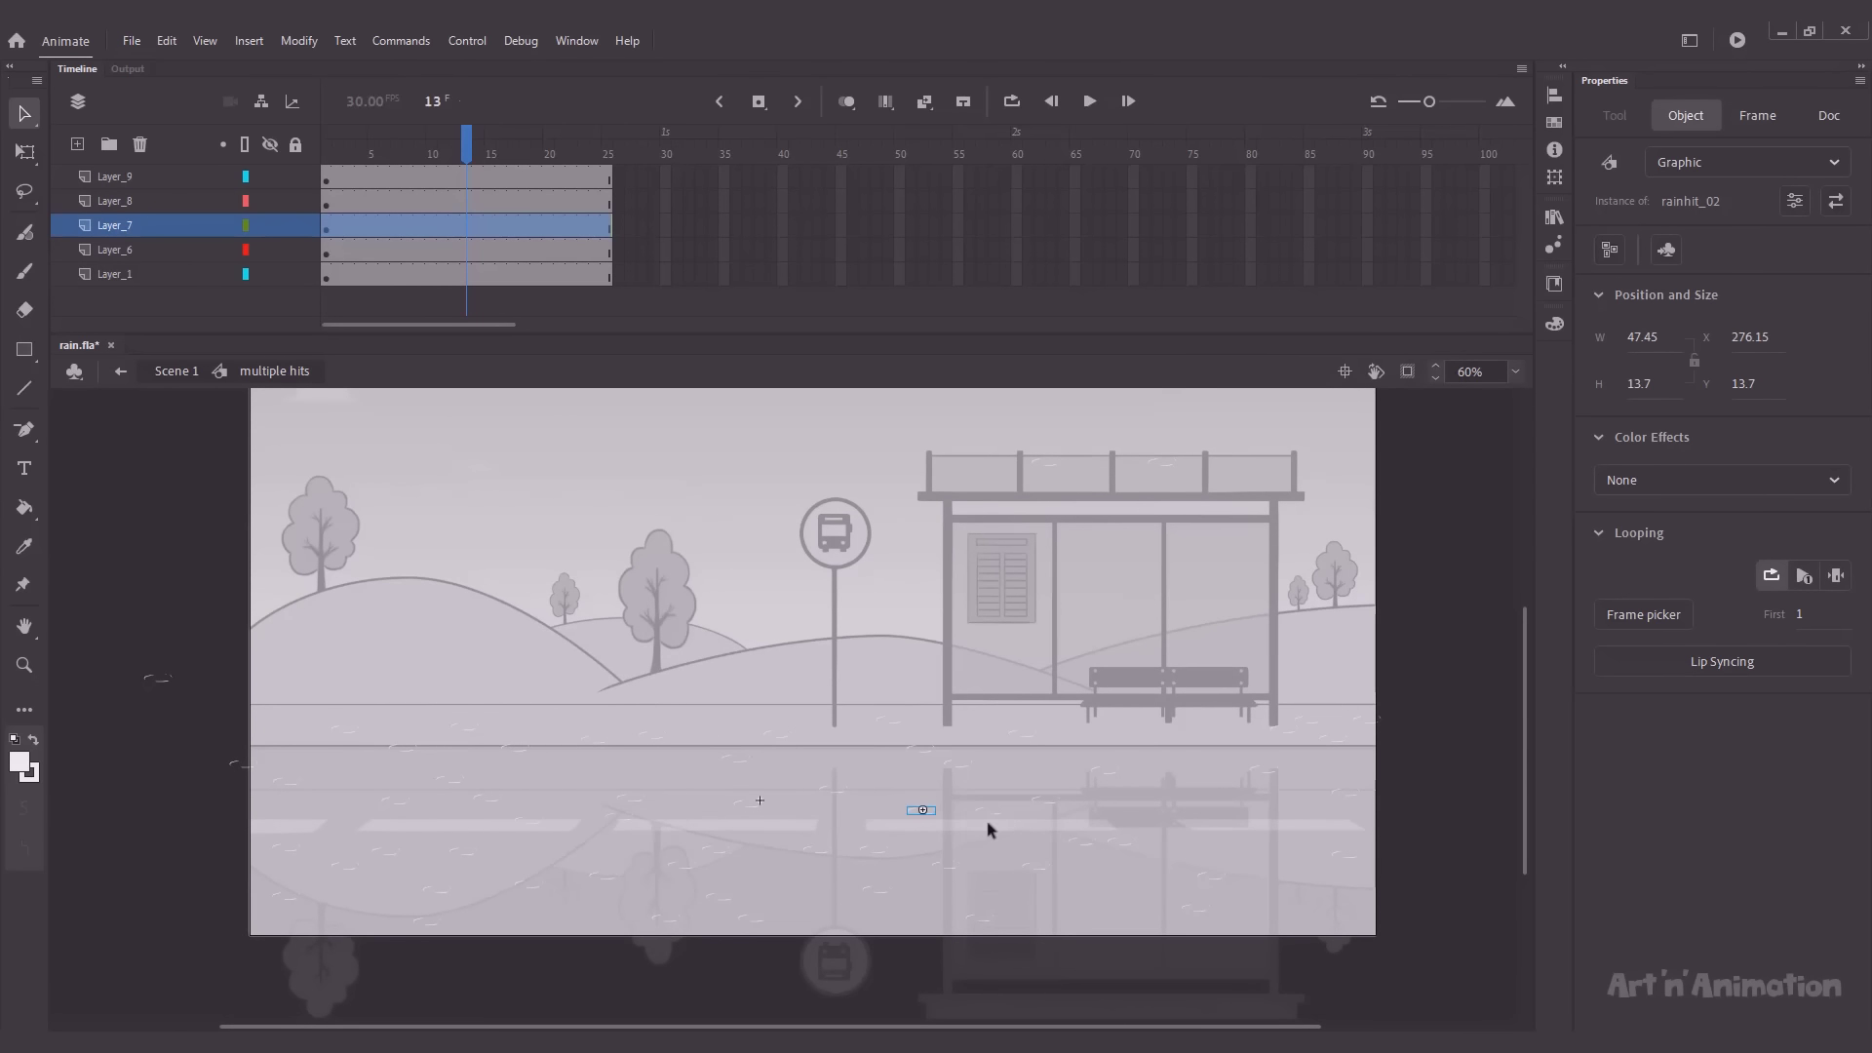
key("Return")
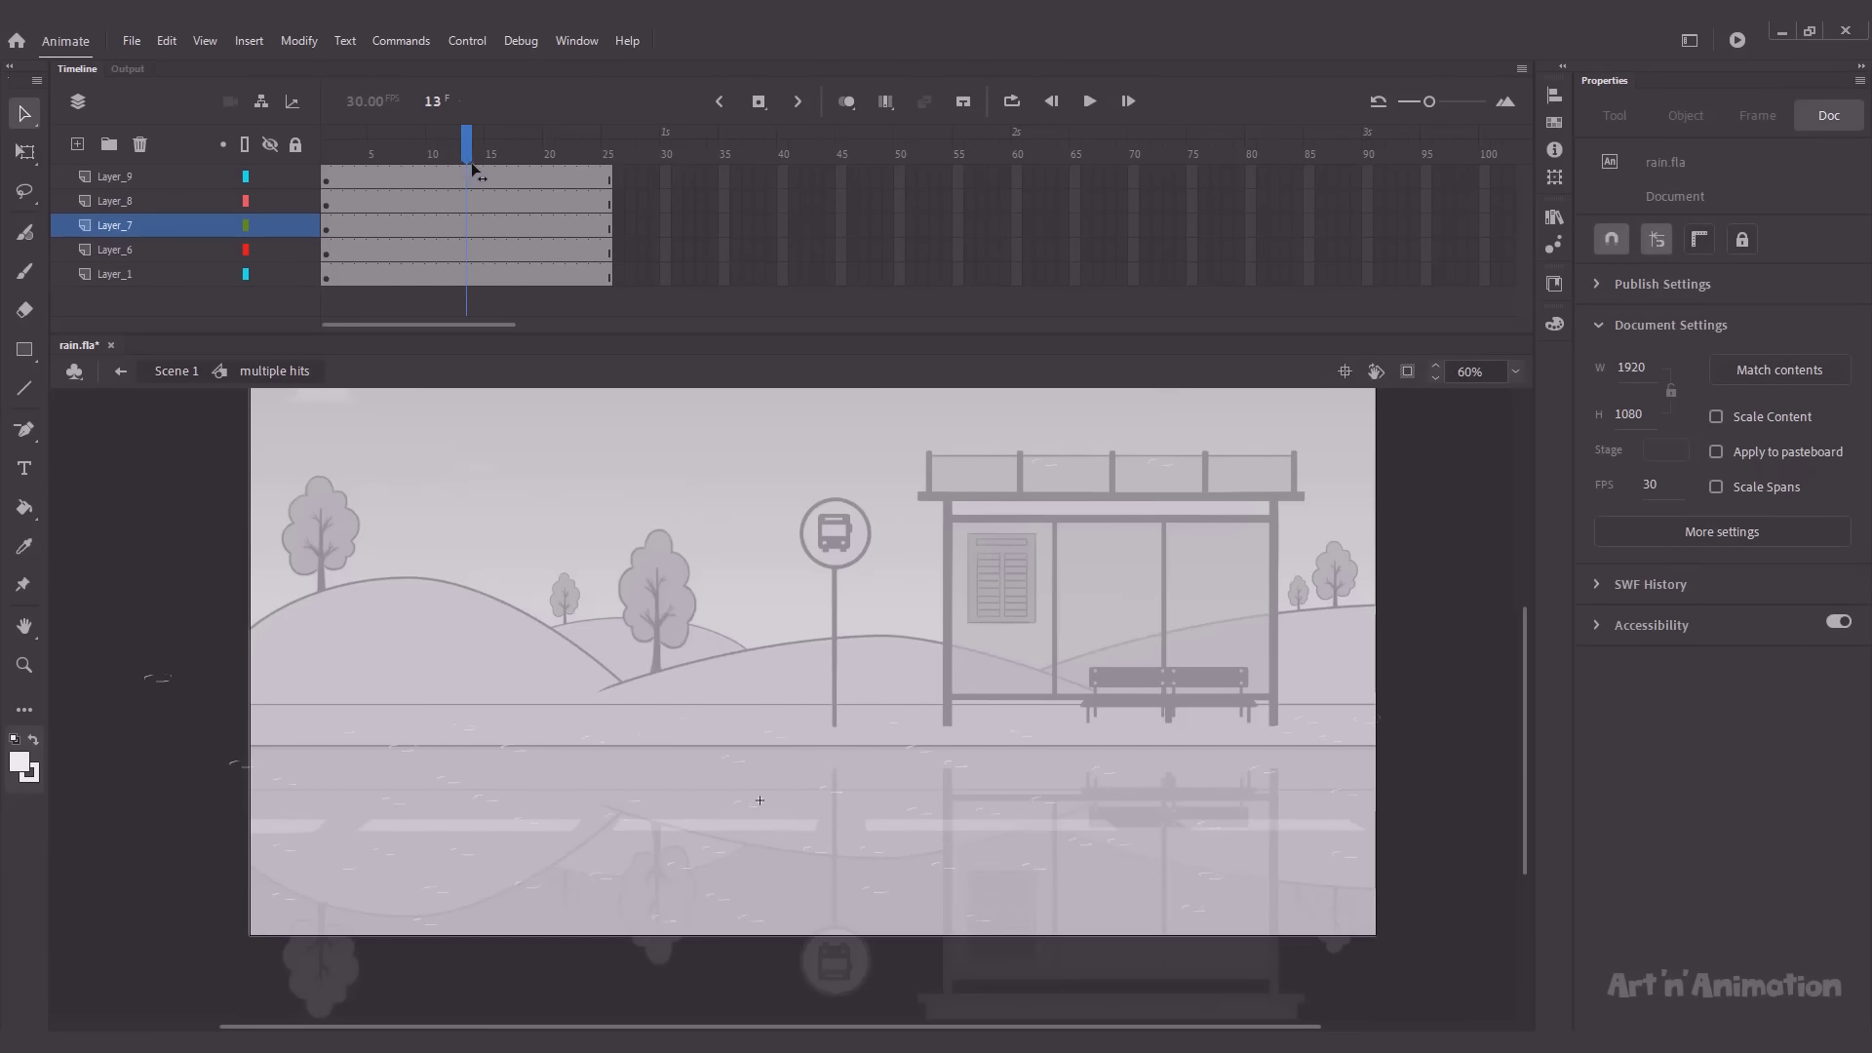
Step: At frame 23, scatter more copies of the Layer_9 symbol rainhit_04 over sidewalk and road and play the result in Scene 1
left_click_drag(546, 176, 582, 185)
left_click(154, 713)
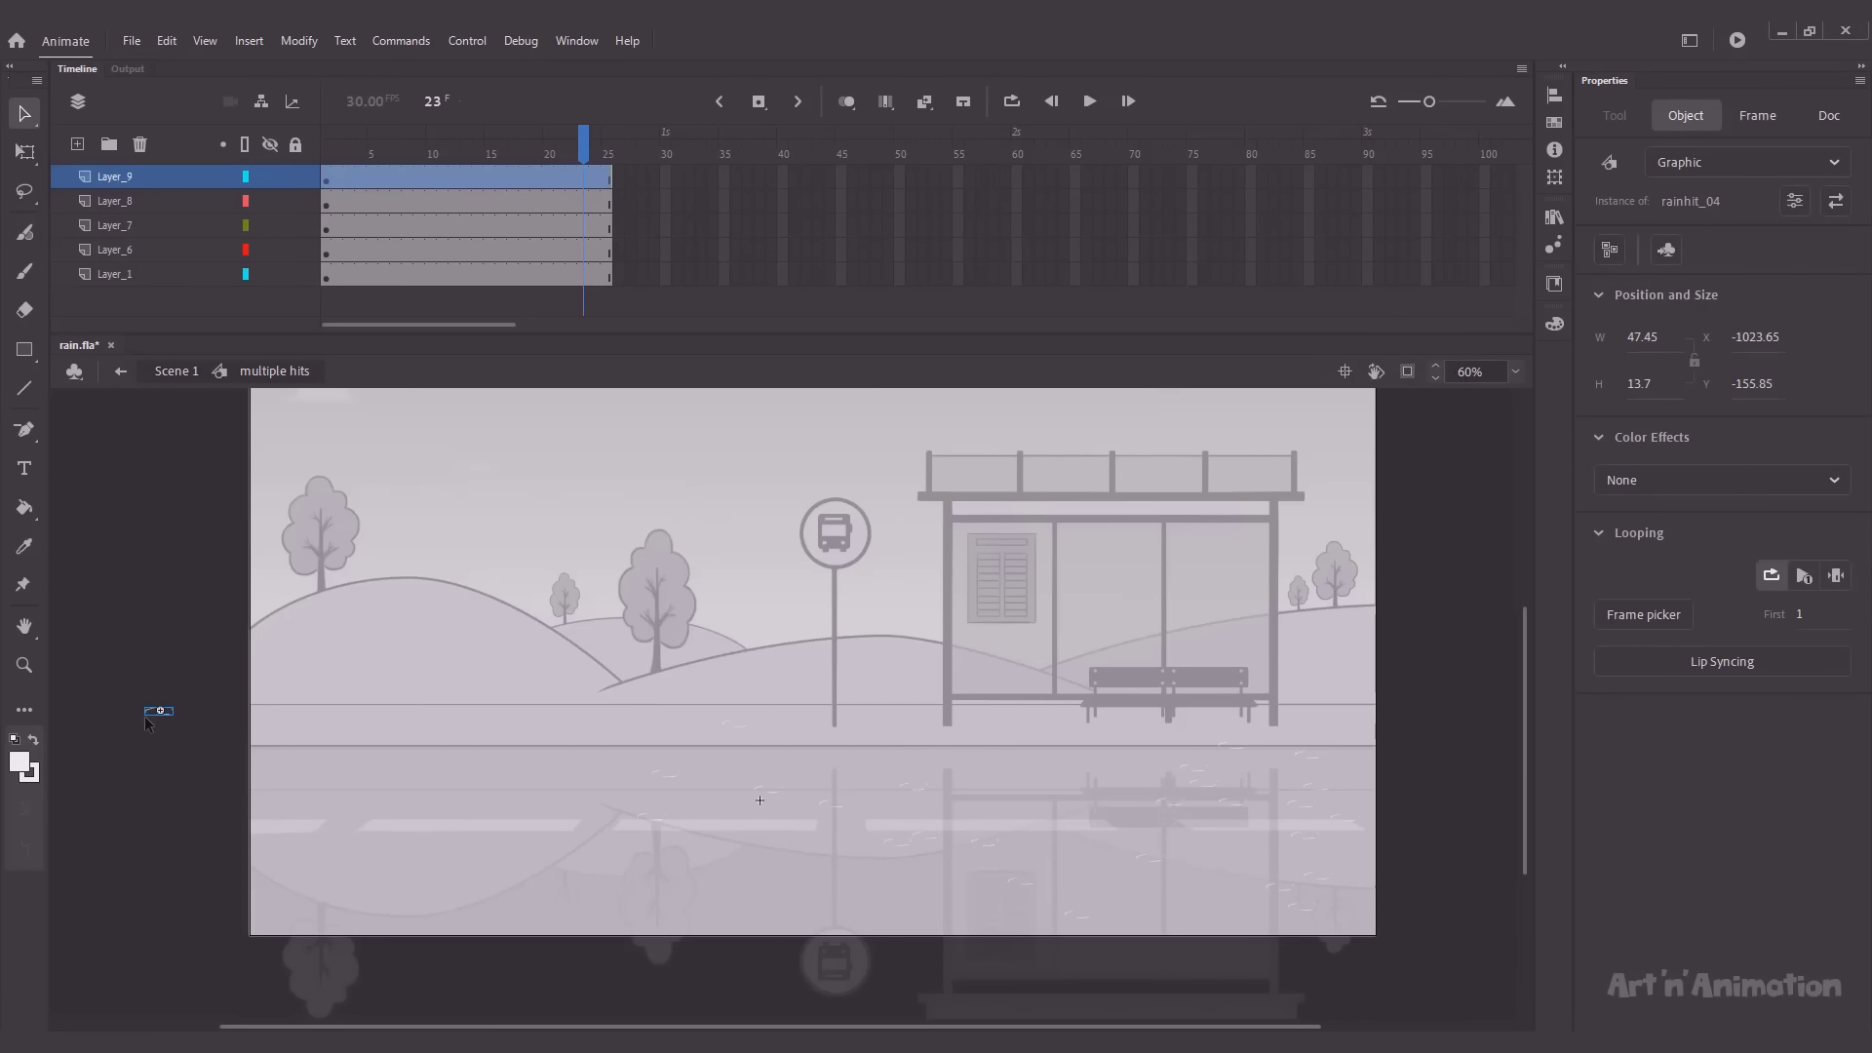
left_click_drag(794, 713, 580, 736)
left_click_drag(580, 736, 432, 780)
left_click_drag(432, 780, 329, 777)
left_click_drag(329, 777, 400, 747)
left_click_drag(401, 747, 263, 868)
key("Return")
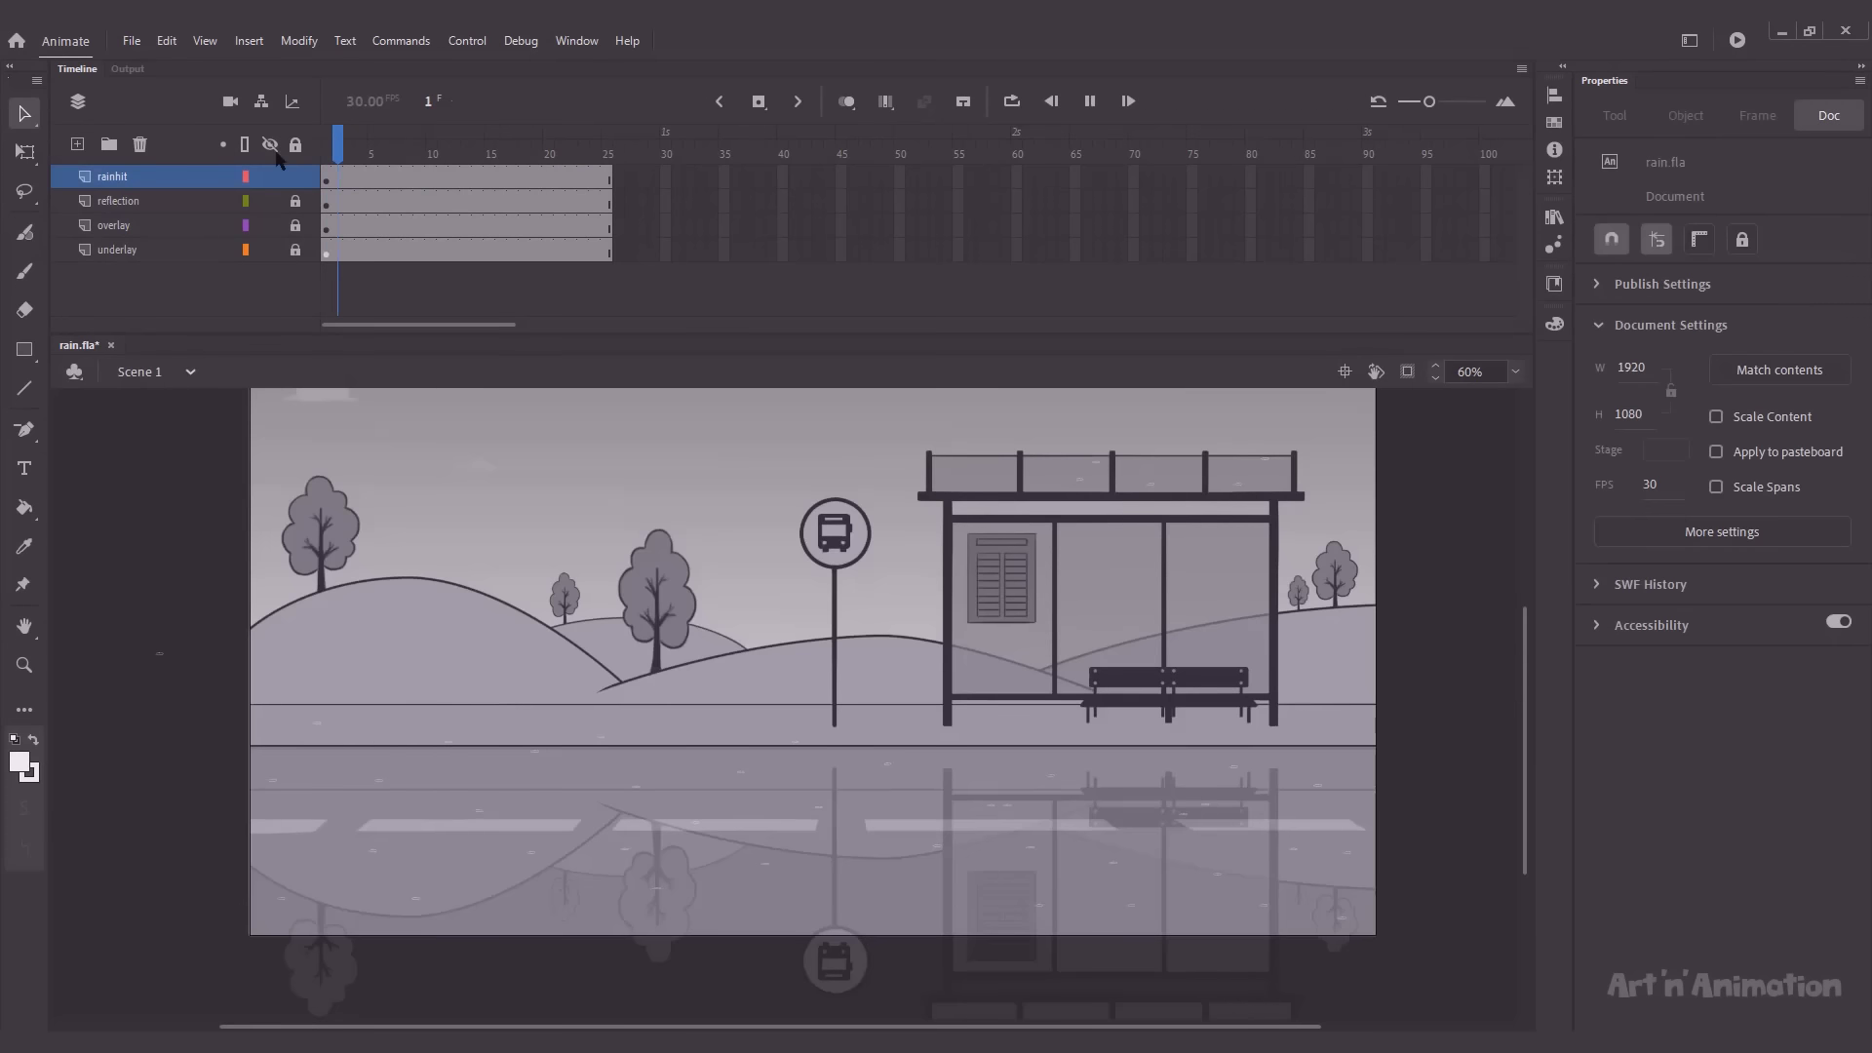
key("Return")
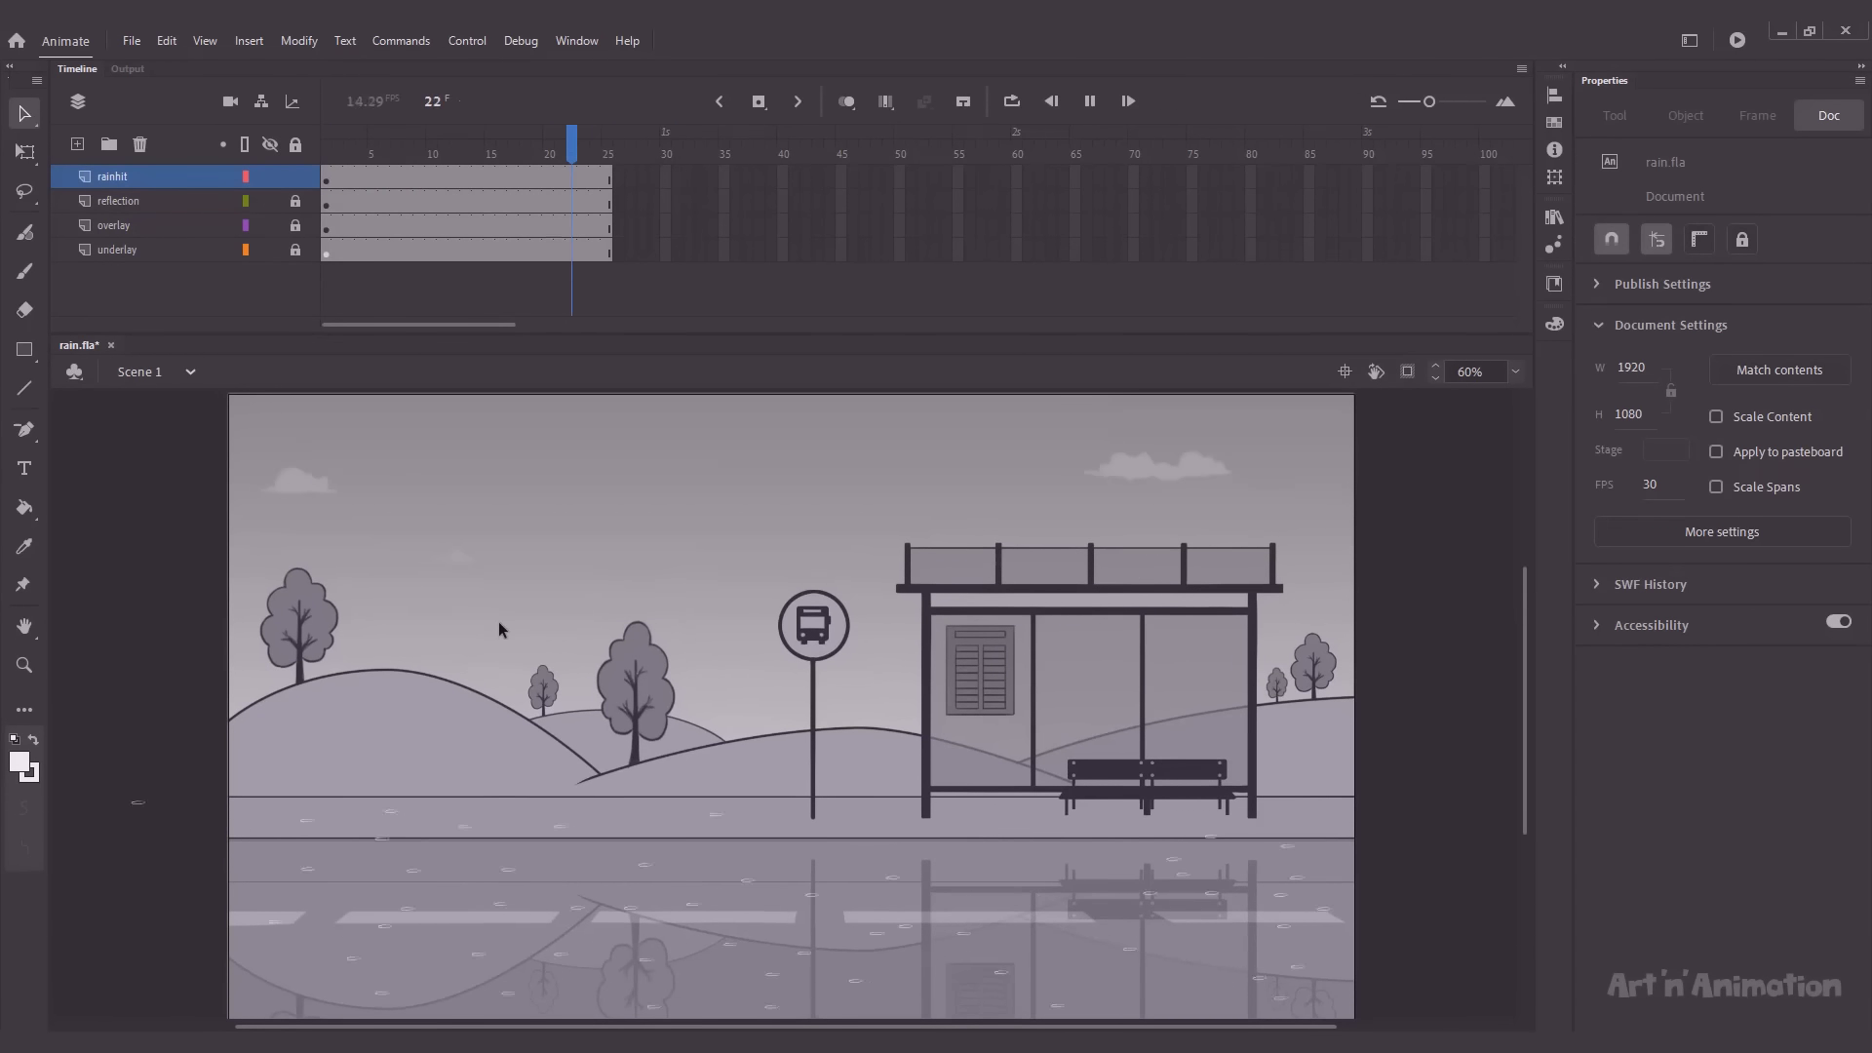
Step: Add a layer above rainhit and, with rainhit hidden, brush a wavy white cloud outline across the full stage width at frame 1
left_click(77, 145)
left_click(331, 156)
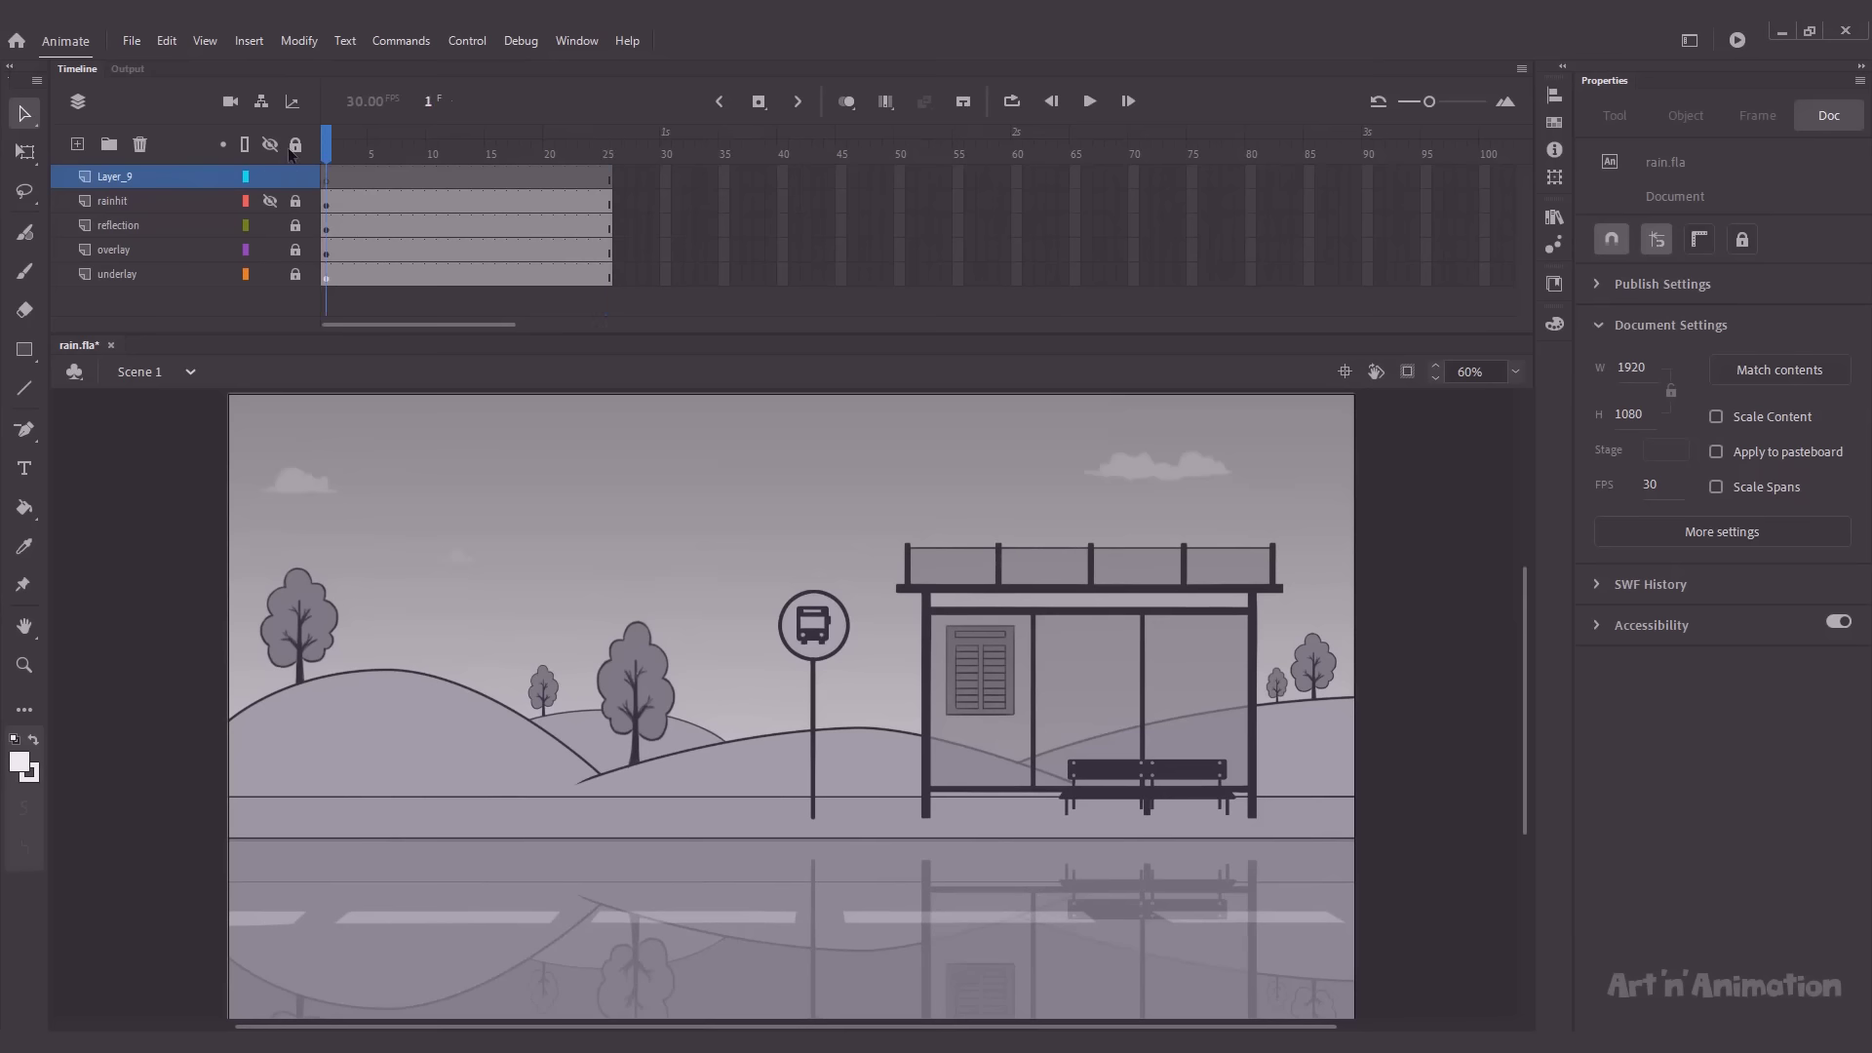
key("b")
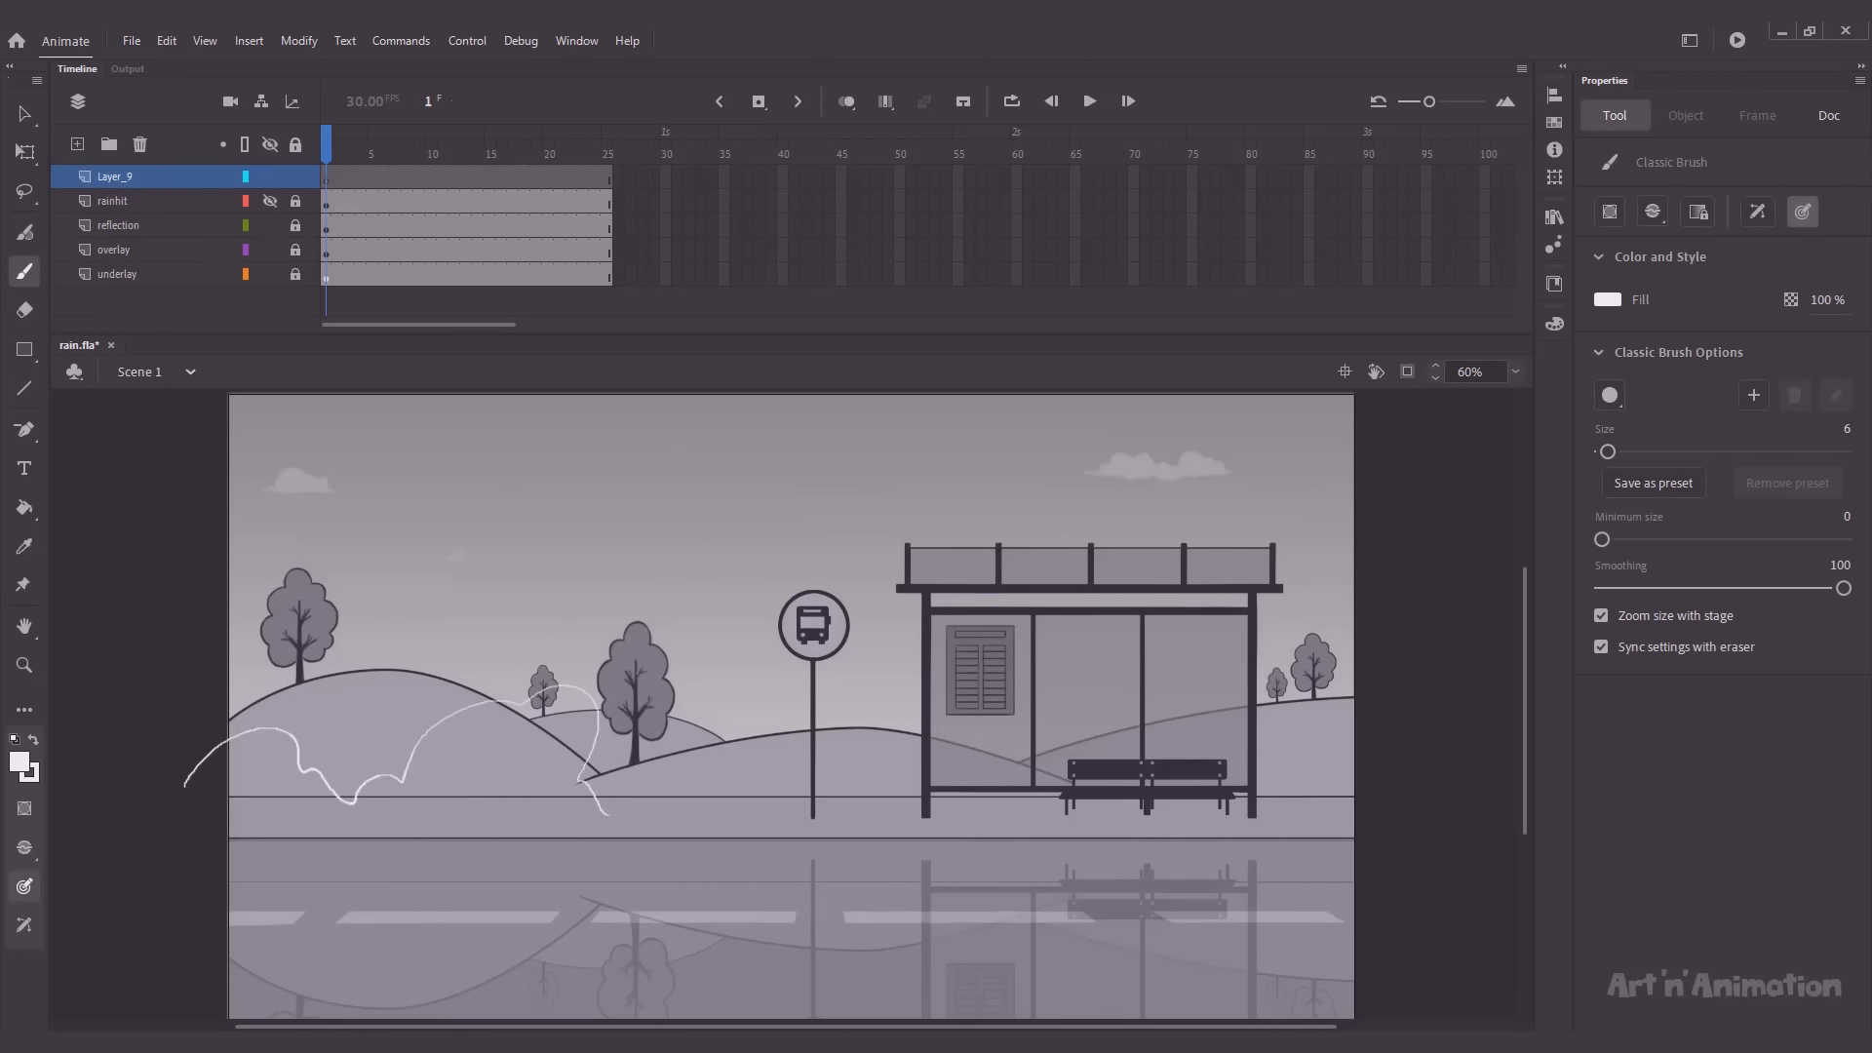
mouse_move(1062, 846)
left_mouse_down()
mouse_move(1138, 784)
mouse_move(1278, 801)
mouse_move(1400, 766)
left_mouse_up()
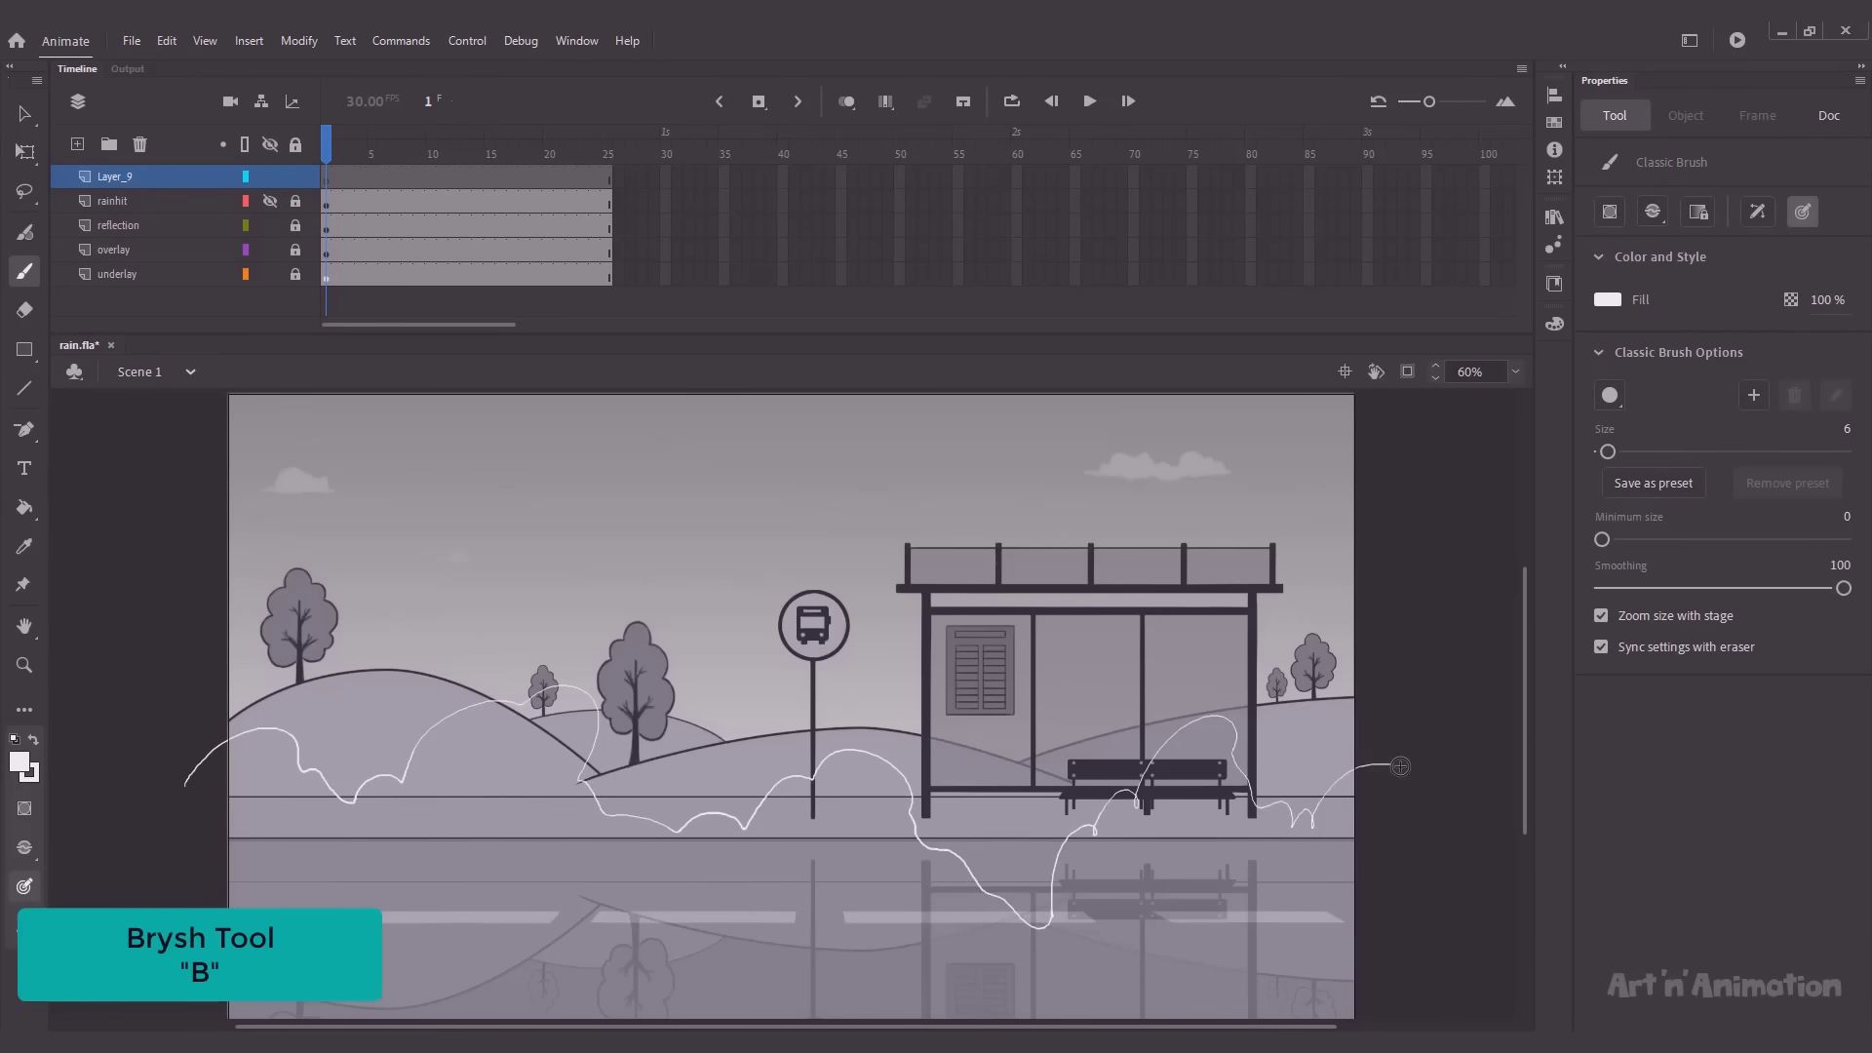
scroll(946, 919, "down", 3)
scroll(861, 764, "left", 1)
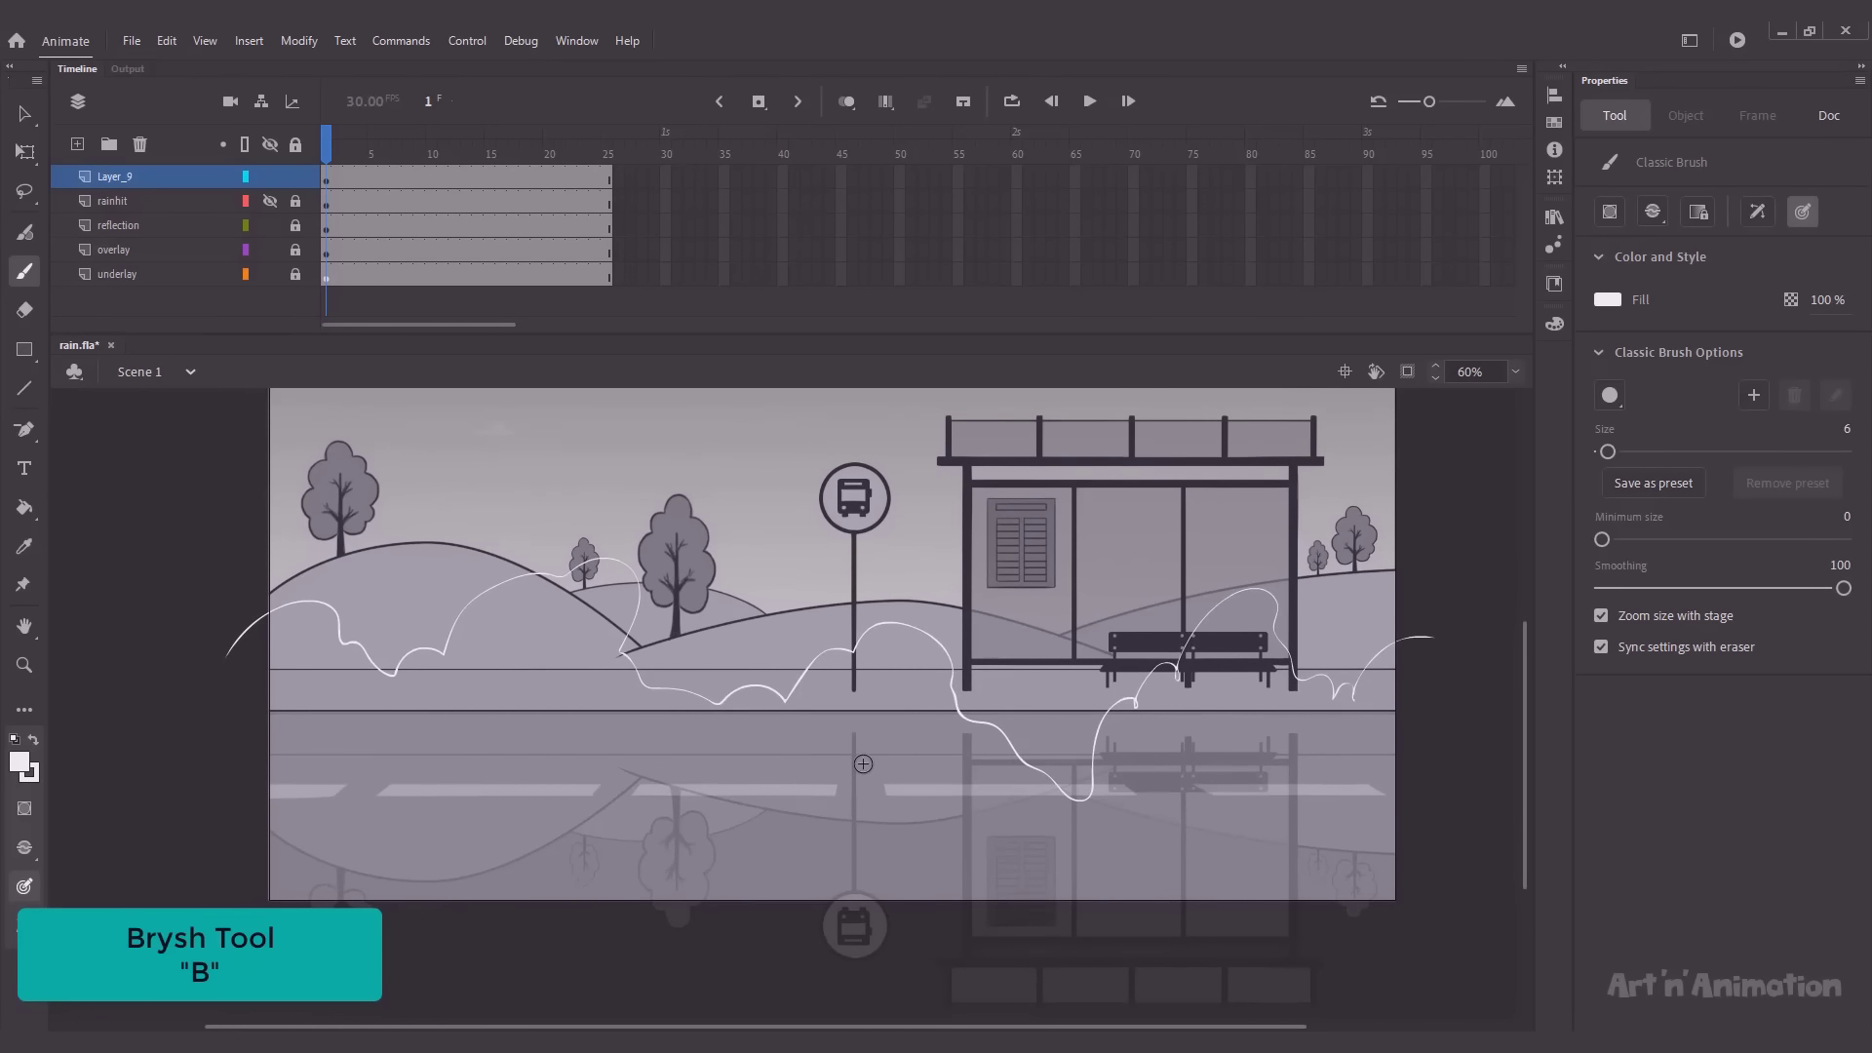
Step: Close the cloud outline with straight lines at both sides and below the stage, and fill the enclosed shape with white
key("n")
left_click_drag(241, 582, 240, 906)
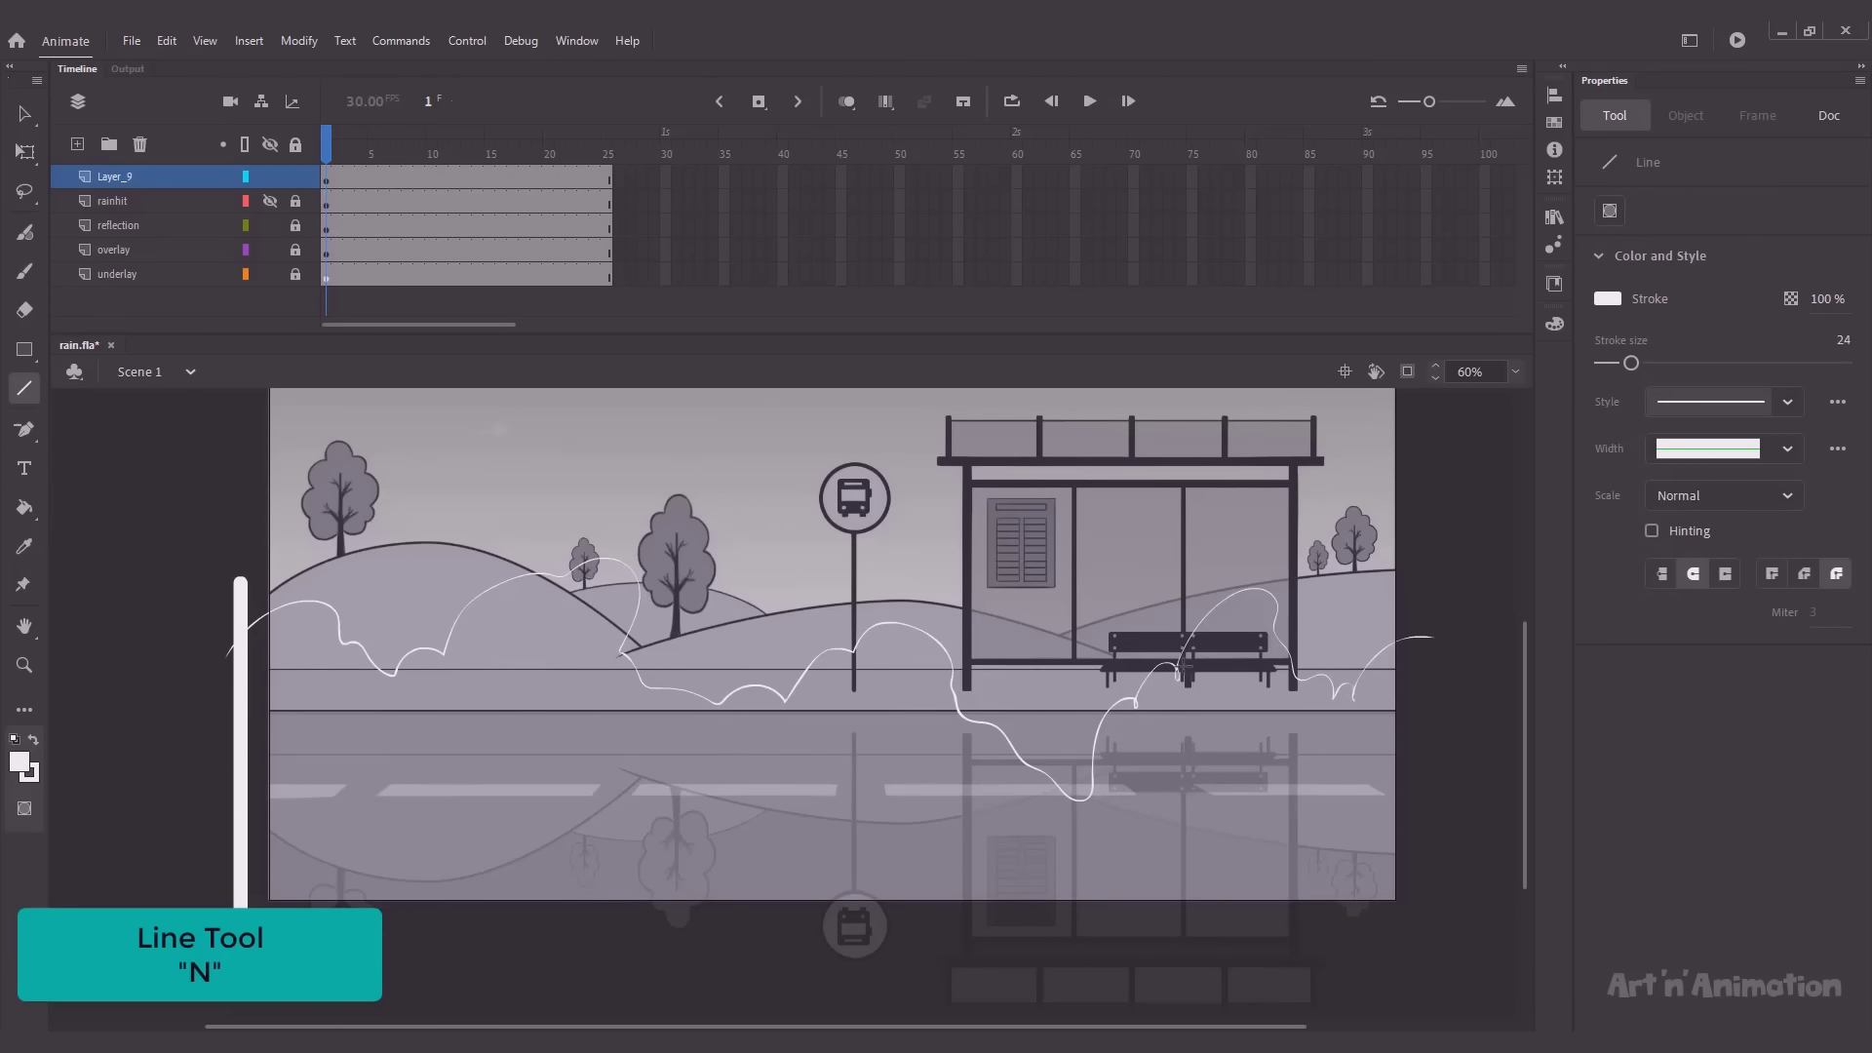
left_click_drag(1415, 596, 1416, 895)
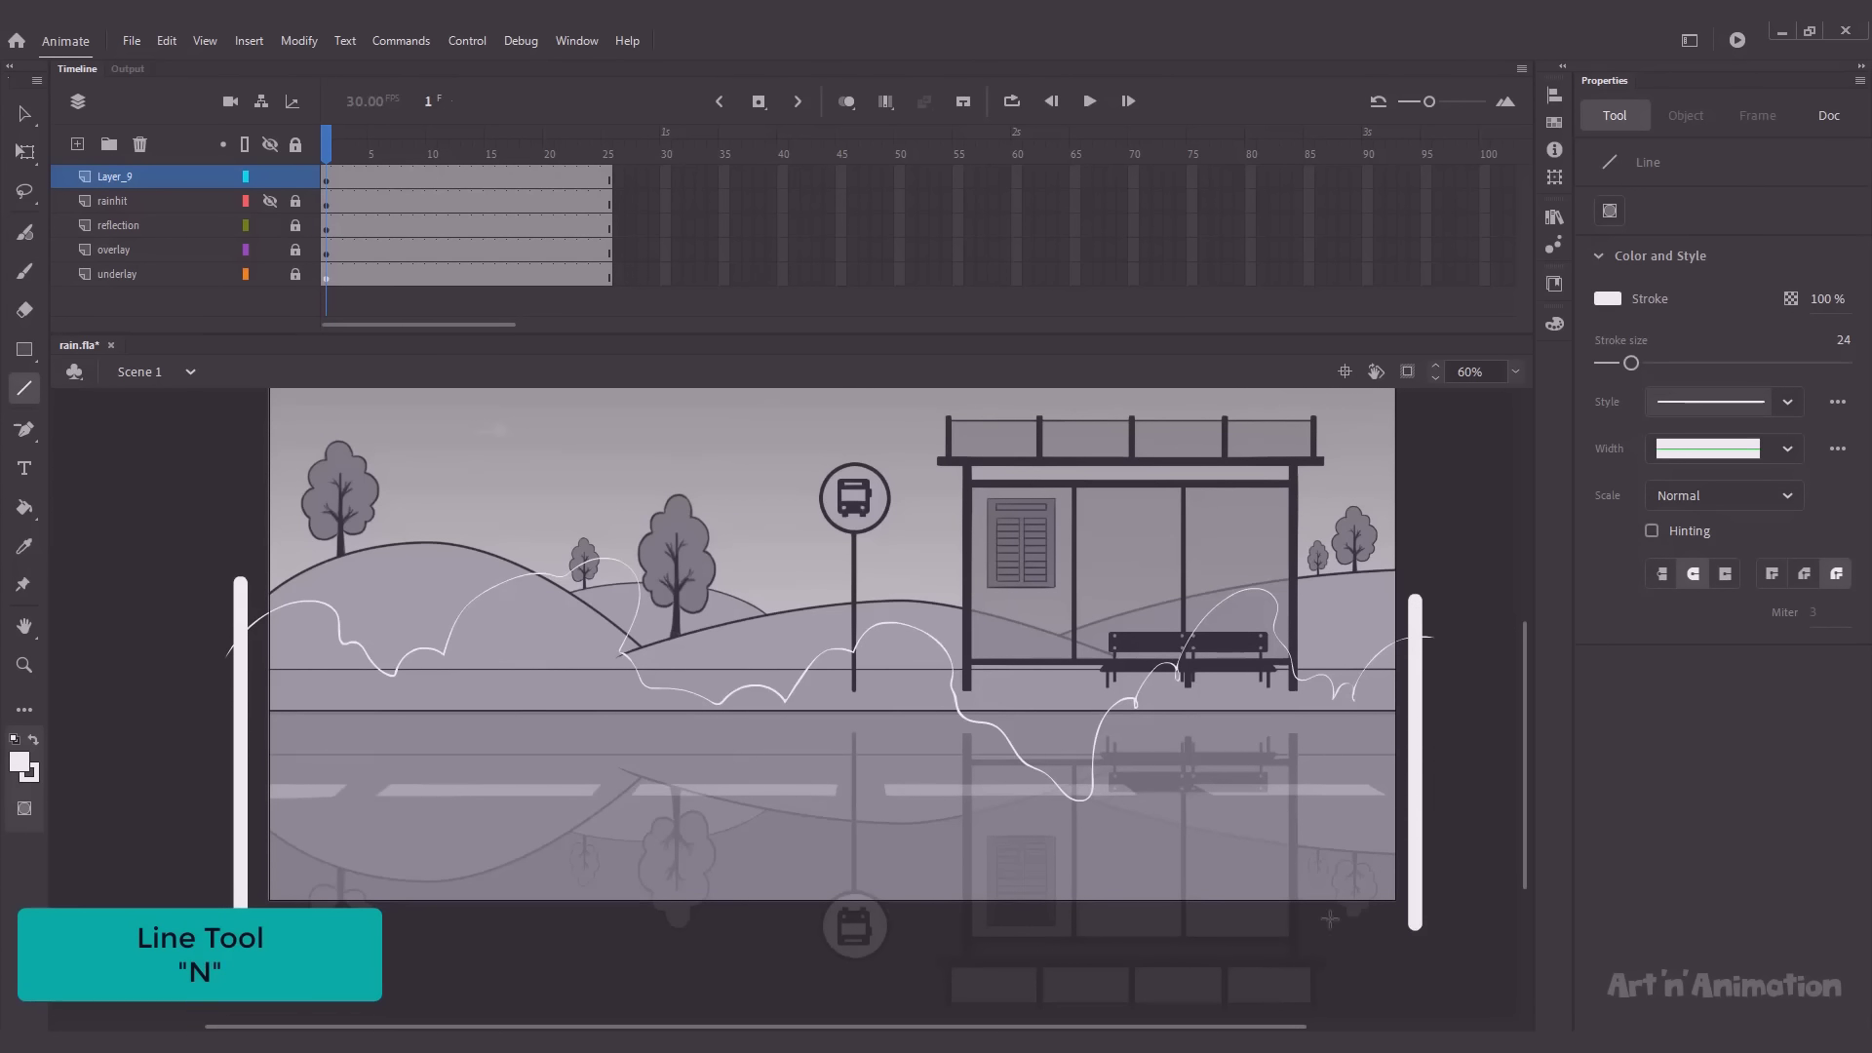
left_click_drag(241, 906, 1414, 906)
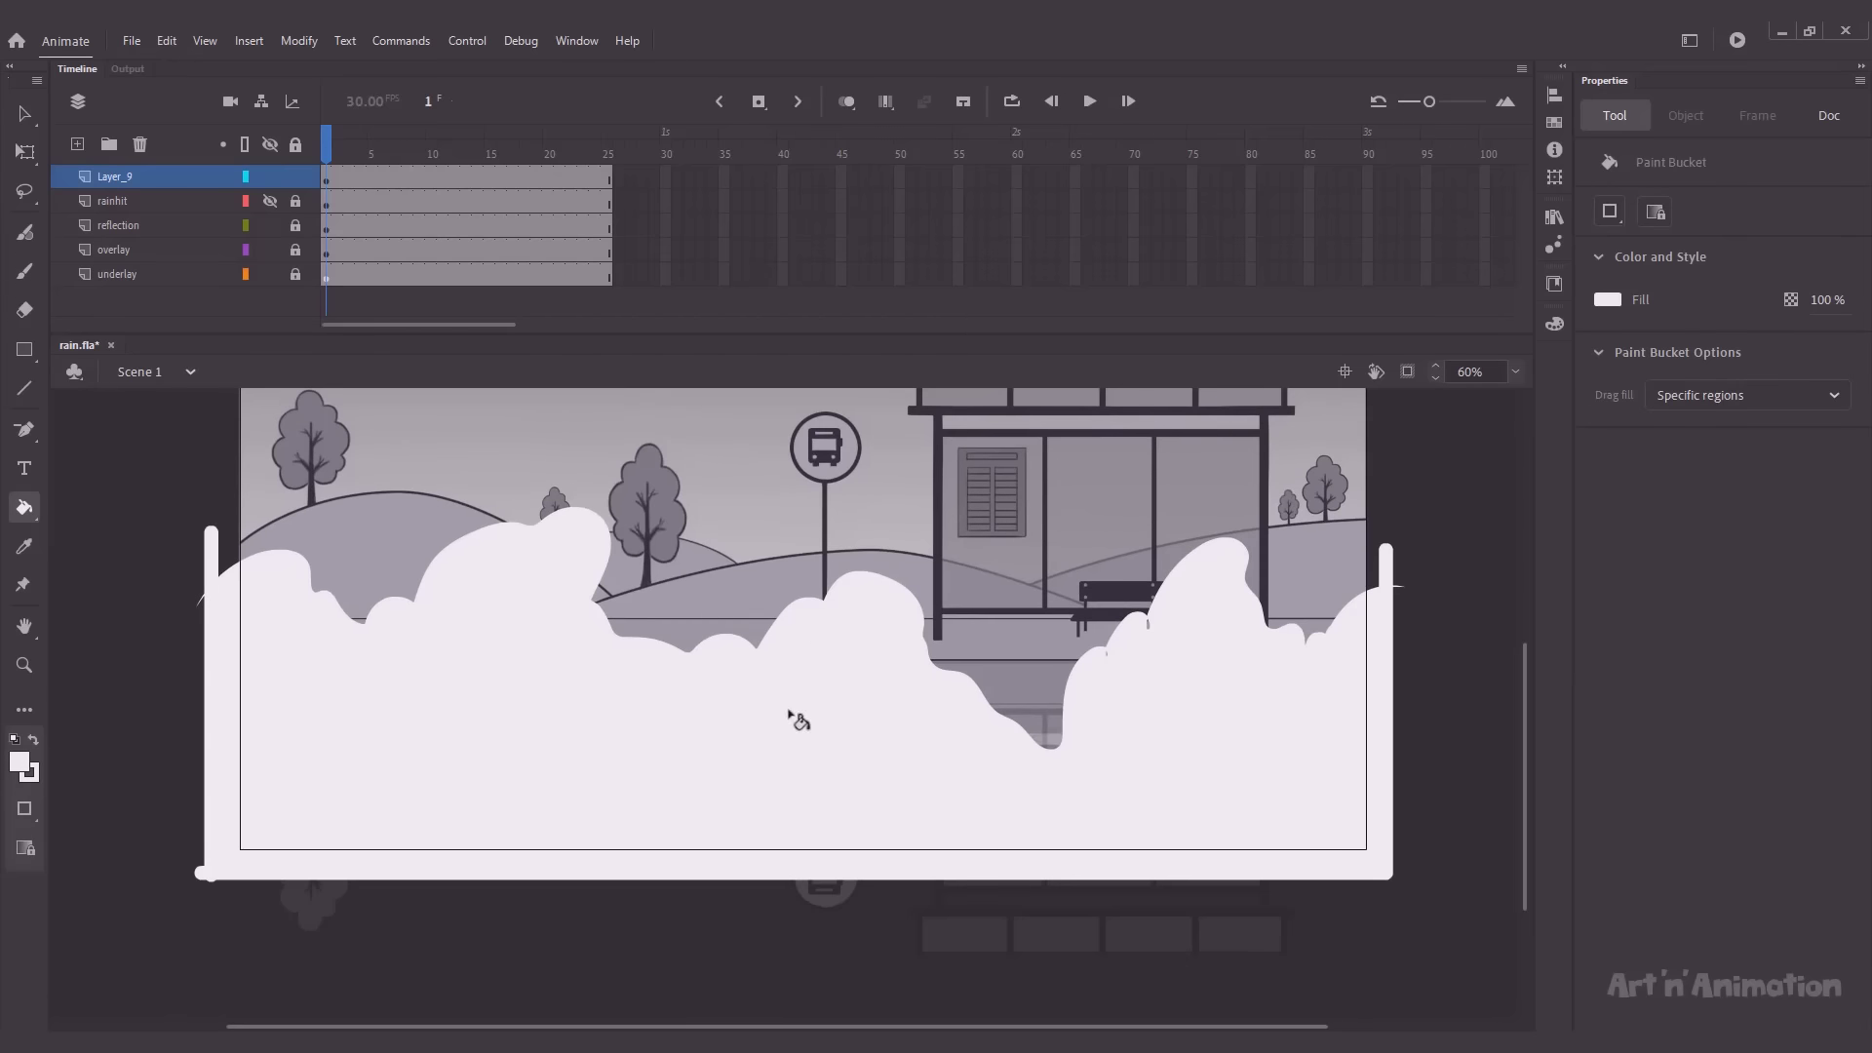
Step: Delete the straight border lines and their leftover stubs around the white cloud shape, keeping only the fill
left_click(221, 719)
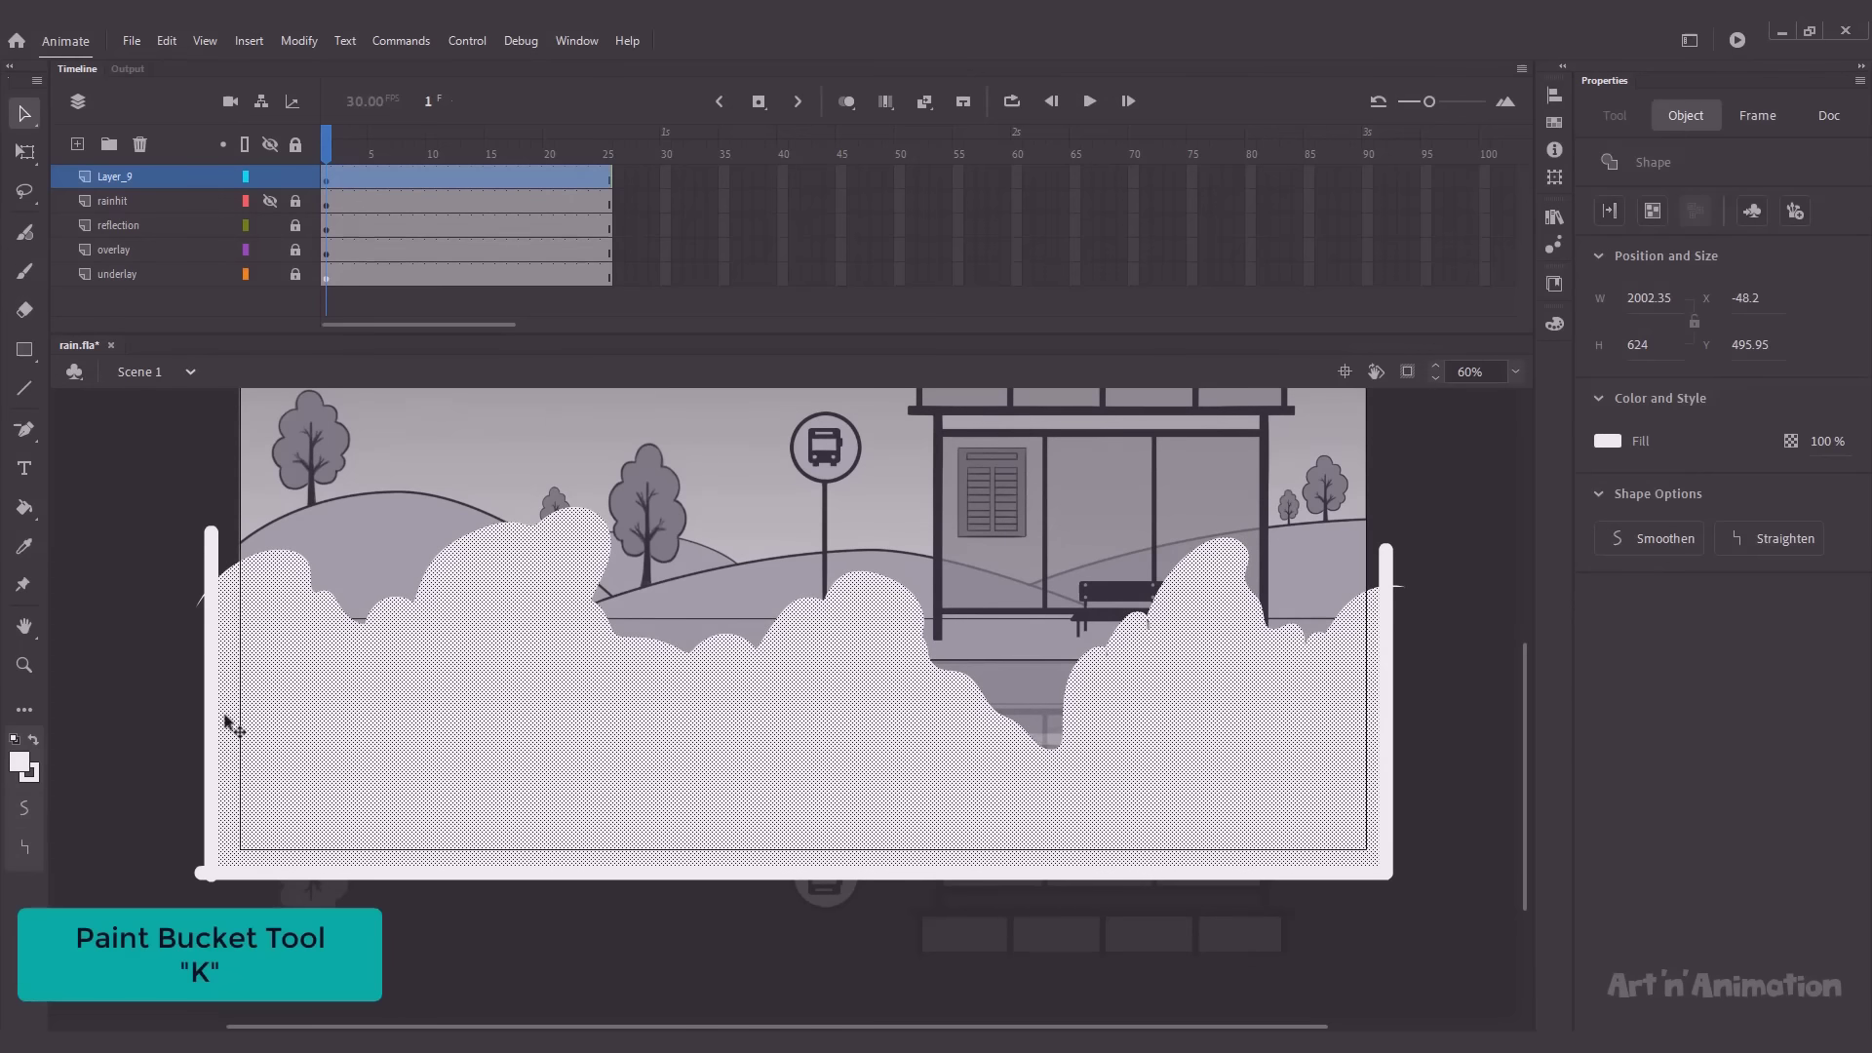
left_click(815, 882)
key("Delete")
left_click(1390, 775)
key("Delete")
left_click(1387, 573)
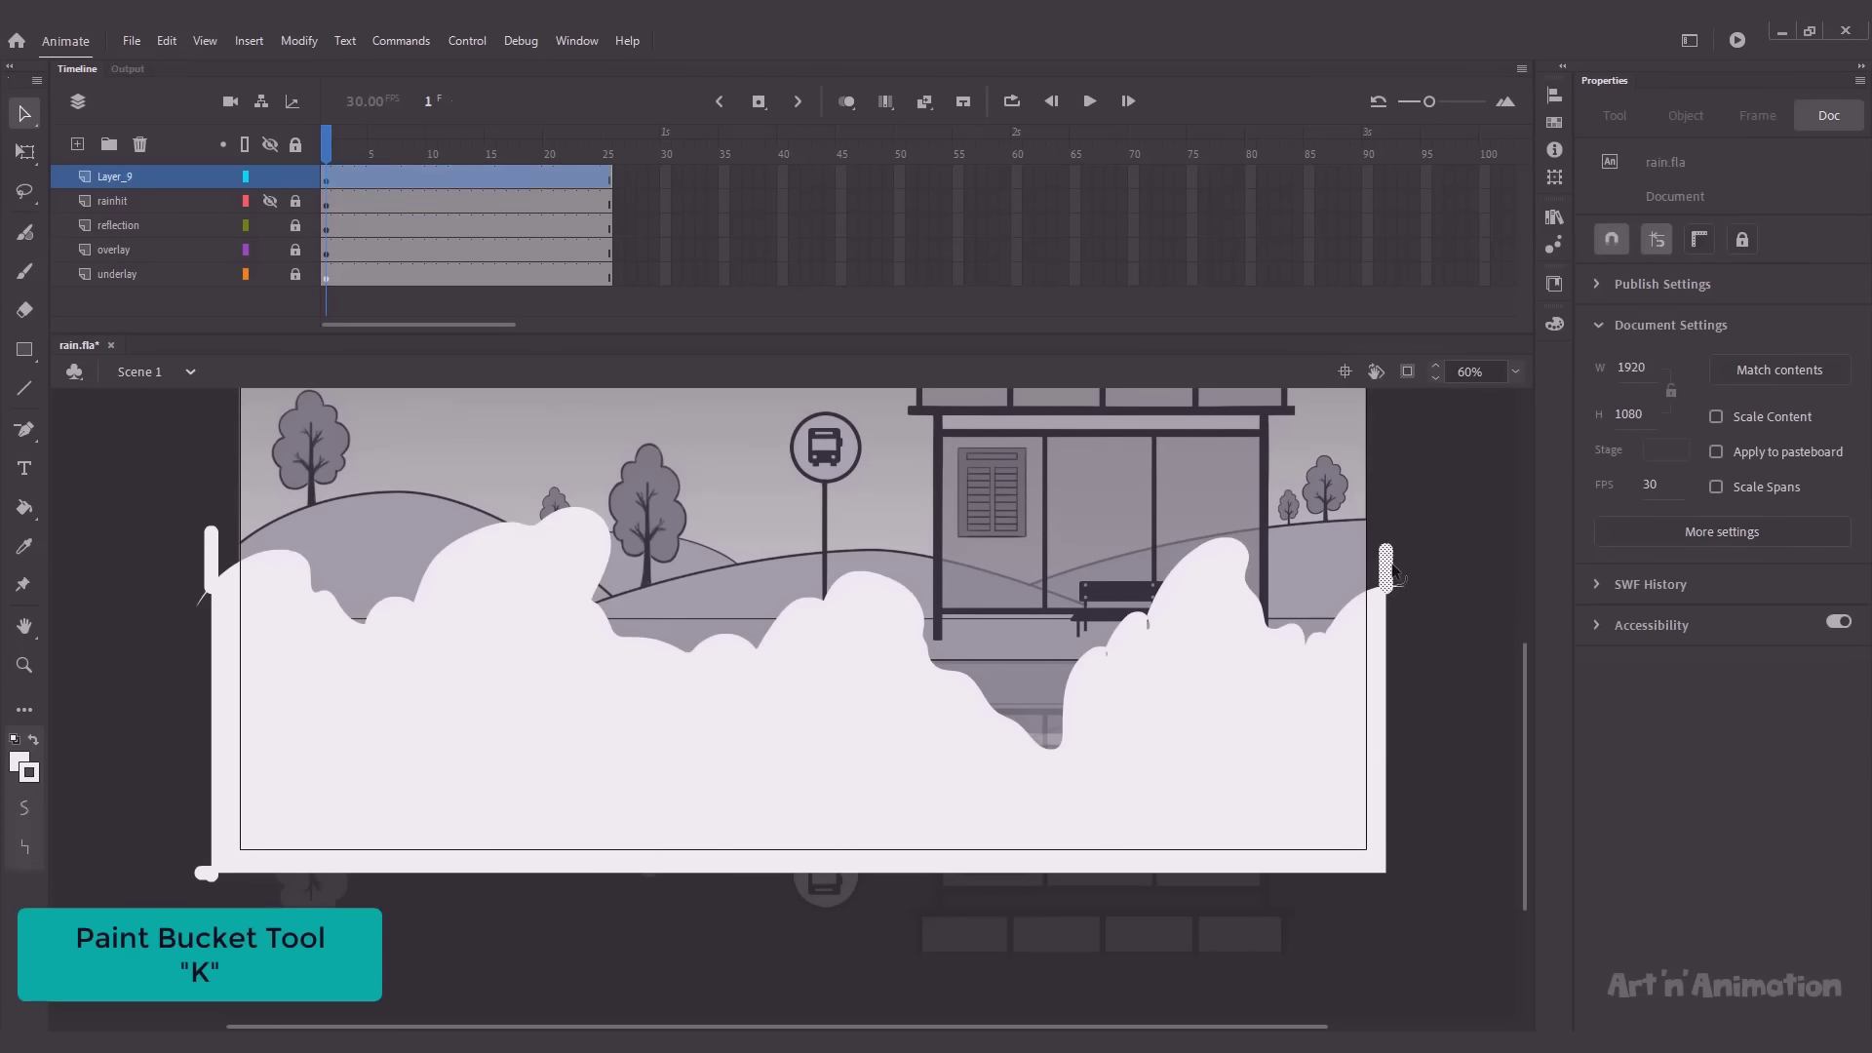
key("Delete")
left_click_drag(204, 559, 208, 558)
key("Delete")
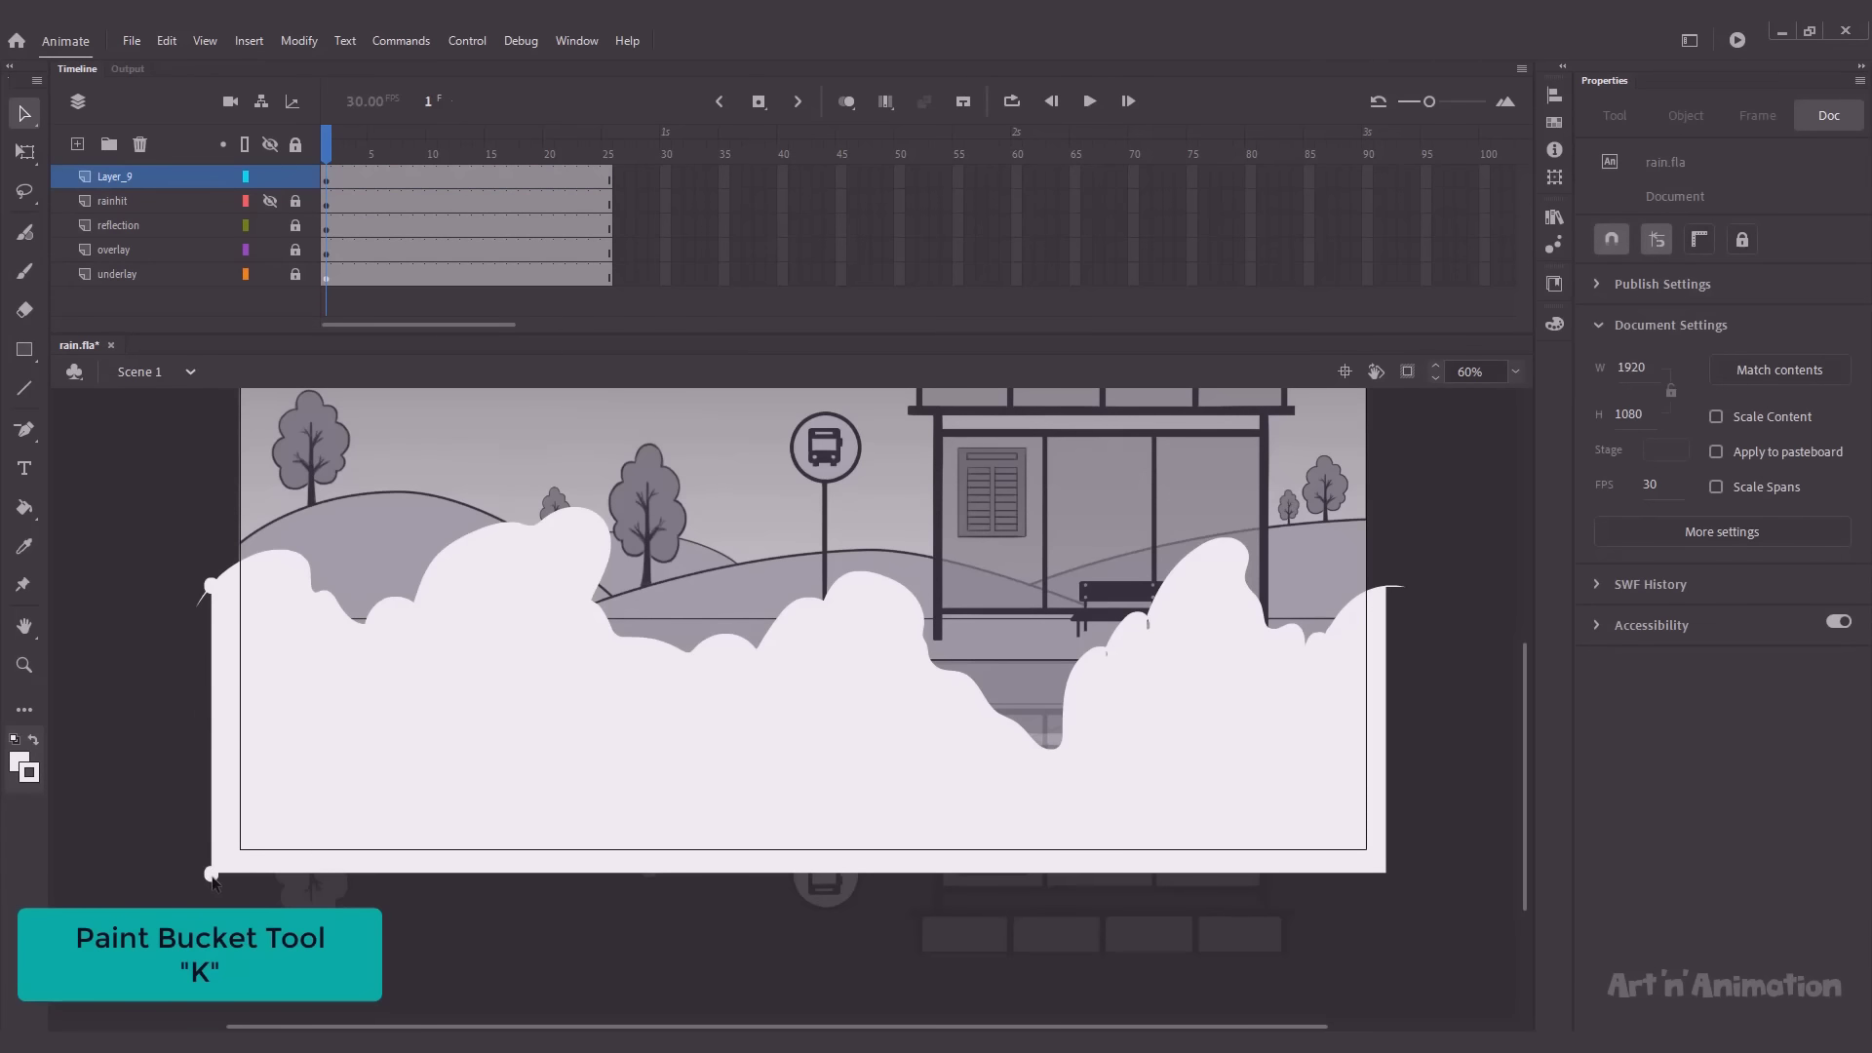
left_click(209, 587)
key("Delete")
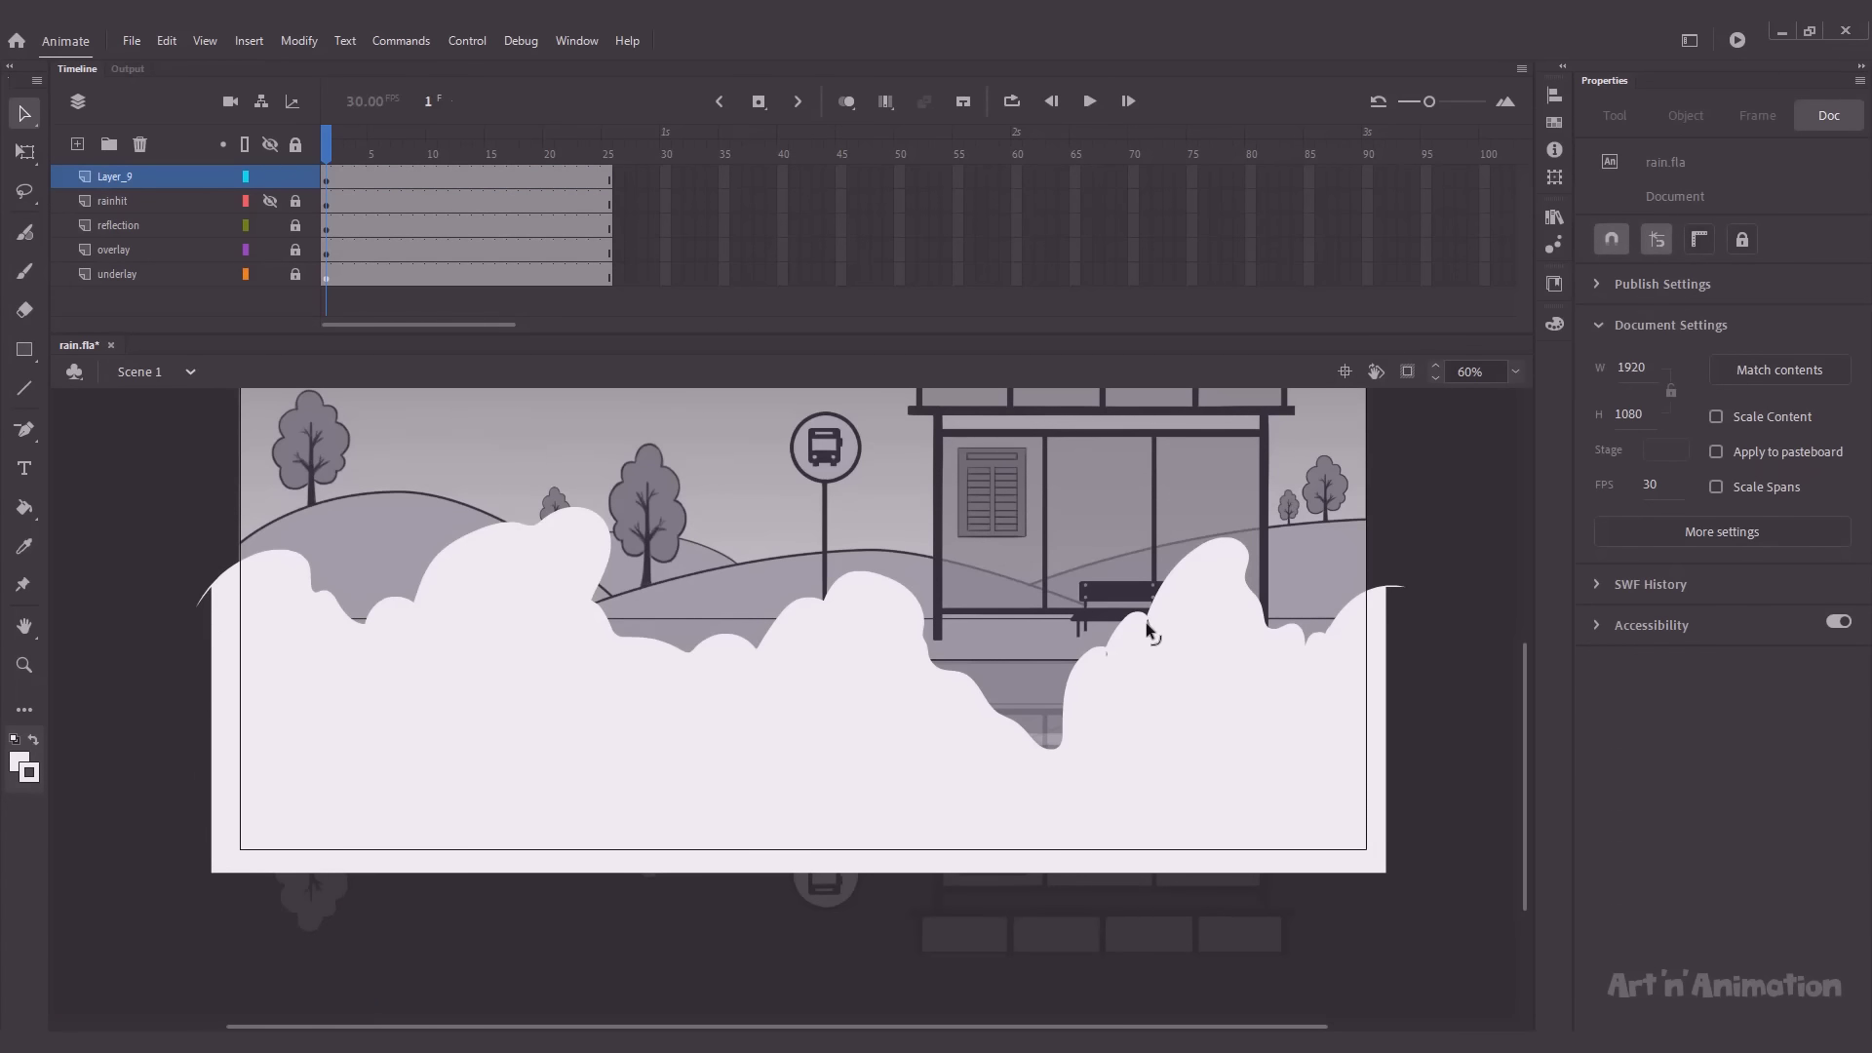
Step: Convert the white cloud shape into a graphic symbol named fog
left_click(1151, 634)
key("F8")
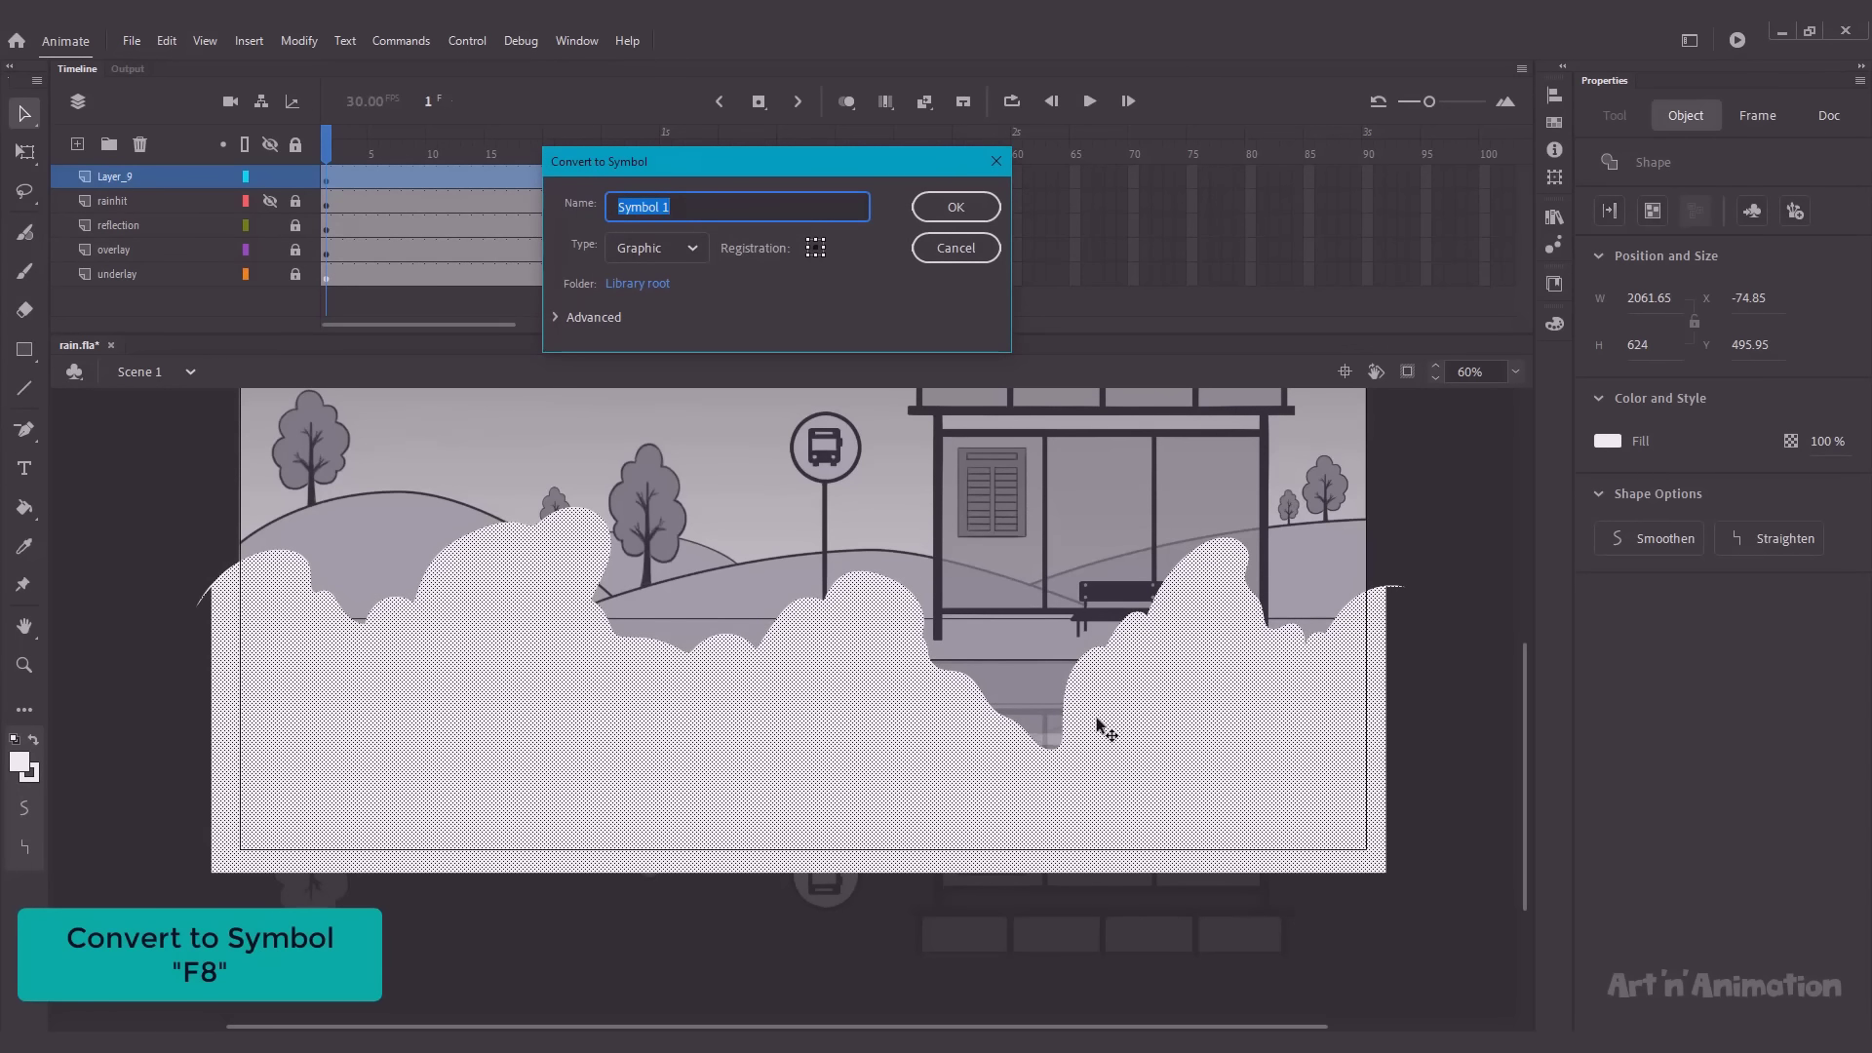
key("Return")
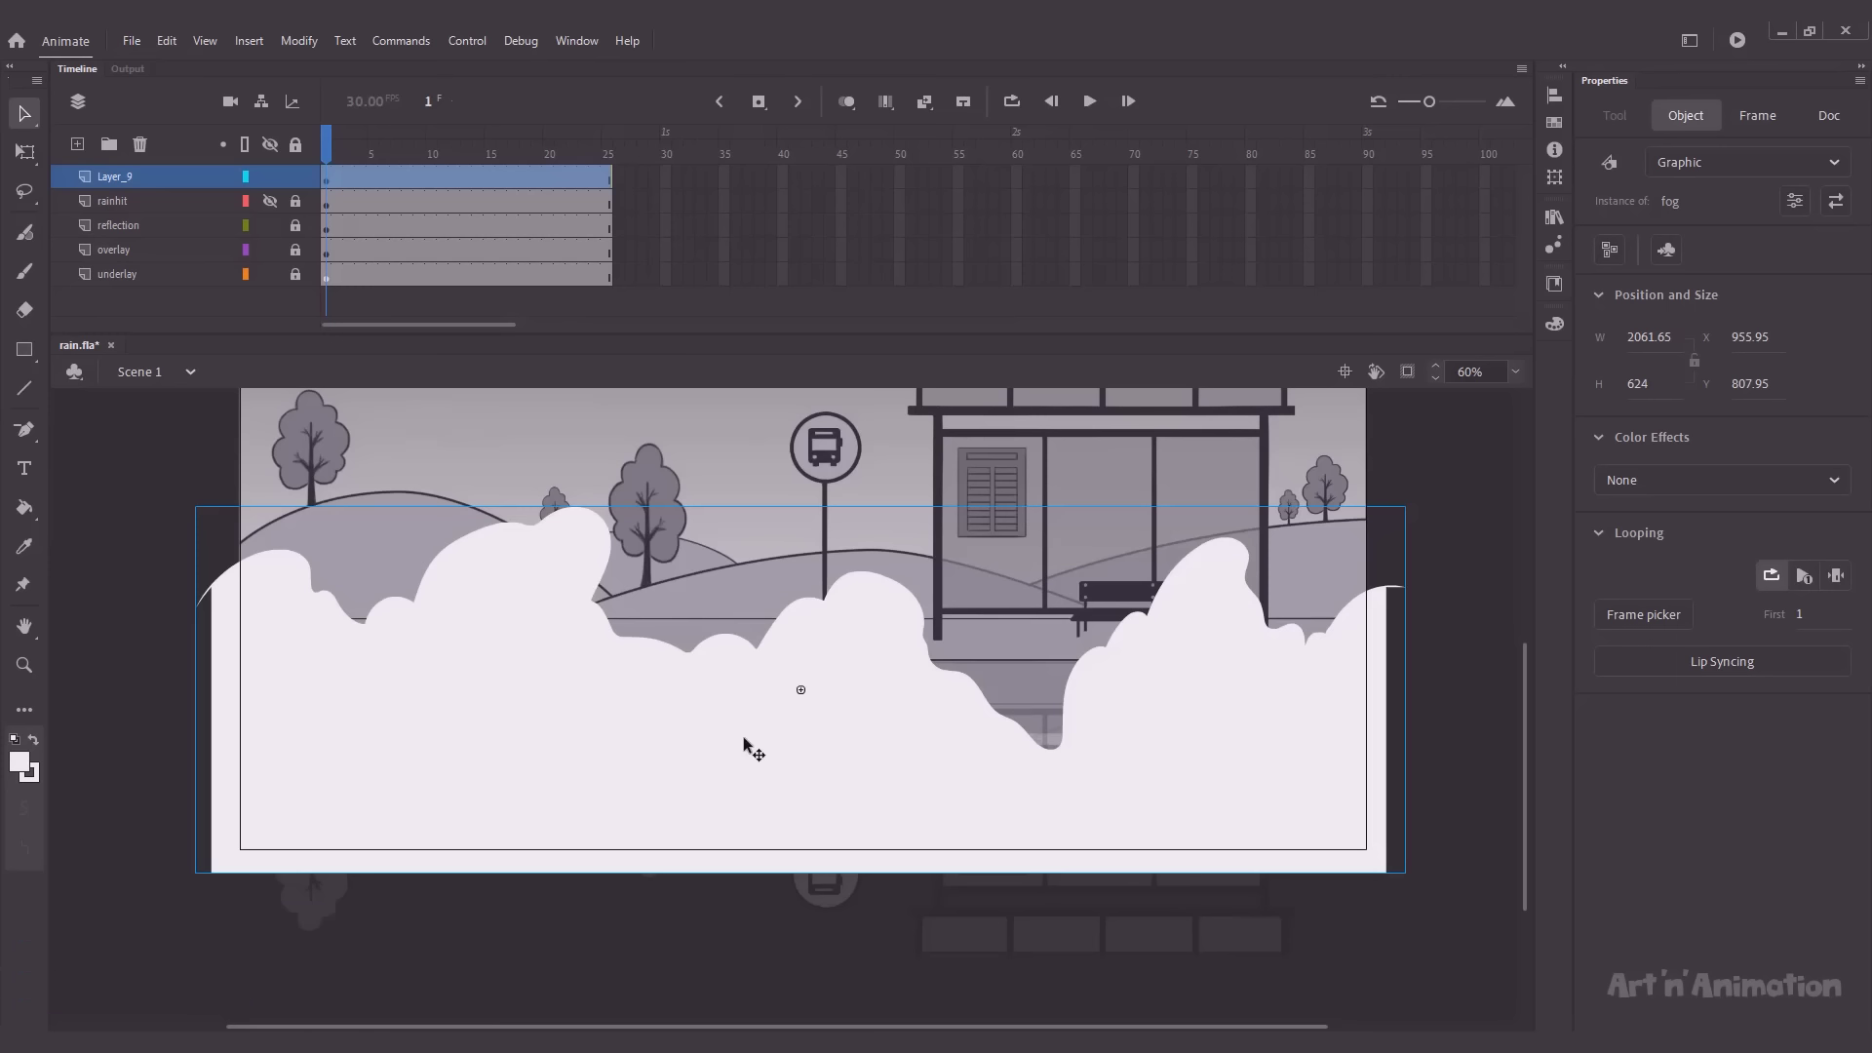
Step: Enlarge the fog symbol with Scale and Rotate to a width of 4122.9 and place it at X 1892.9, Y 1073.7
key("ctrl+minus")
key("ctrl+minus")
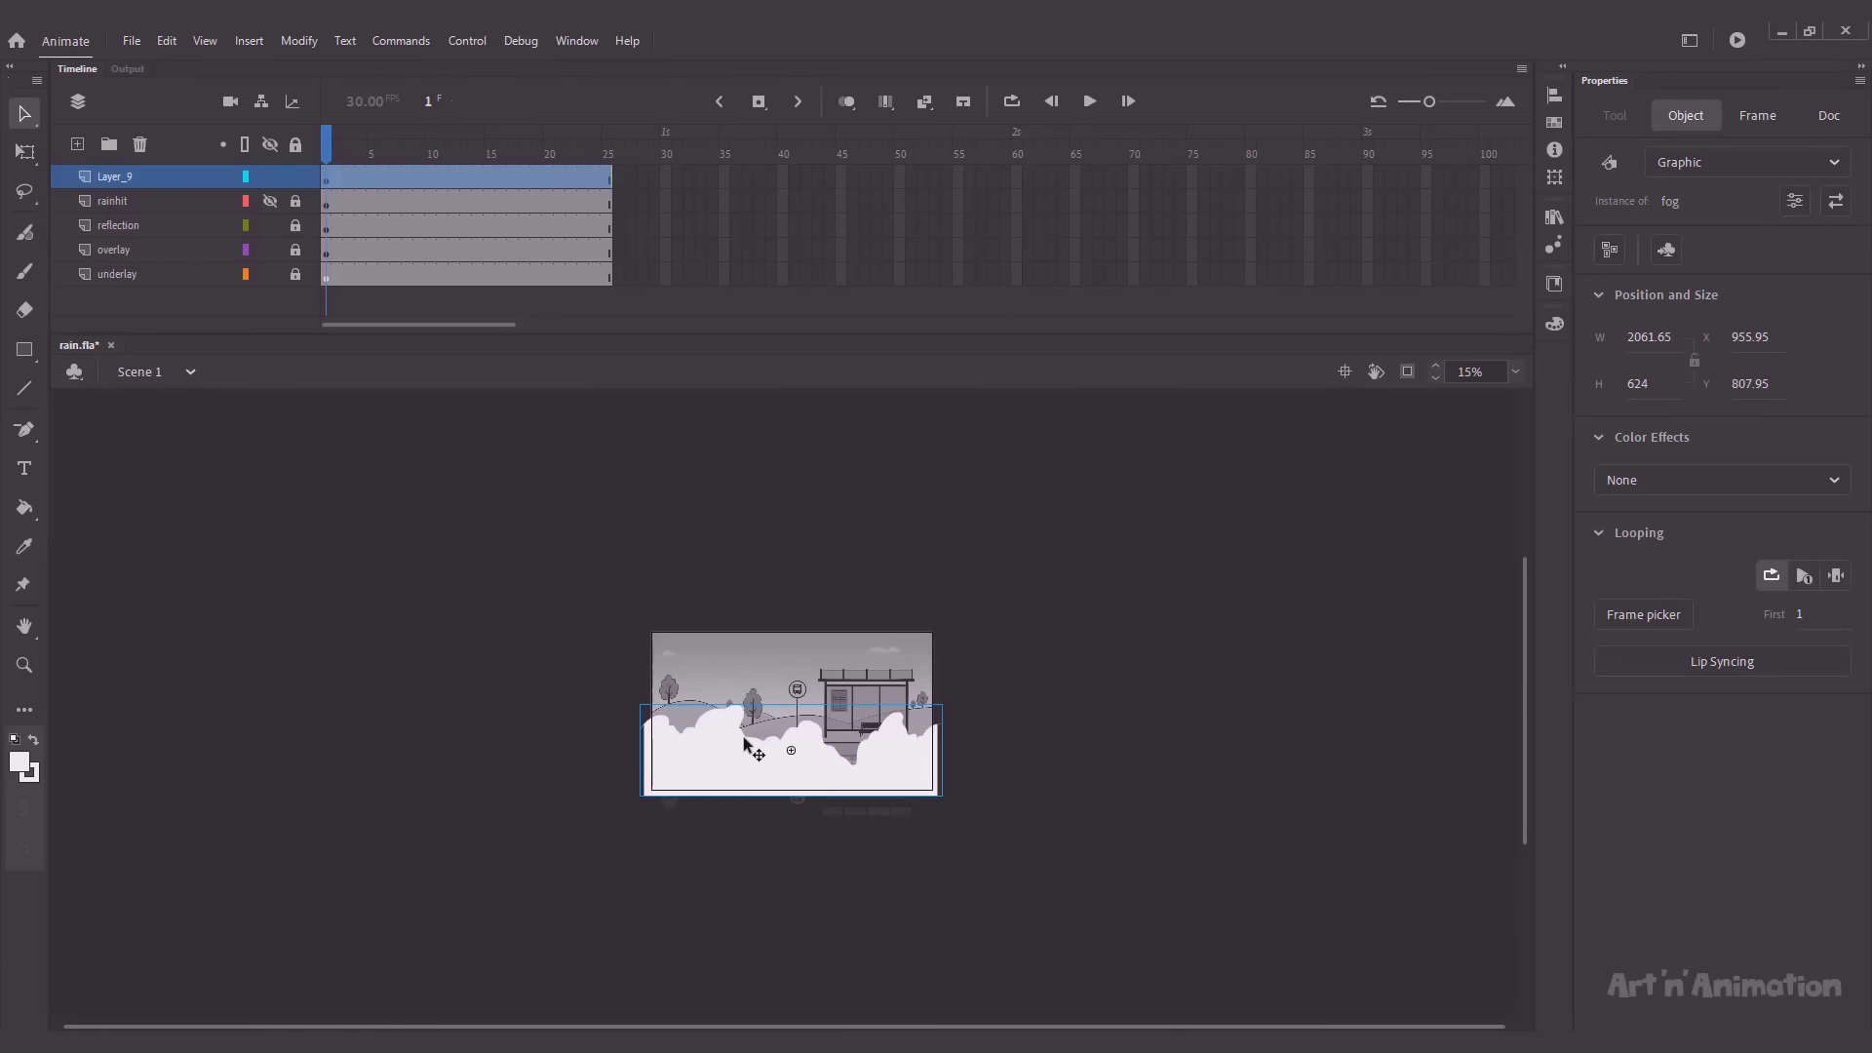
key("ctrl+alt+s")
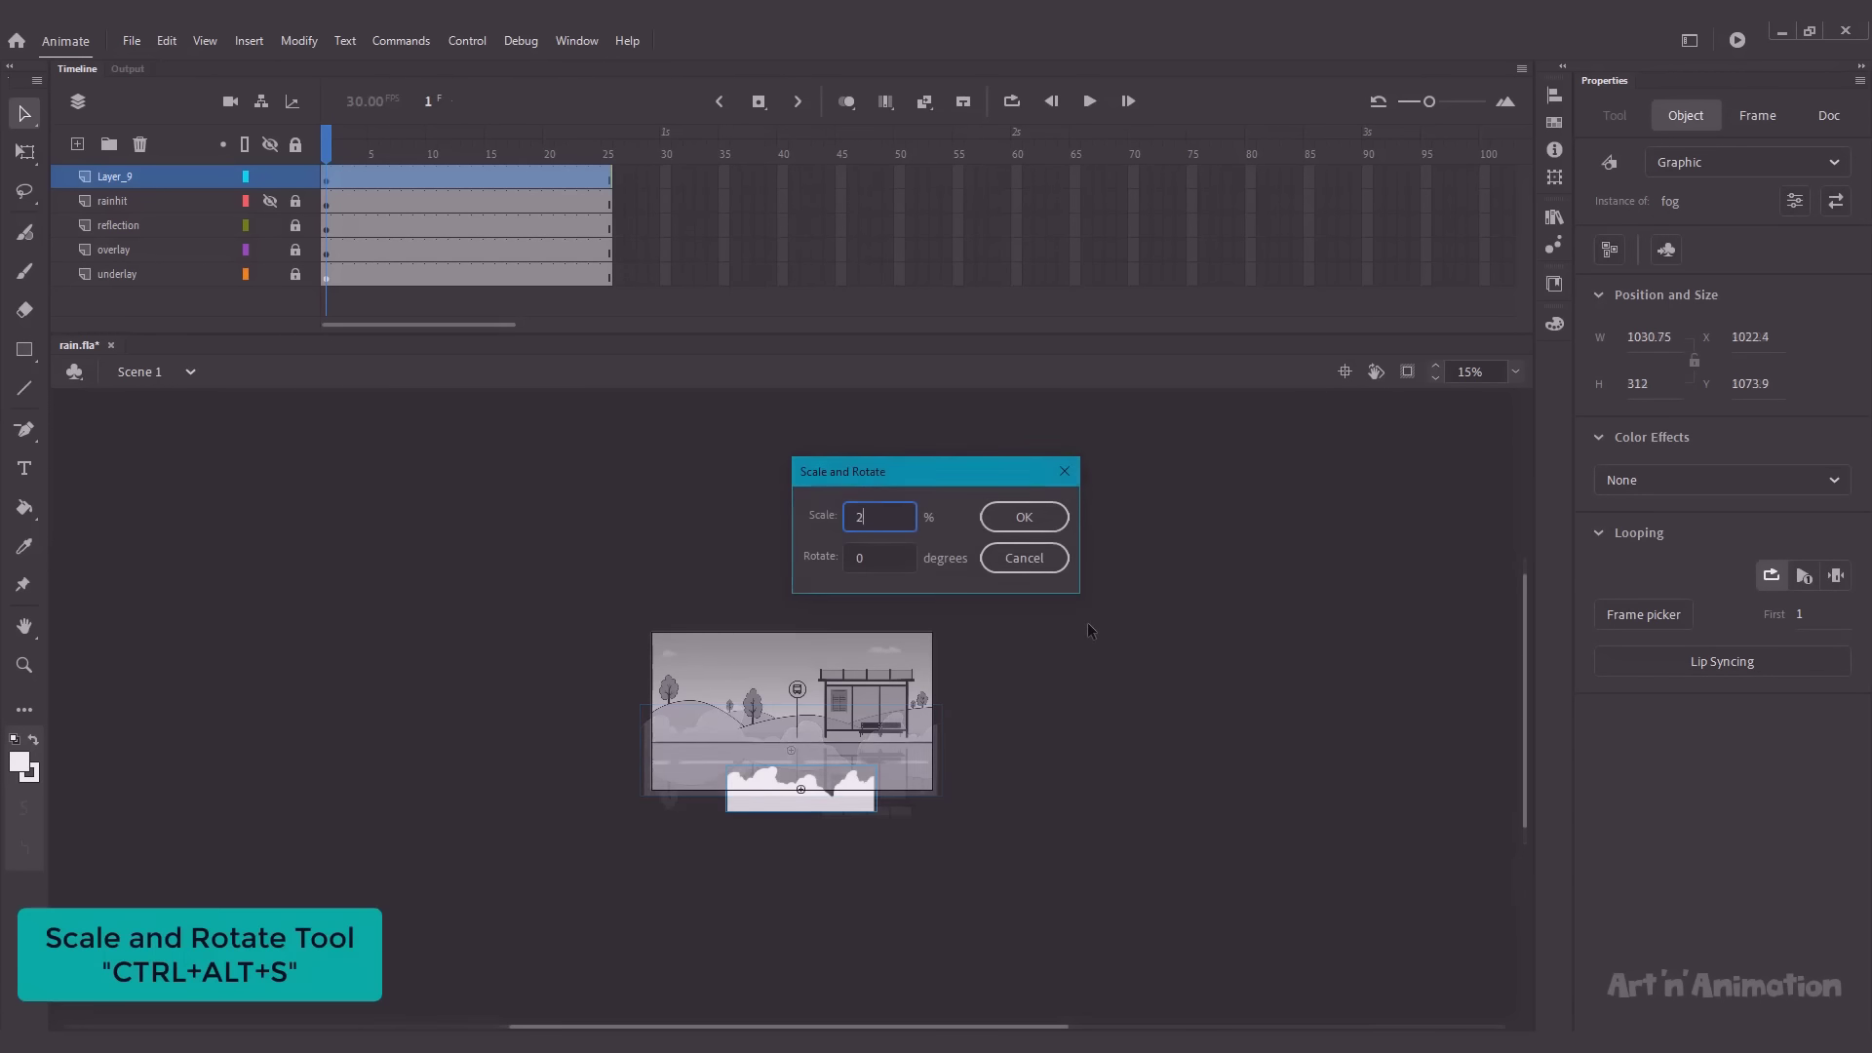
key("Return")
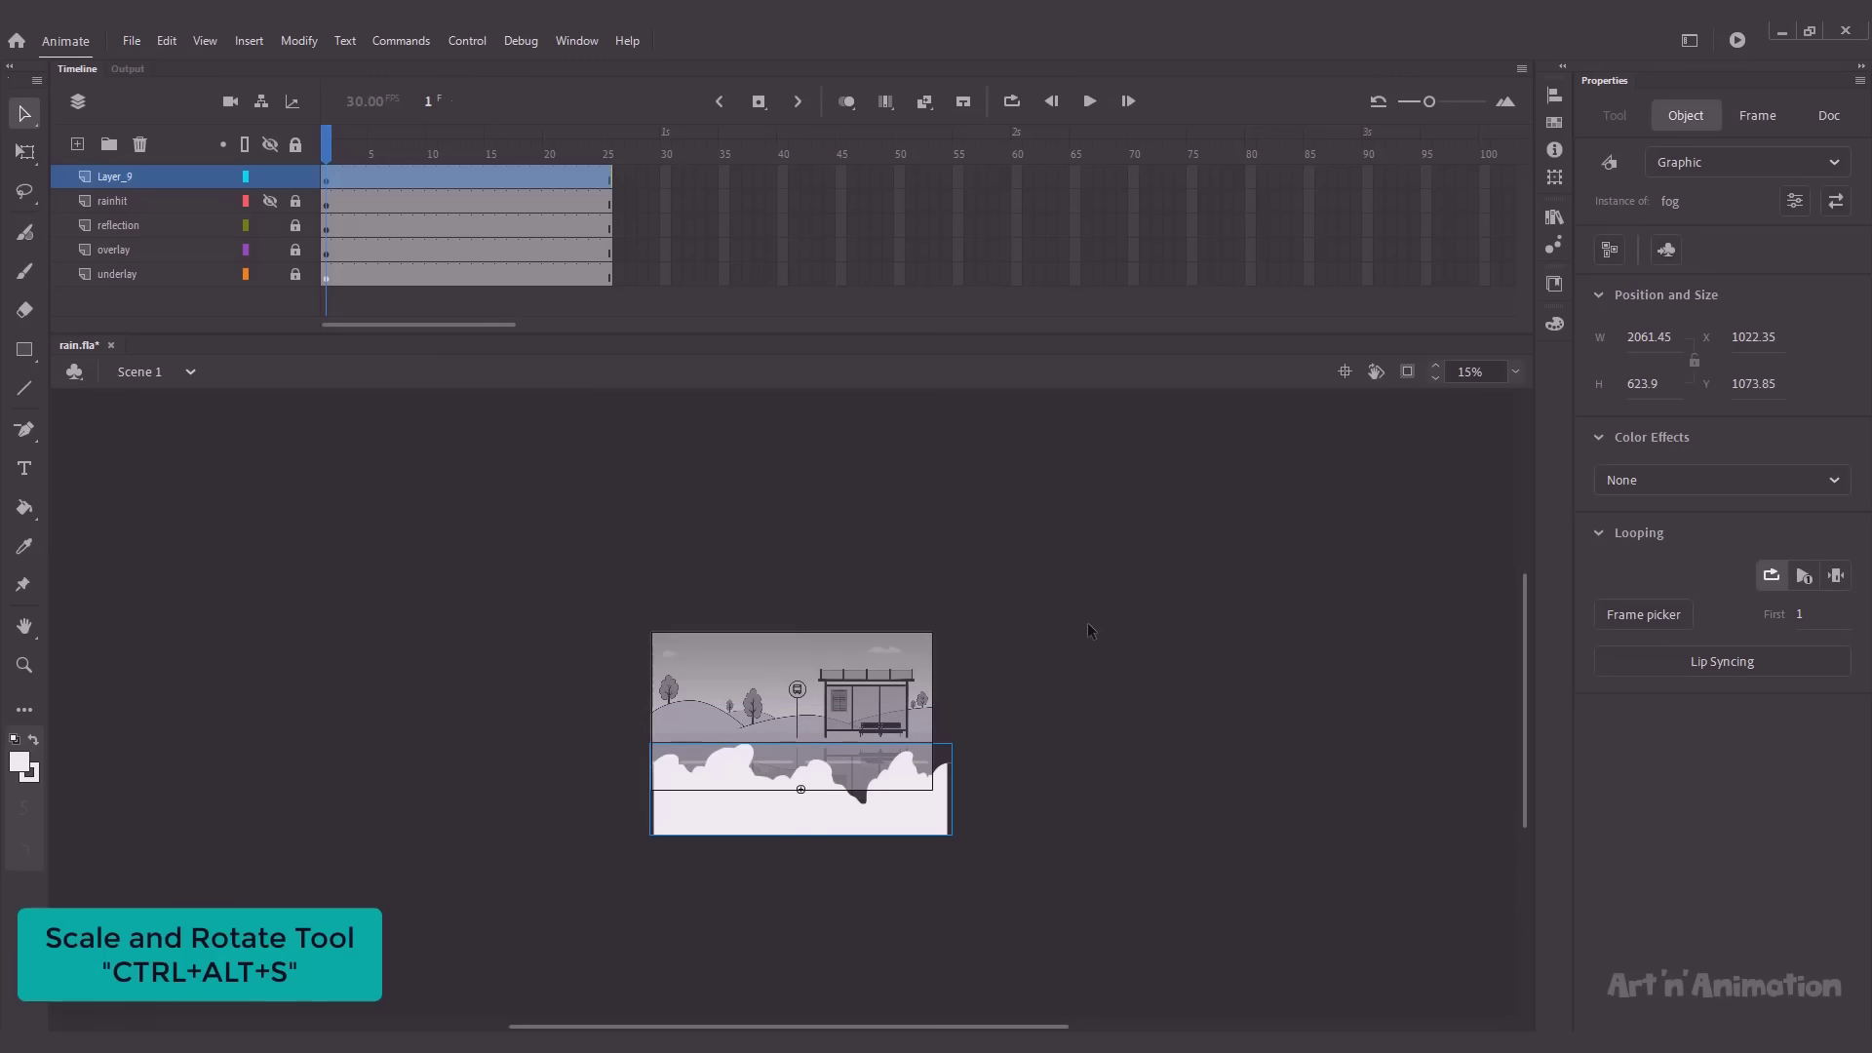
key("ctrl+z")
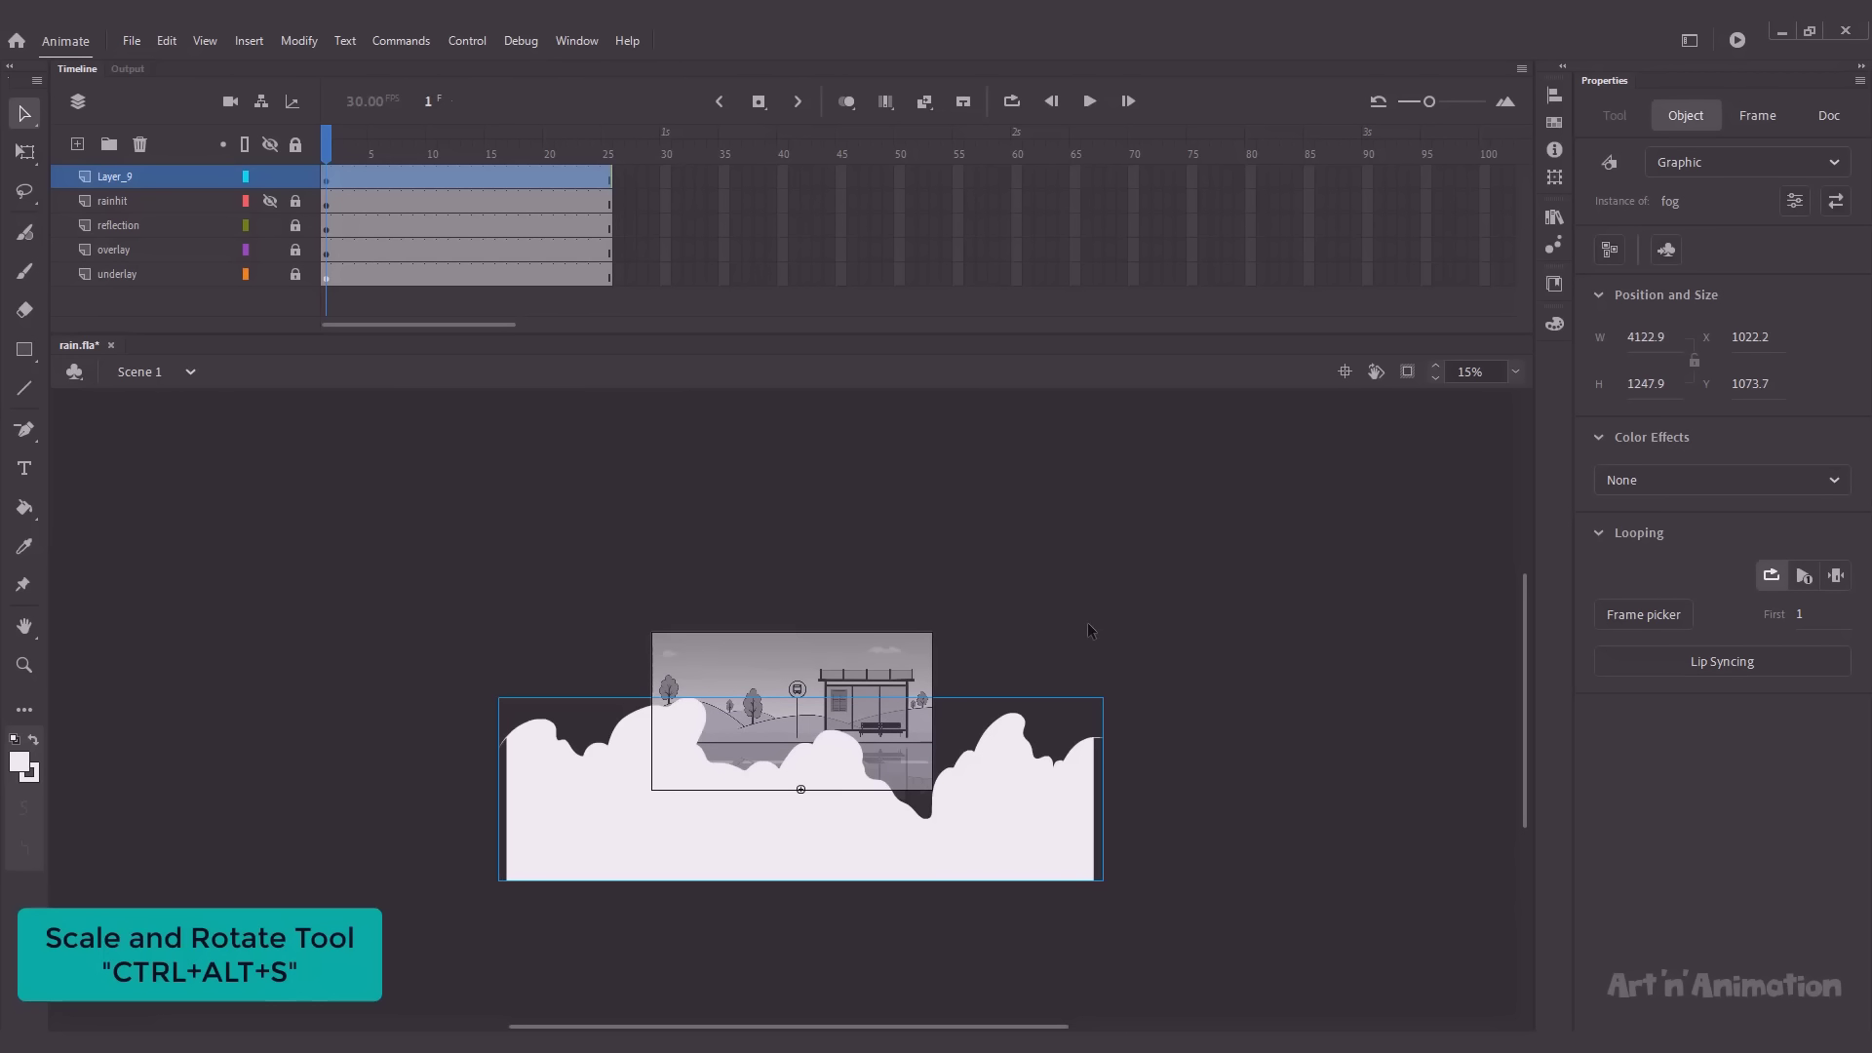
left_click_drag(606, 836, 721, 827)
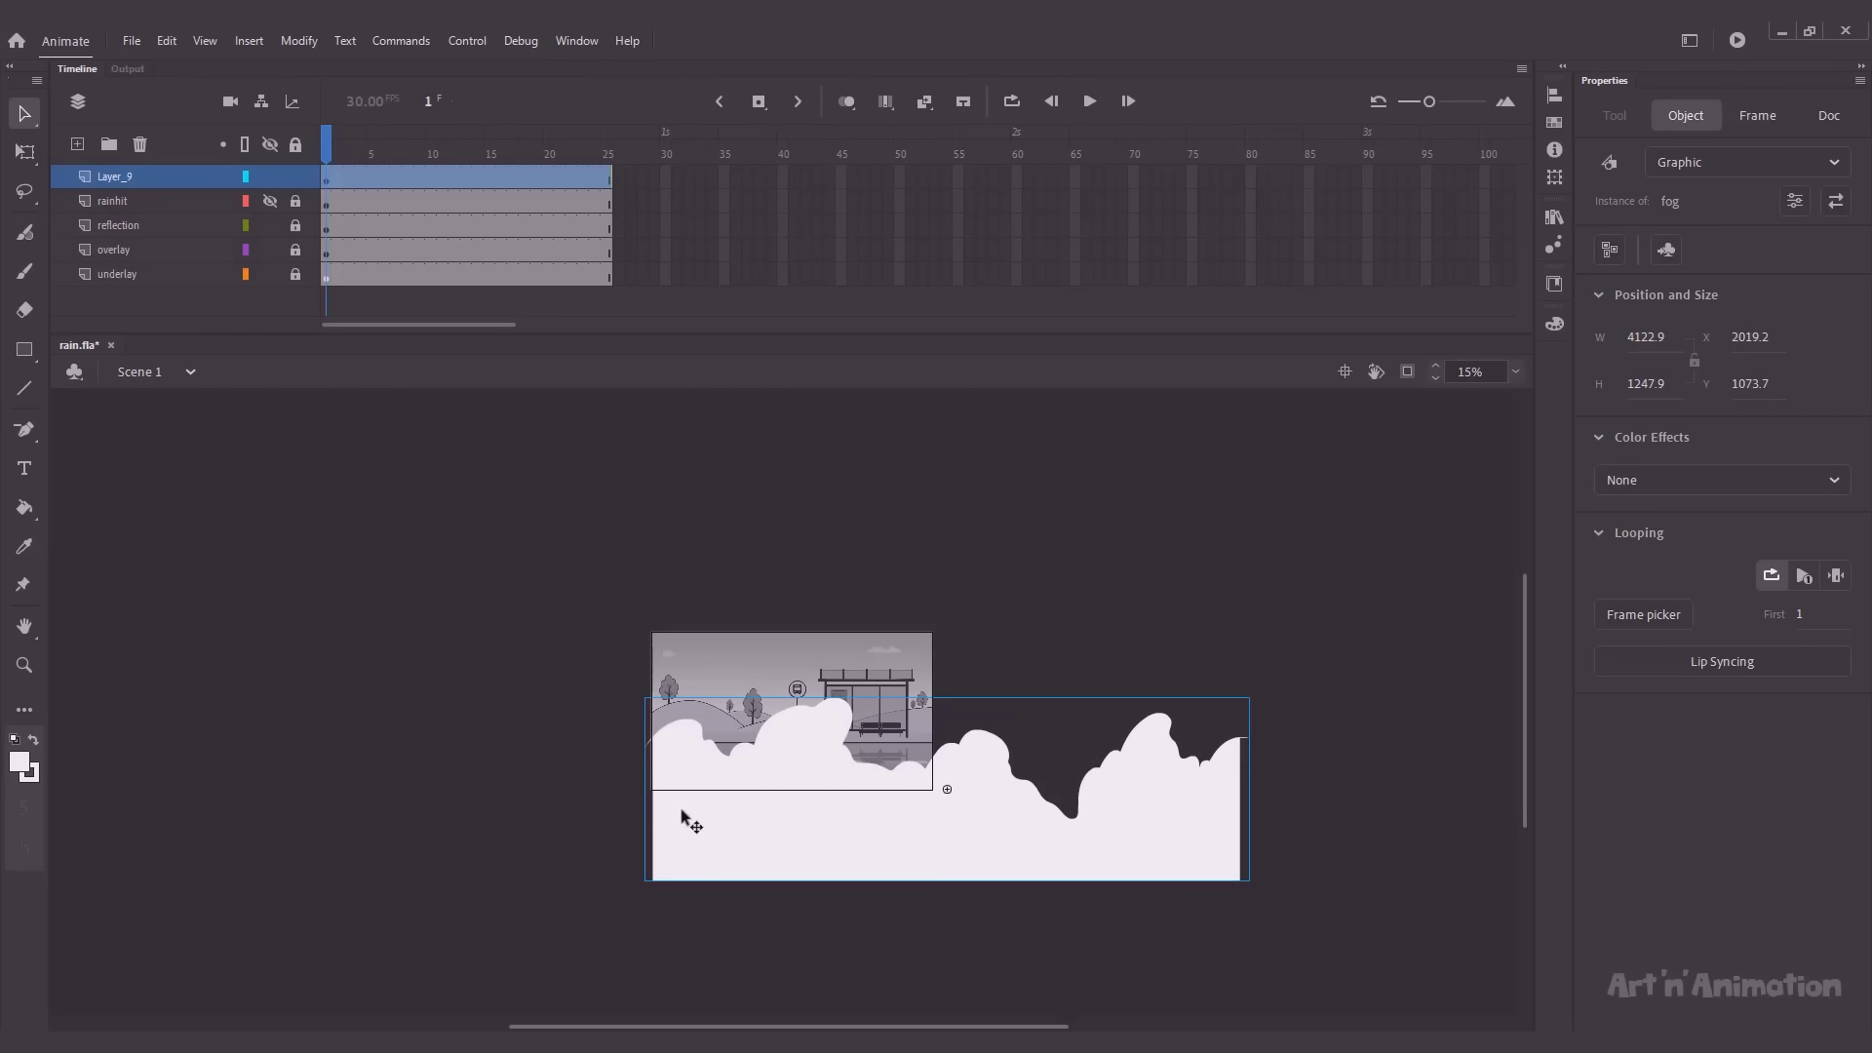
left_click(532, 773)
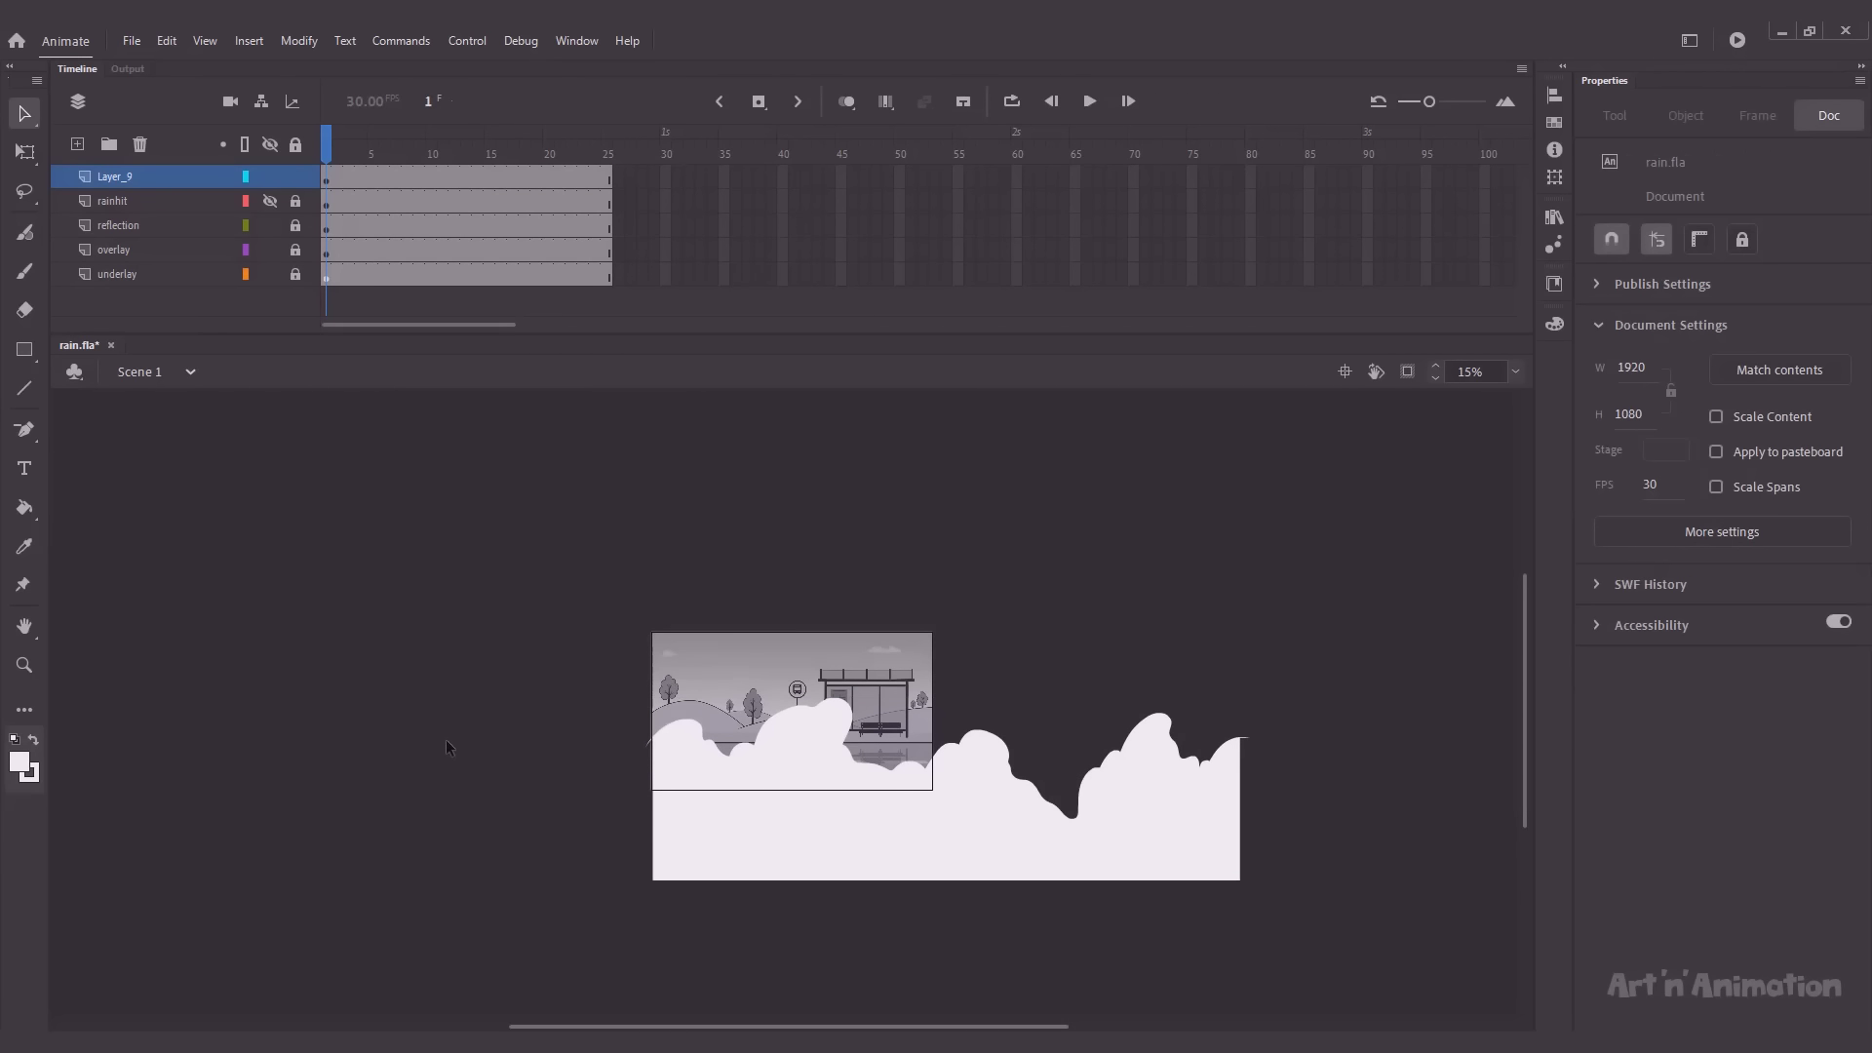
left_click_drag(707, 820, 688, 818)
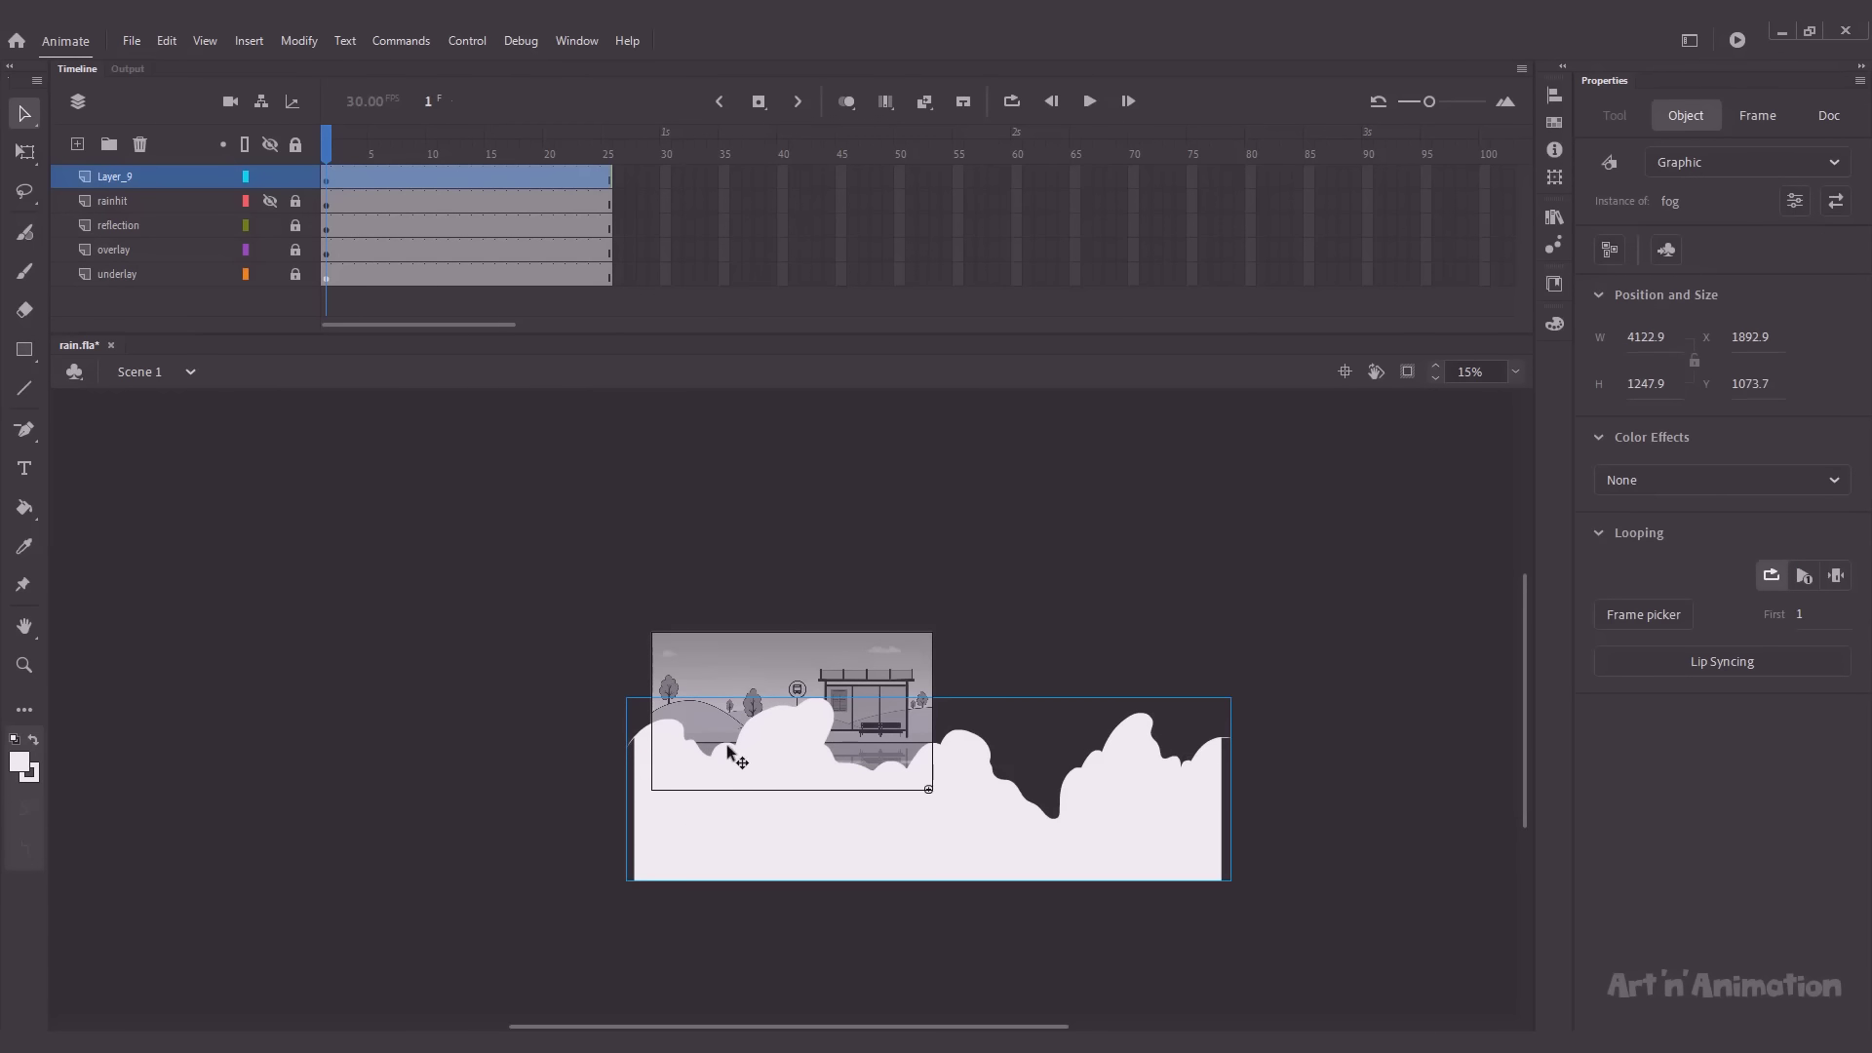
Step: Apply an Alpha color effect to the fog symbol and make it largely transparent
key("ctrl+equal")
key("ctrl+equal")
left_click(1658, 486)
left_click(1655, 612)
left_click_drag(1640, 537, 1633, 536)
Step: Add a Blur filter to the fog layer's frame and change the filter's quality
left_click(167, 184)
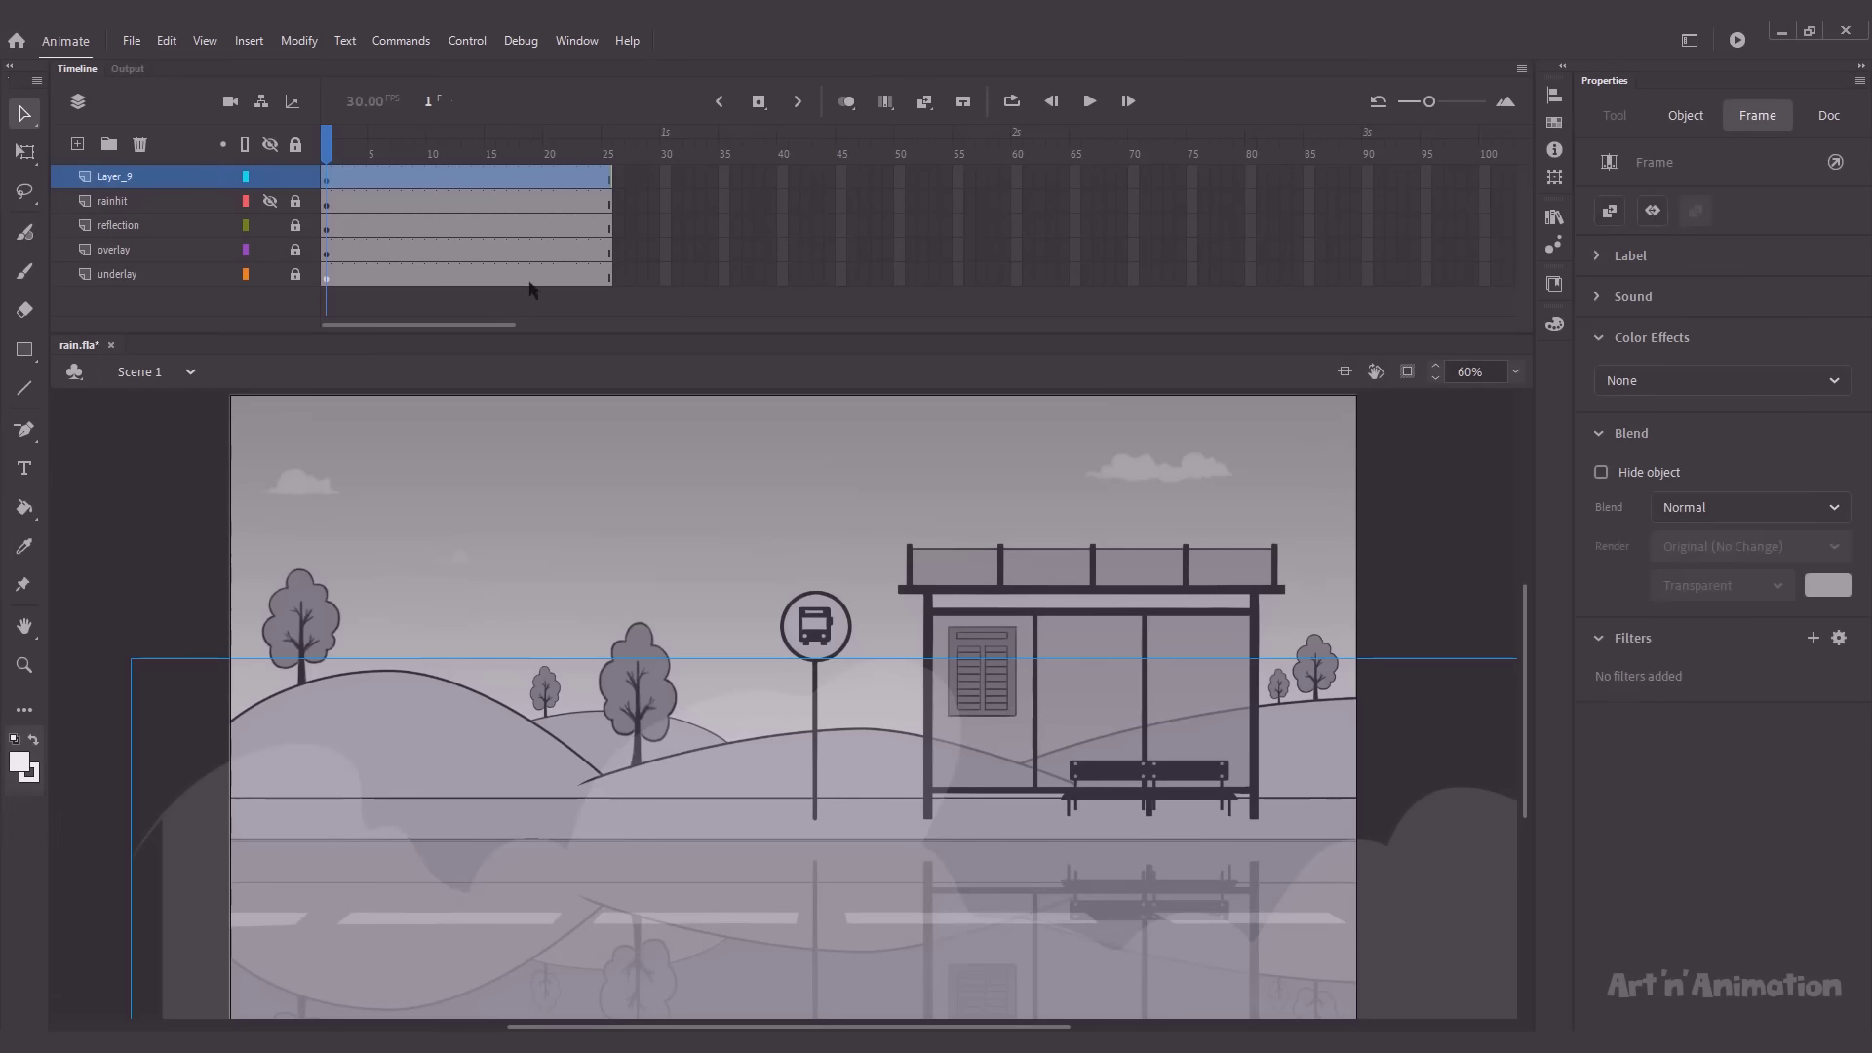
left_click(1812, 639)
left_click(1724, 702)
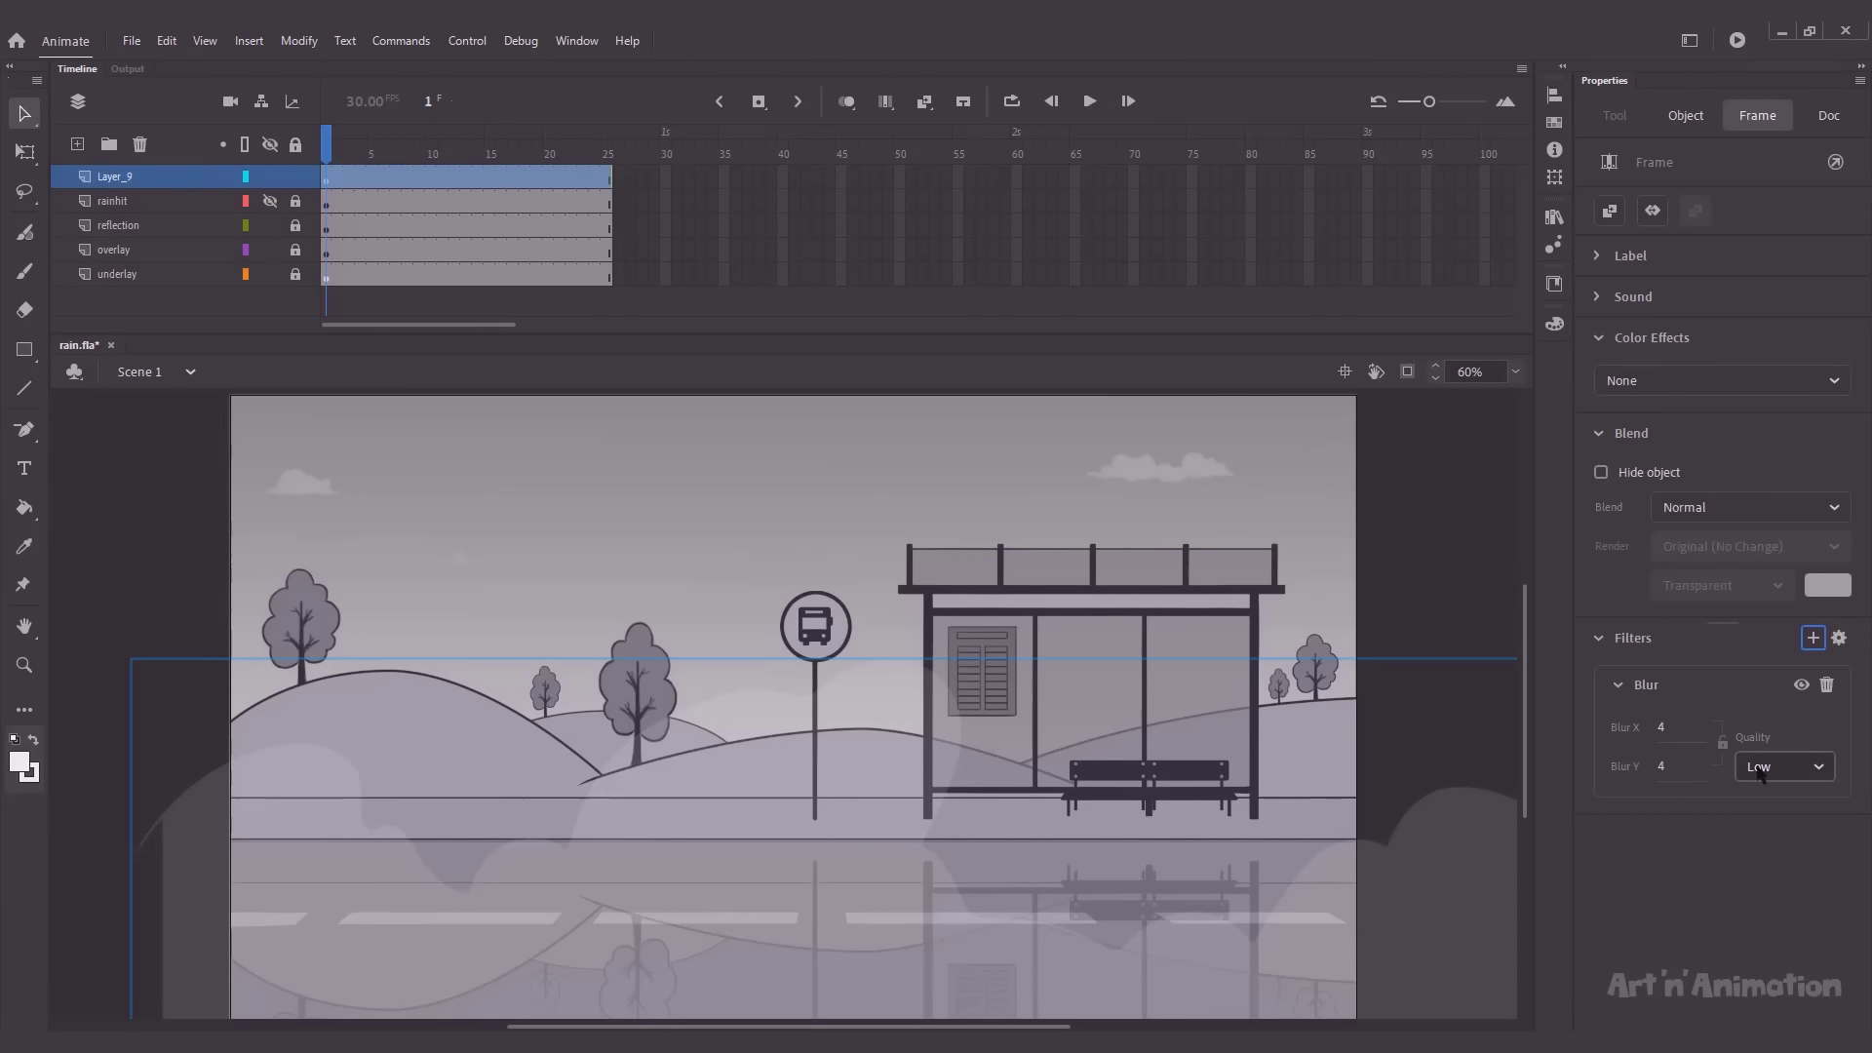
left_click(1765, 768)
left_click(1766, 858)
Step: Set the fog symbol's alpha to 26%
left_click(967, 857)
left_click(907, 858)
left_click_drag(1641, 535, 1667, 535)
left_click(177, 622)
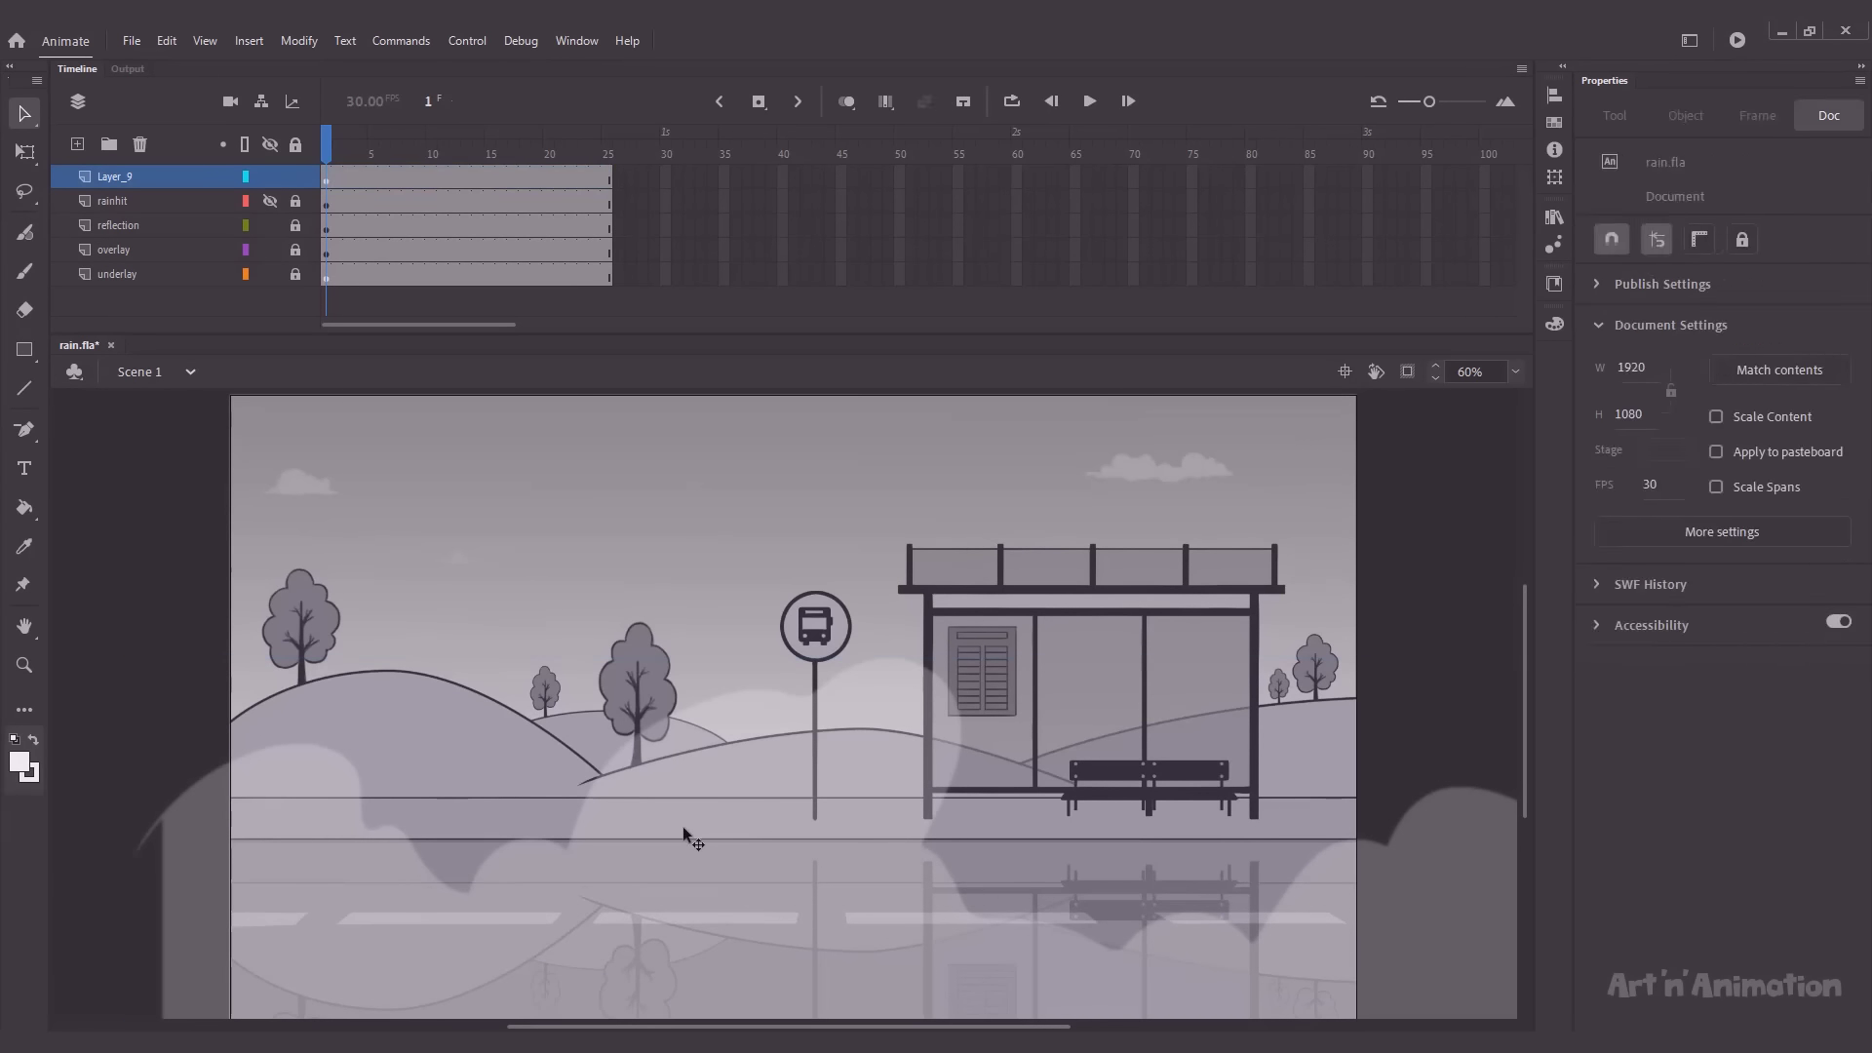
Step: Convert the transparent fog instance into a graphic symbol named fog_01
left_click(682, 825)
key("F8")
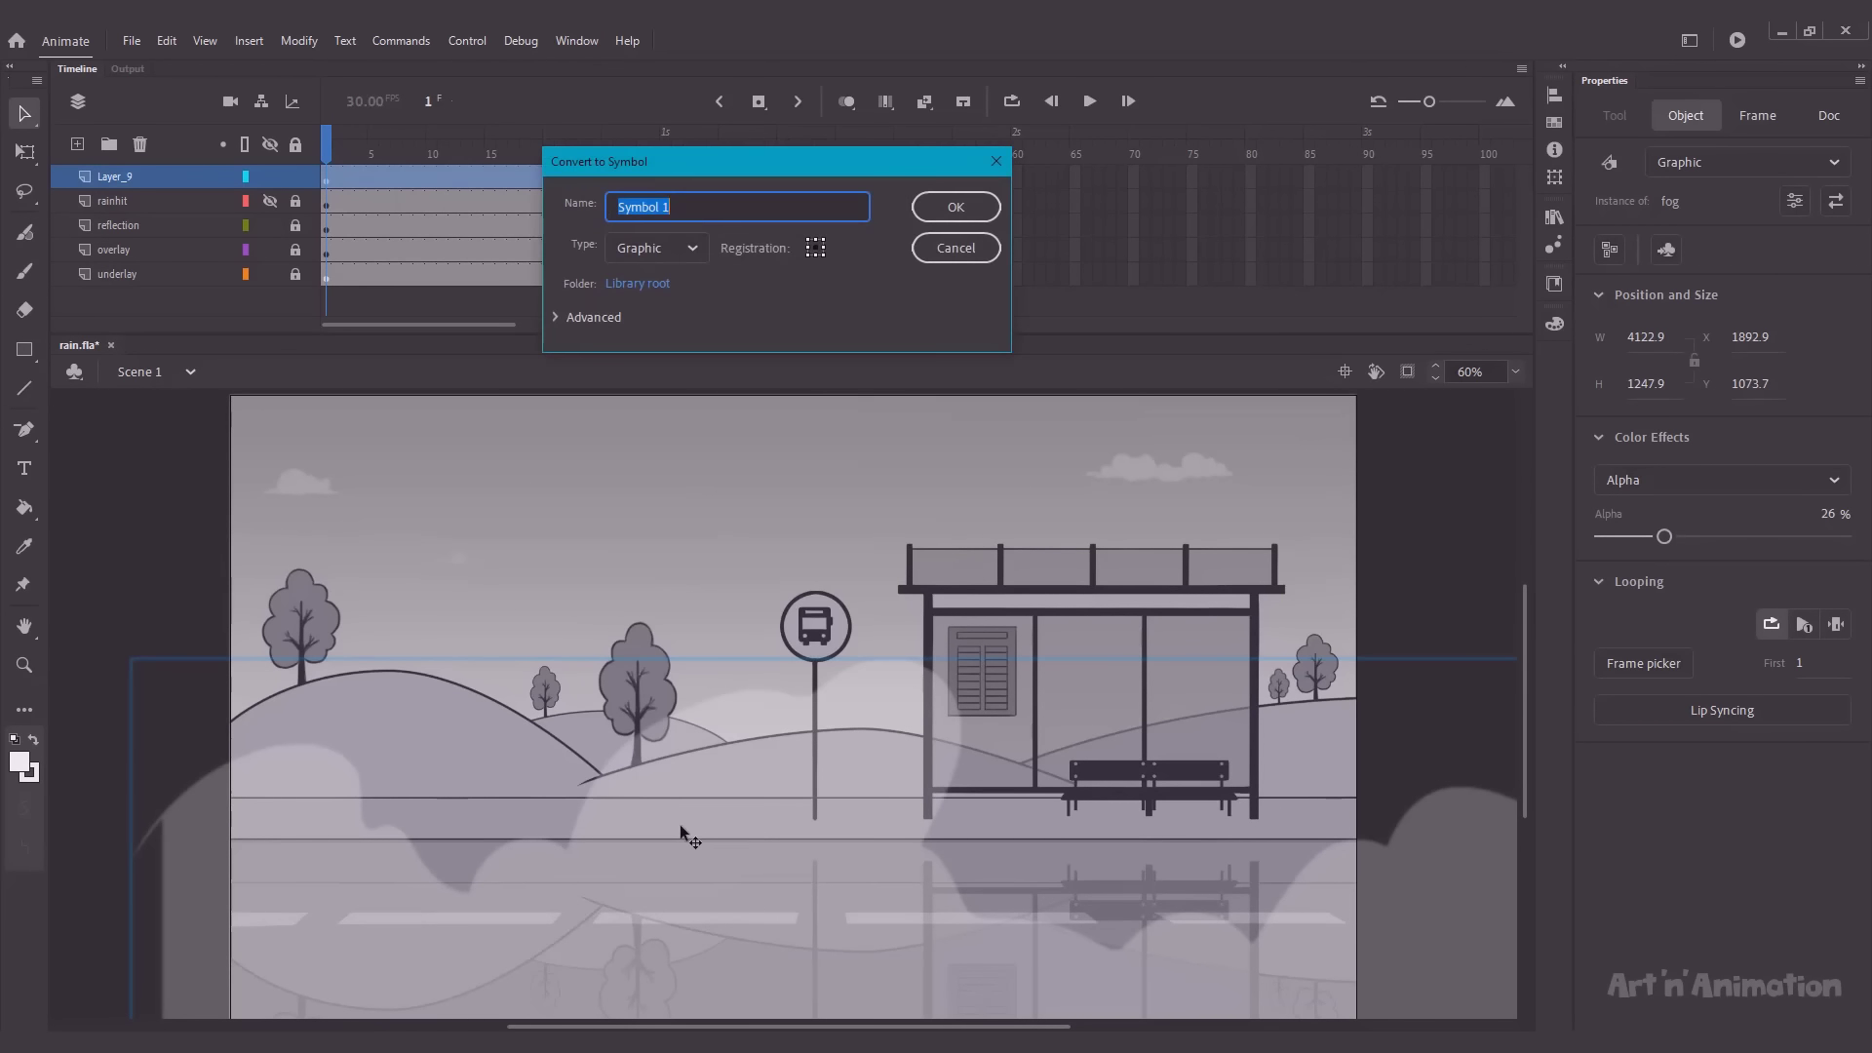
type("fog_01")
key("Return")
Step: Open the fog_01 symbol for editing and extend its layer's frames to frame 300
double_click(809, 782)
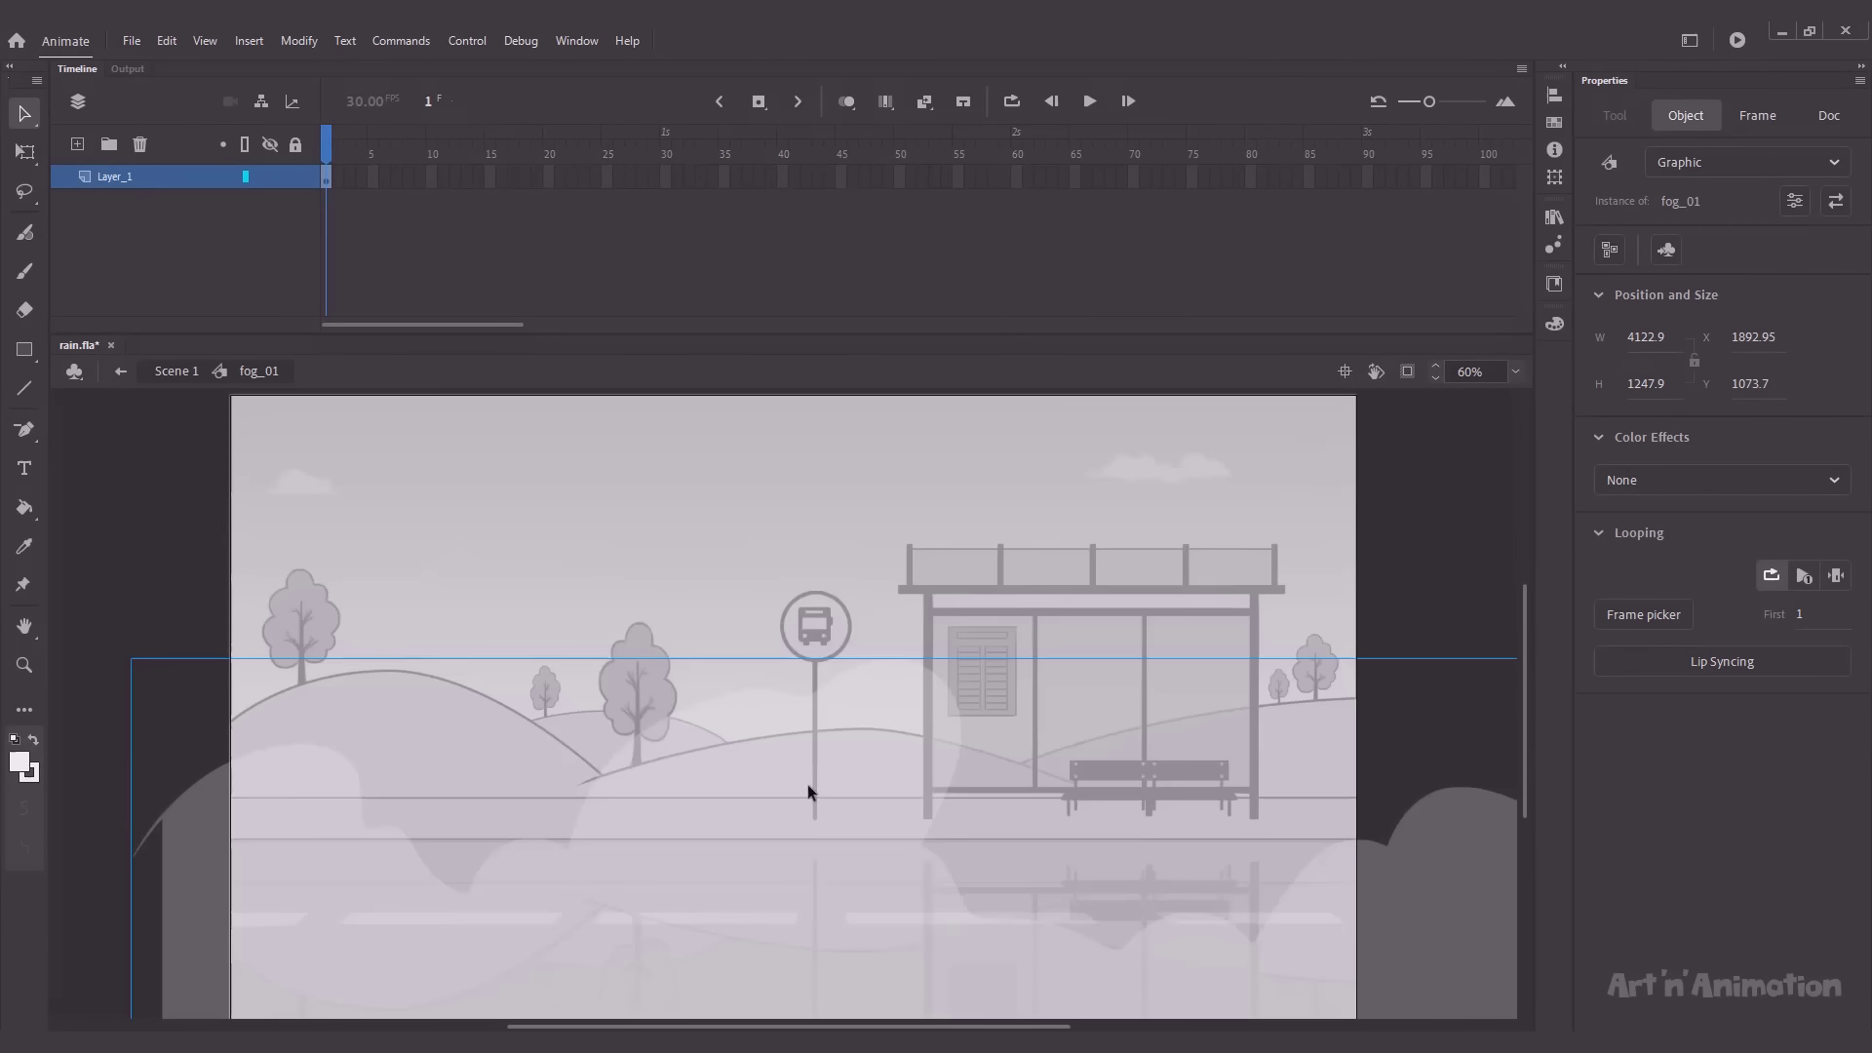
left_click_drag(371, 325, 780, 340)
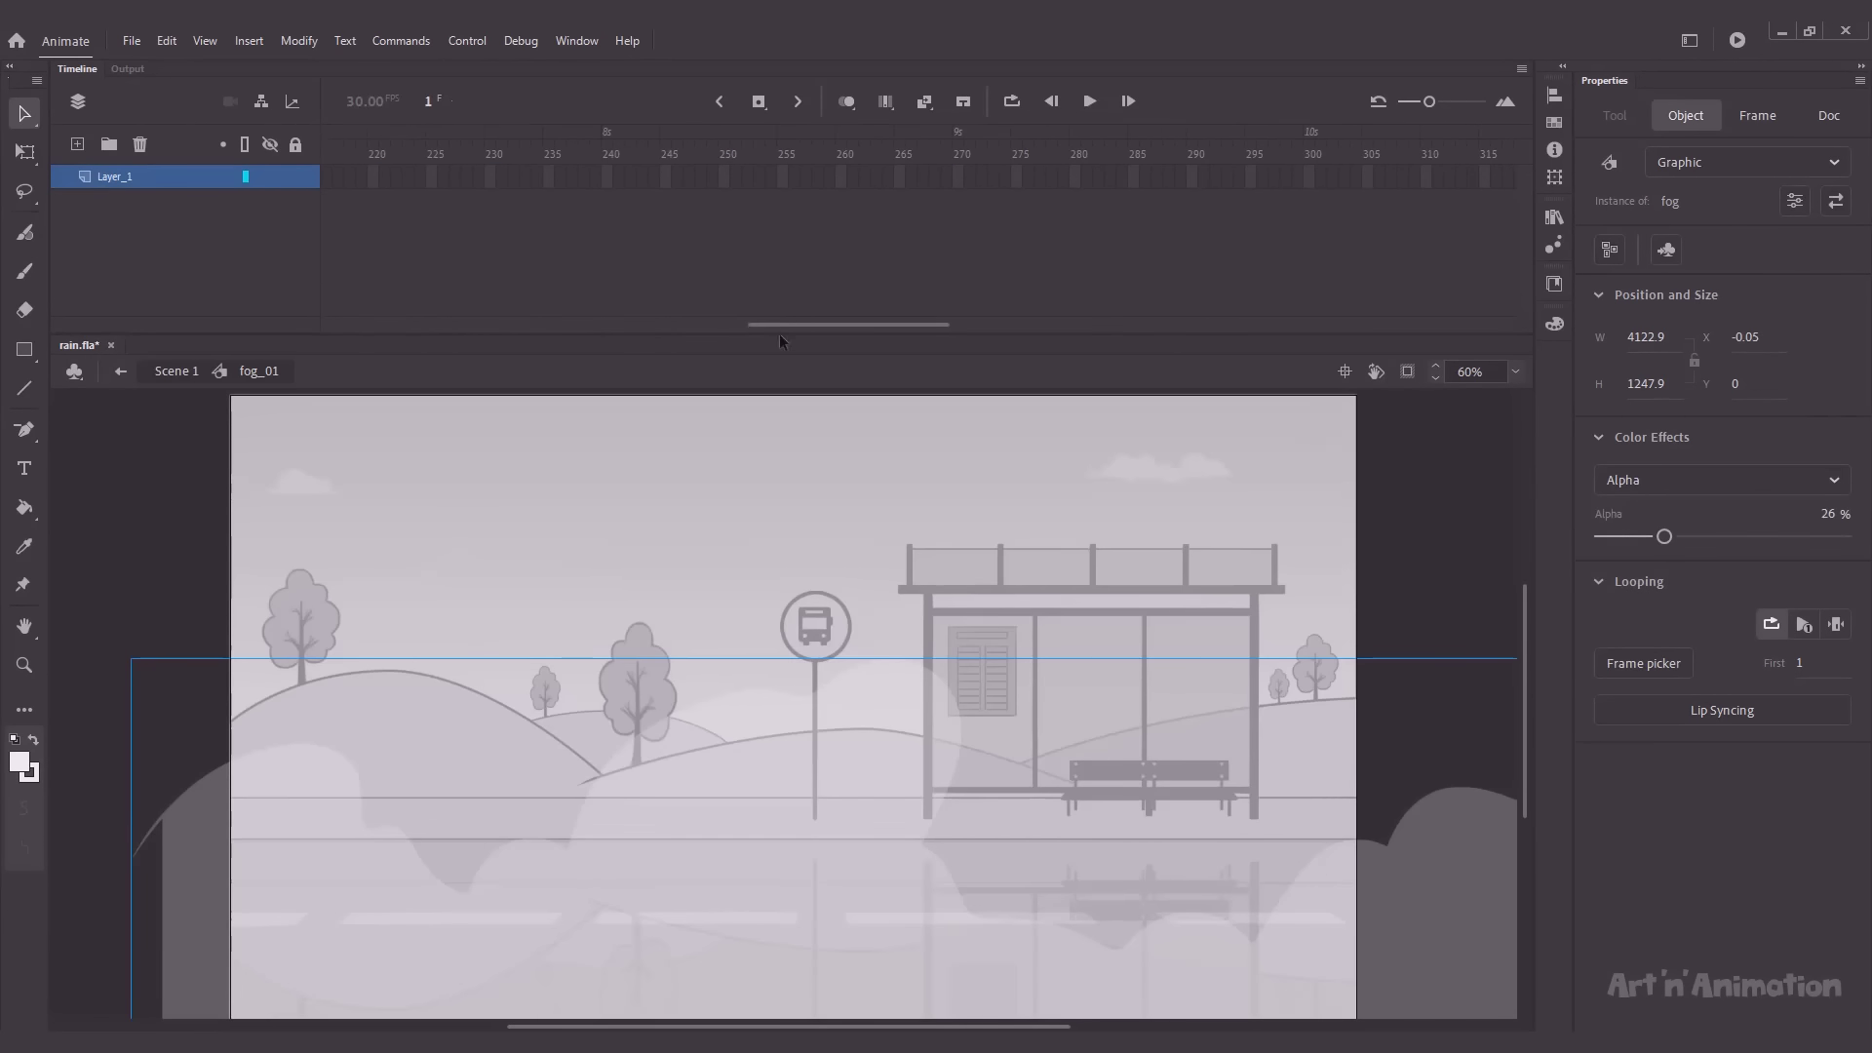
left_click(1309, 177)
left_click(1147, 411)
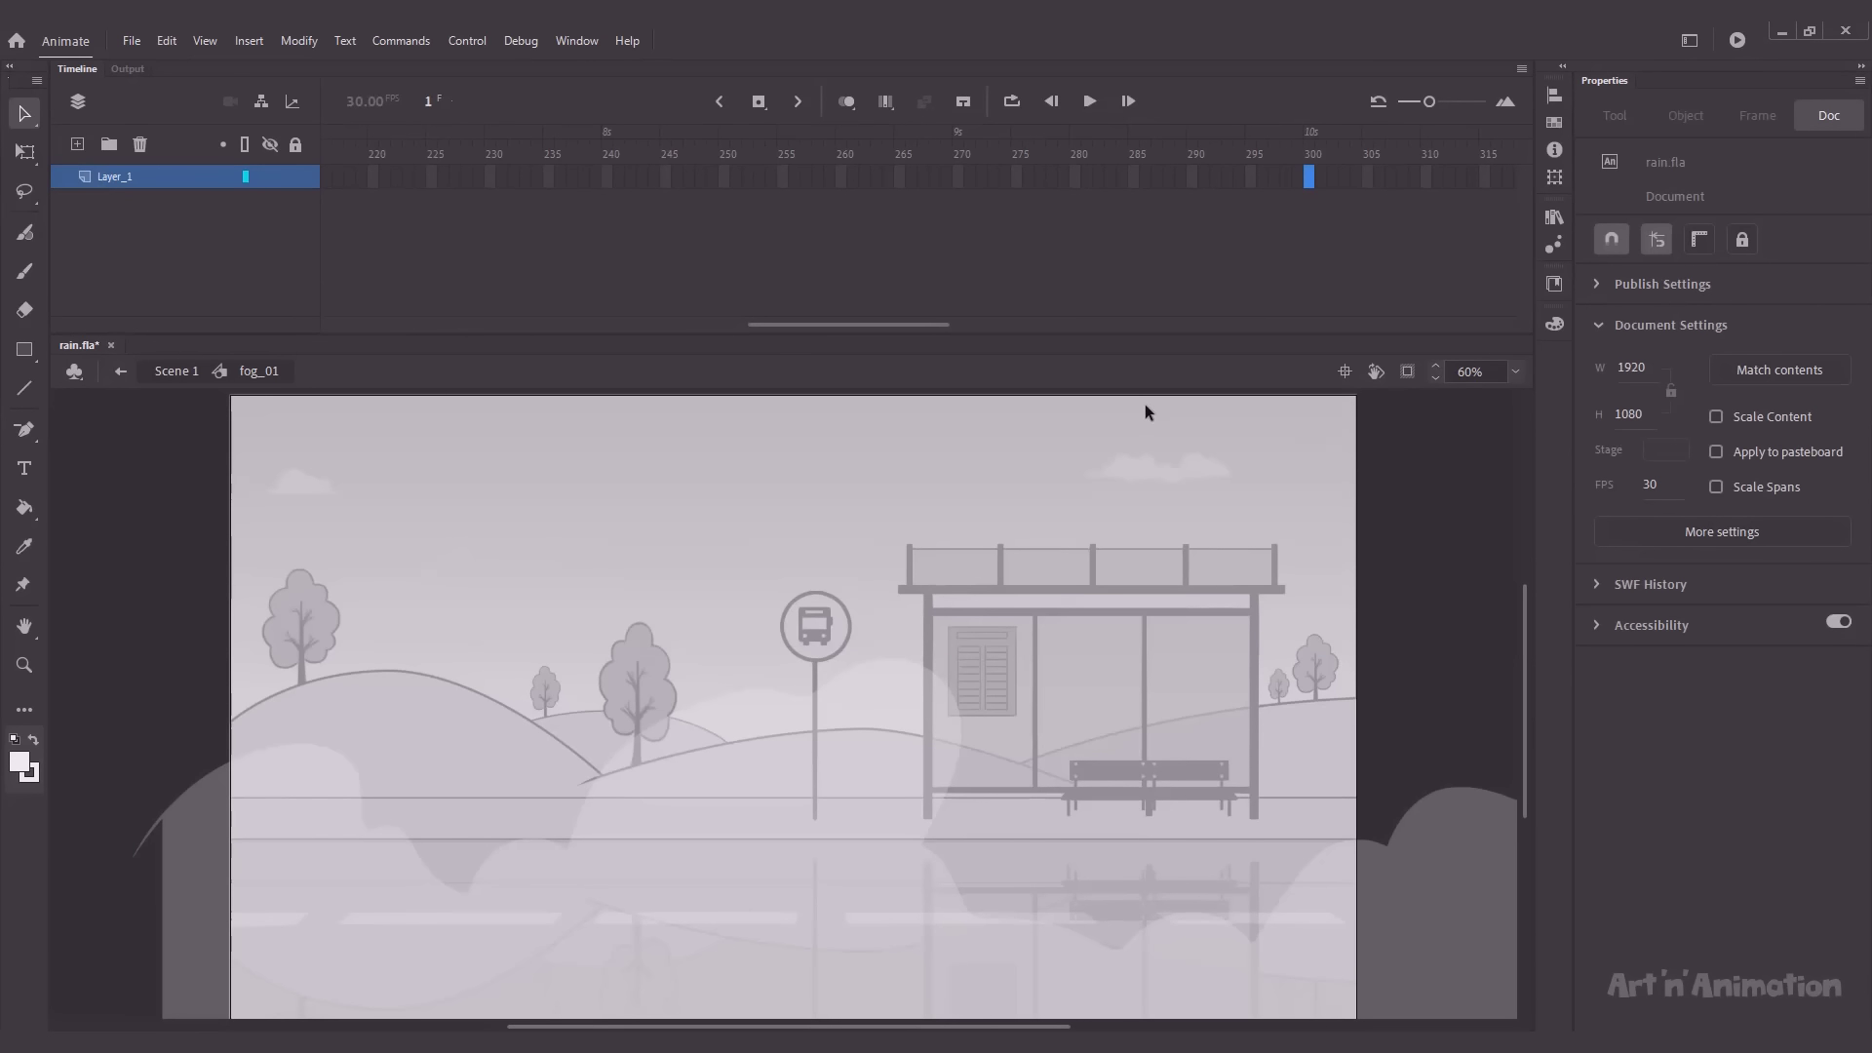
key("F5")
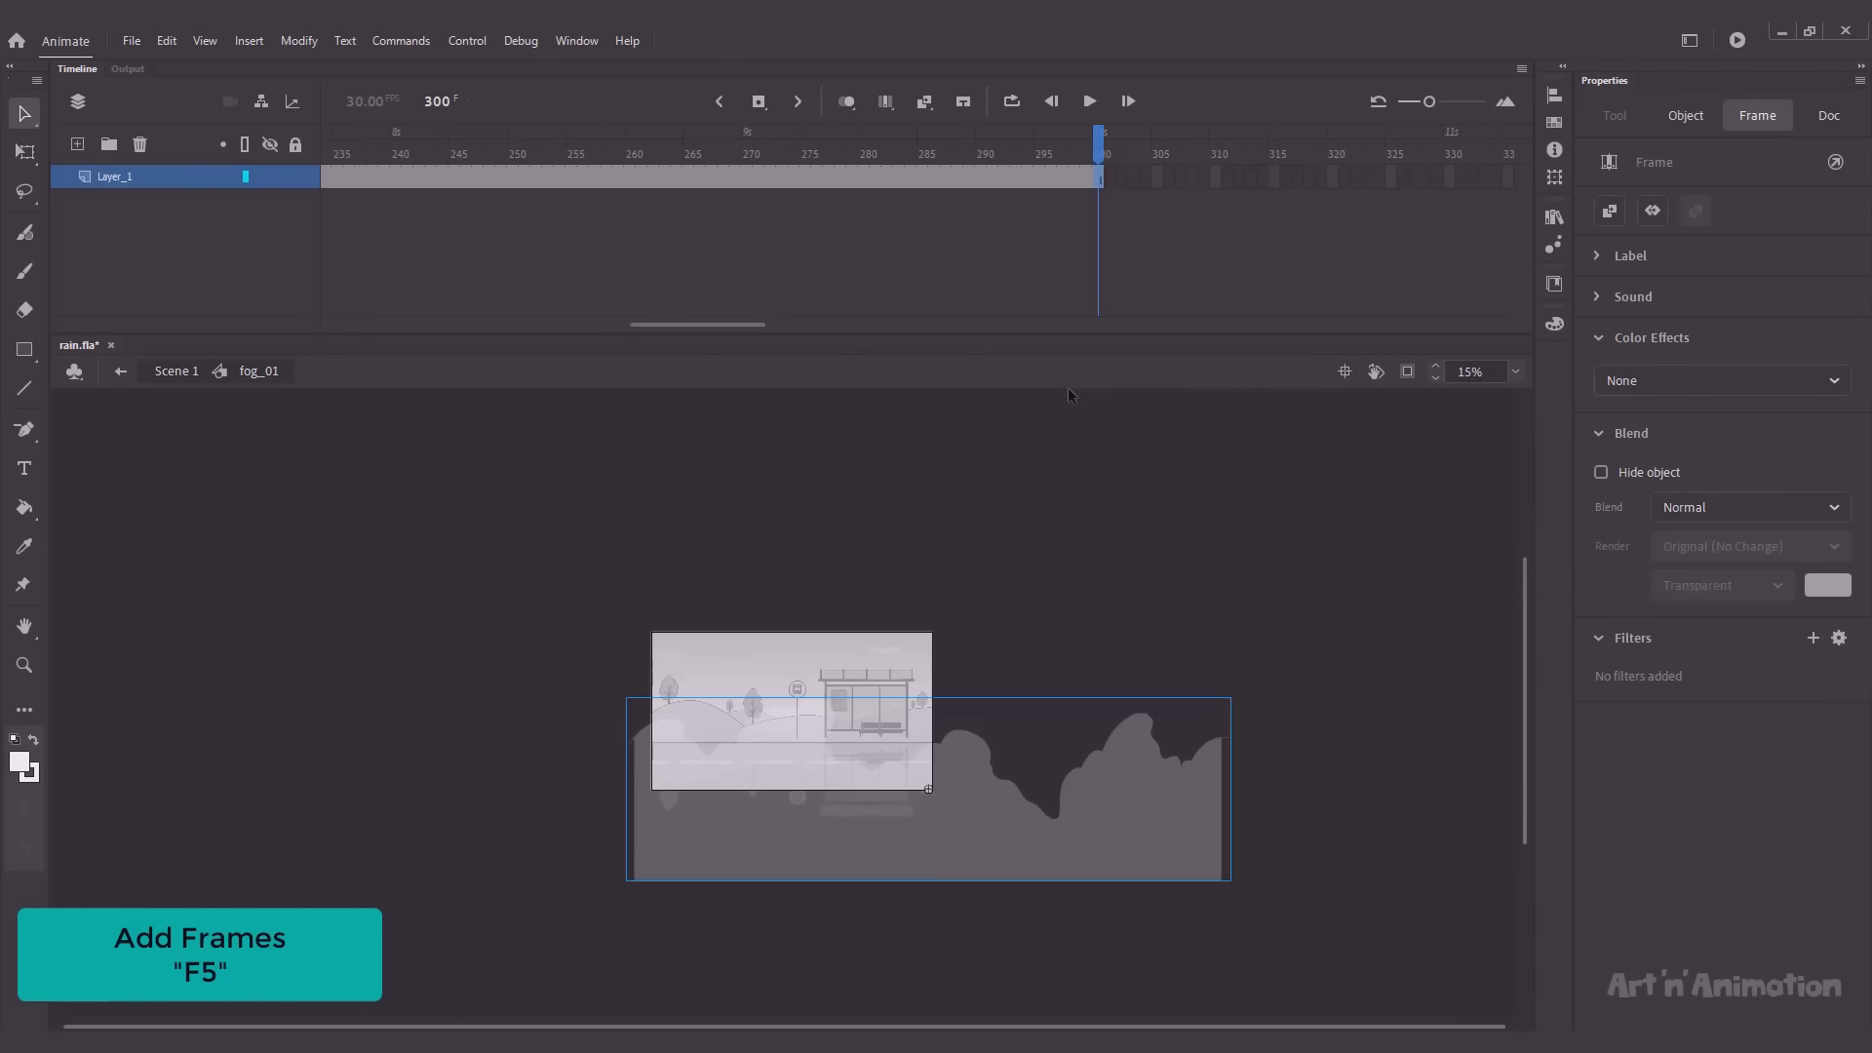
Step: Add a keyframe at frame 300 and shift the fog left until its right end roughly meets the stage's right edge
key("F6")
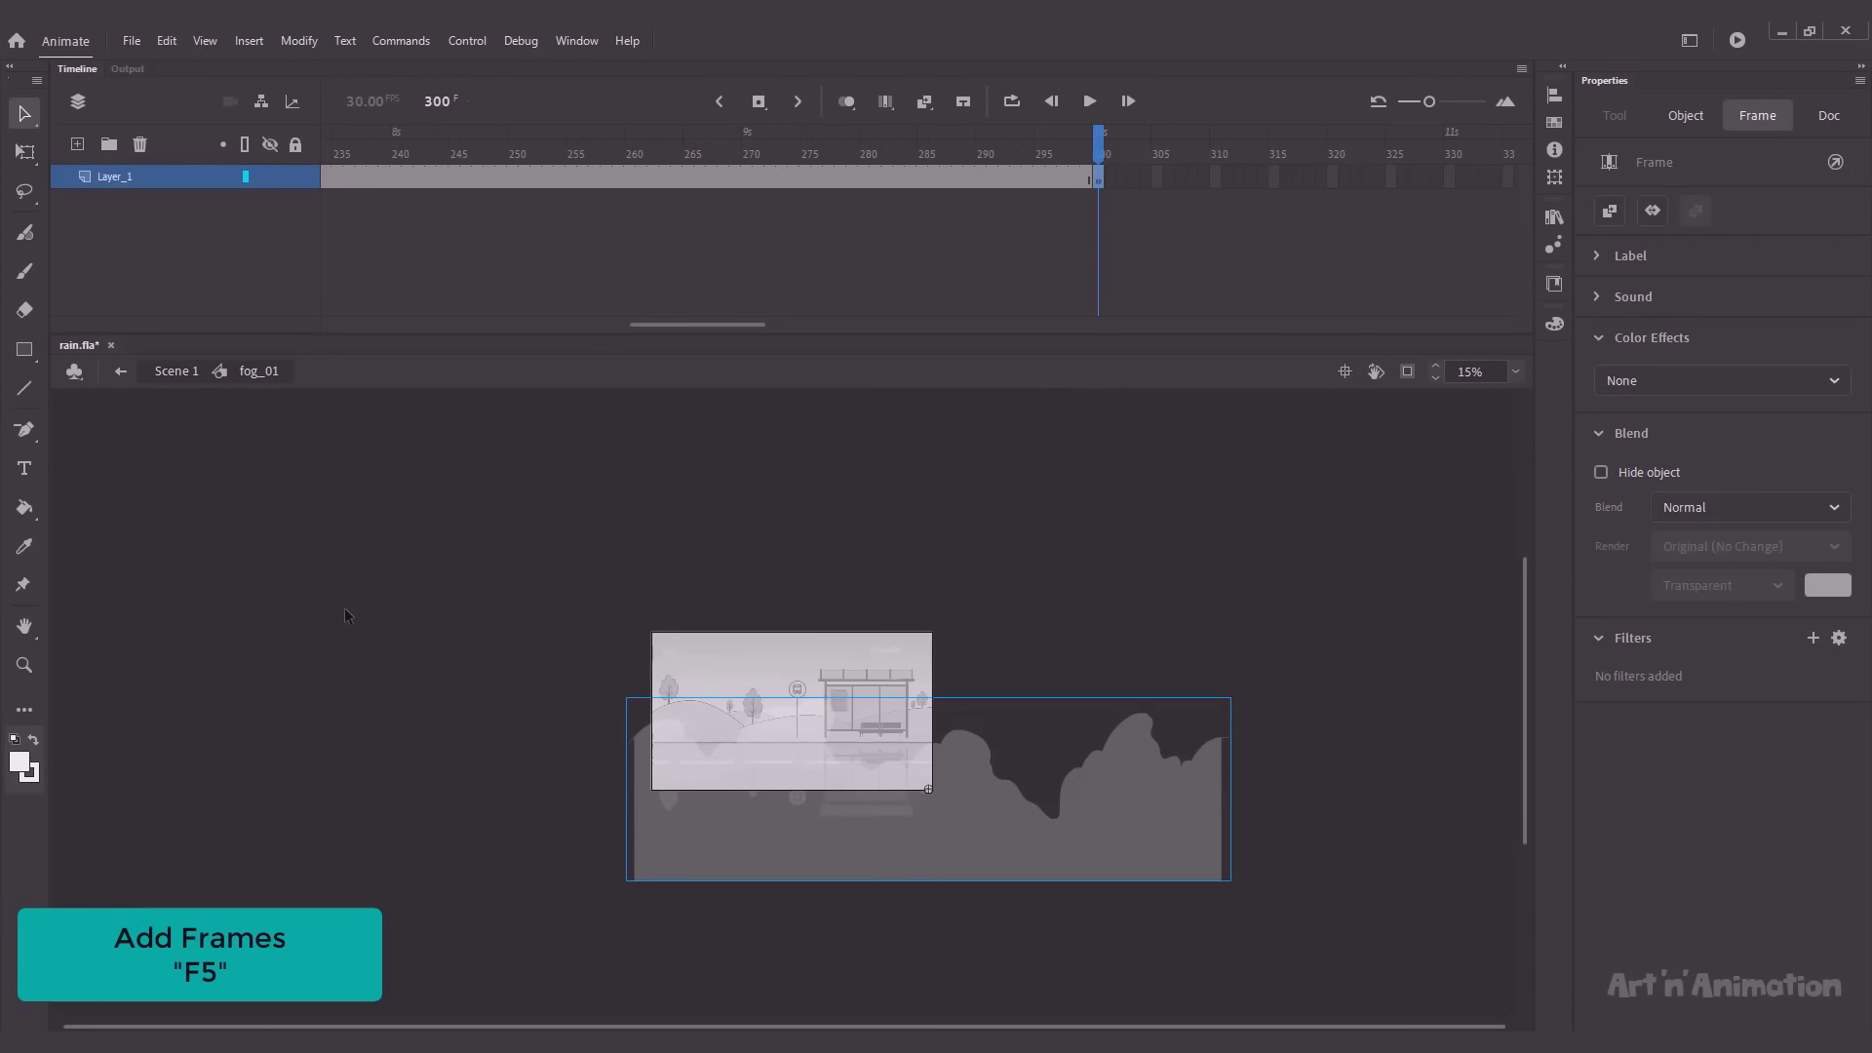
key("shift+Left")
key("shift+Left")
key("shift+Left")
key("shift+Left")
key("shift+Left")
key("shift+Left")
key("shift+Left")
key("shift+Left")
key("shift+Left")
key("shift+Left")
key("shift+Left")
key("shift+Left")
key("shift+Left")
key("shift+Left")
key("shift+Left")
key("shift+Left")
key("shift+Left")
key("shift+Left")
key("shift+Left")
key("shift+Left")
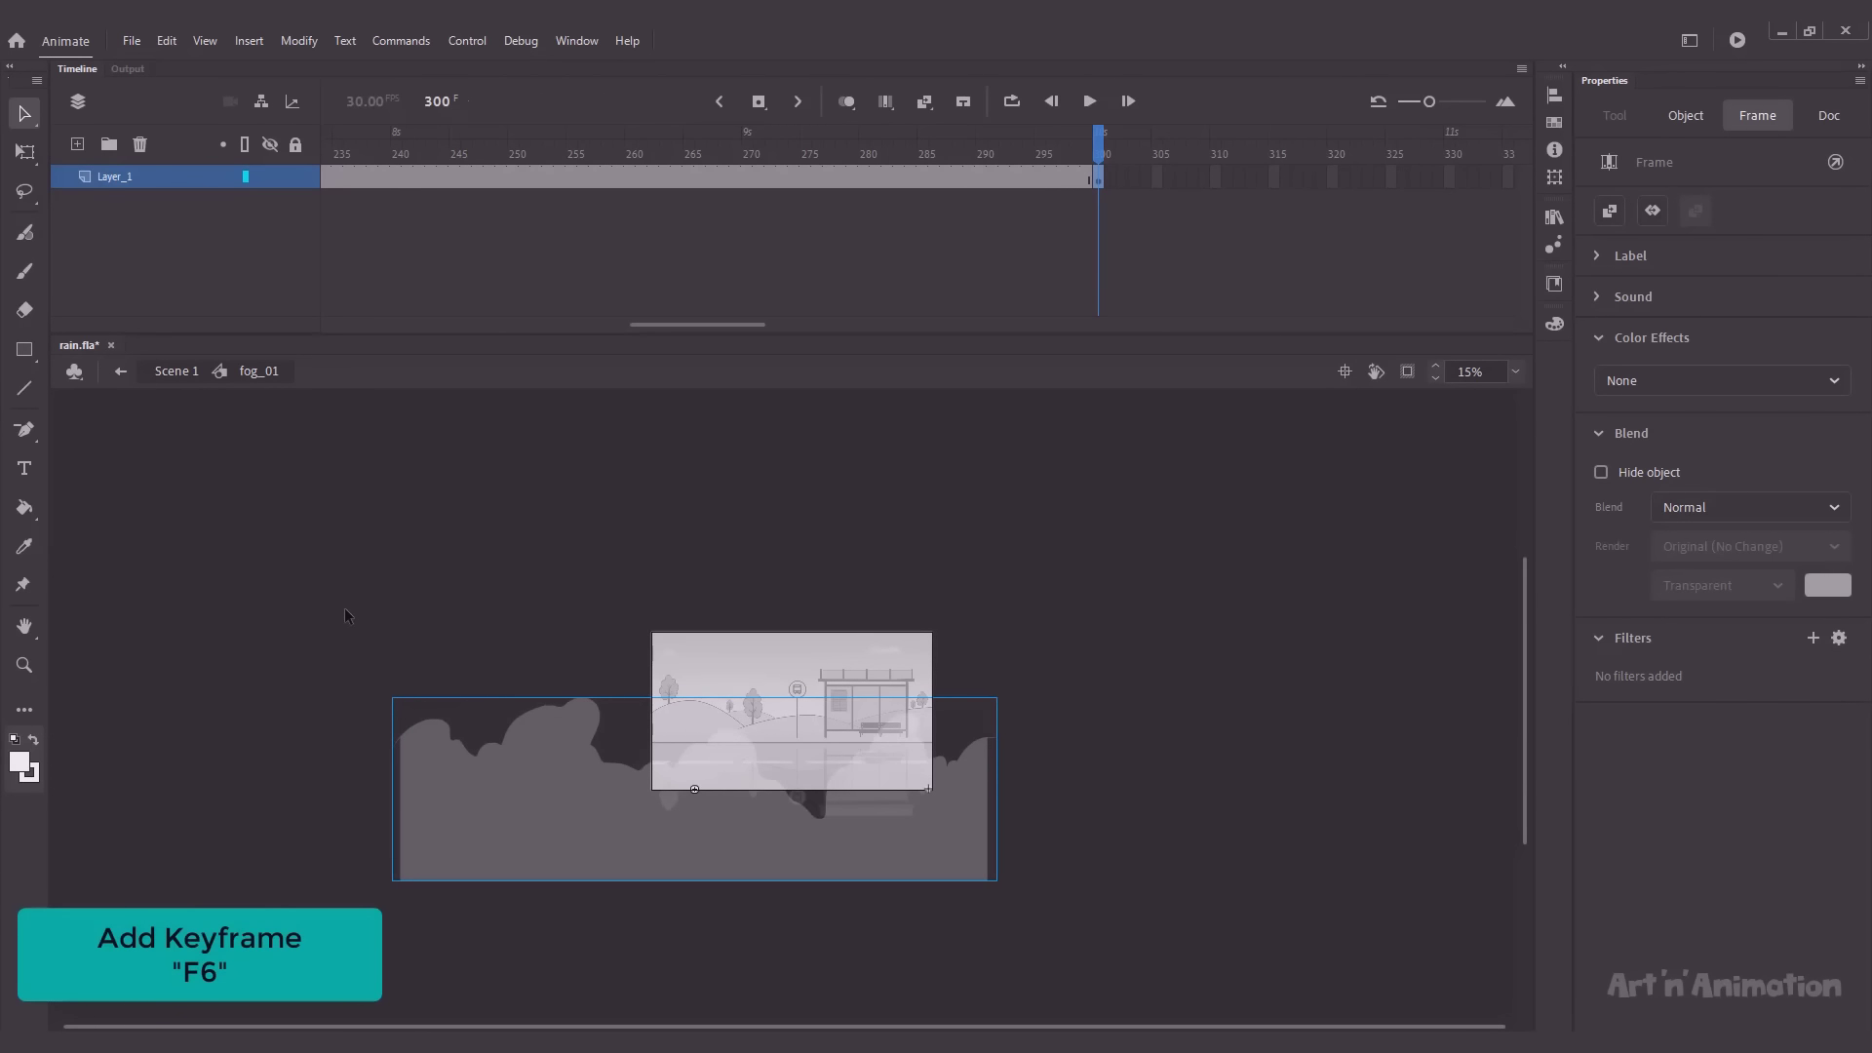
key("shift+Left")
key("shift+Left")
key("shift+Left")
key("shift+Left")
key("shift+Left")
key("shift+Left")
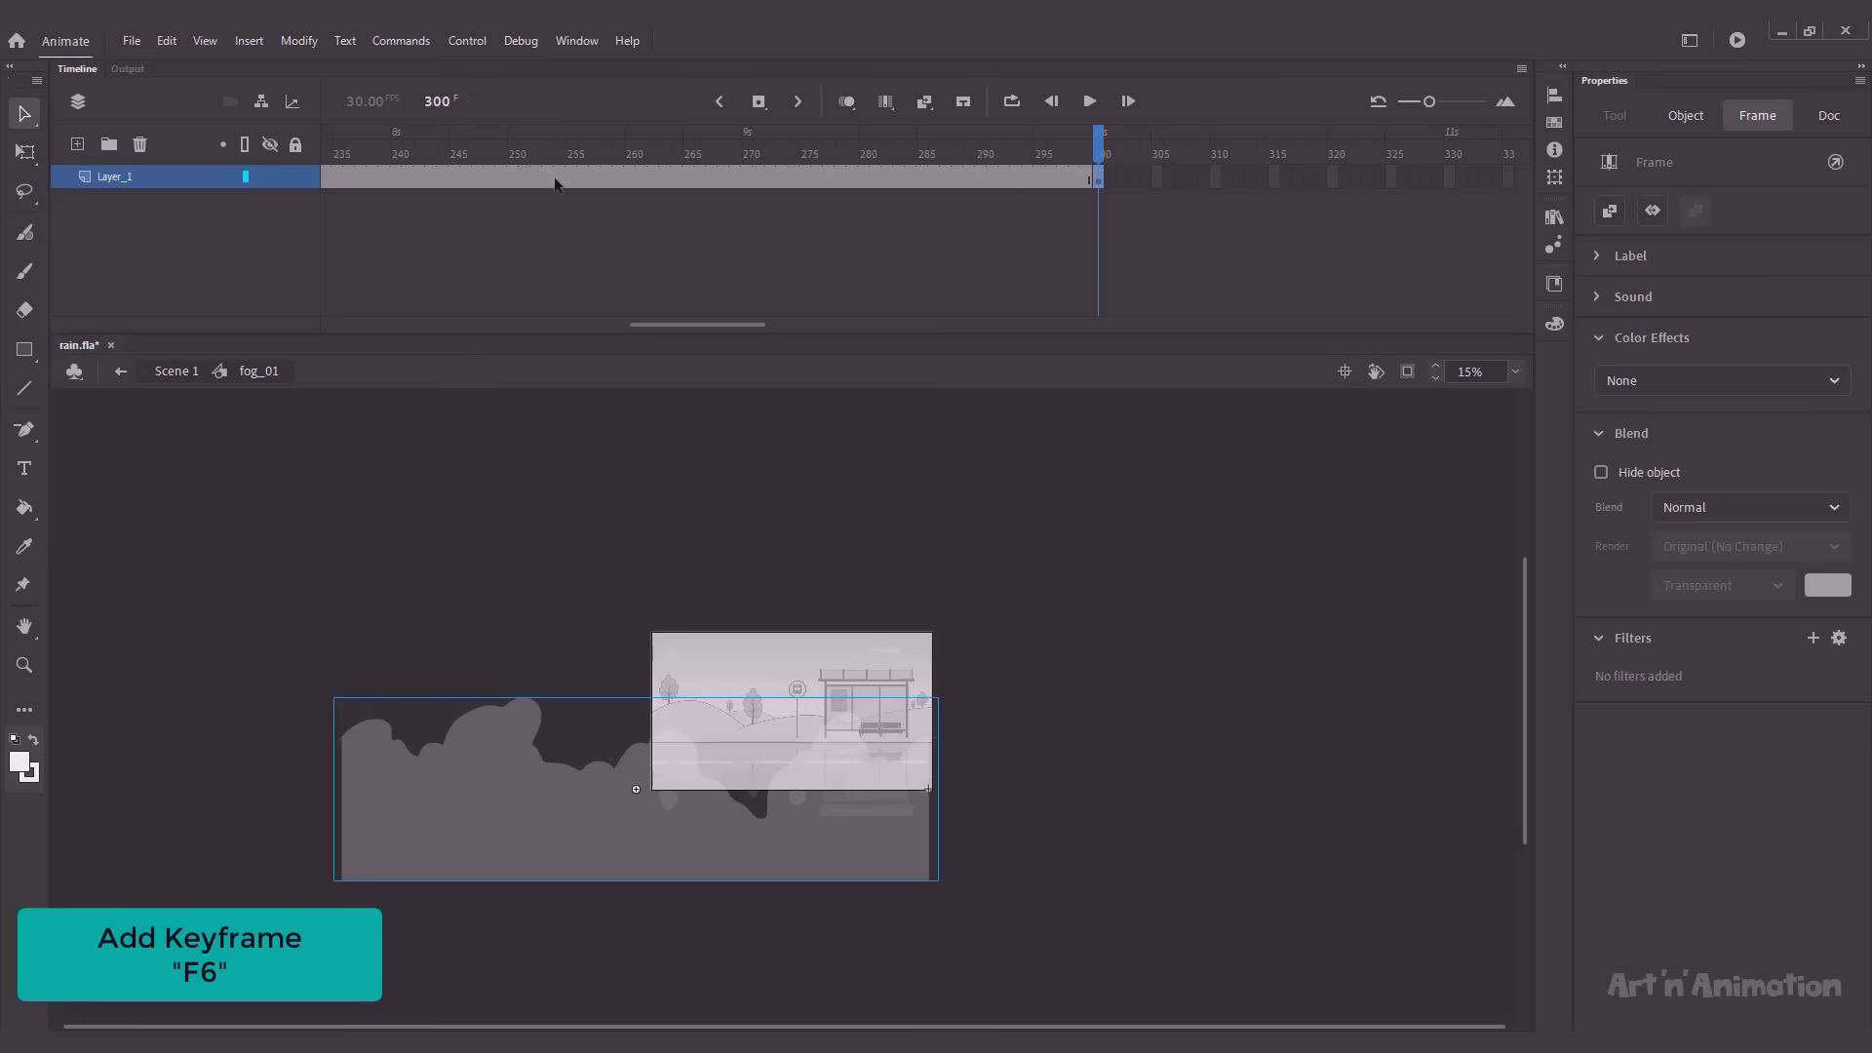
Step: Create a classic tween between the fog keyframes at frames 1 and 300
left_click(677, 177)
left_click(608, 176)
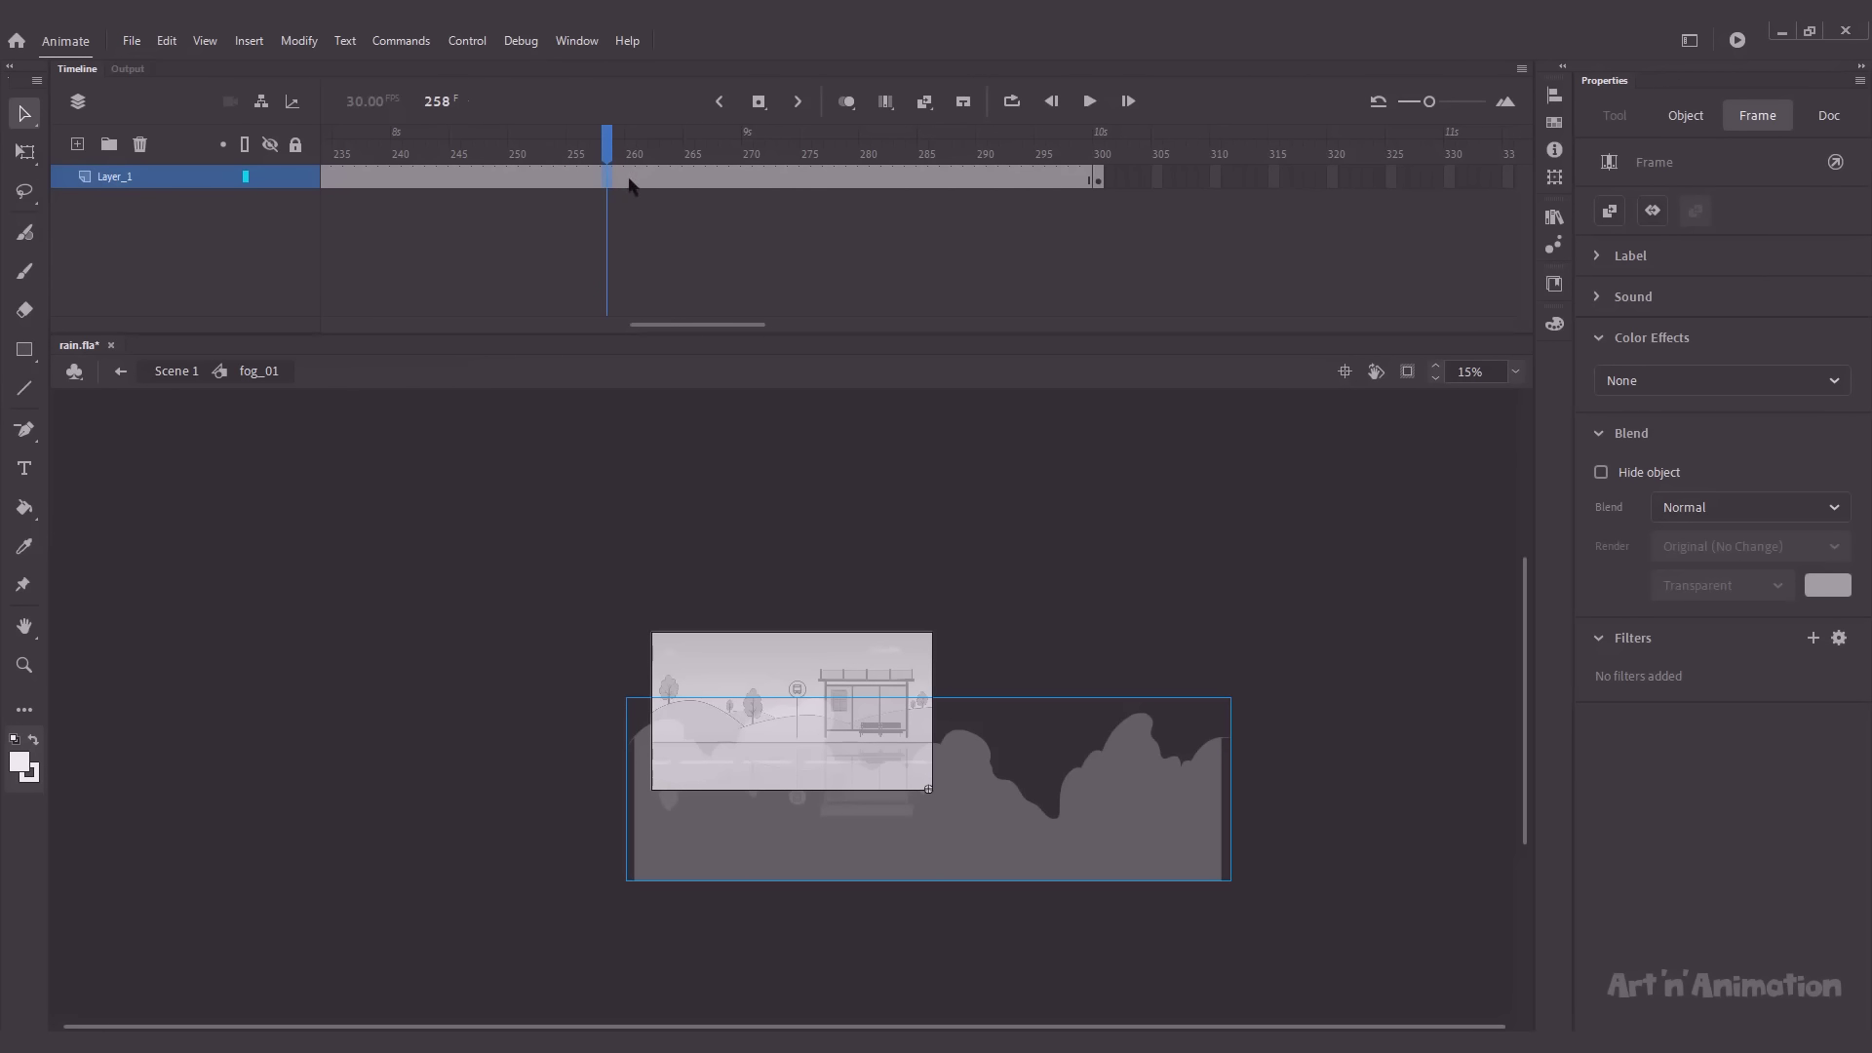
left_click_drag(635, 177, 672, 178)
right_click(671, 178)
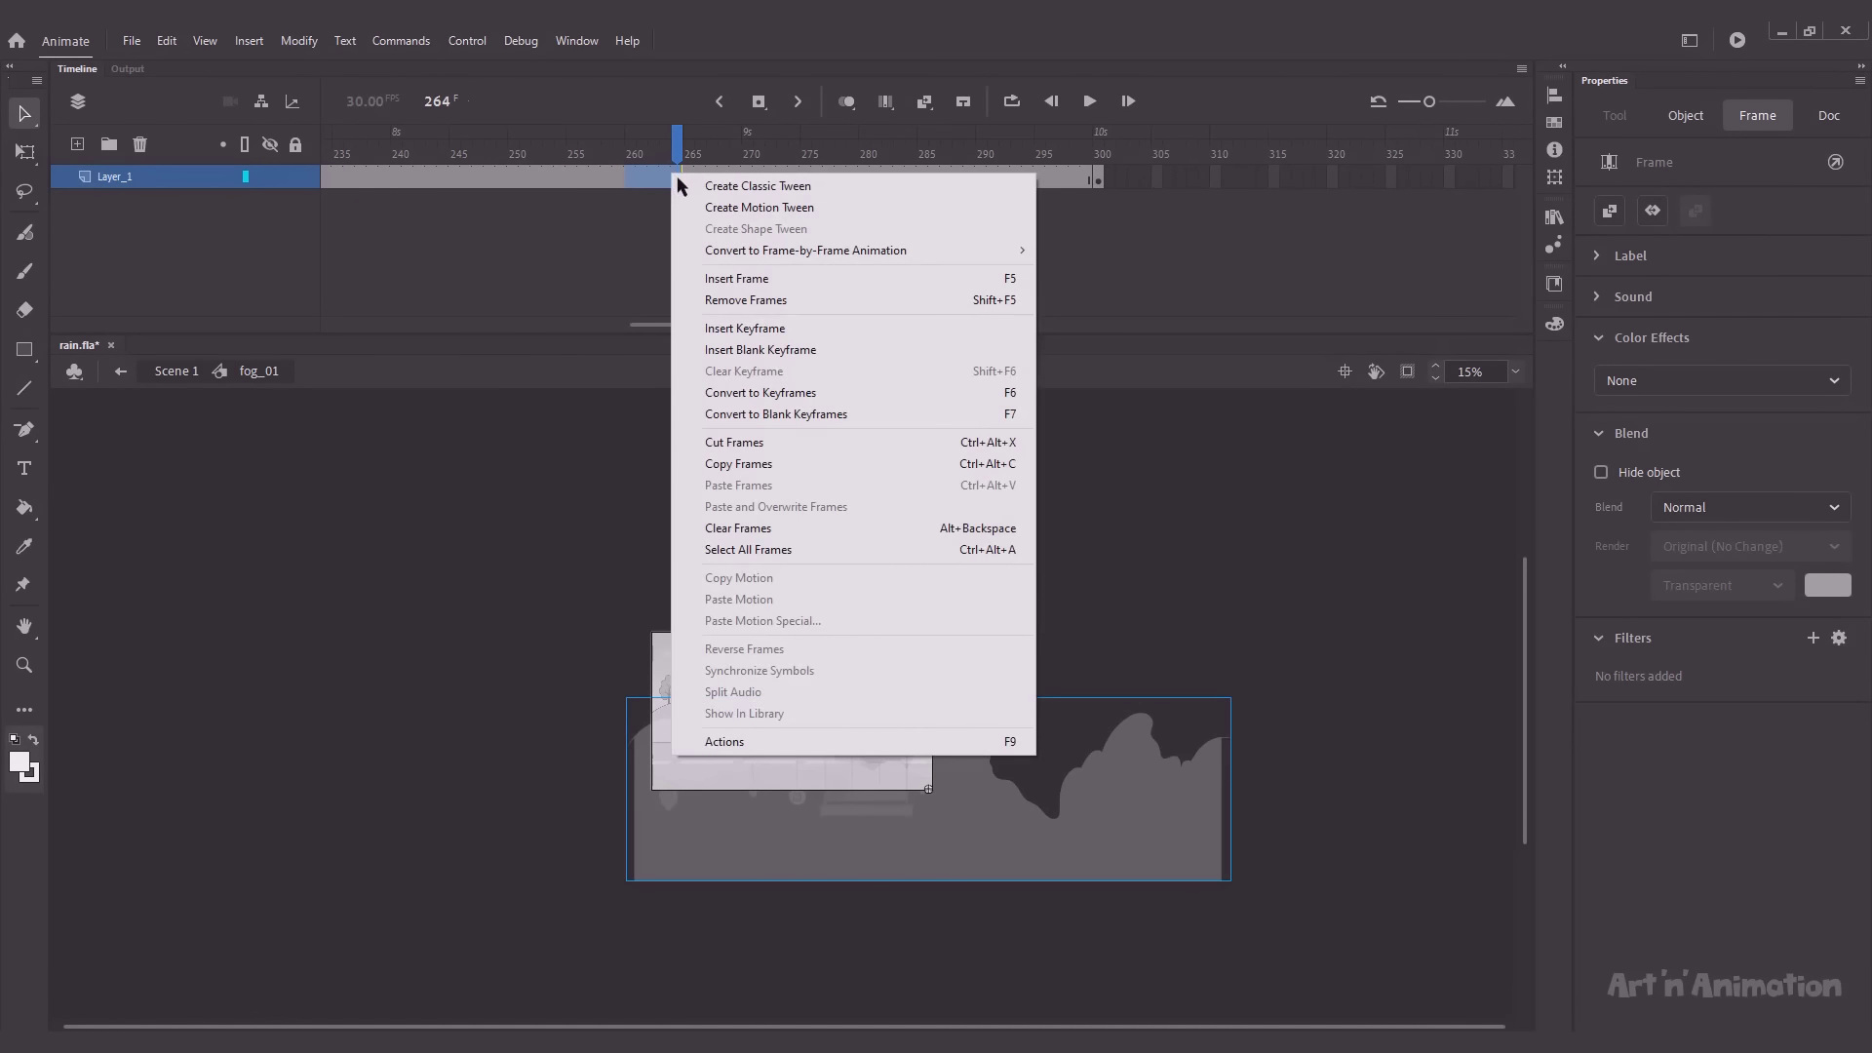
left_click(687, 185)
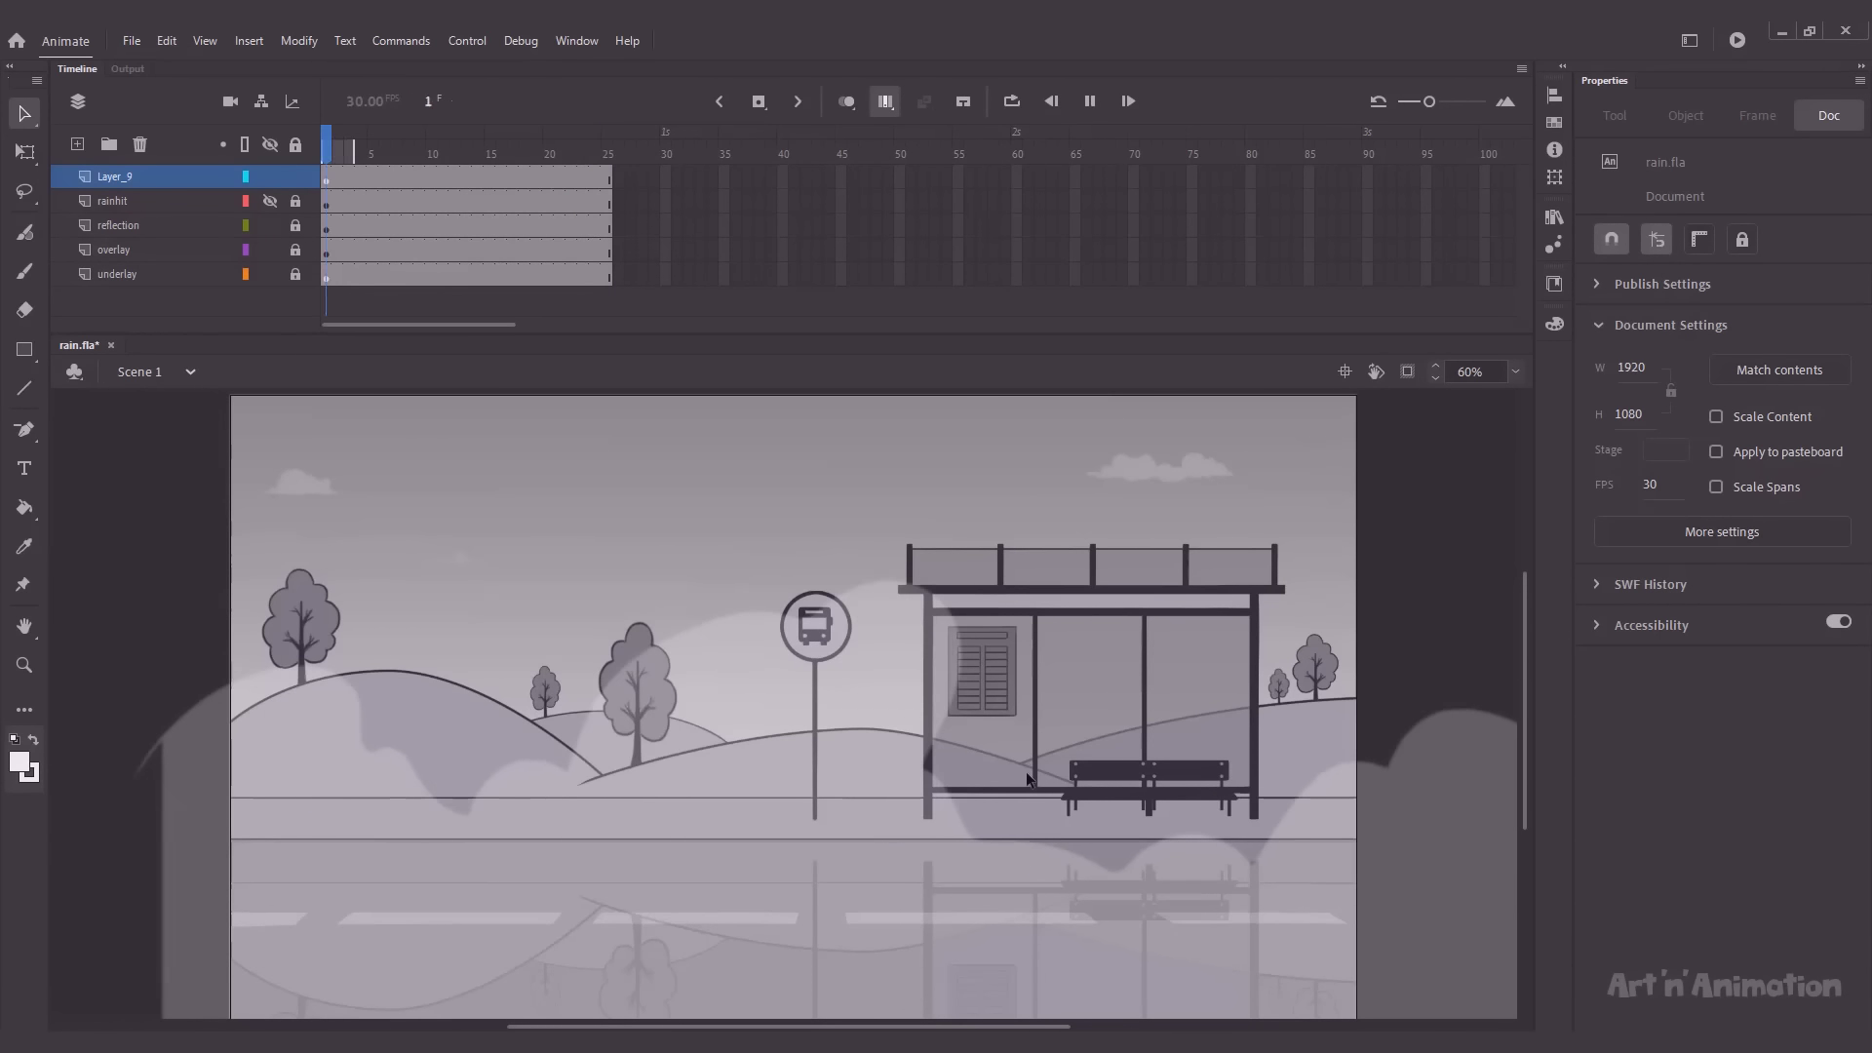
Step: Turn off onion skinning and play back the drifting fog in the main scene
key("Return")
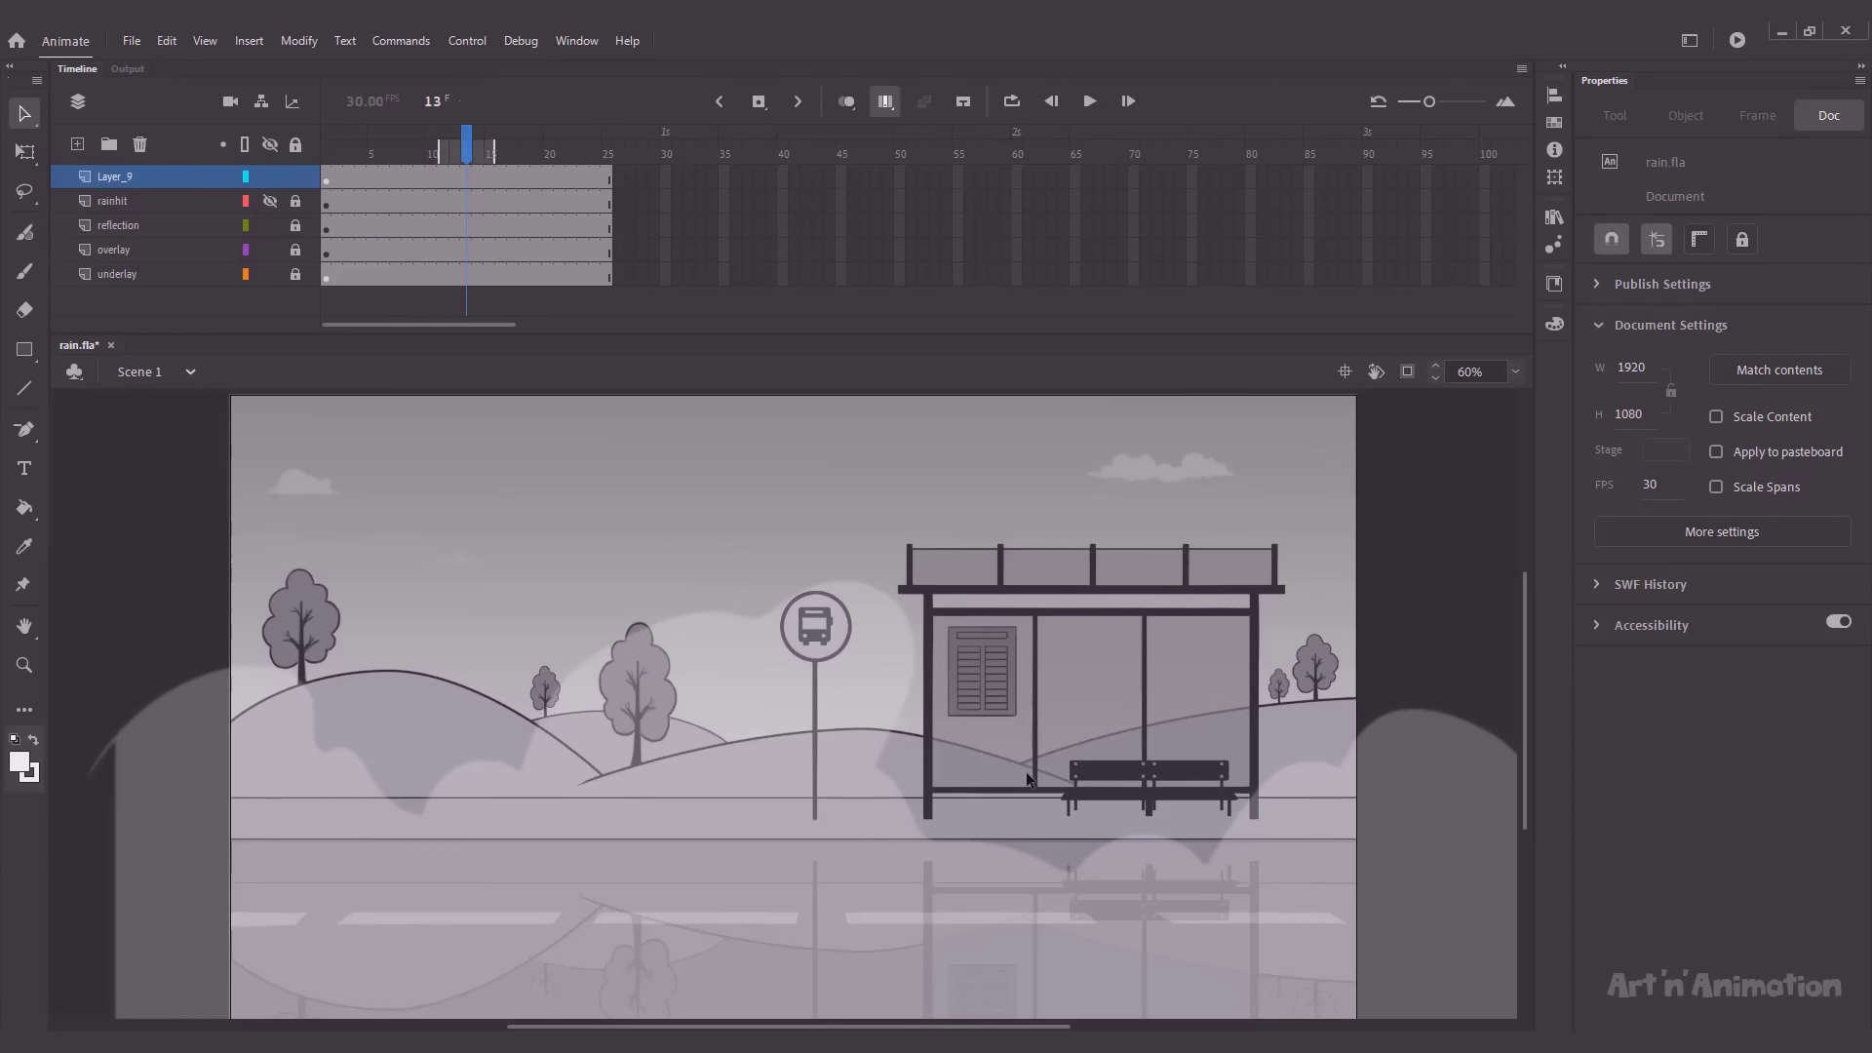
left_click(887, 106)
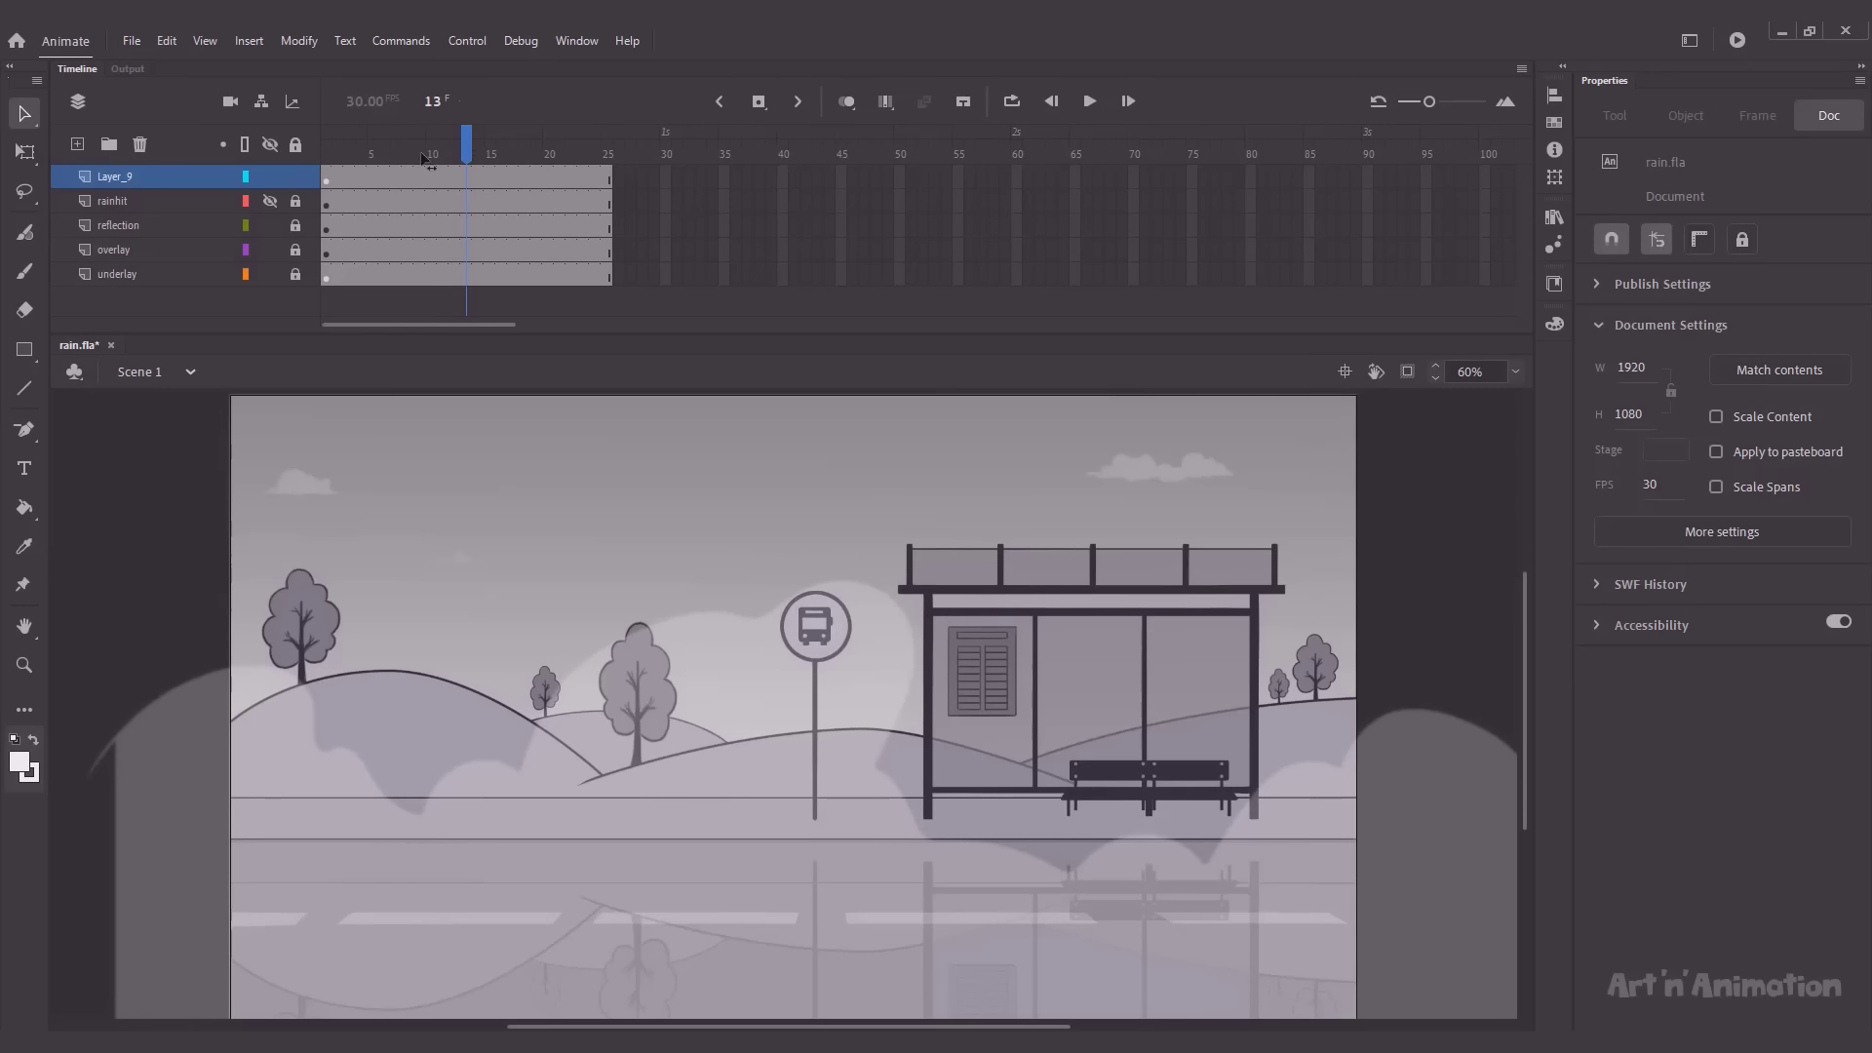
left_click_drag(422, 154, 187, 191)
key("Return")
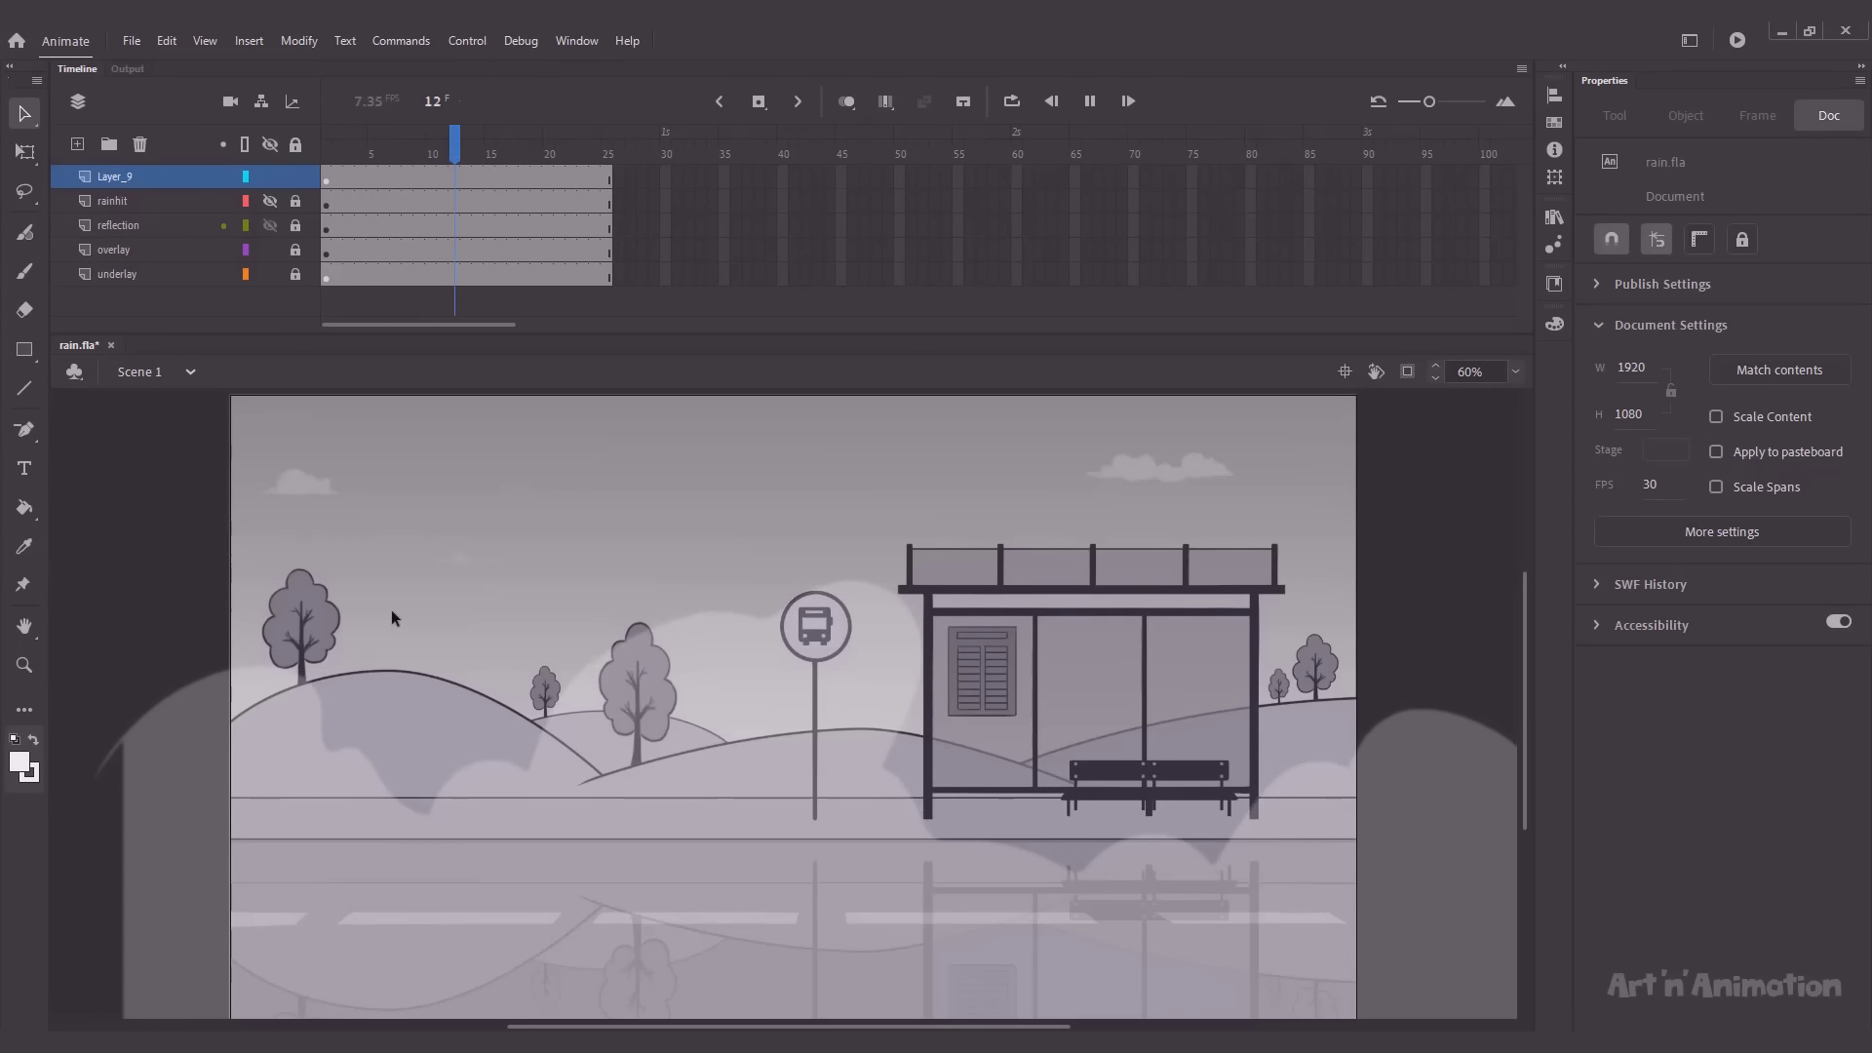
Step: Show the rainhit layer, play the scene with the raindrop hits, and return to the first frame
left_click(269, 201)
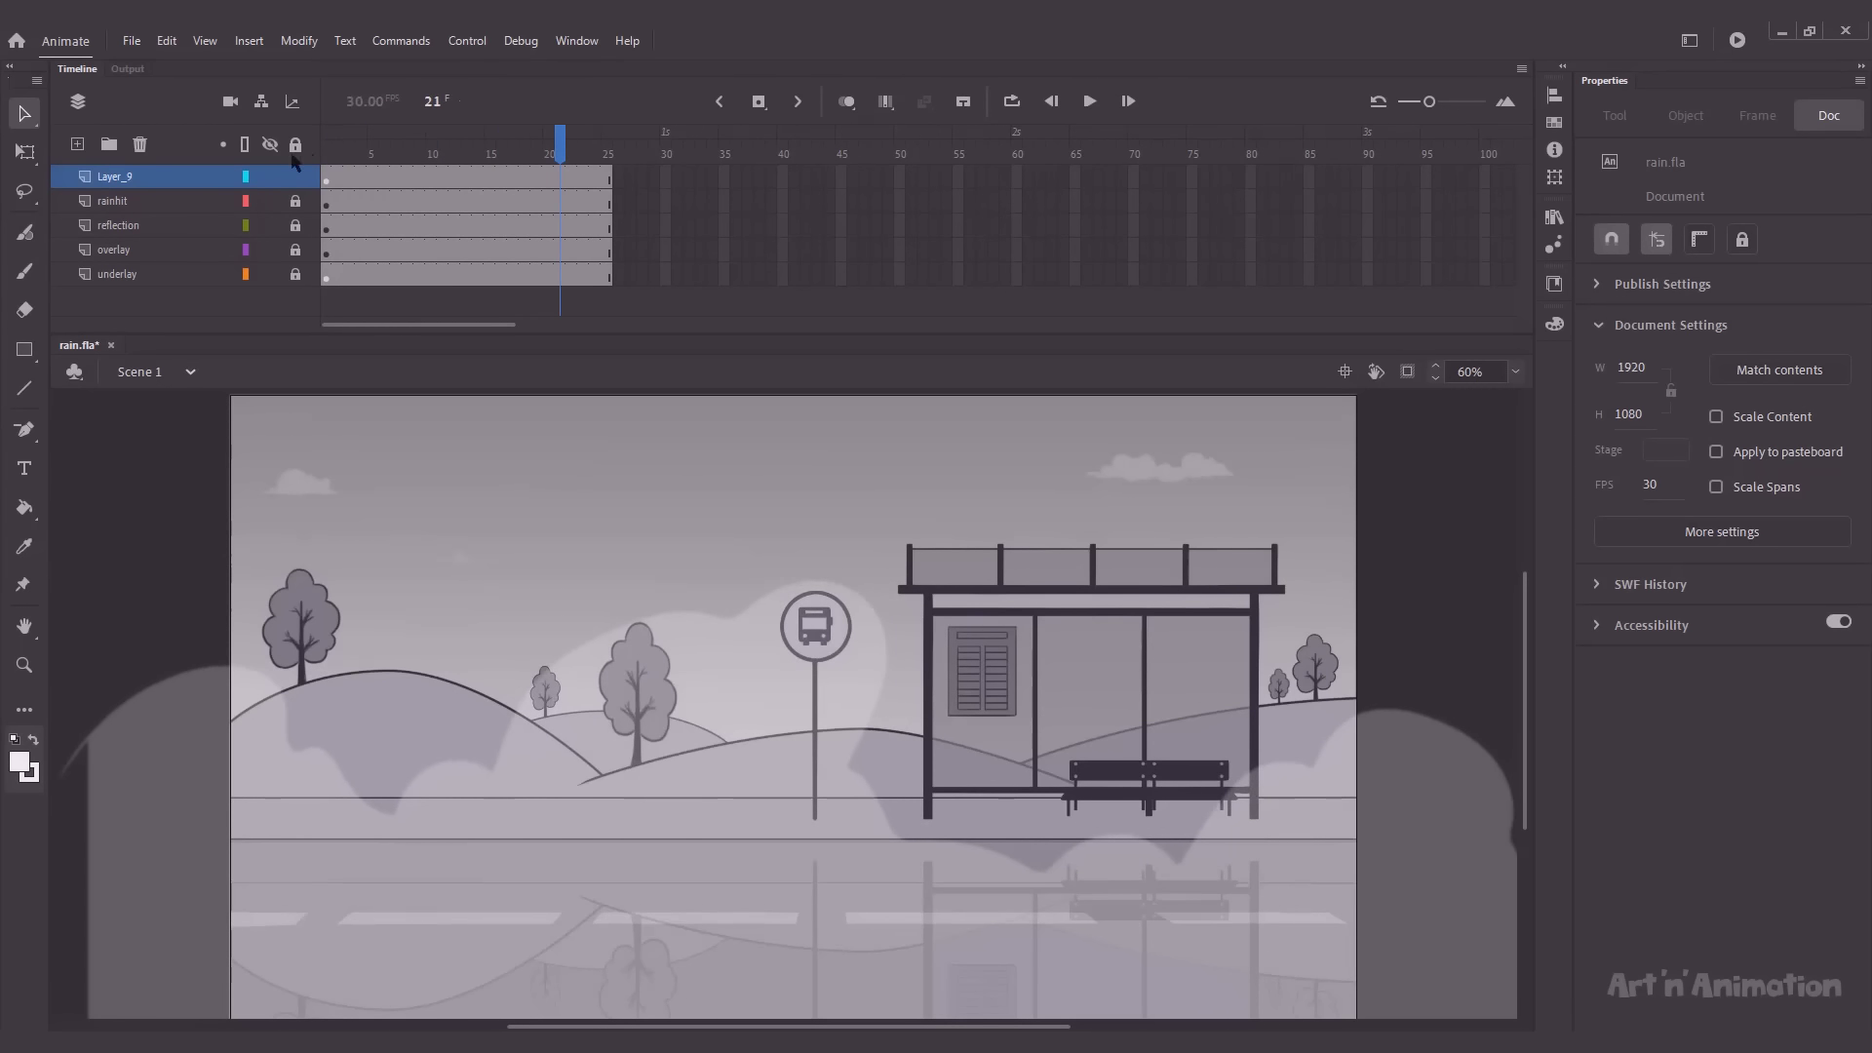
key("Return")
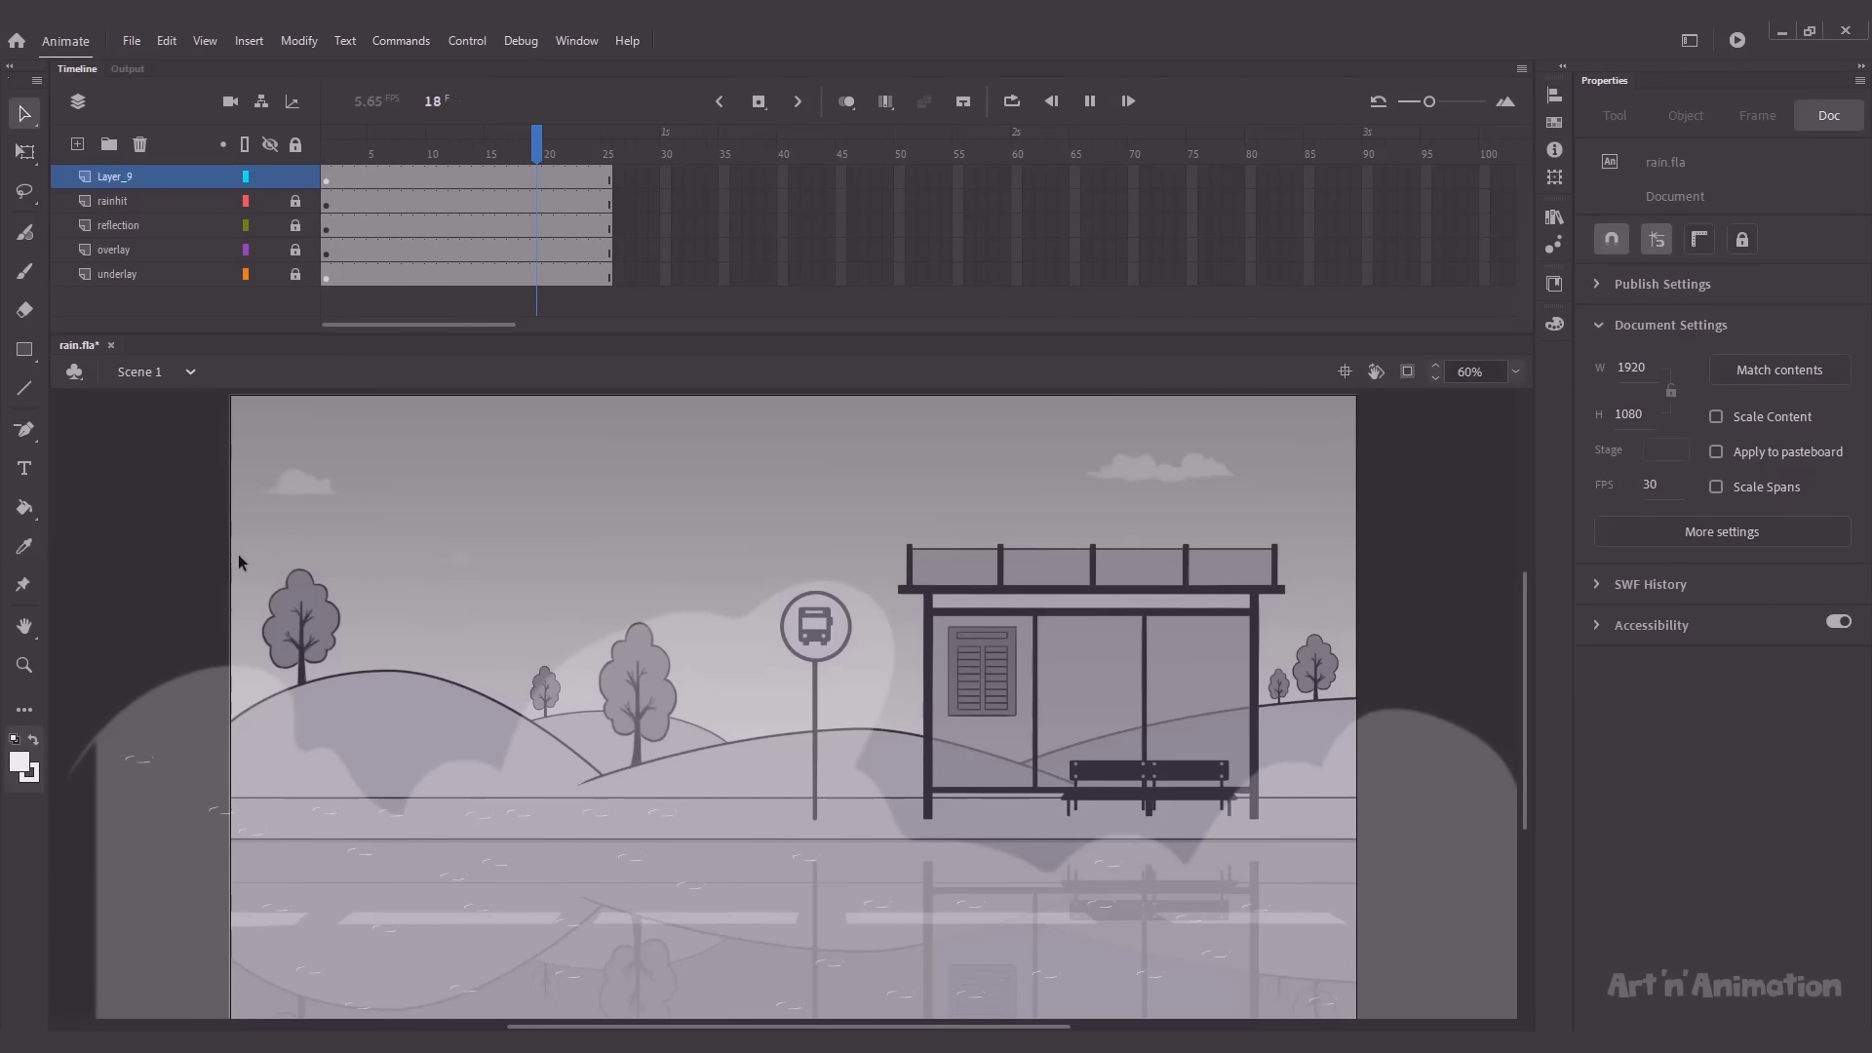
left_click(332, 148)
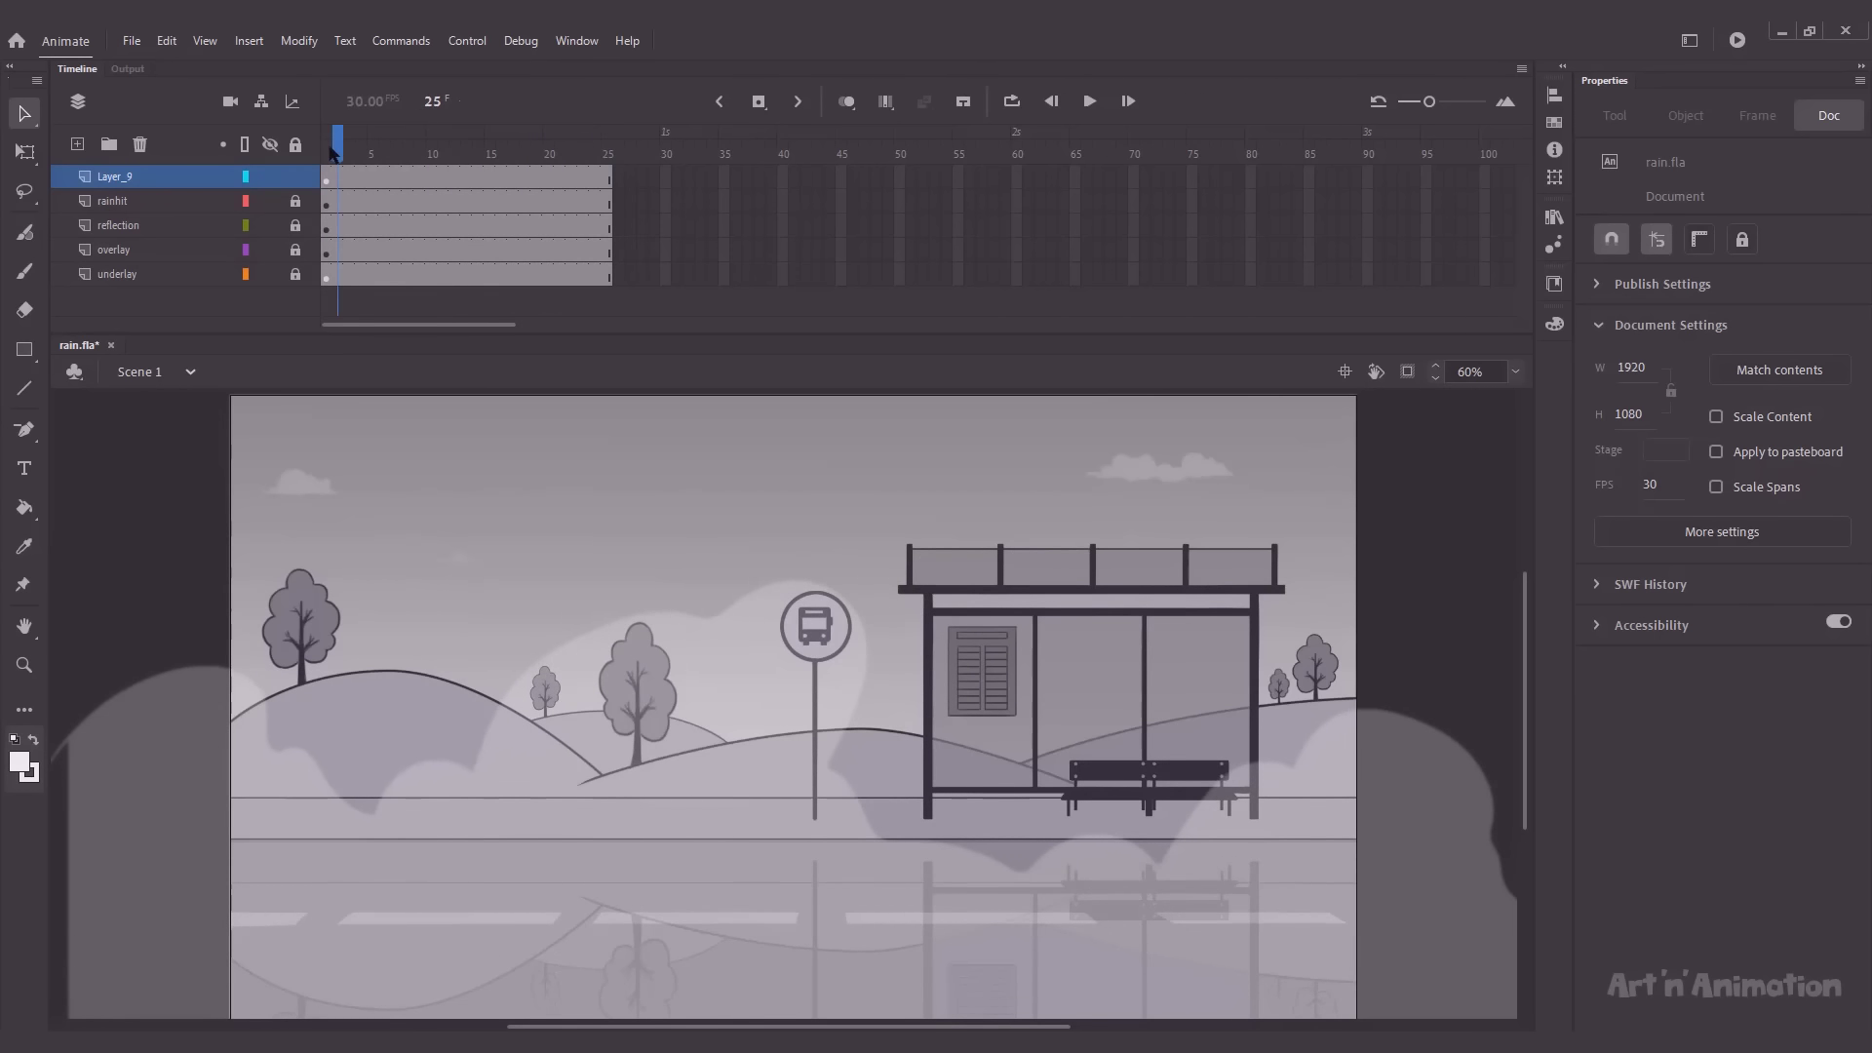
Step: Add a new layer and move it between the overlay and underlay layers
left_click(107, 201)
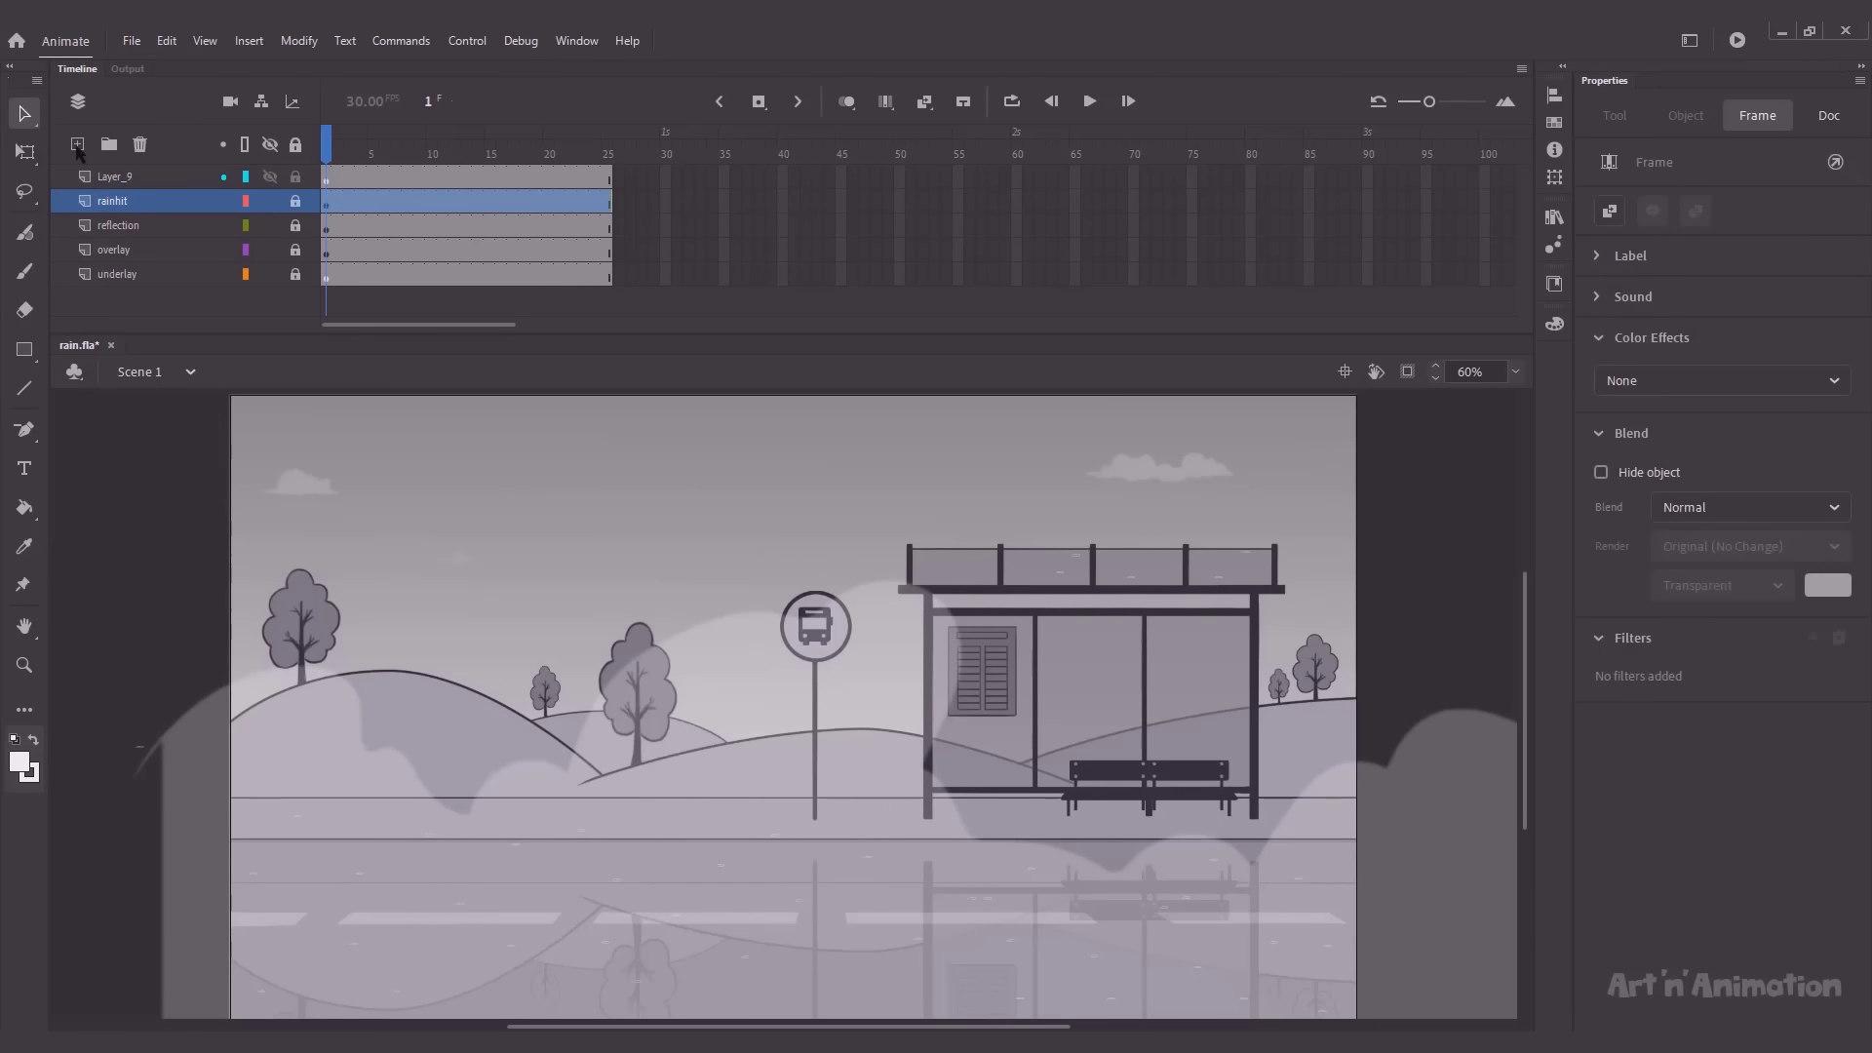
left_click(78, 145)
left_click_drag(124, 207, 130, 282)
Step: Copy the fog_01 instance from Layer_9 and paste it into Layer_10
left_click(588, 794)
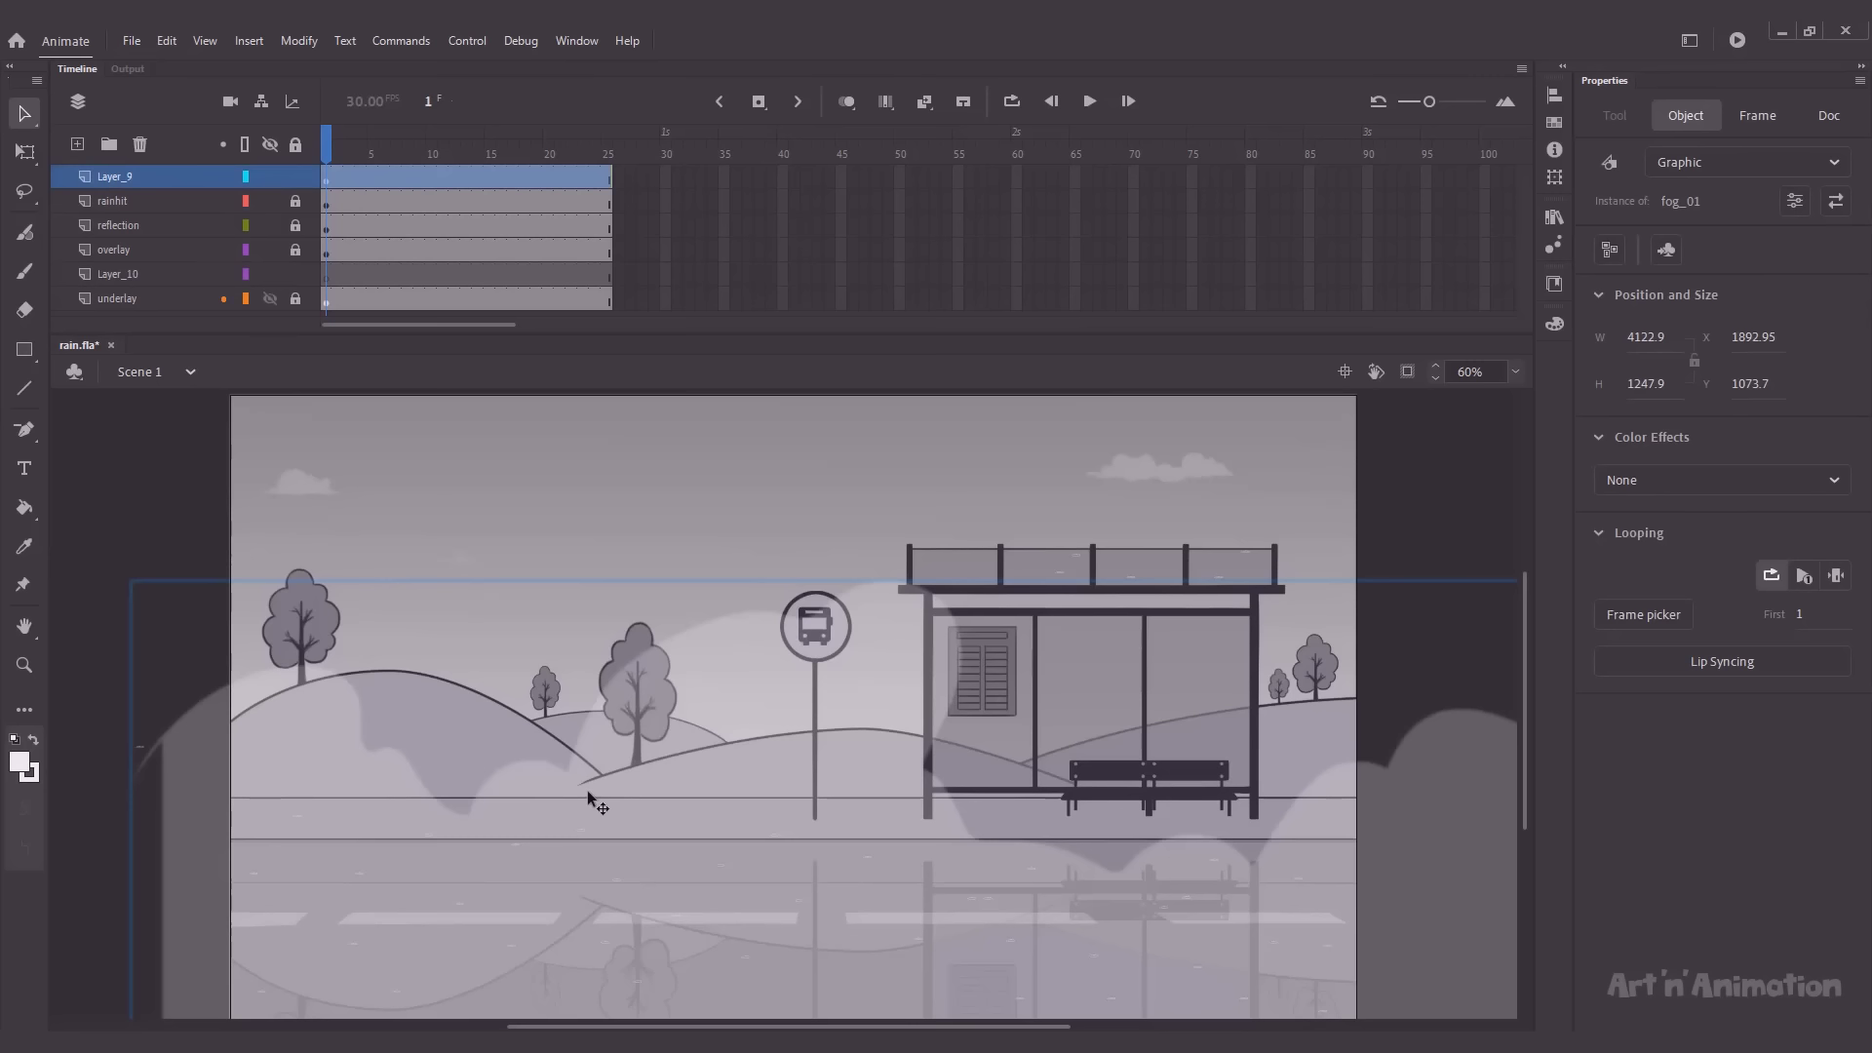
left_click(350, 156)
left_click(115, 274)
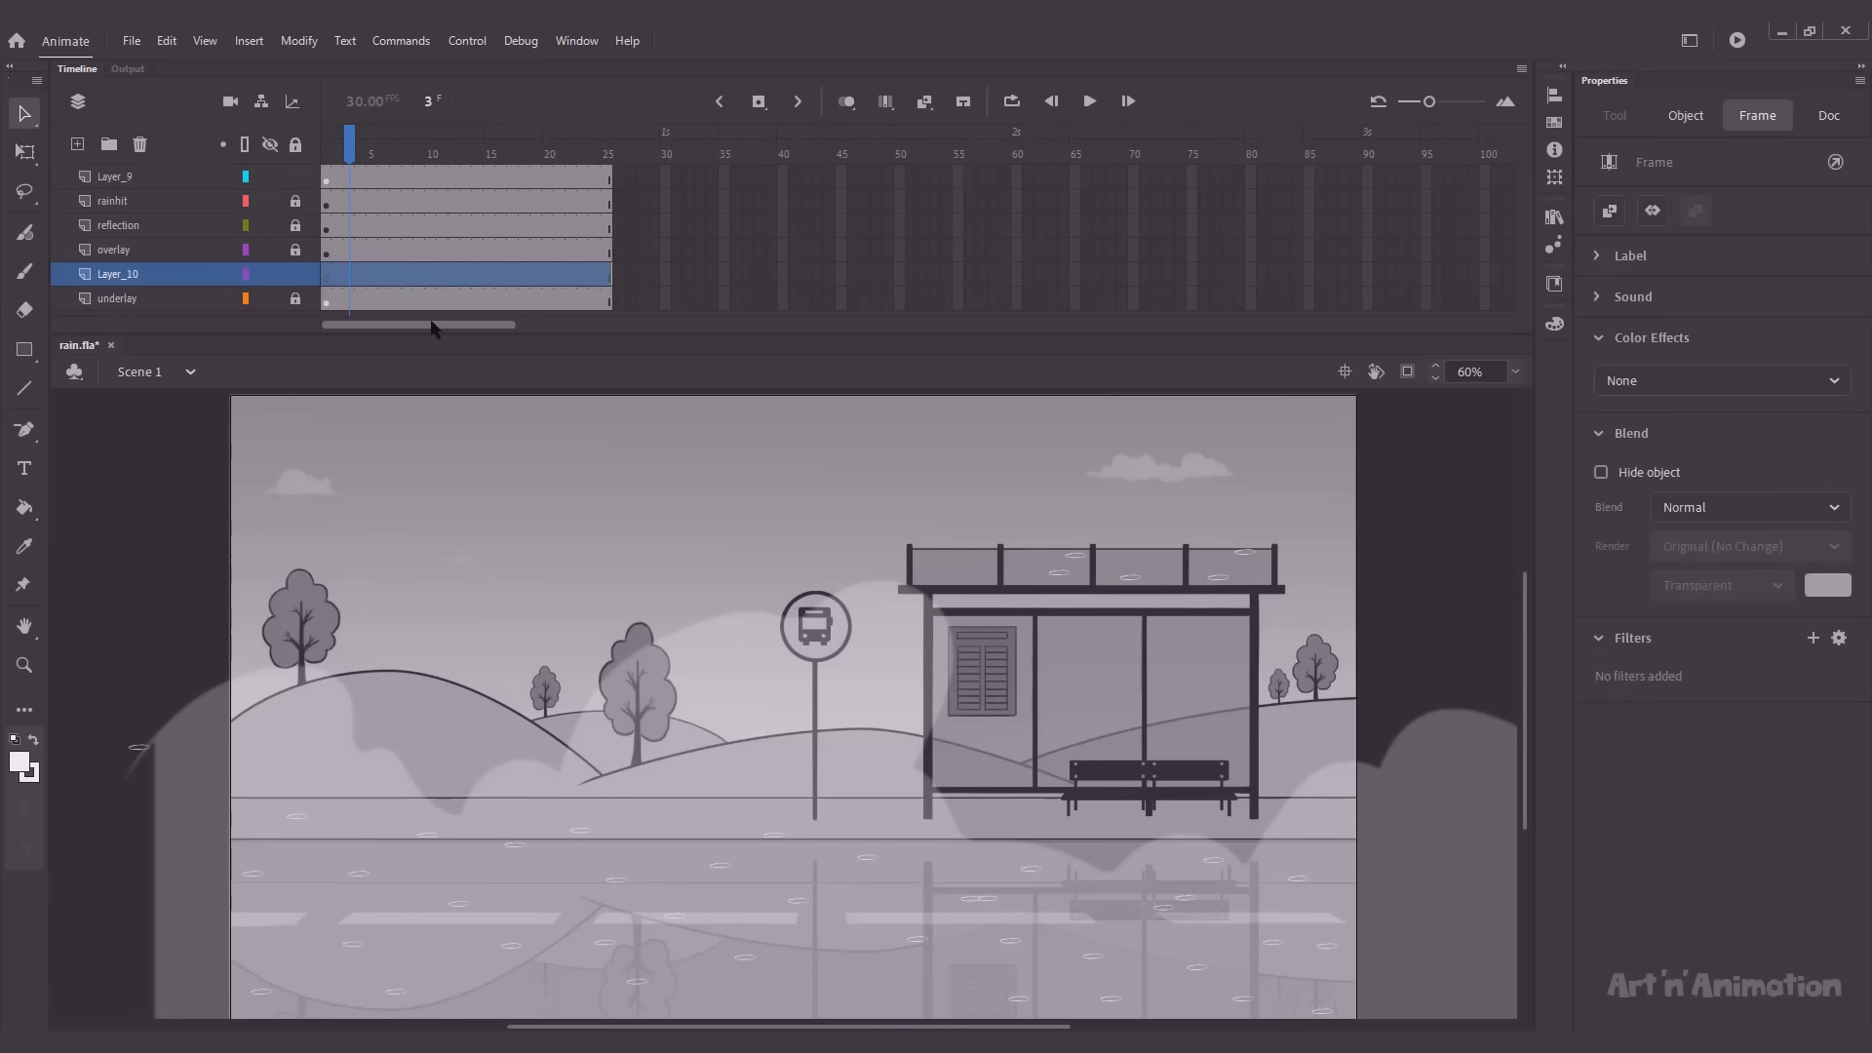
left_click(951, 729)
Step: Scale the fog copy to half size and, with Layer_9 hidden, move it across the stage behind the hills
key("ctrl+alt+s")
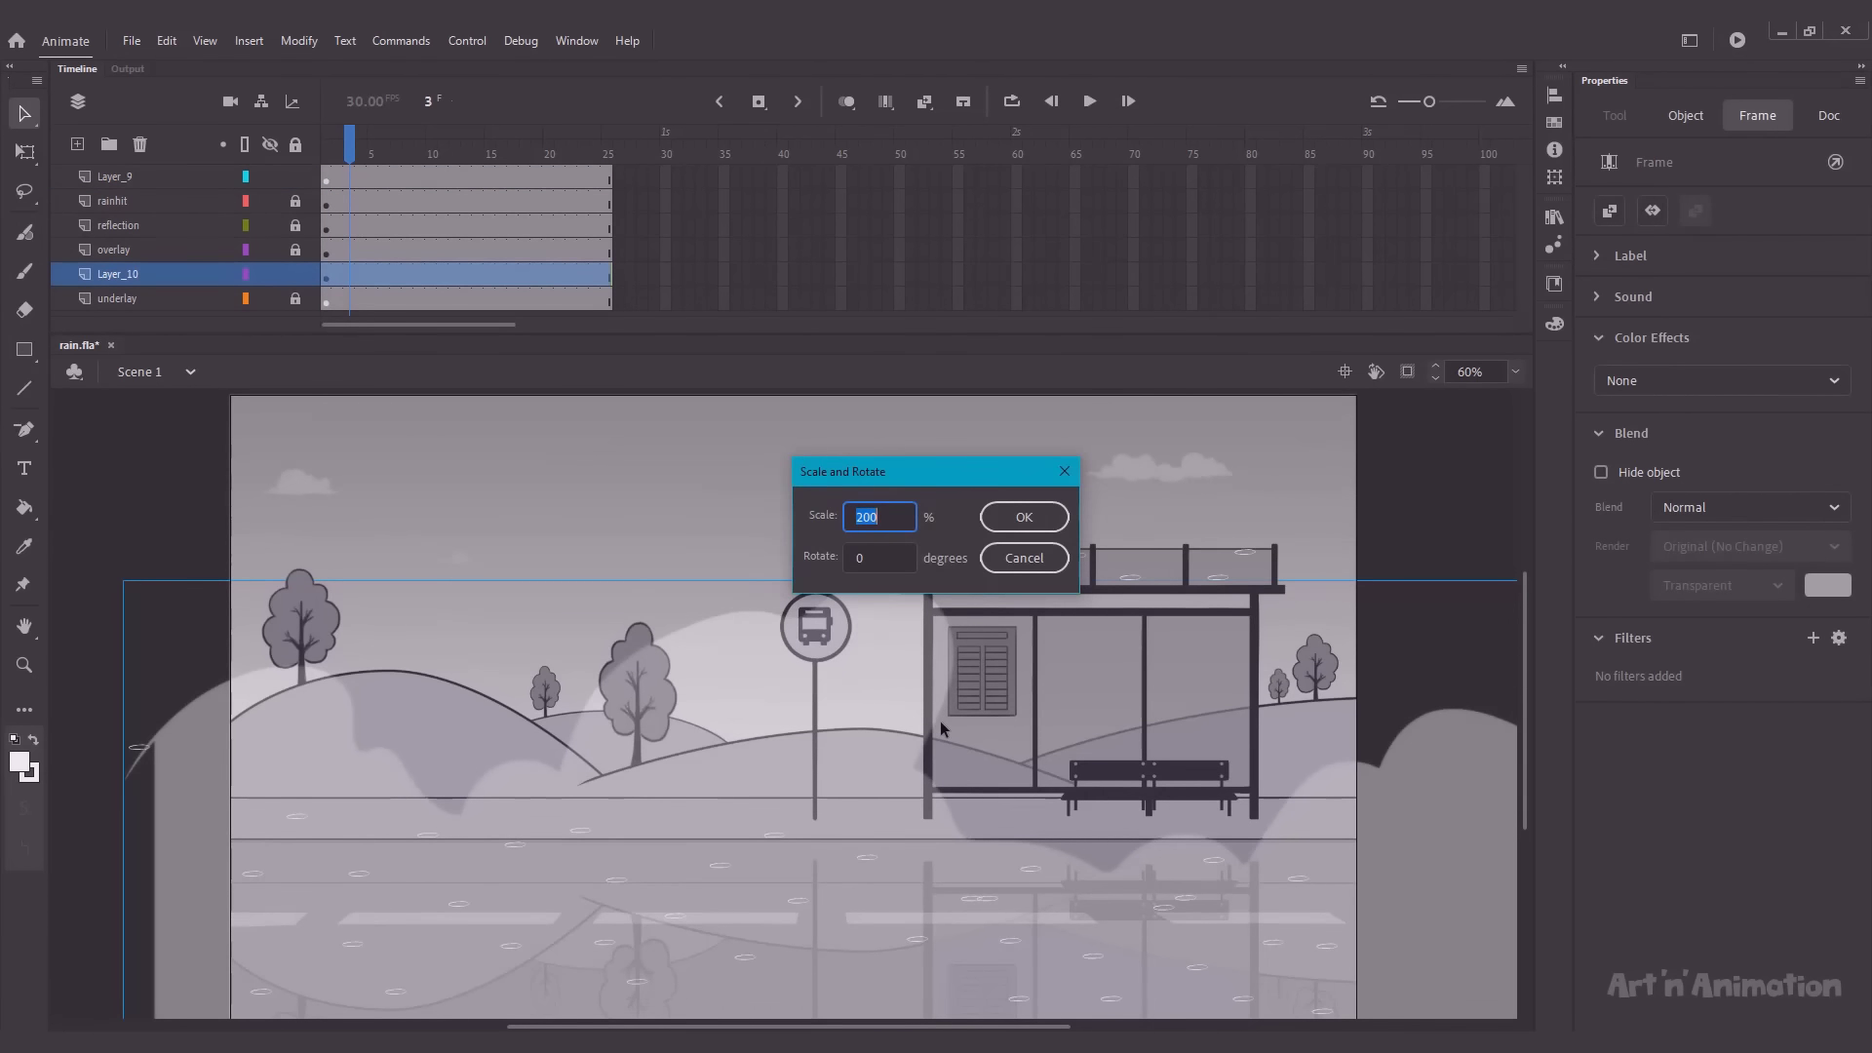
key("Return")
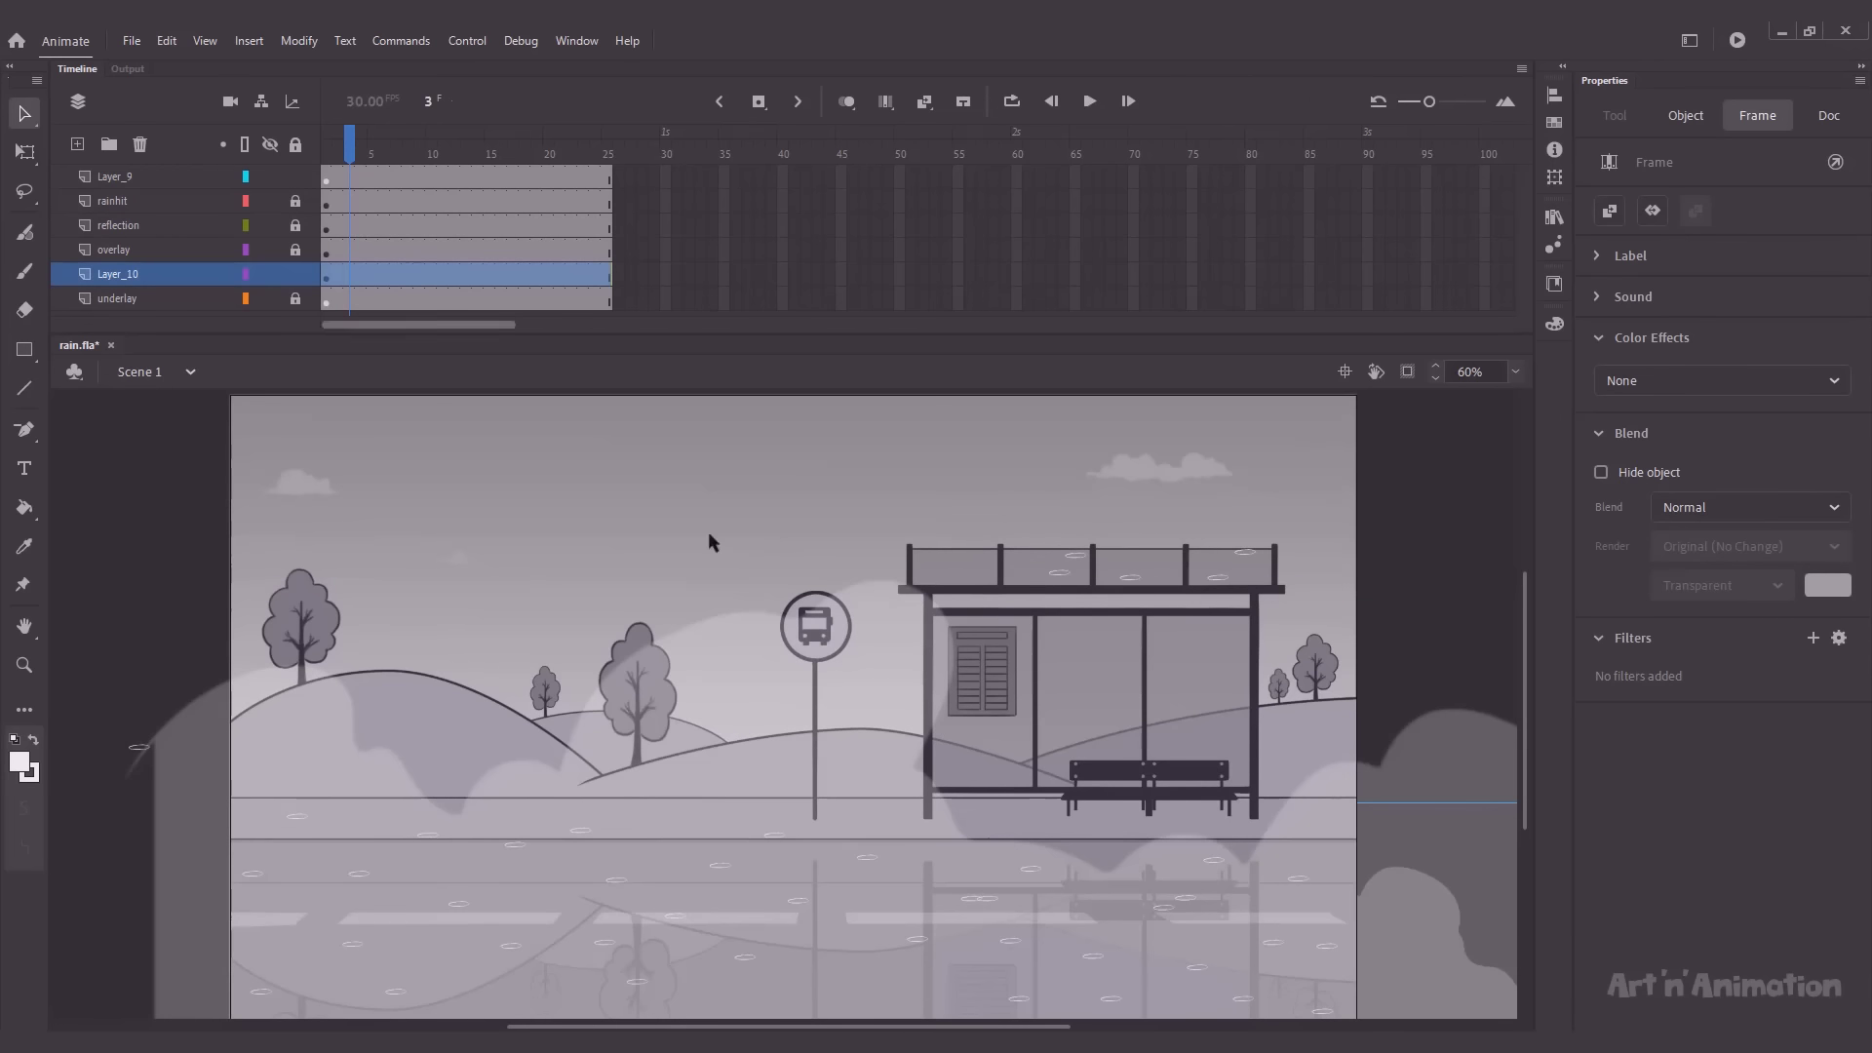
key("Delete")
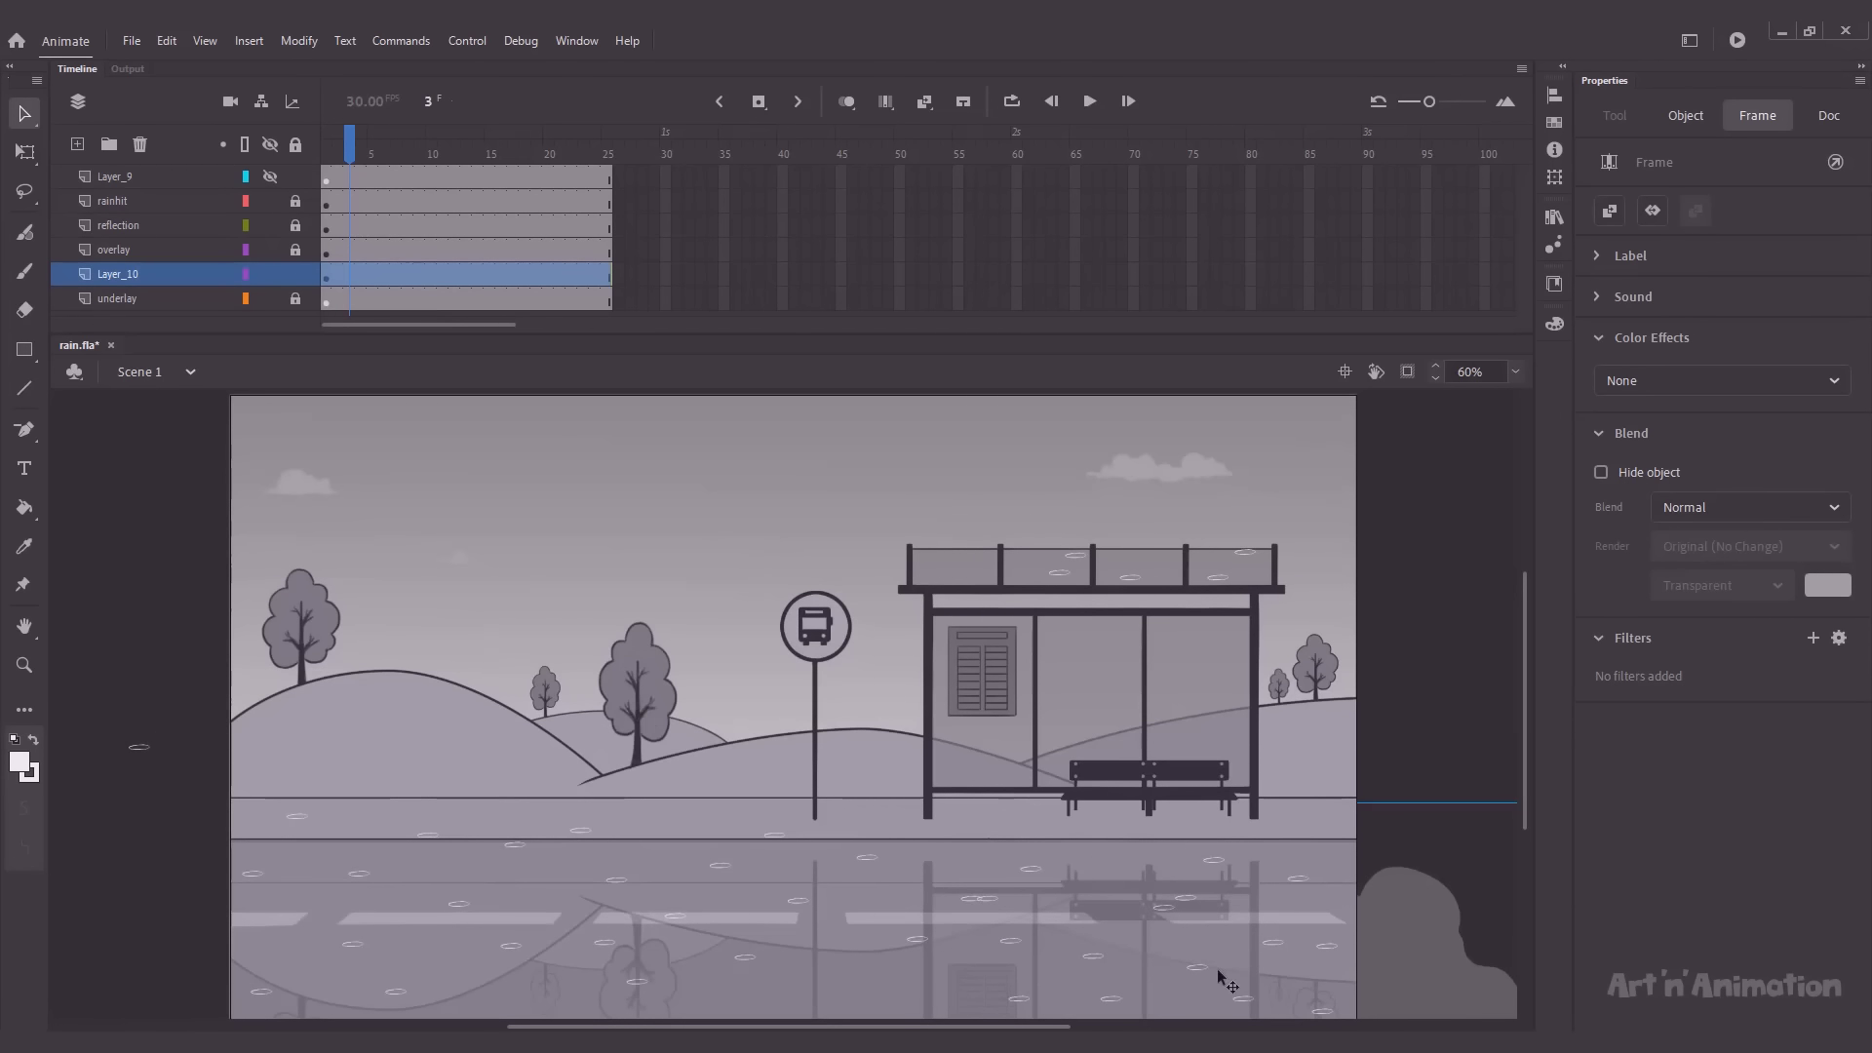
left_click_drag(1219, 972, 666, 787)
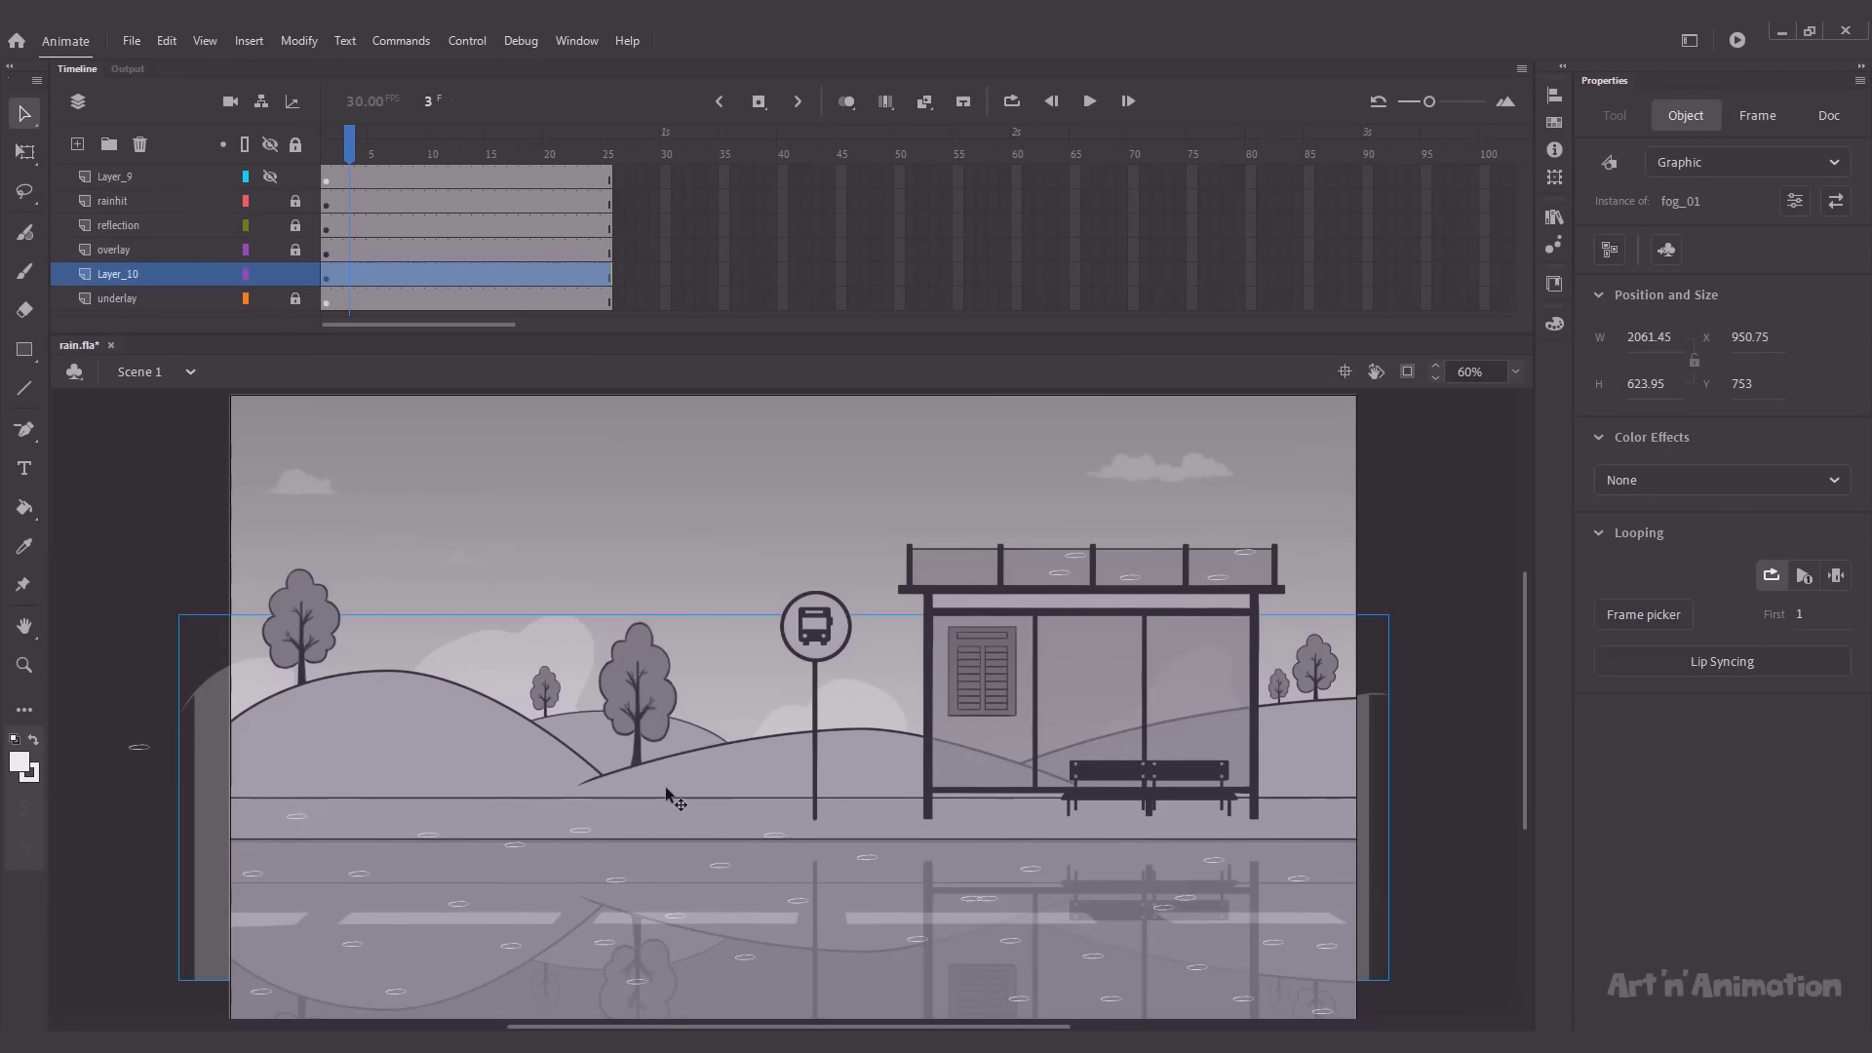
Step: Apply an Alpha color effect of 30% to the smaller fog instance
left_click(1635, 488)
left_click(1635, 624)
left_click_drag(1657, 537, 1688, 536)
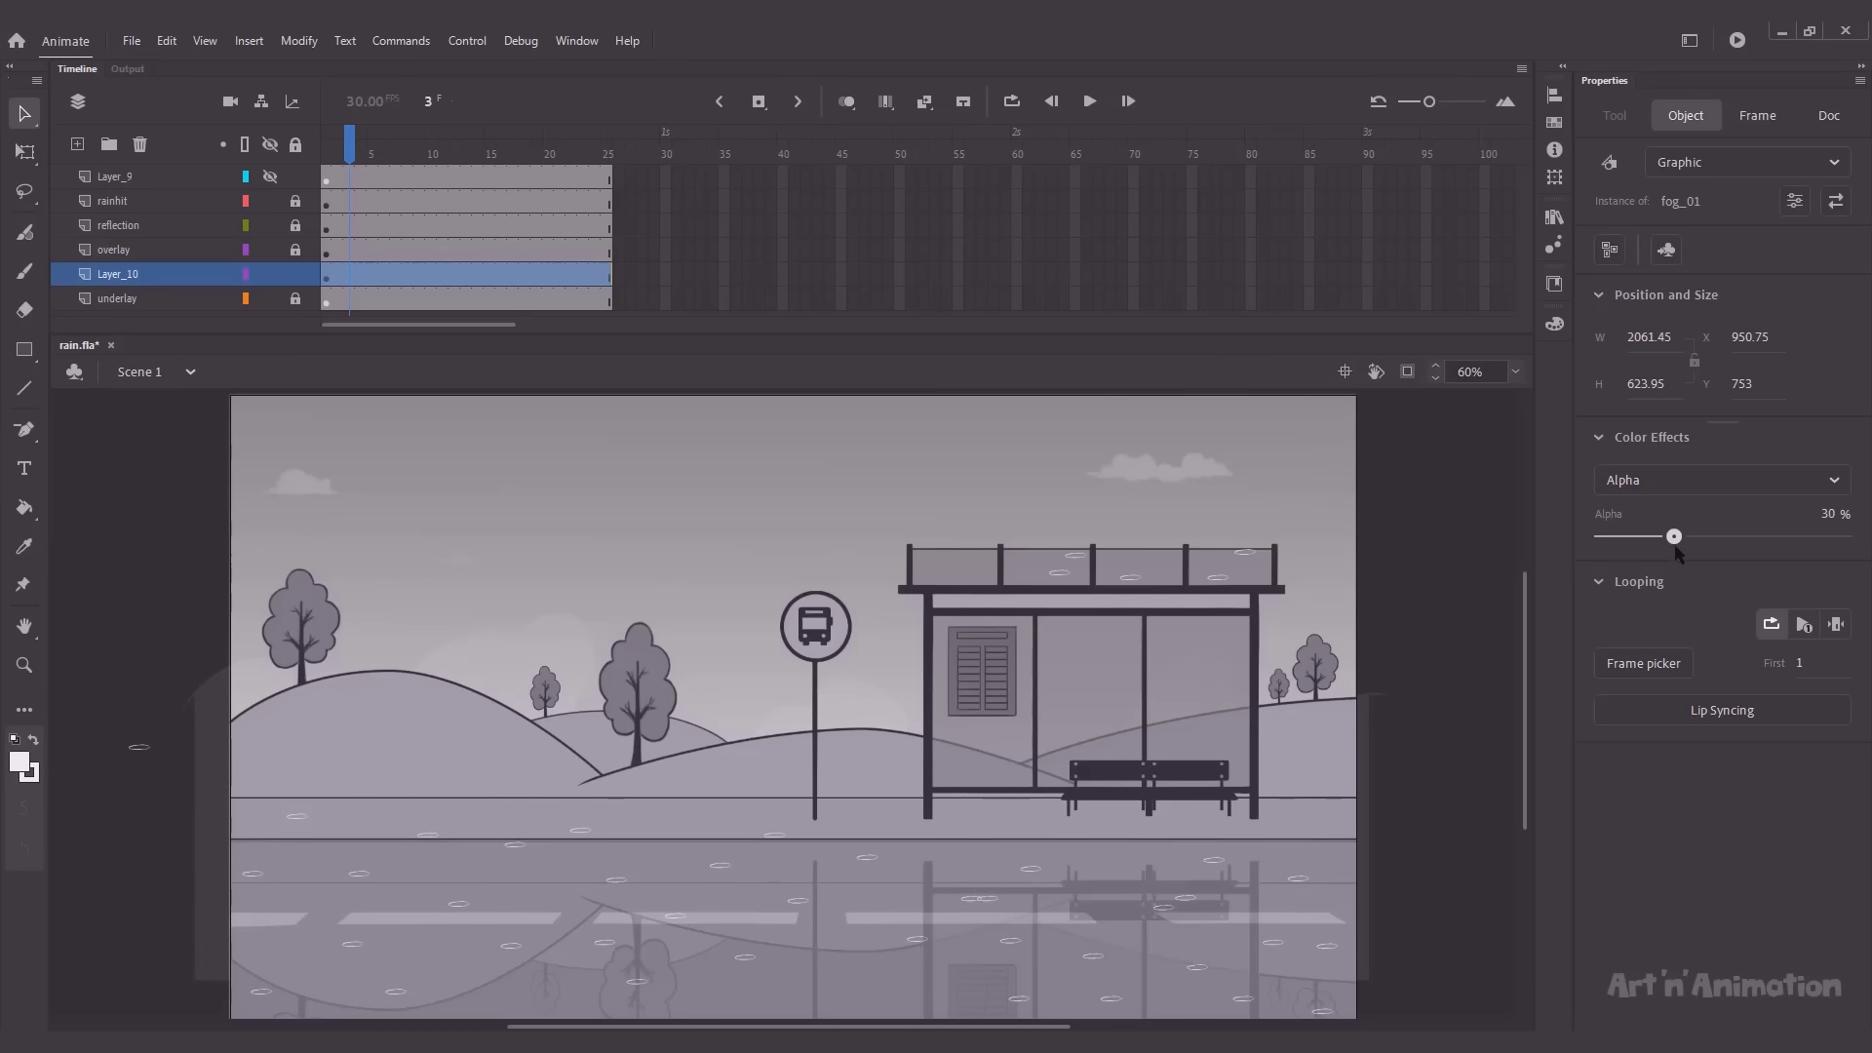
left_click_drag(1661, 563, 1660, 563)
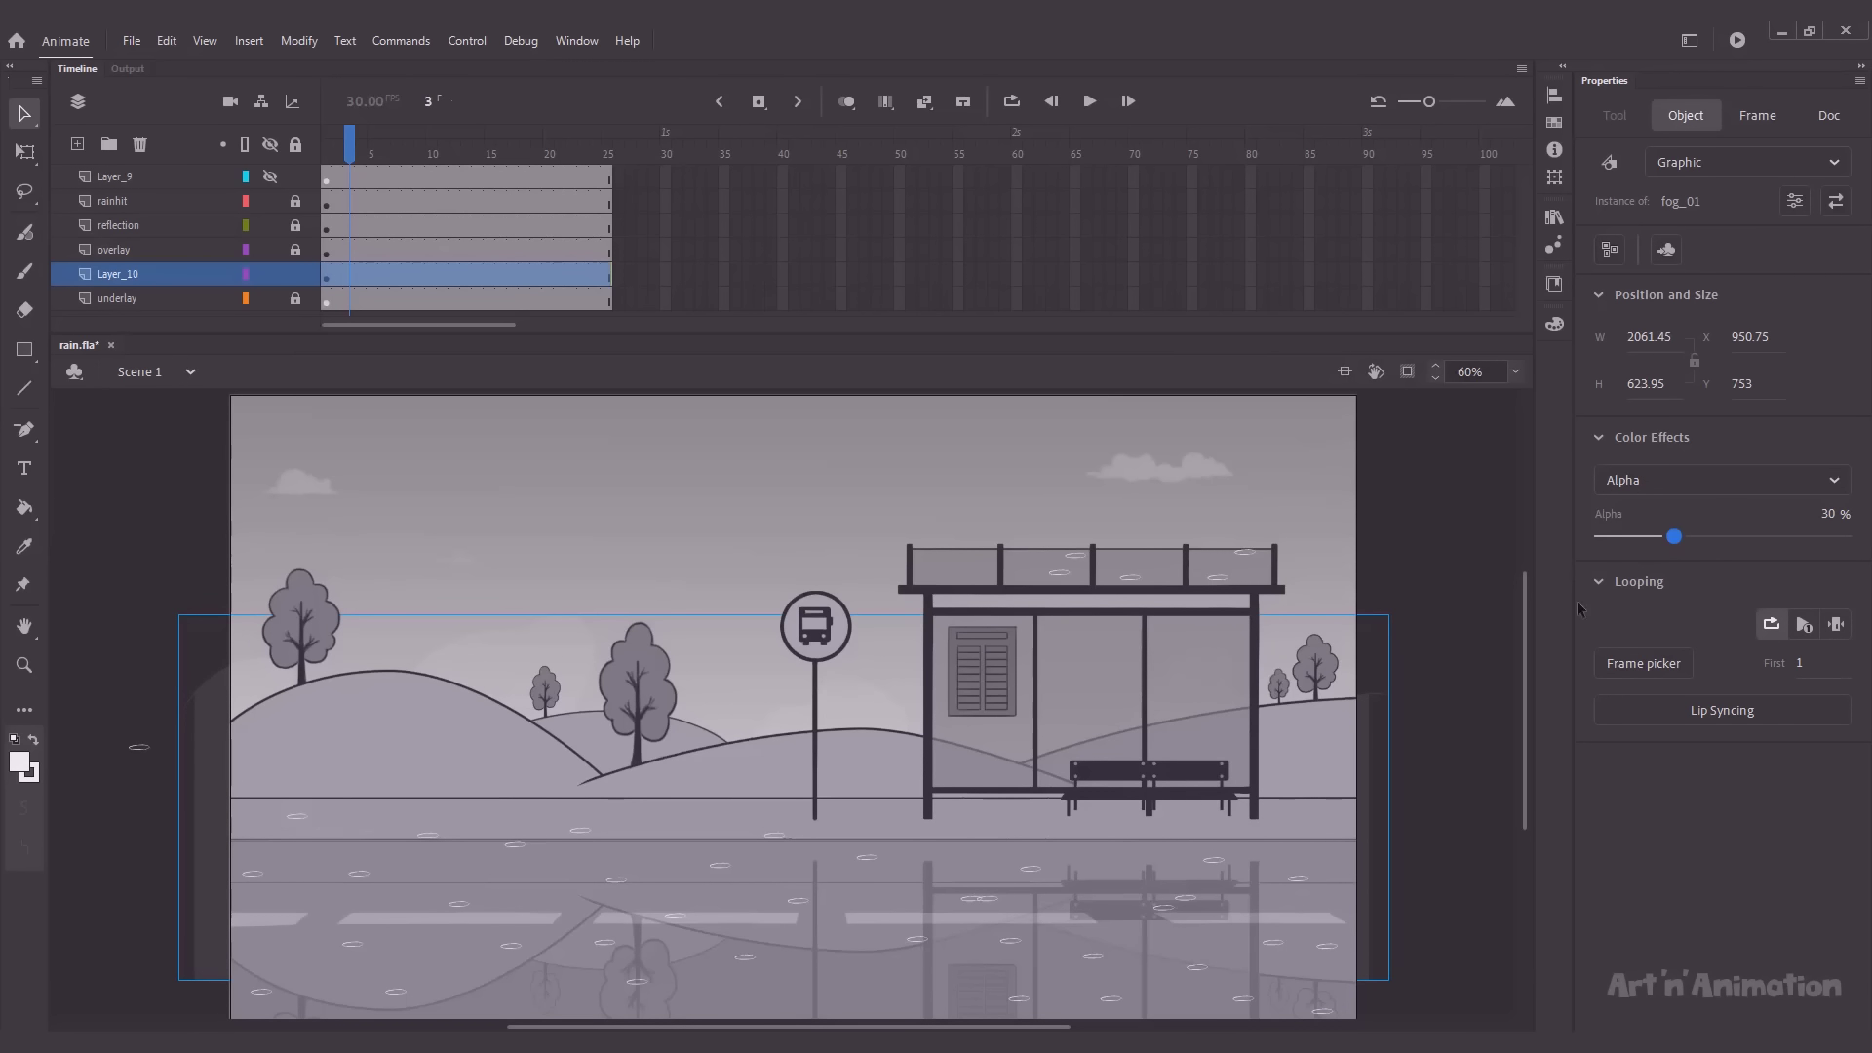
Step: Add a Blur filter to Layer_10's frame and set its quality to High
left_click(137, 279)
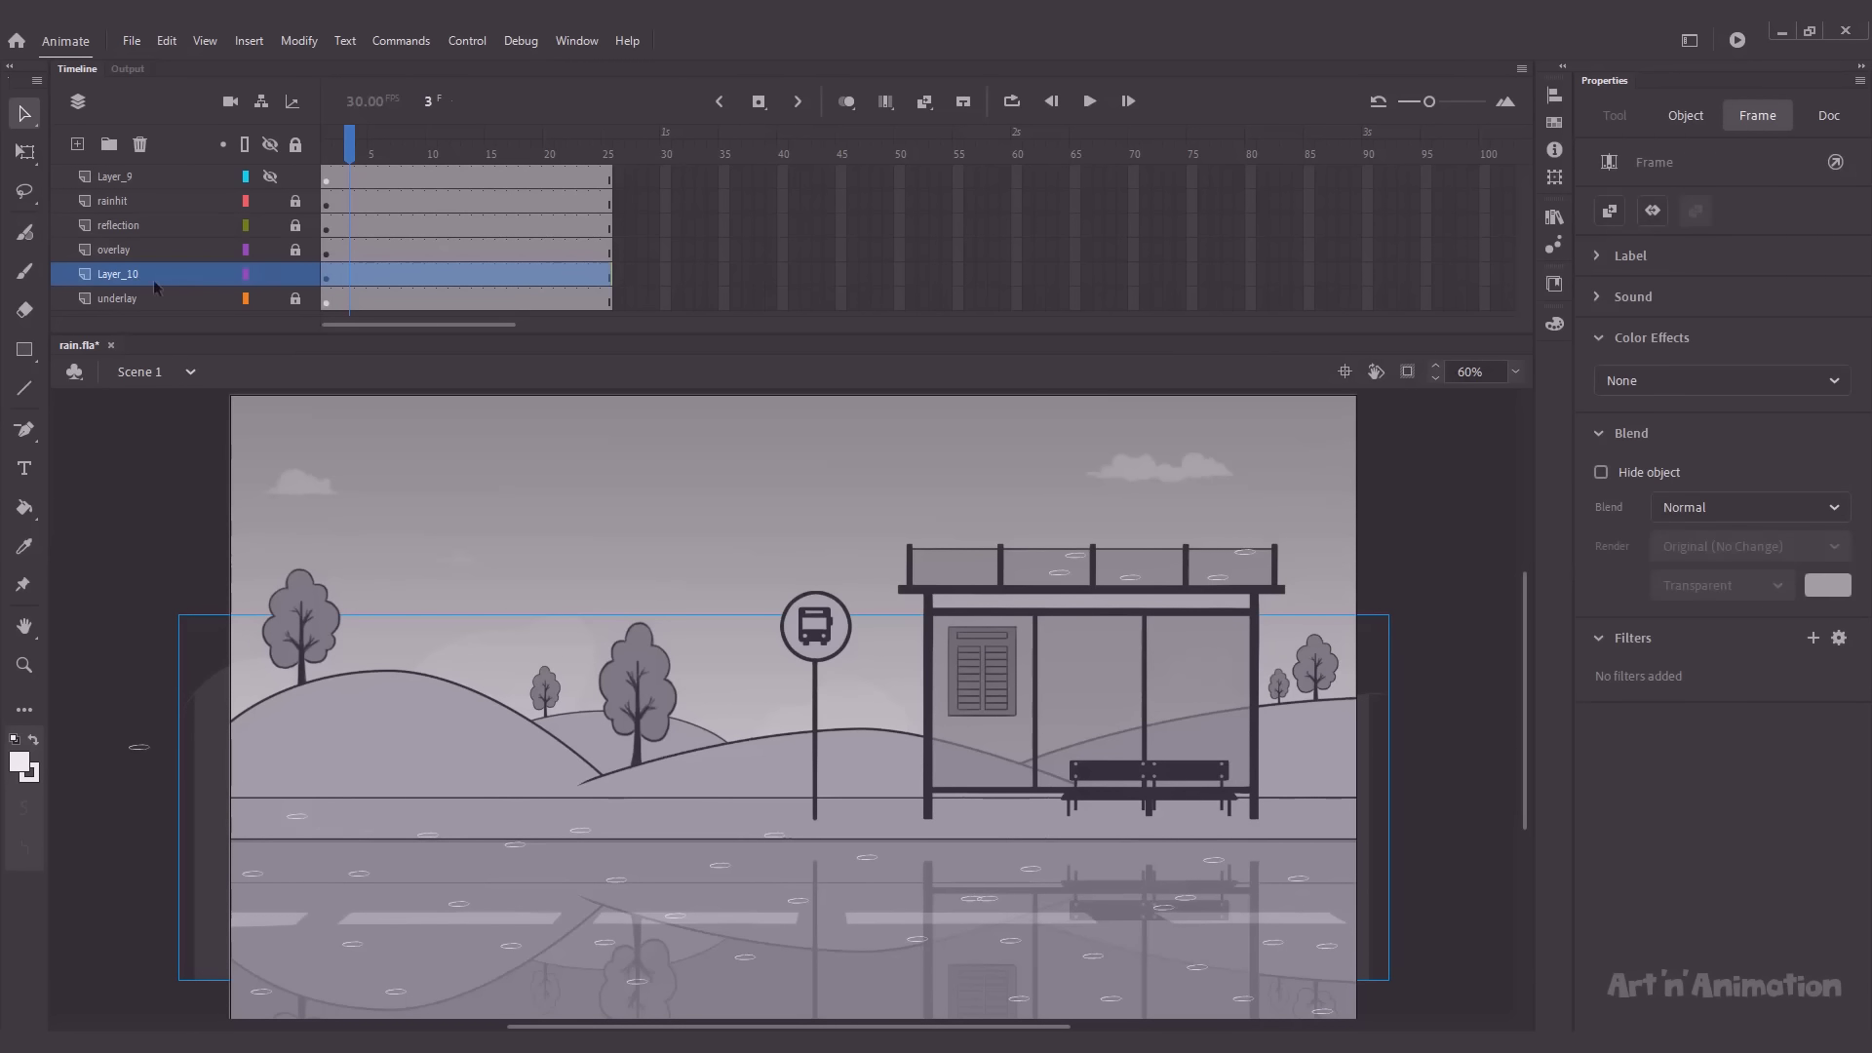
left_click(1813, 637)
left_click(1761, 704)
left_click(1784, 767)
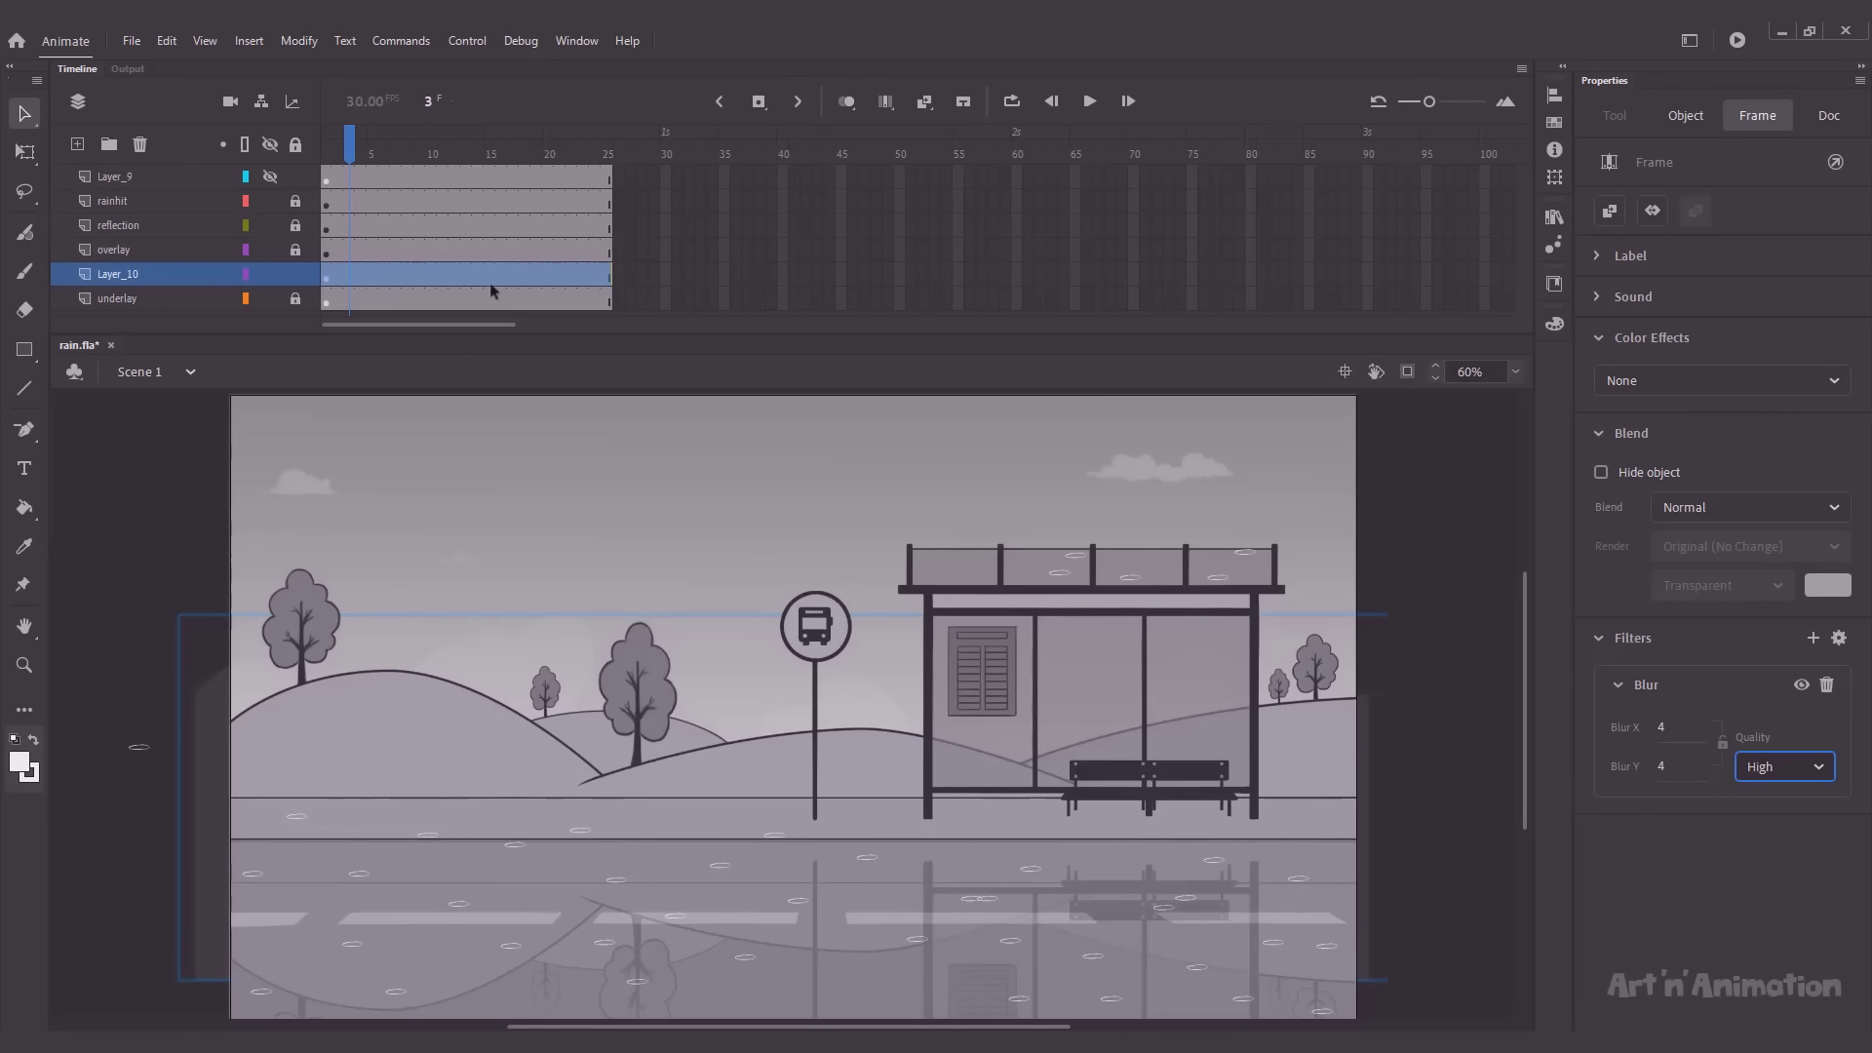
Step: Show Layer_9 again and play the scene with both fog layers
left_click(271, 176)
key("Return")
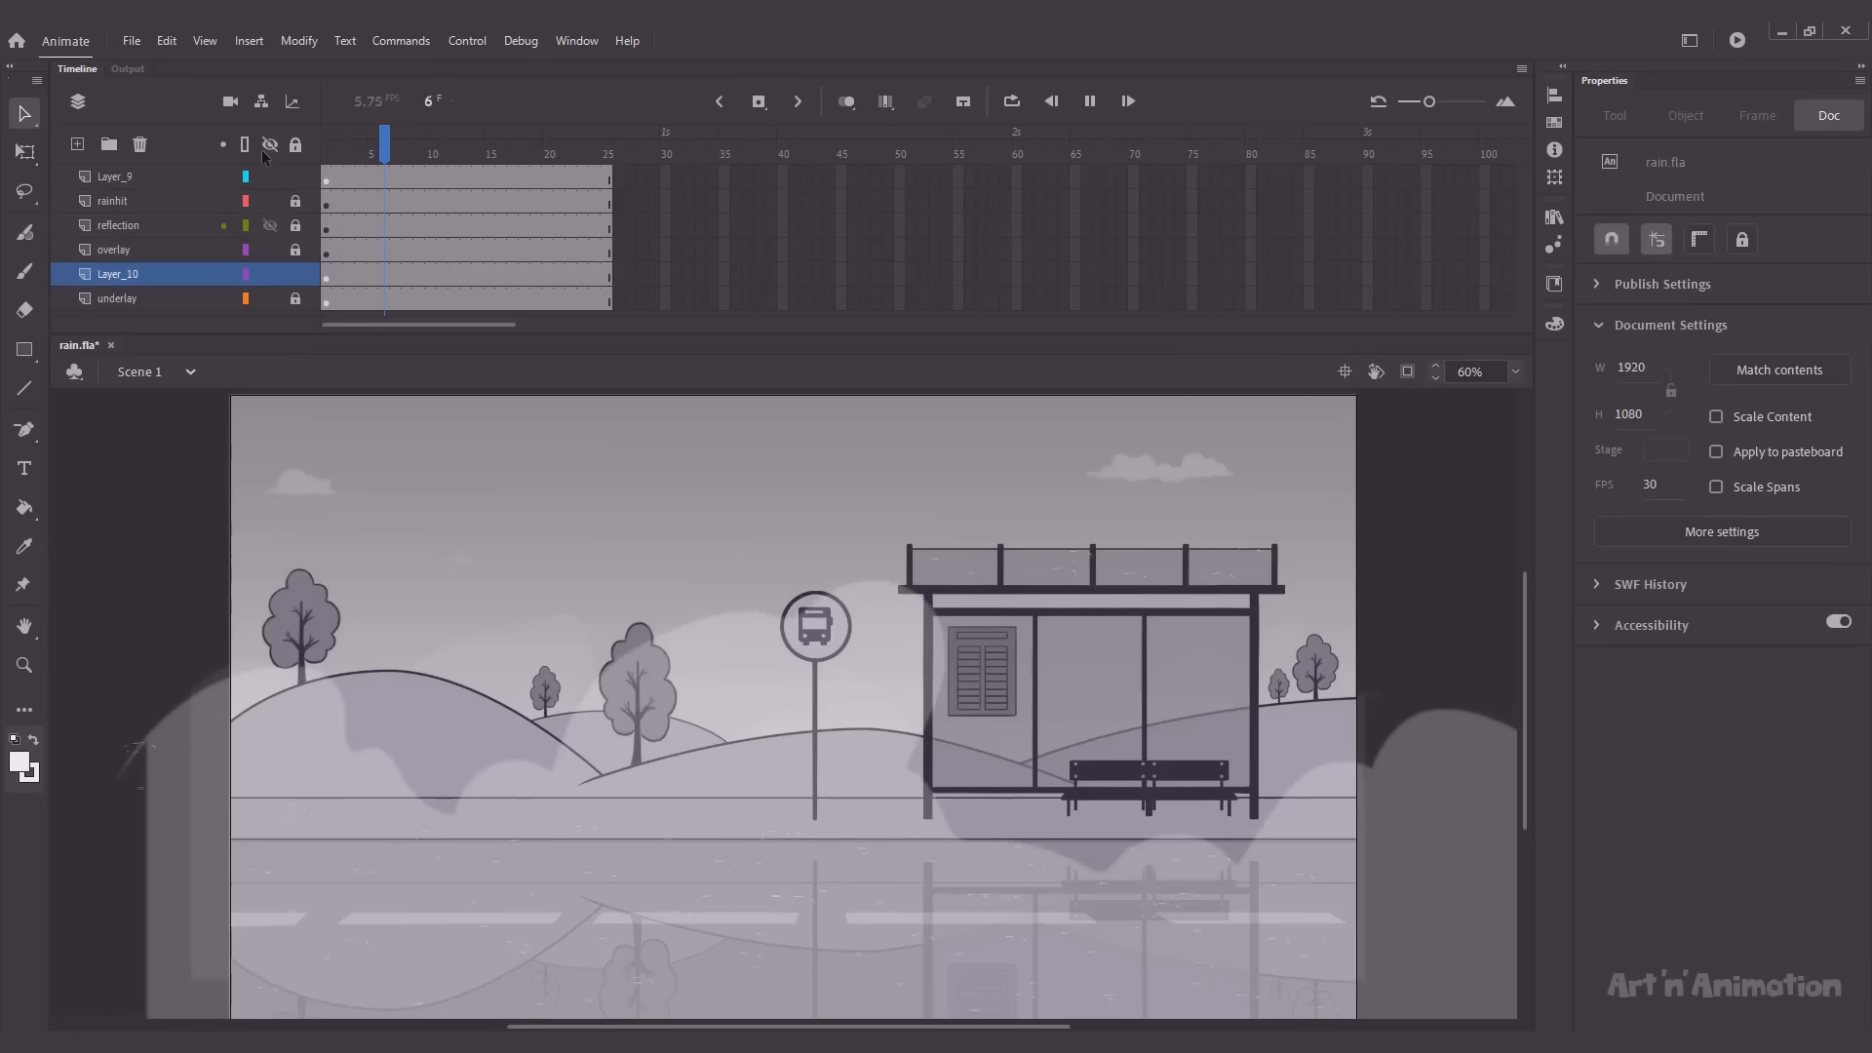